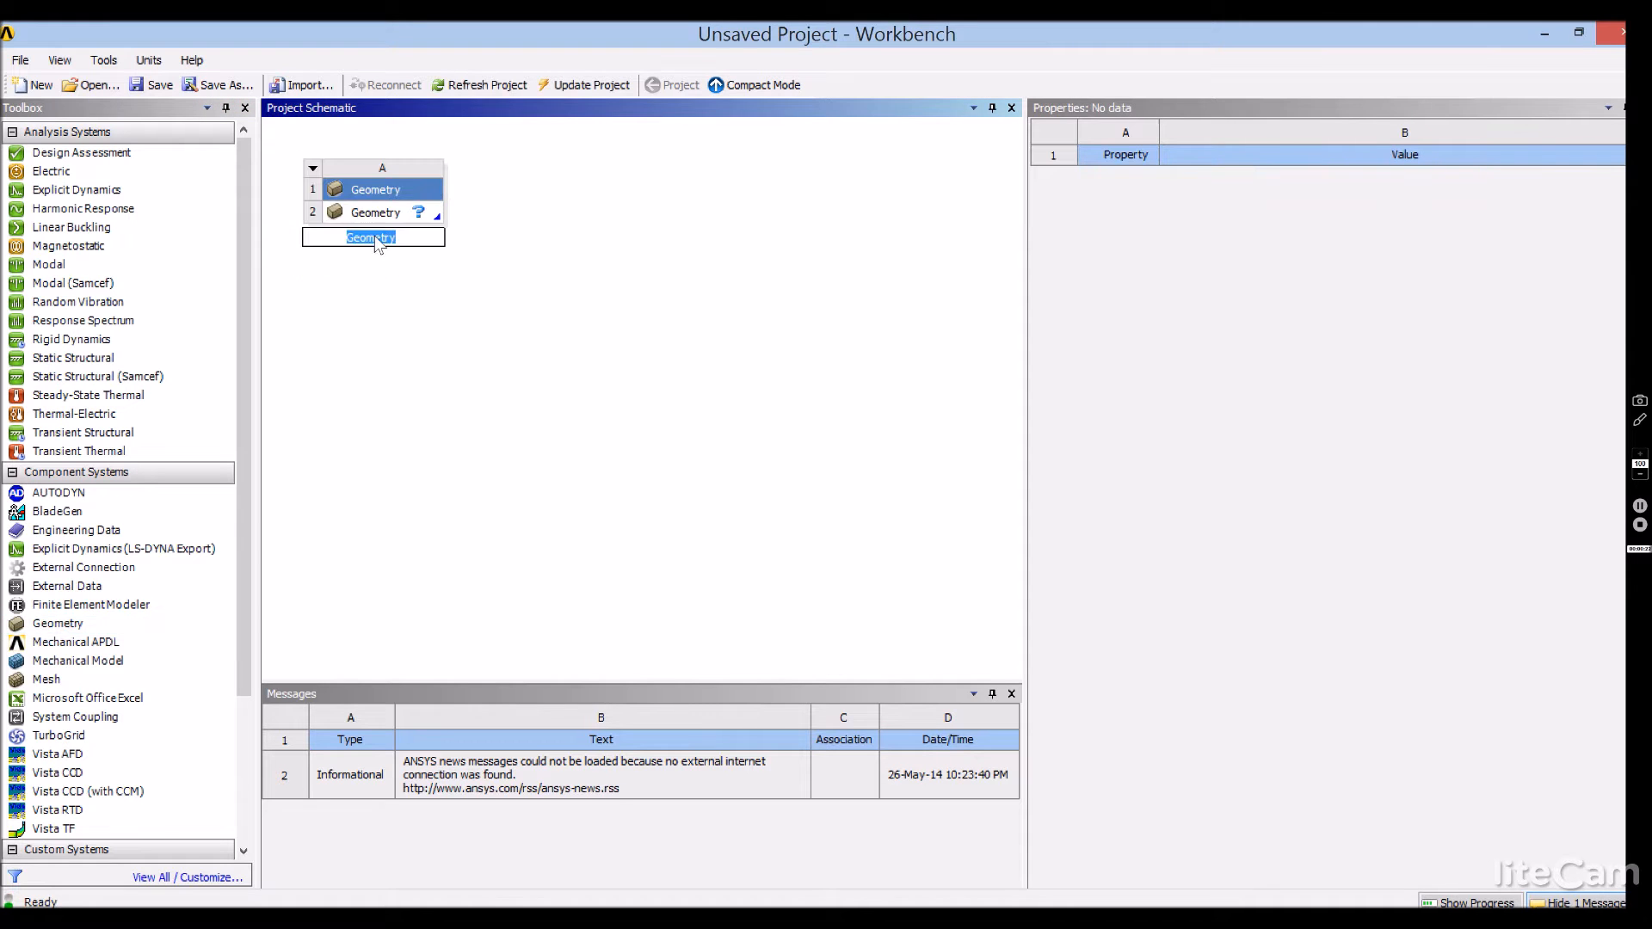
Open the Geometry cell for modelling with metre as the length unit, and start sketching on the XYPlane viewed face-on
double_click(375, 213)
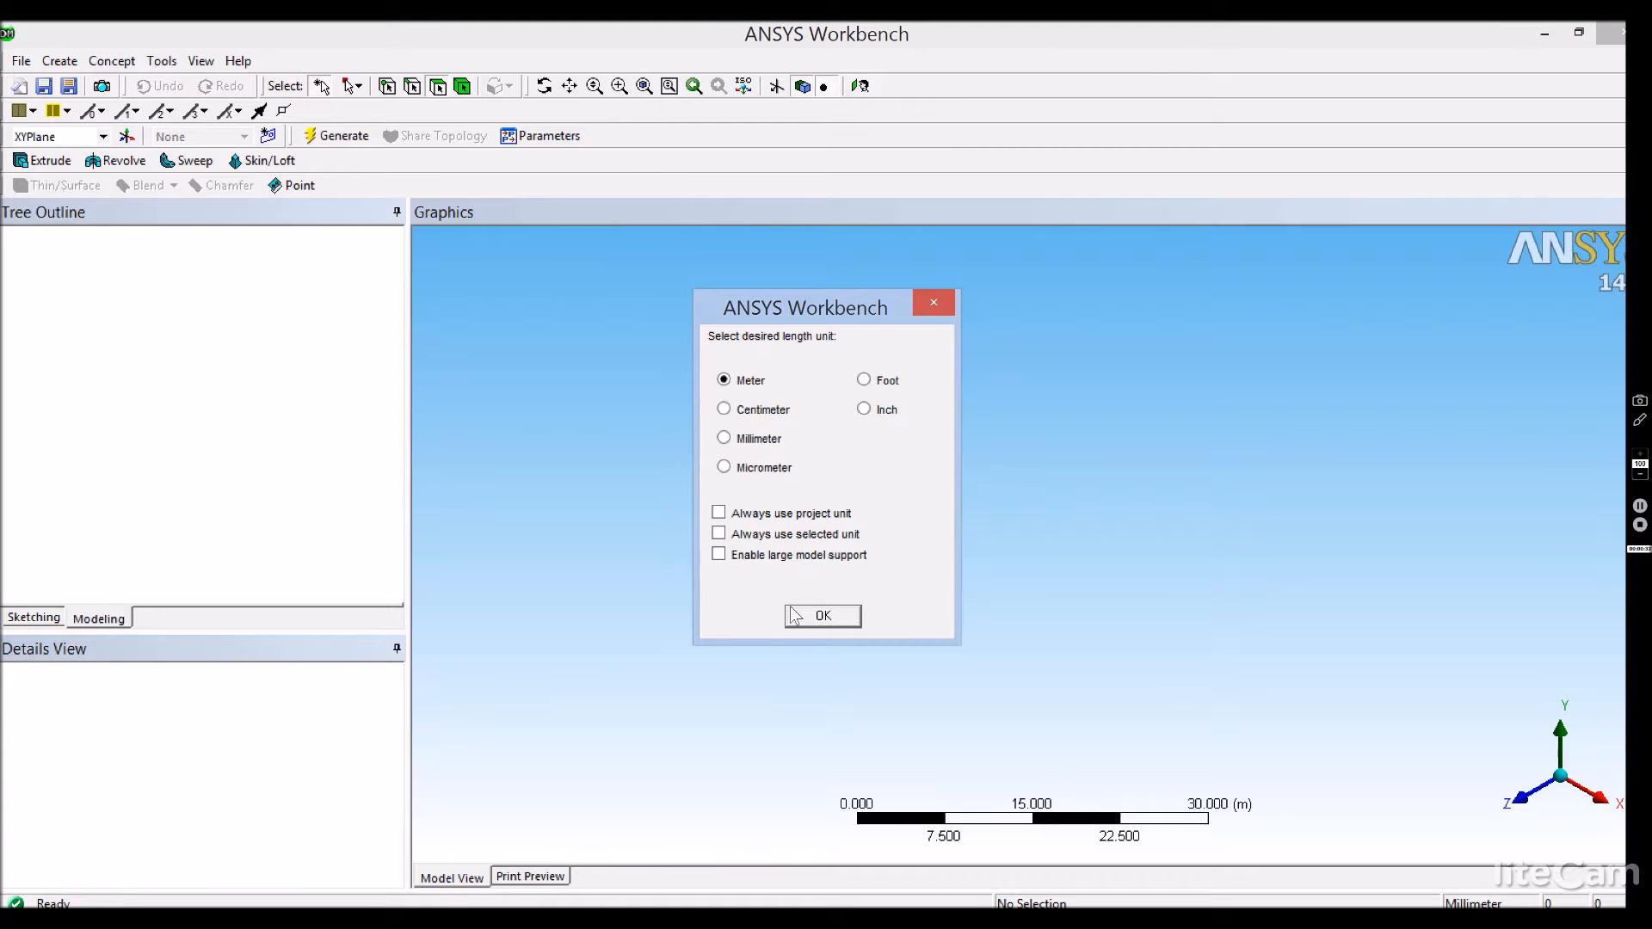
click(793, 615)
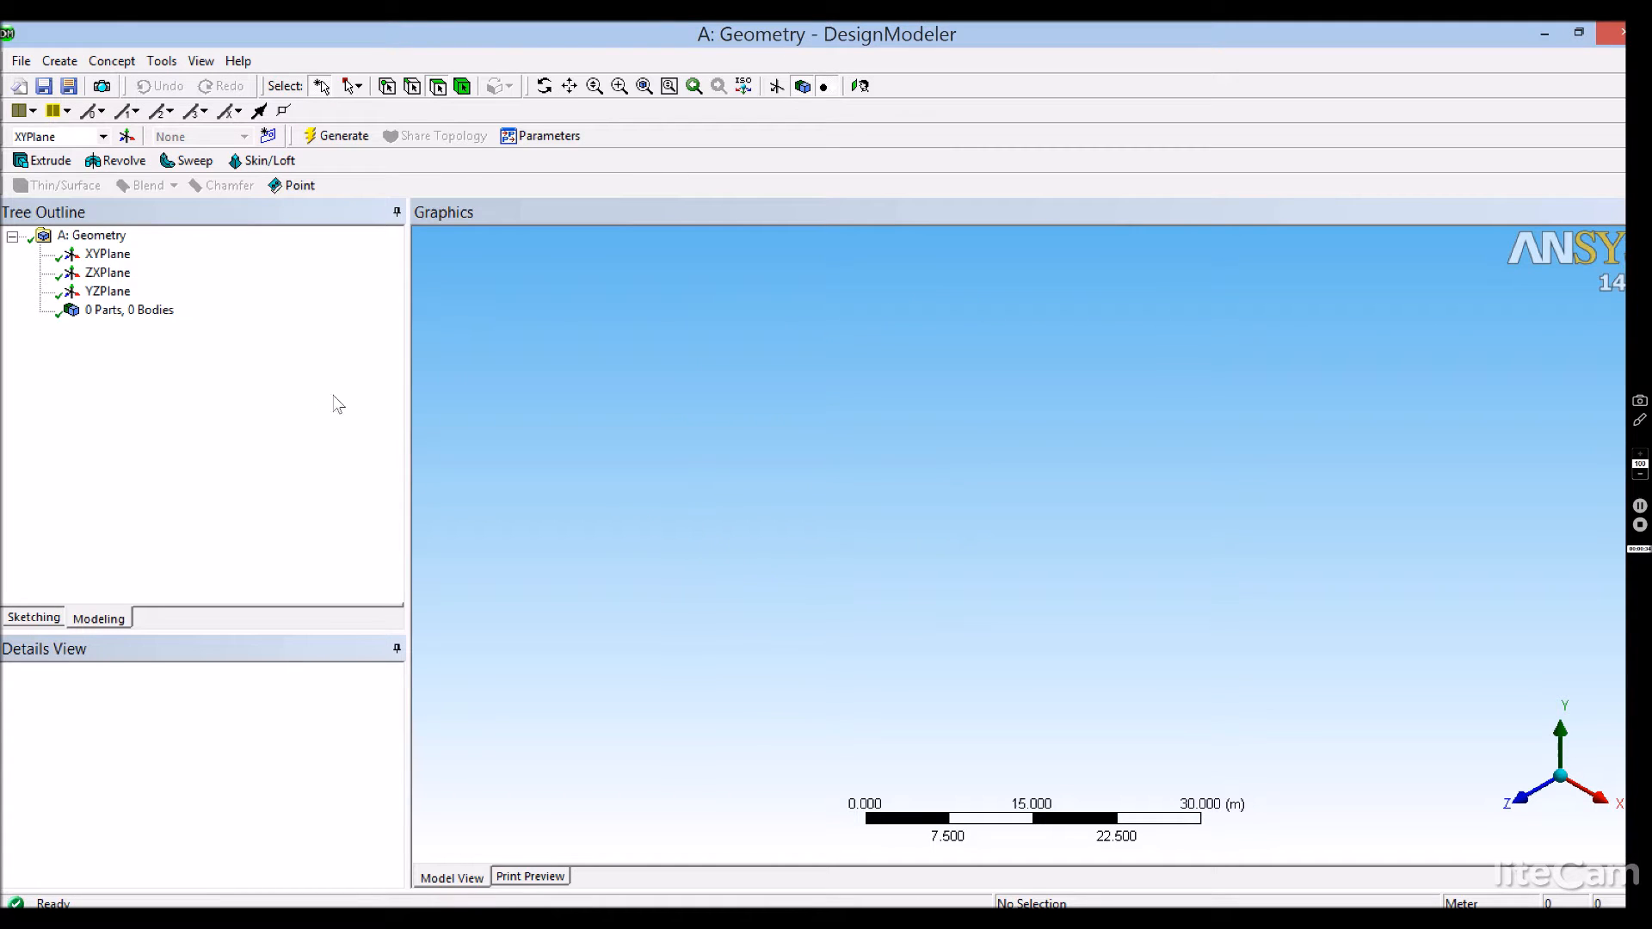
click(106, 253)
click(35, 618)
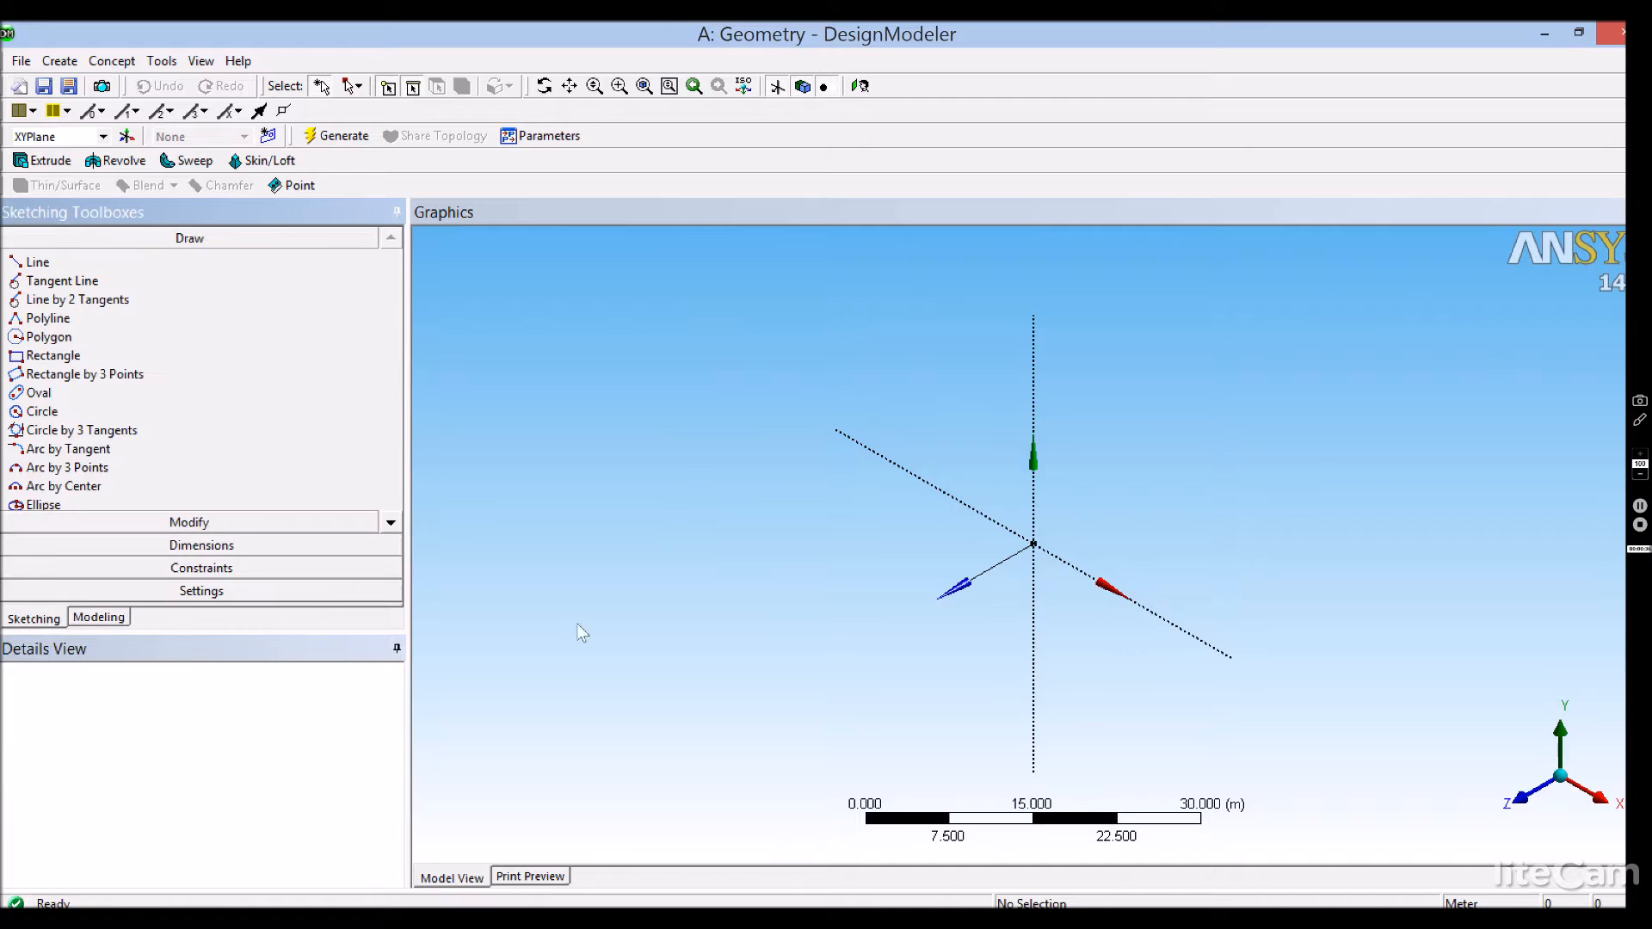
click(1524, 800)
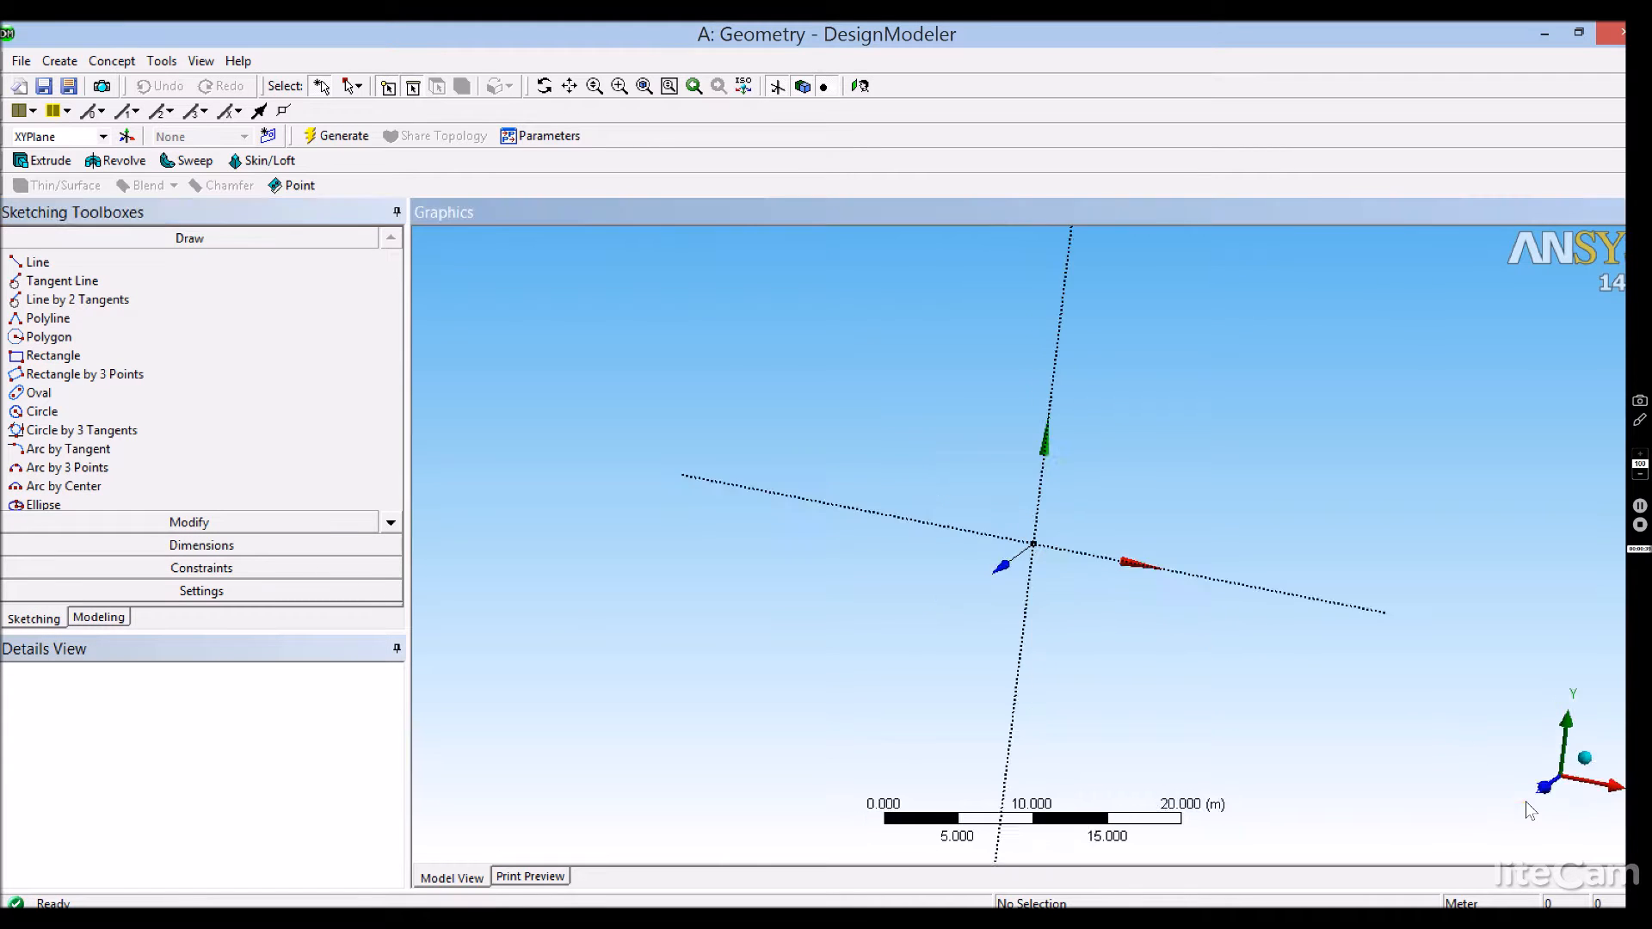
Sketch a horizontal line about 2.56 m long, running in the negative X direction from the Y axis, about 1.28 m above the X axis
click(38, 262)
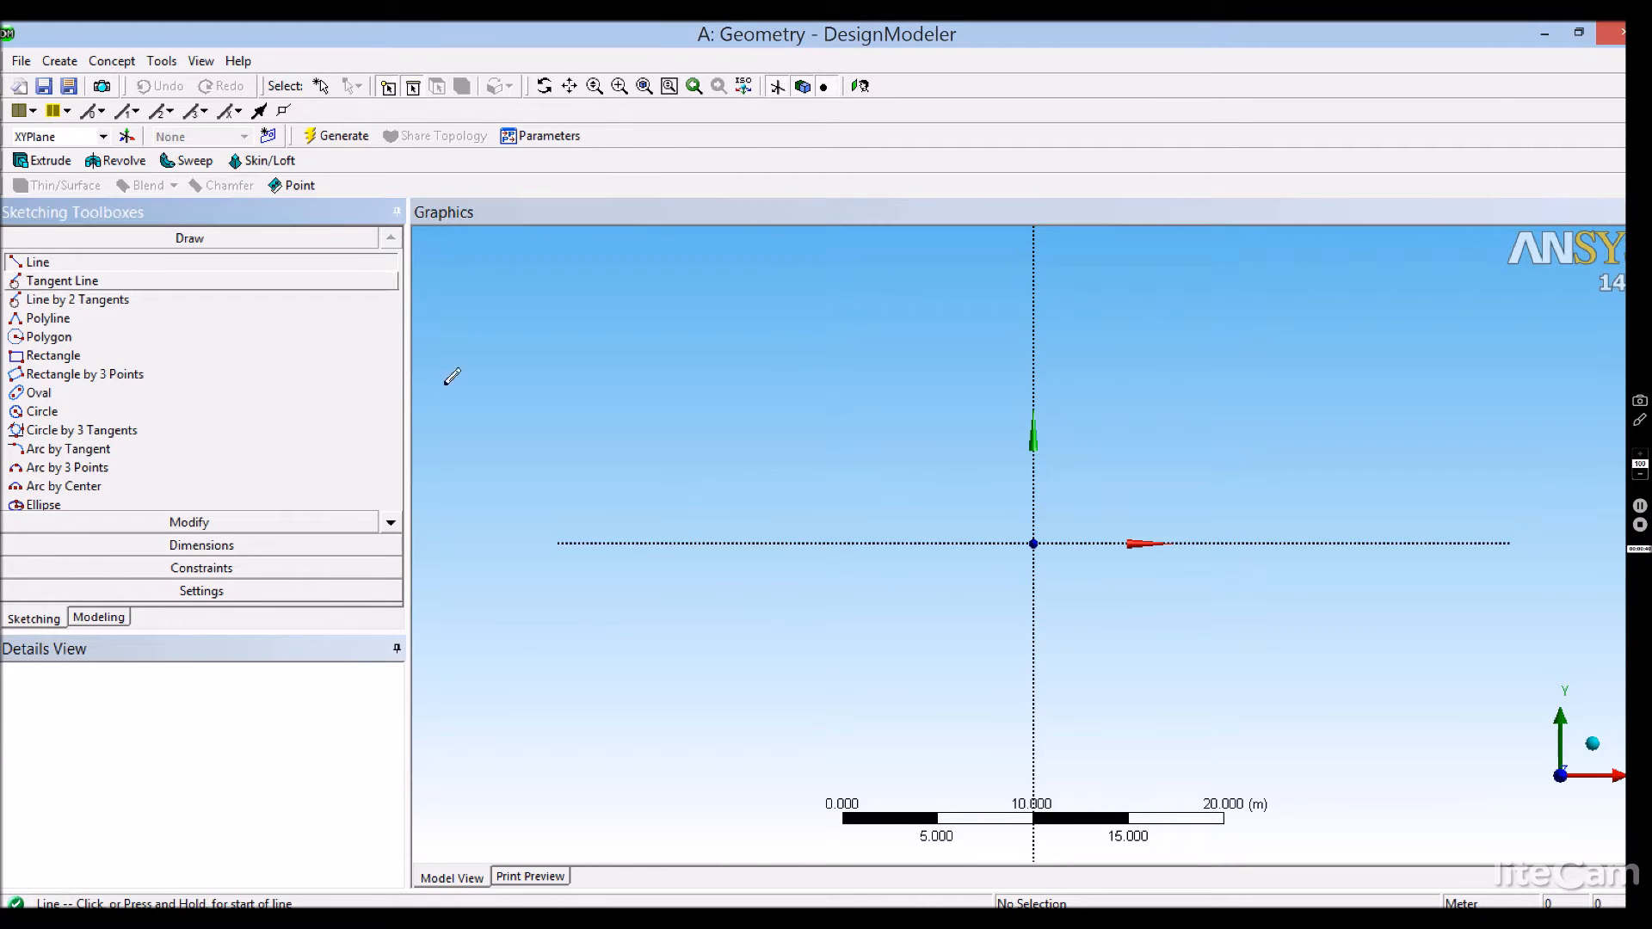
click(1035, 531)
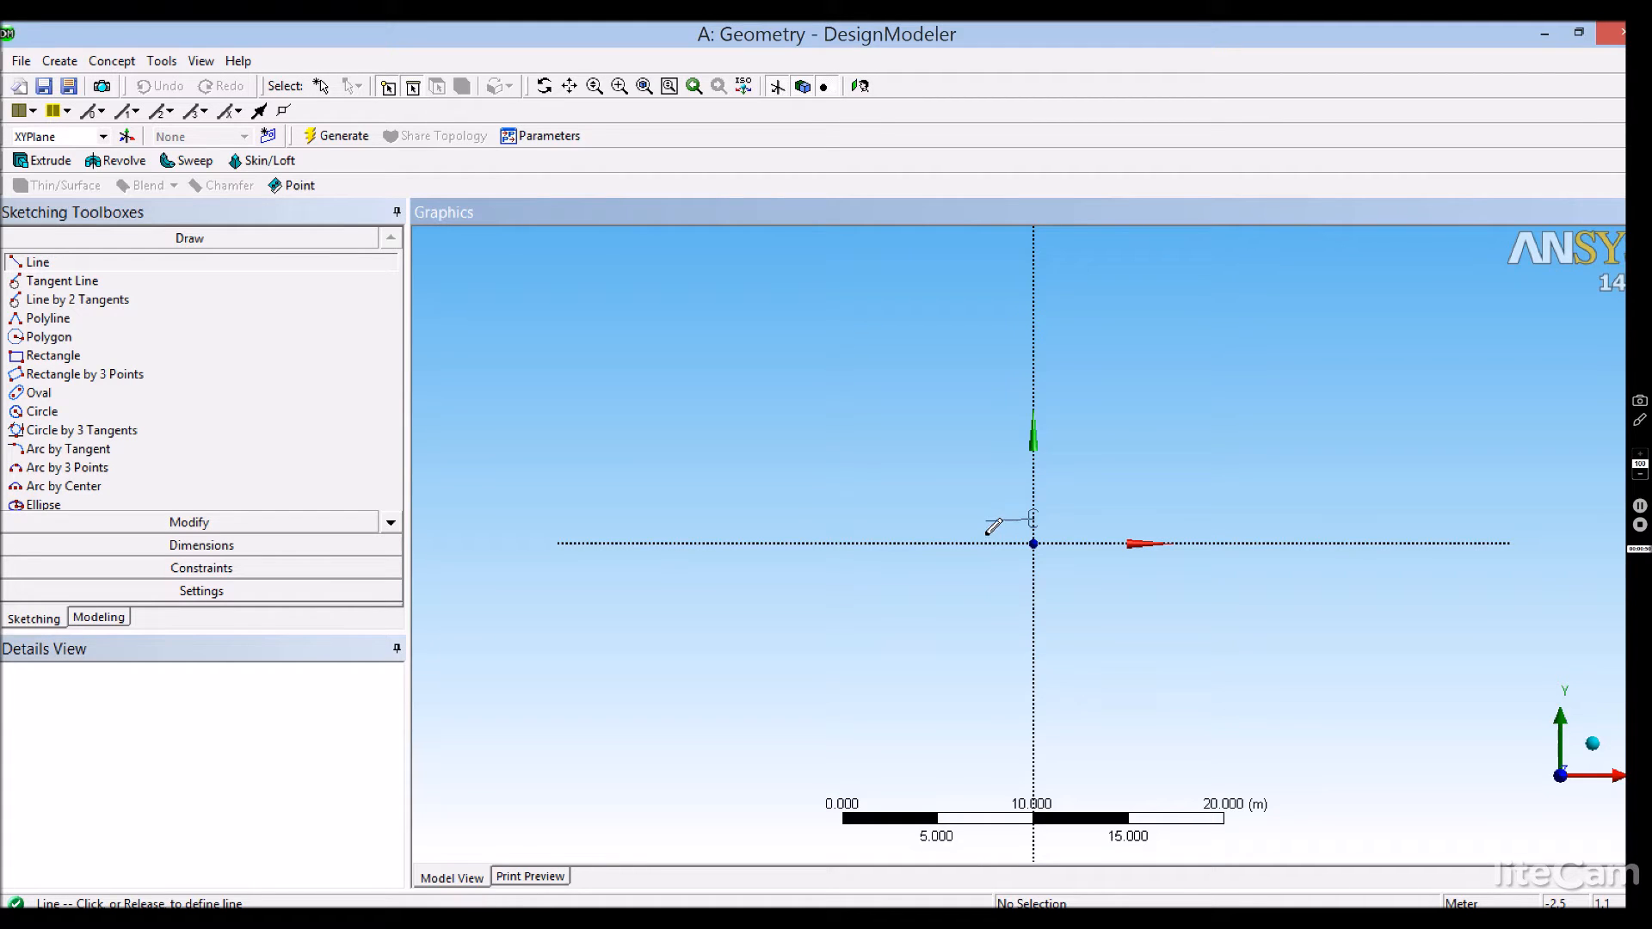
click(990, 530)
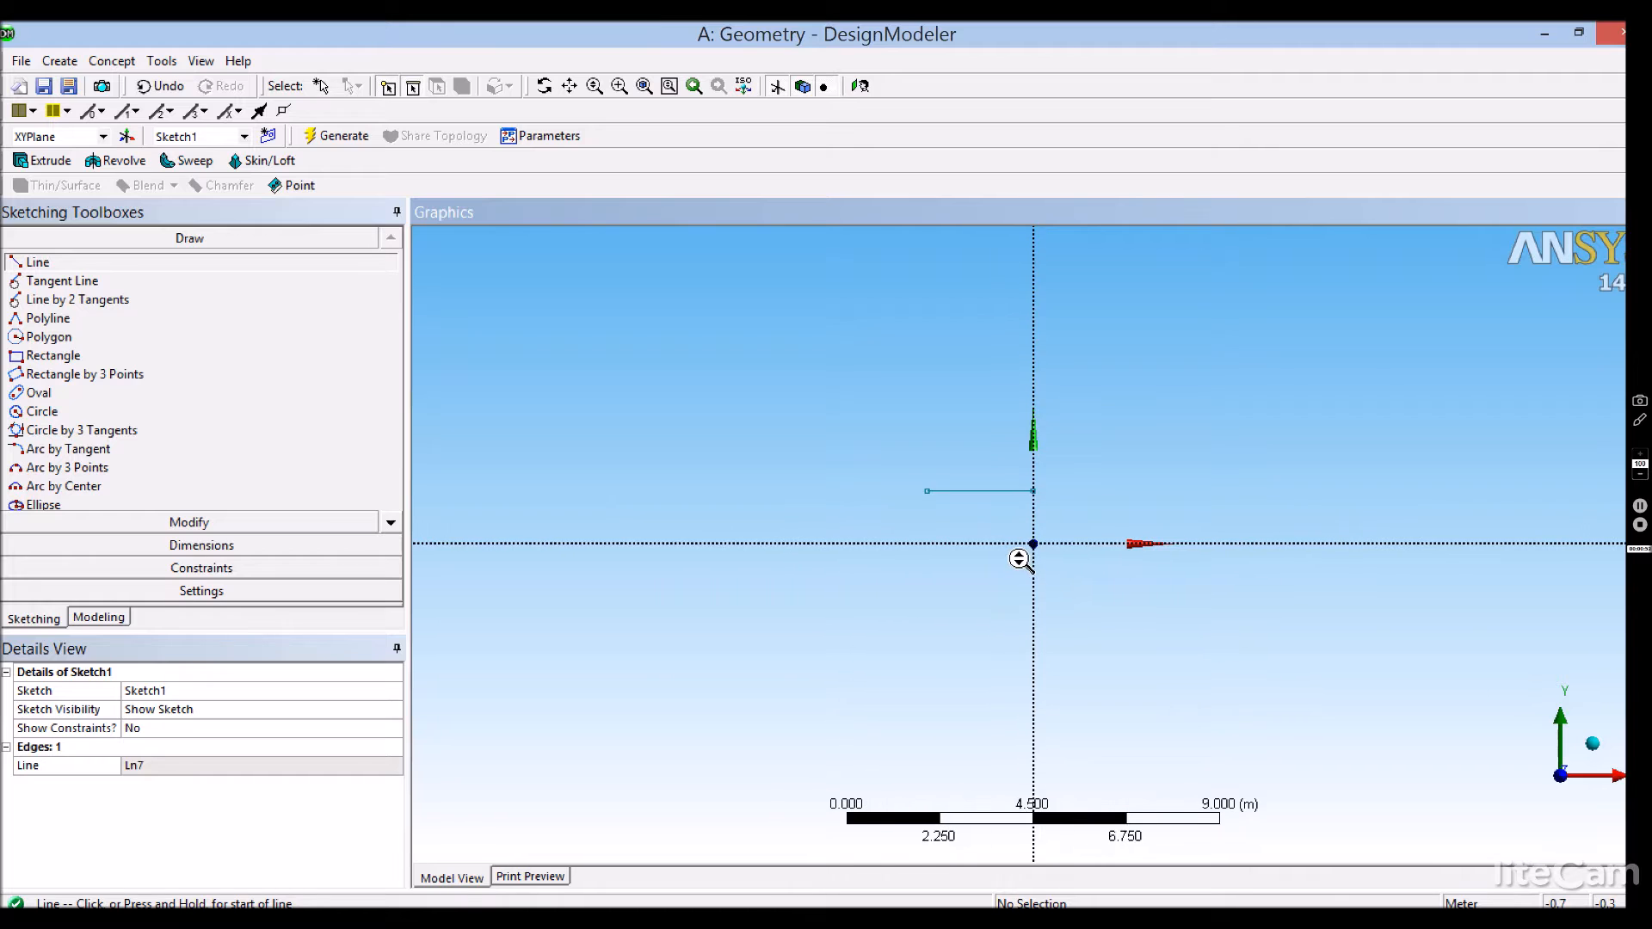
Add a horizontal dimension between the line's free end and the Y axis and set it to 1 m
click(190, 550)
click(54, 326)
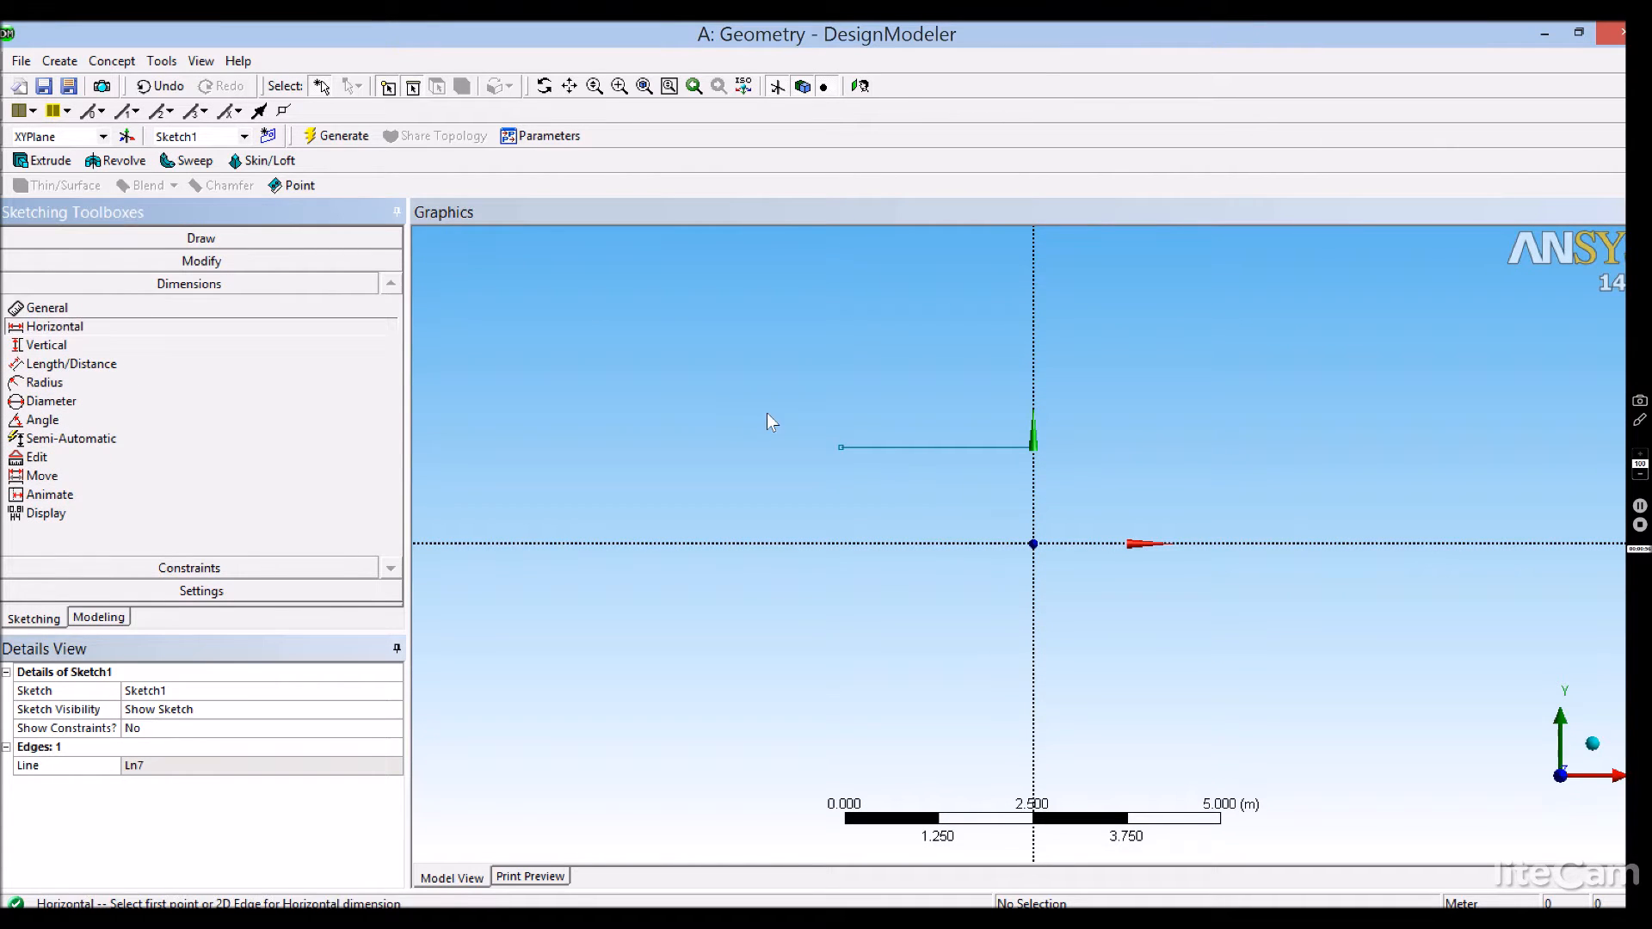
click(839, 447)
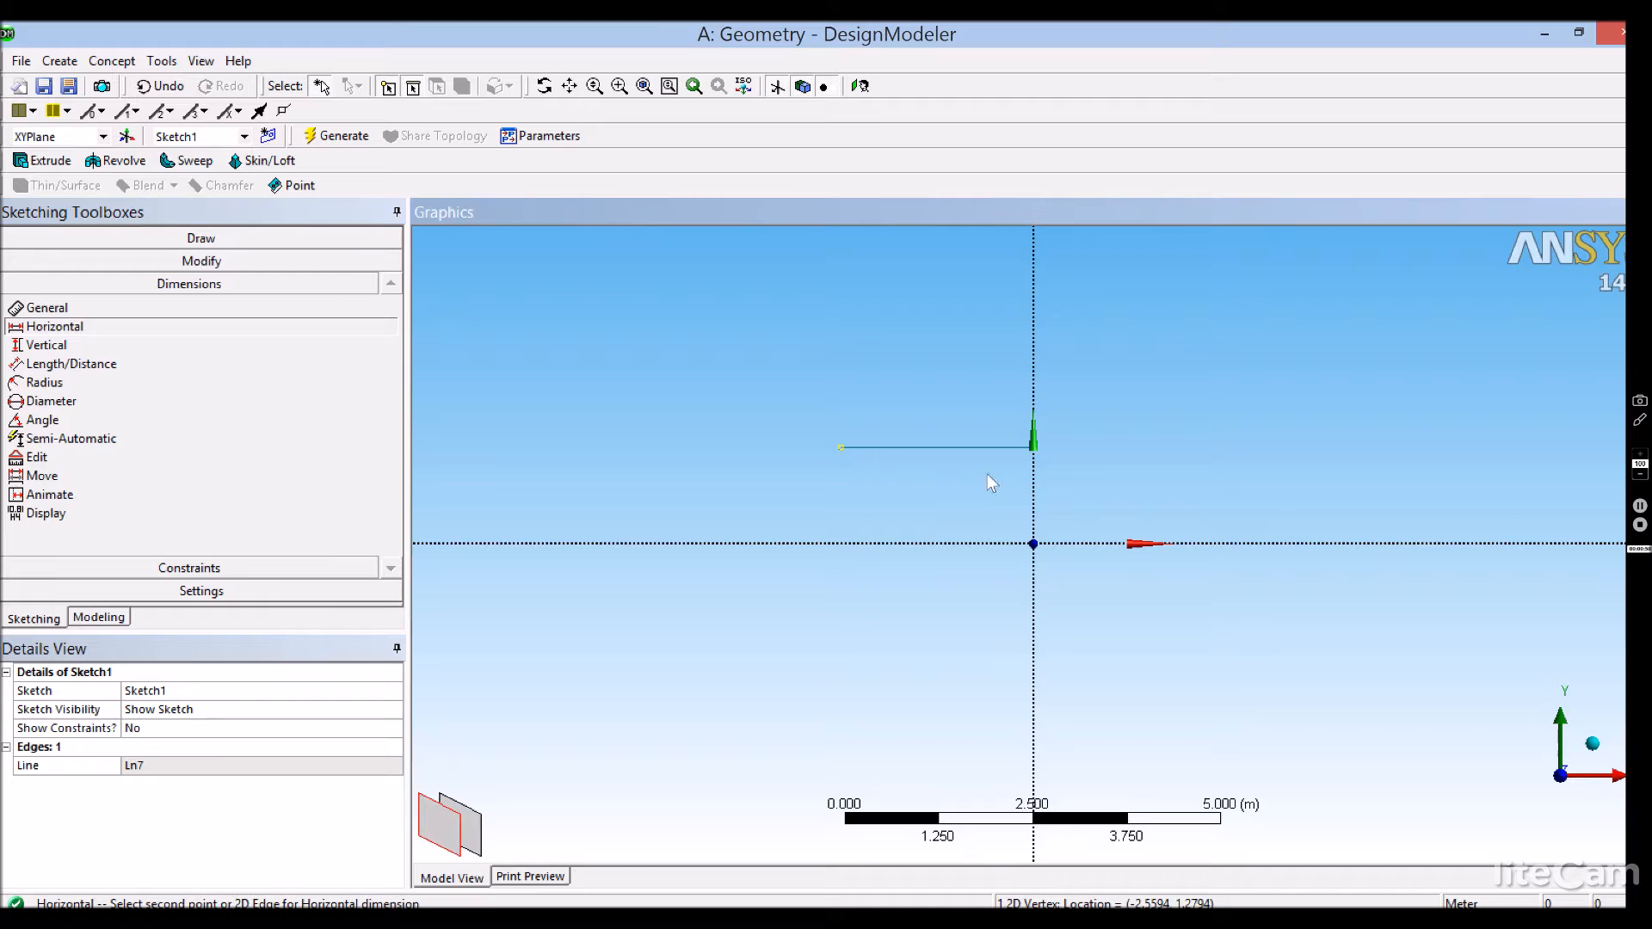
click(1034, 512)
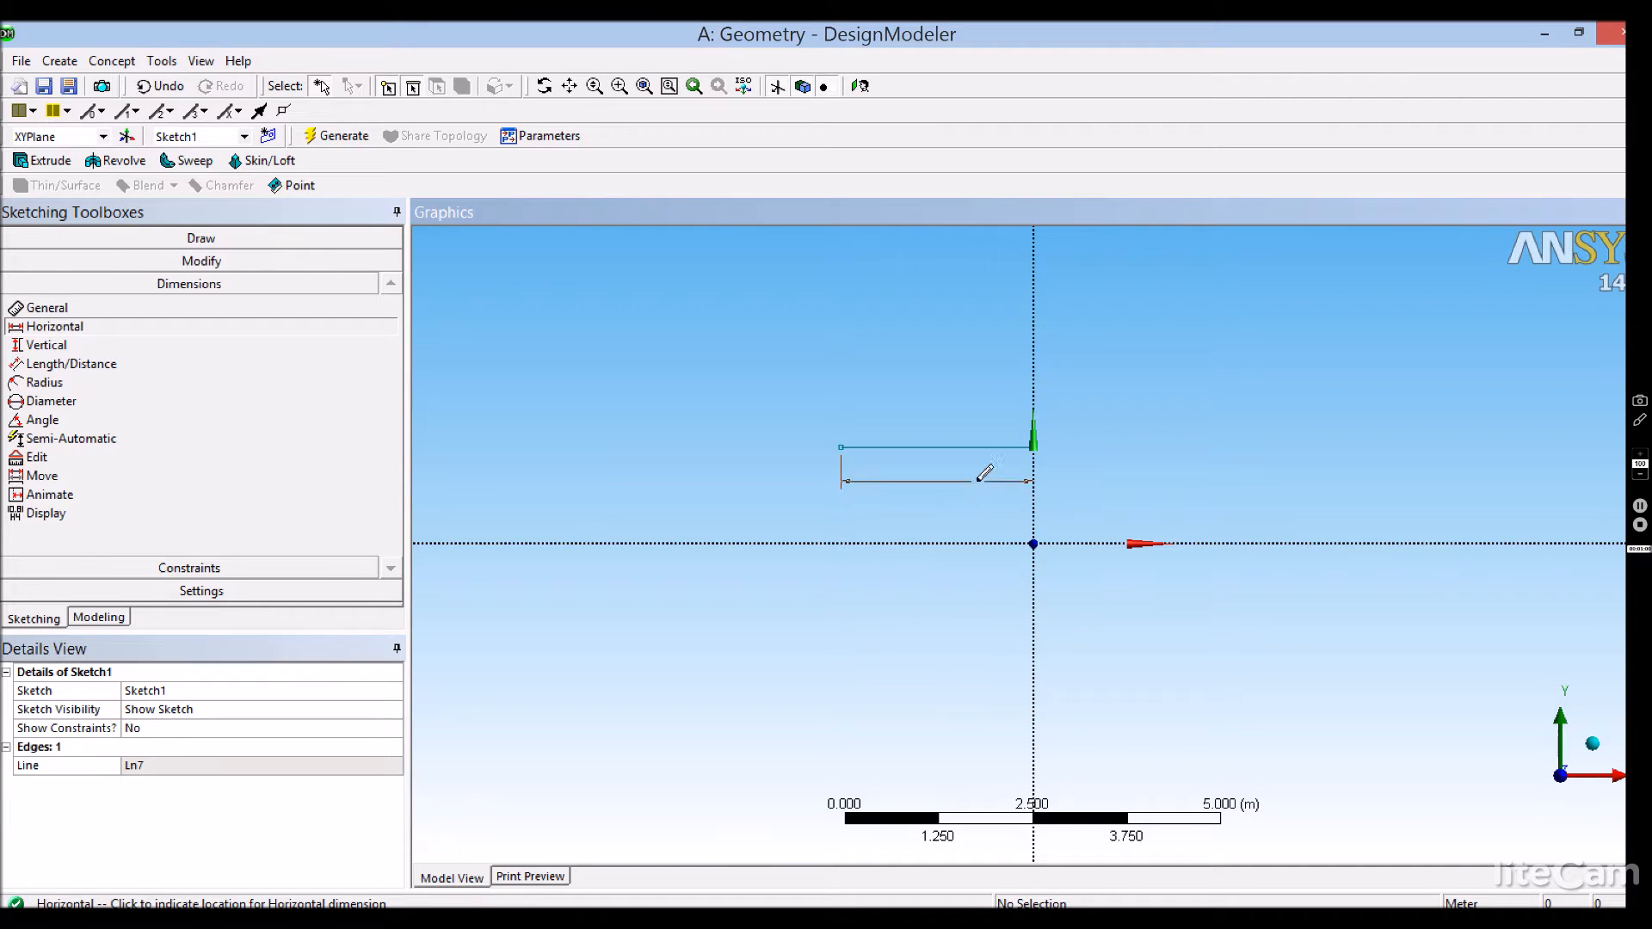
click(982, 442)
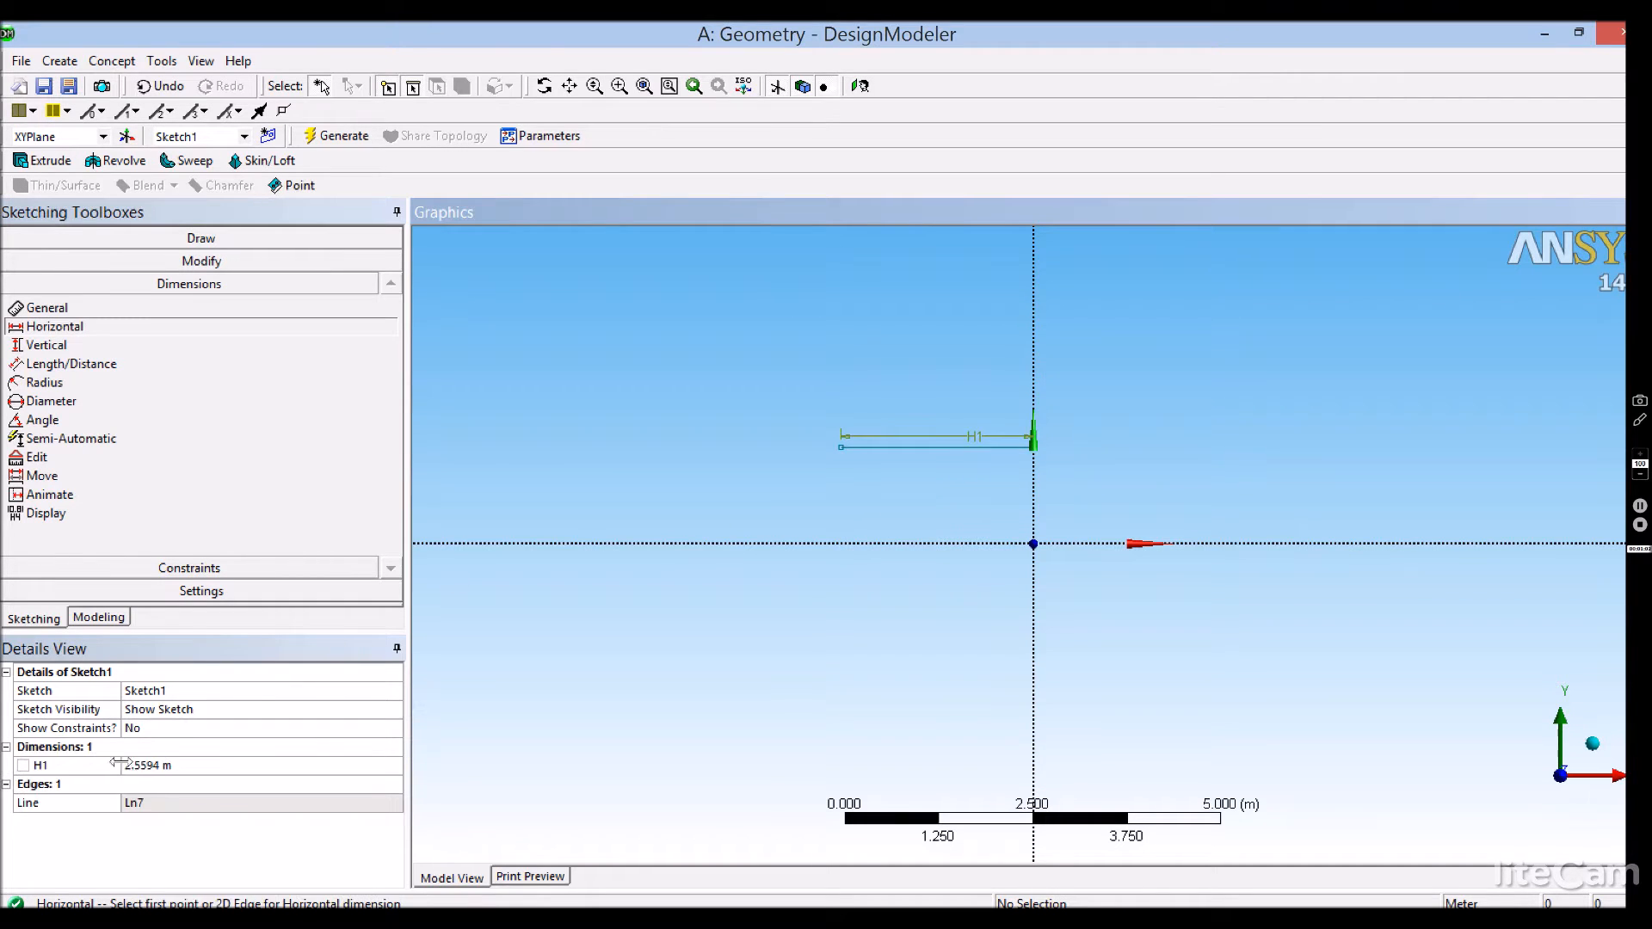
click(156, 766)
text(1)
key(Return)
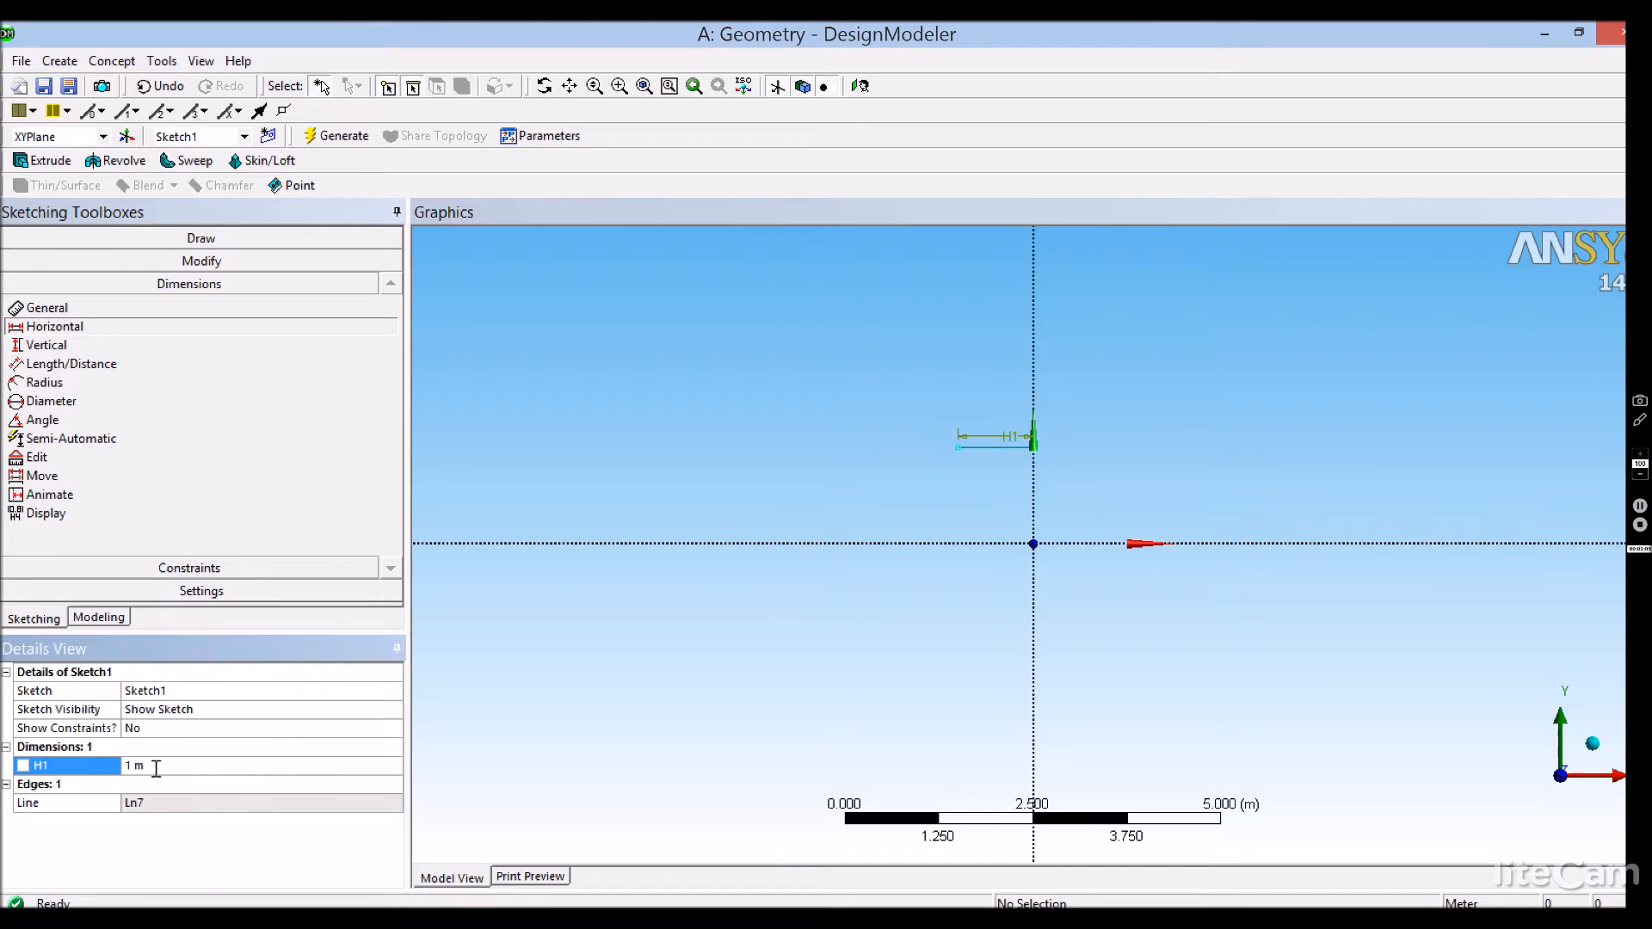
click(1035, 555)
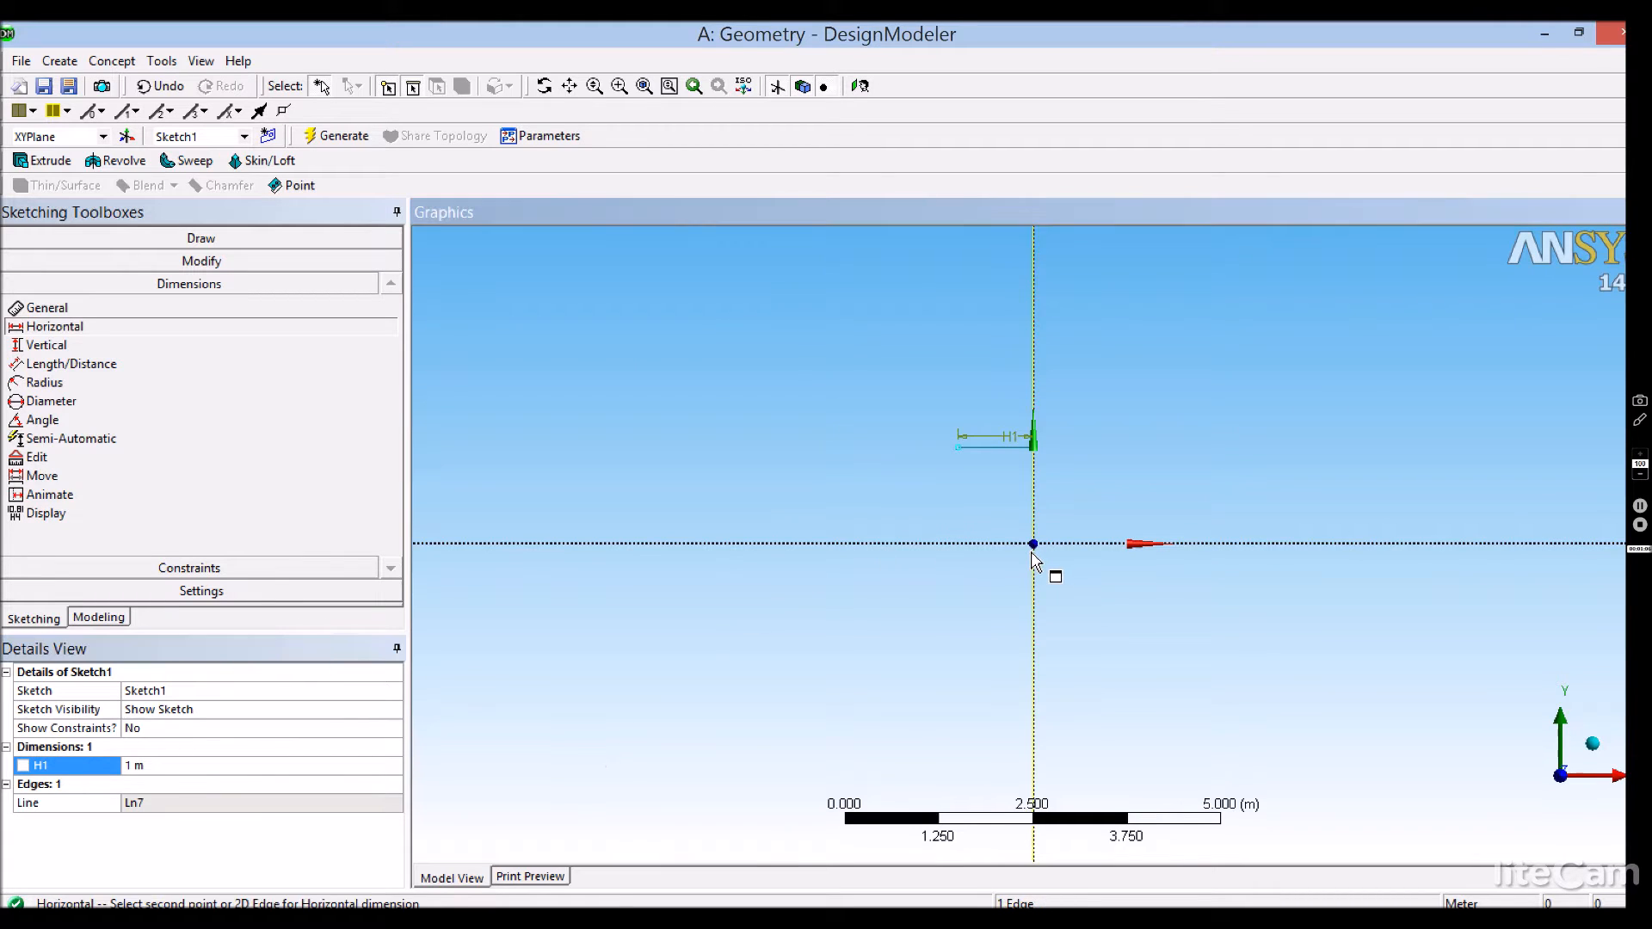
Add a vertical dimension between the horizontal line and the X axis and set it to 0.5 m
scroll(1033, 560, up, 2)
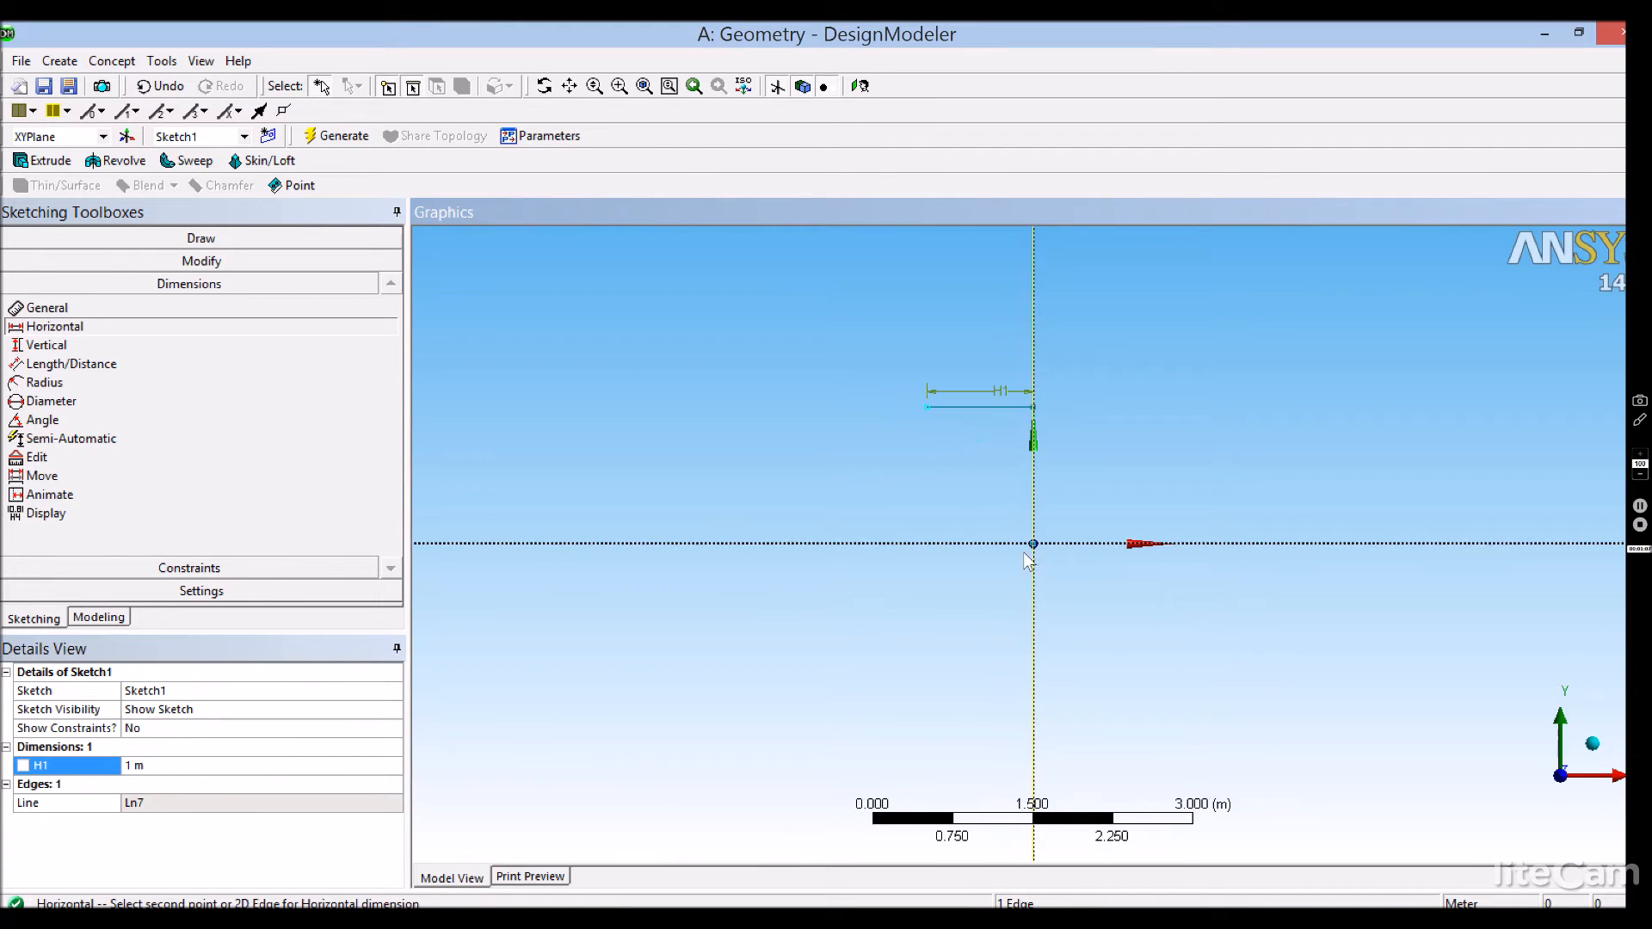
click(336, 344)
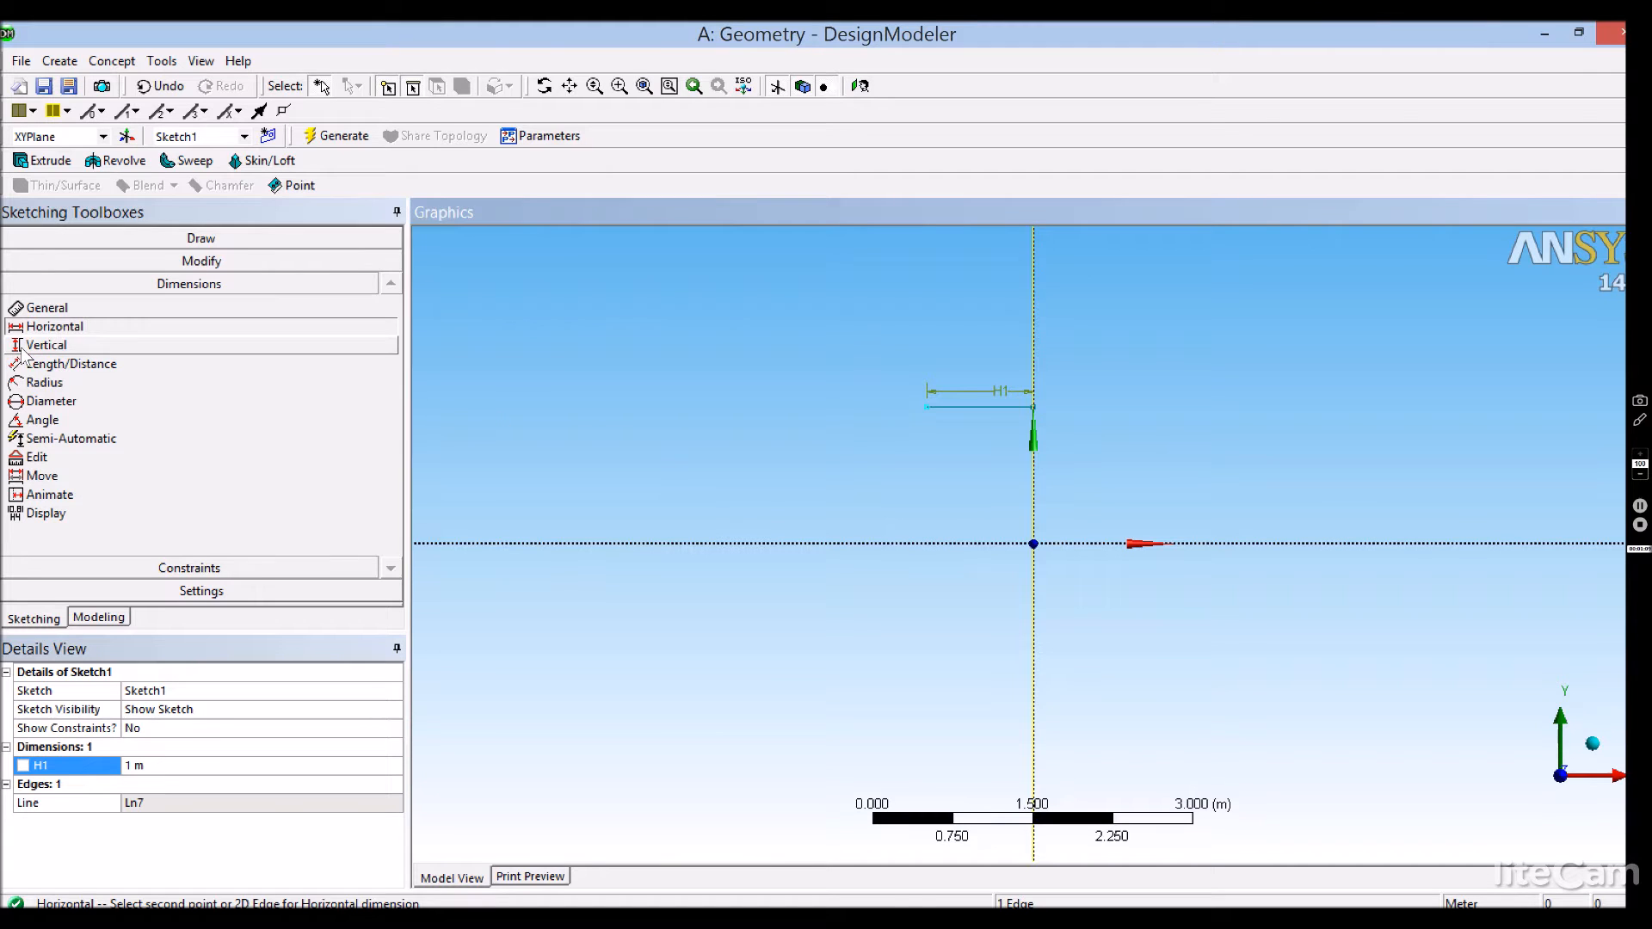
click(953, 409)
click(1033, 544)
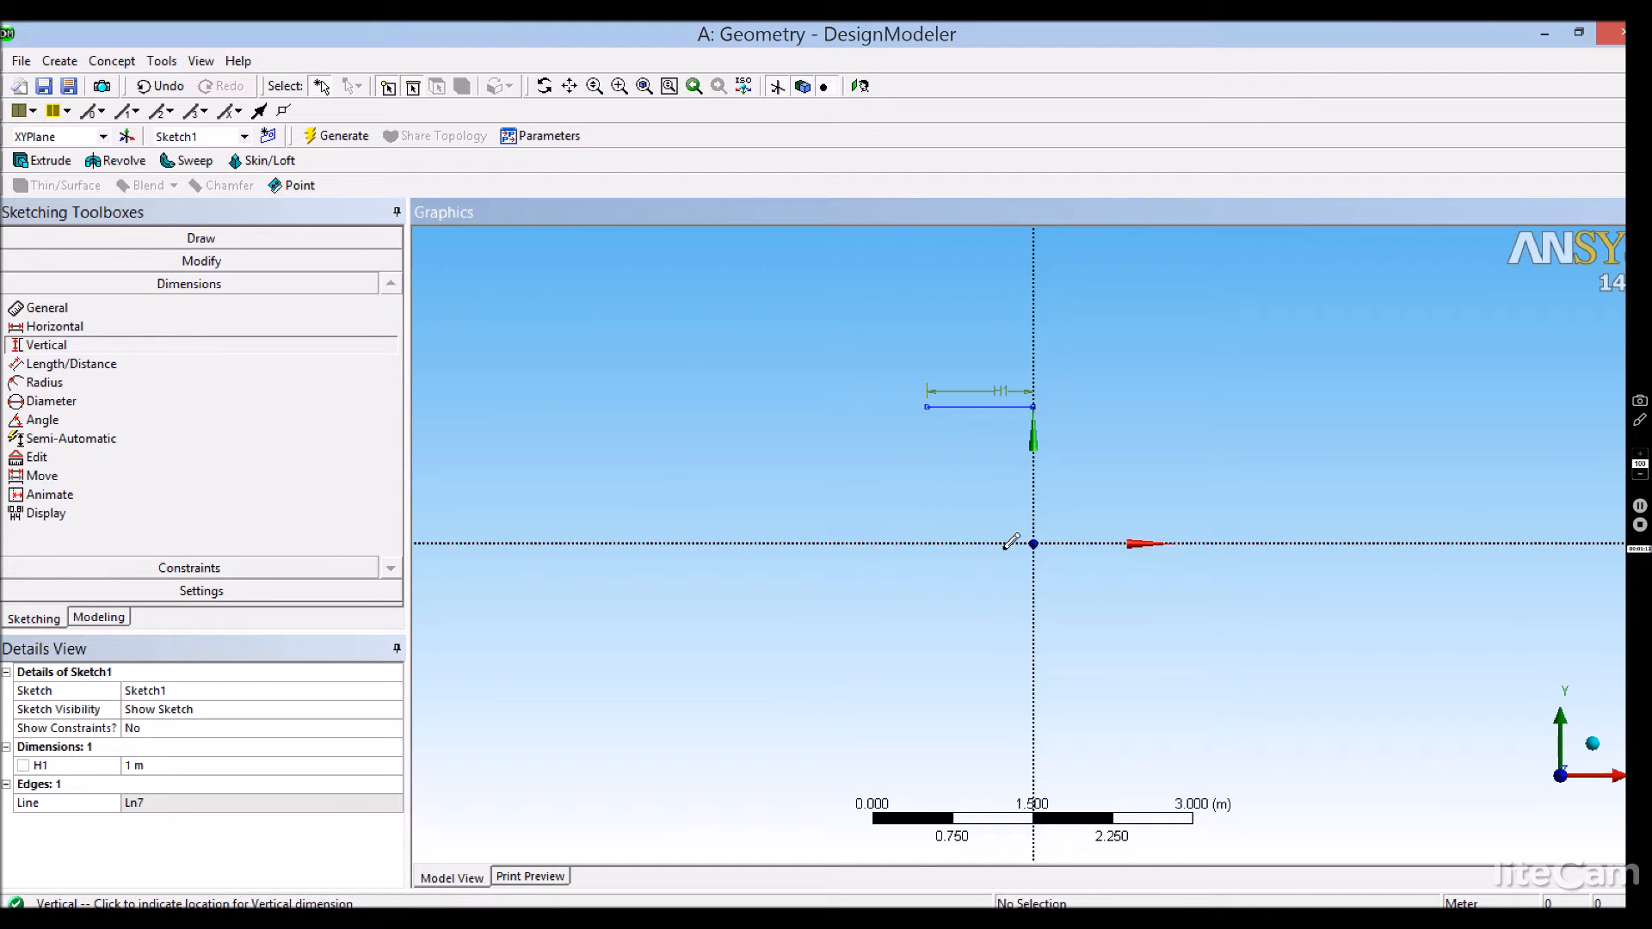
click(1058, 523)
click(153, 784)
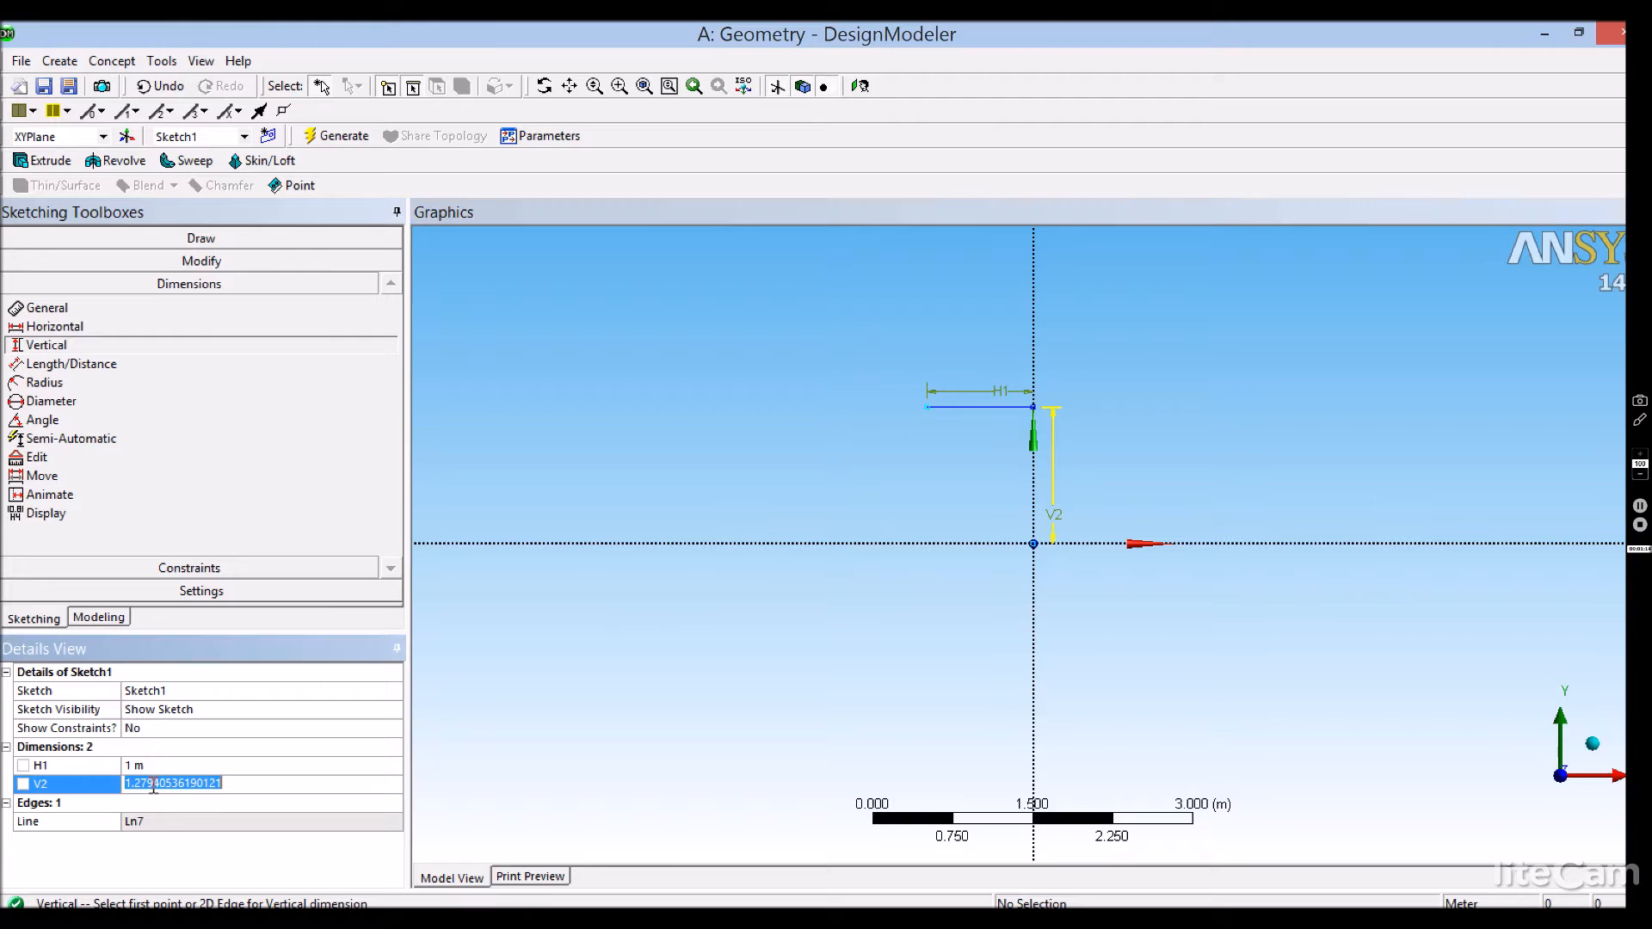
text(0.5)
key(Return)
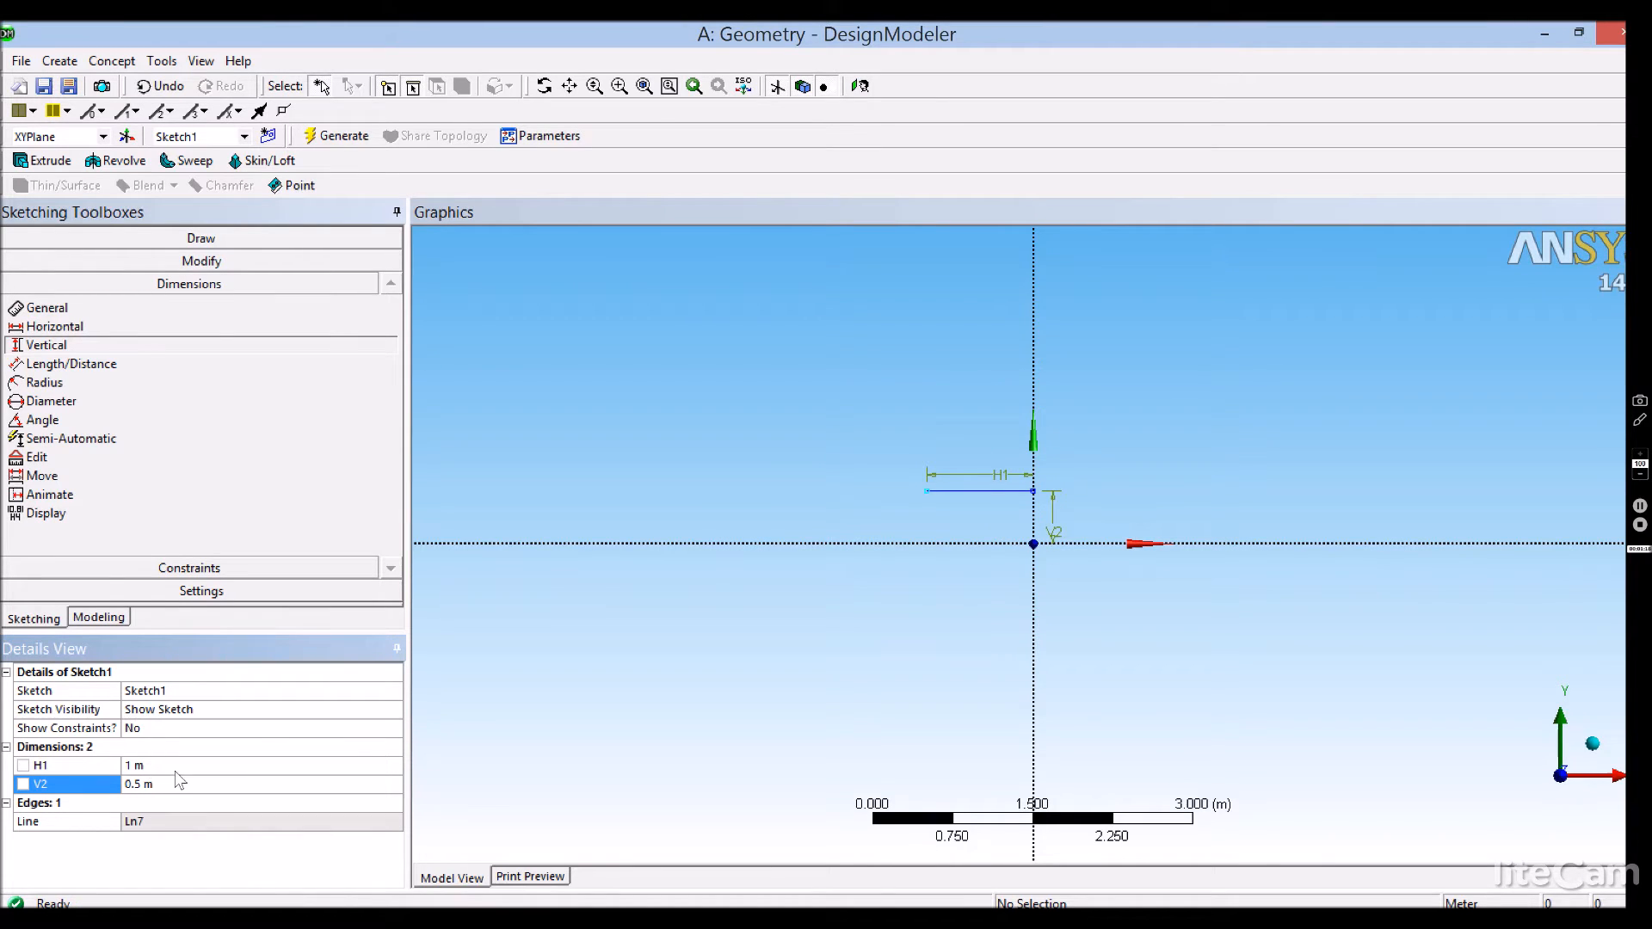
Draw a vertical line about 0.1 m up from the line's free end and close the triangle with a sloped line to its Y-axis end
scroll(938, 606, up, 4)
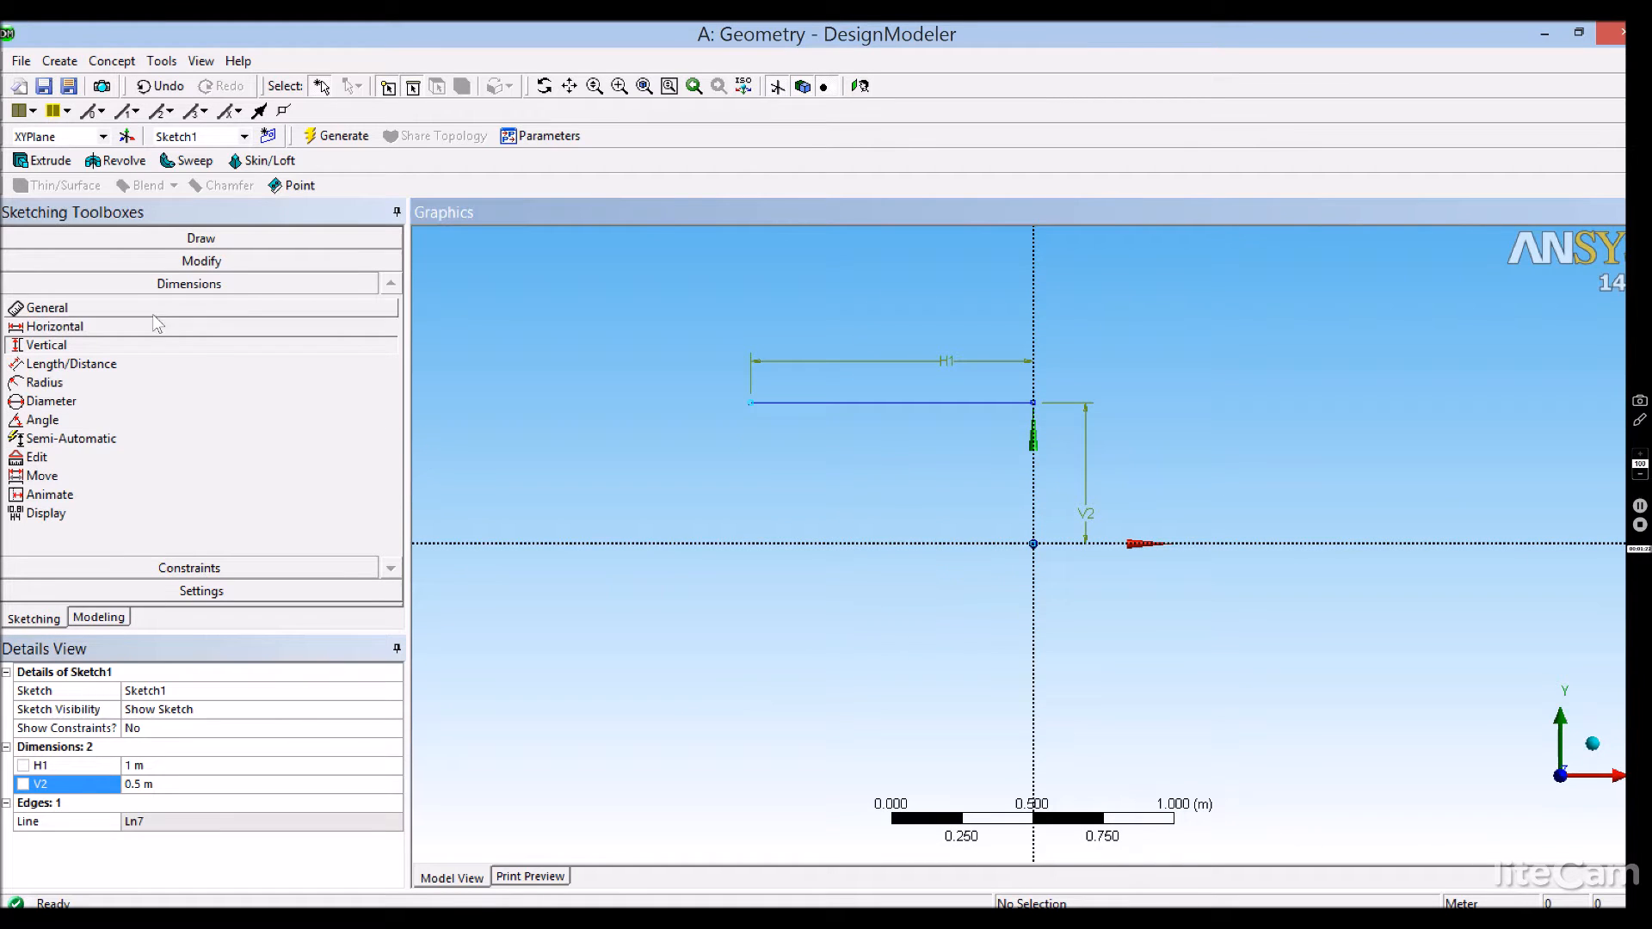
click(197, 239)
click(197, 261)
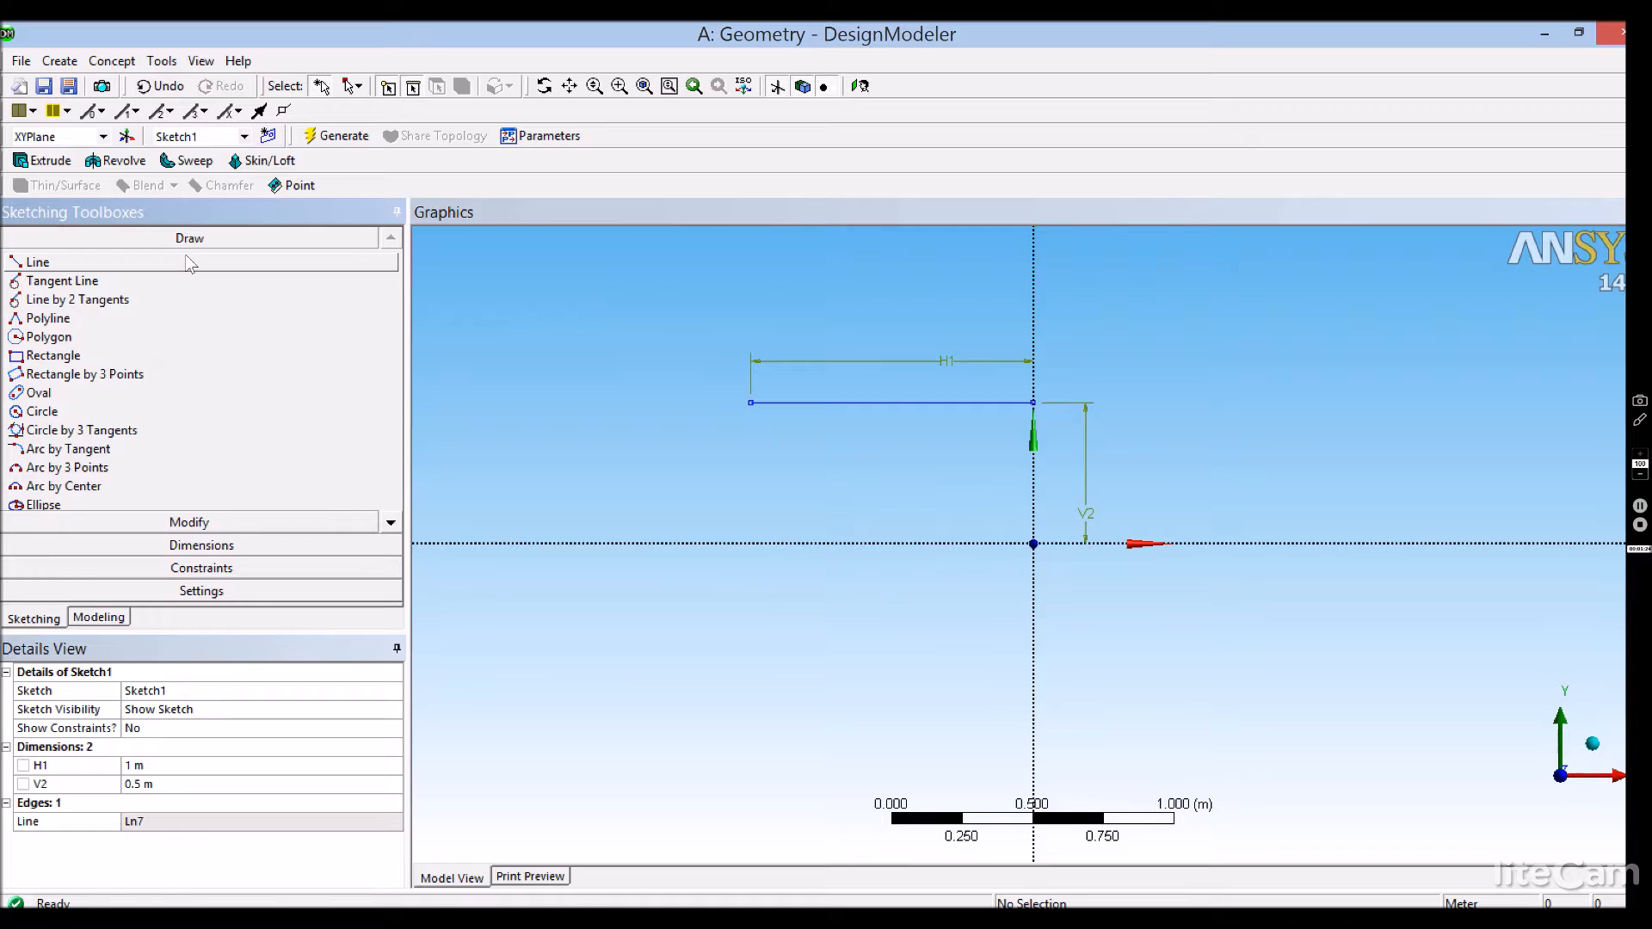
click(751, 401)
click(751, 370)
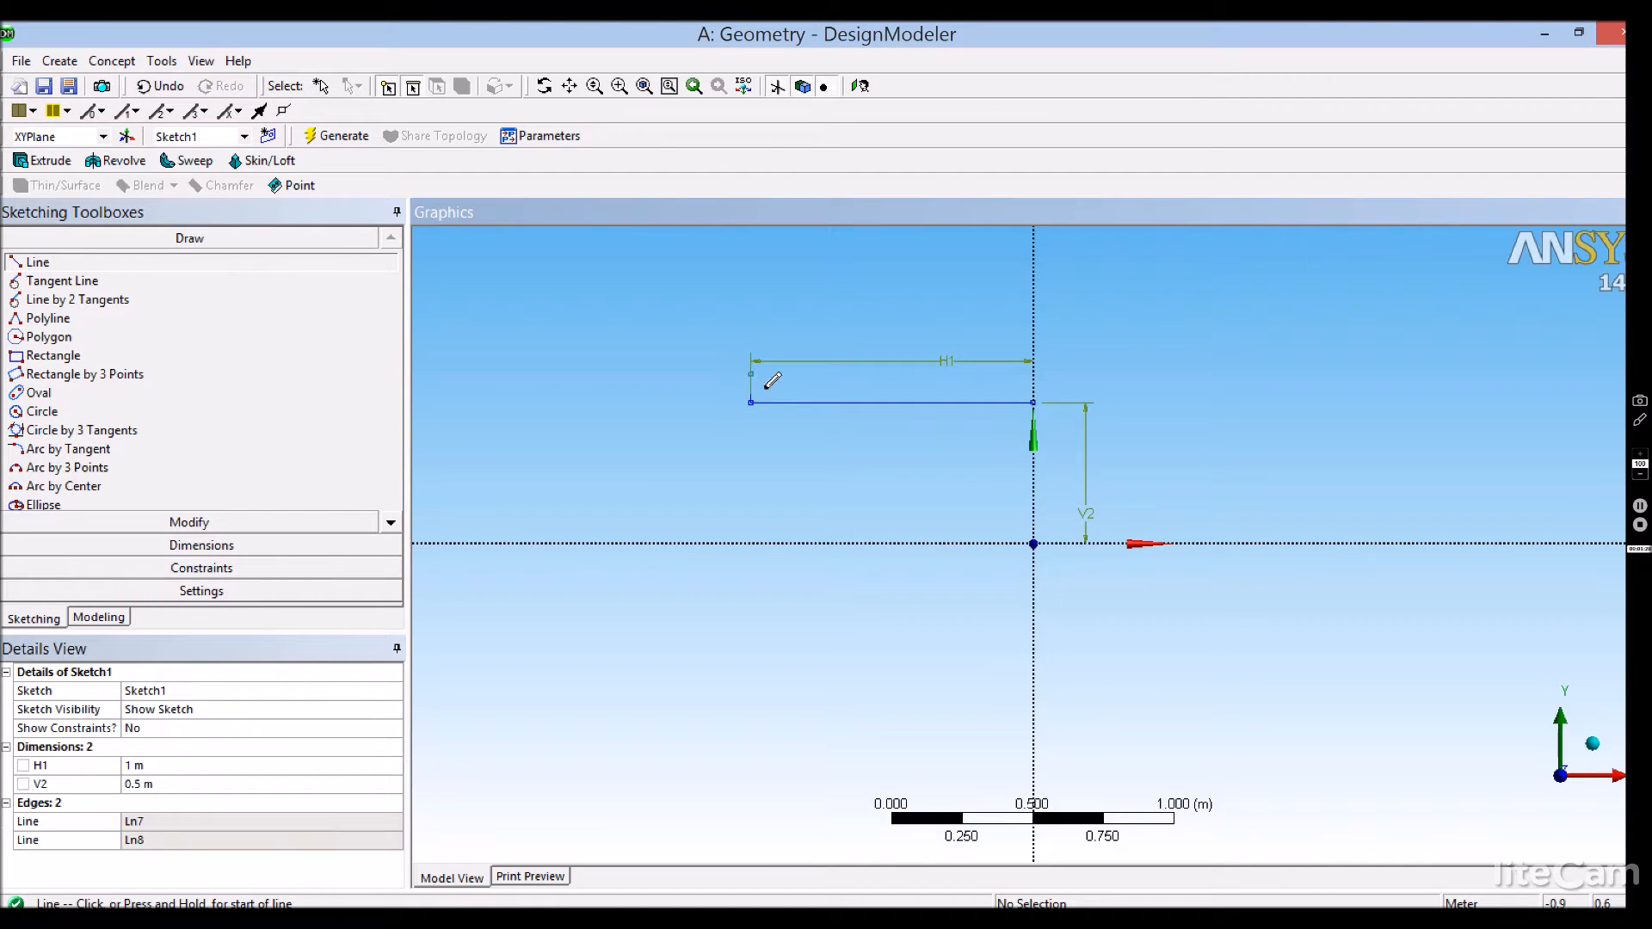
click(751, 372)
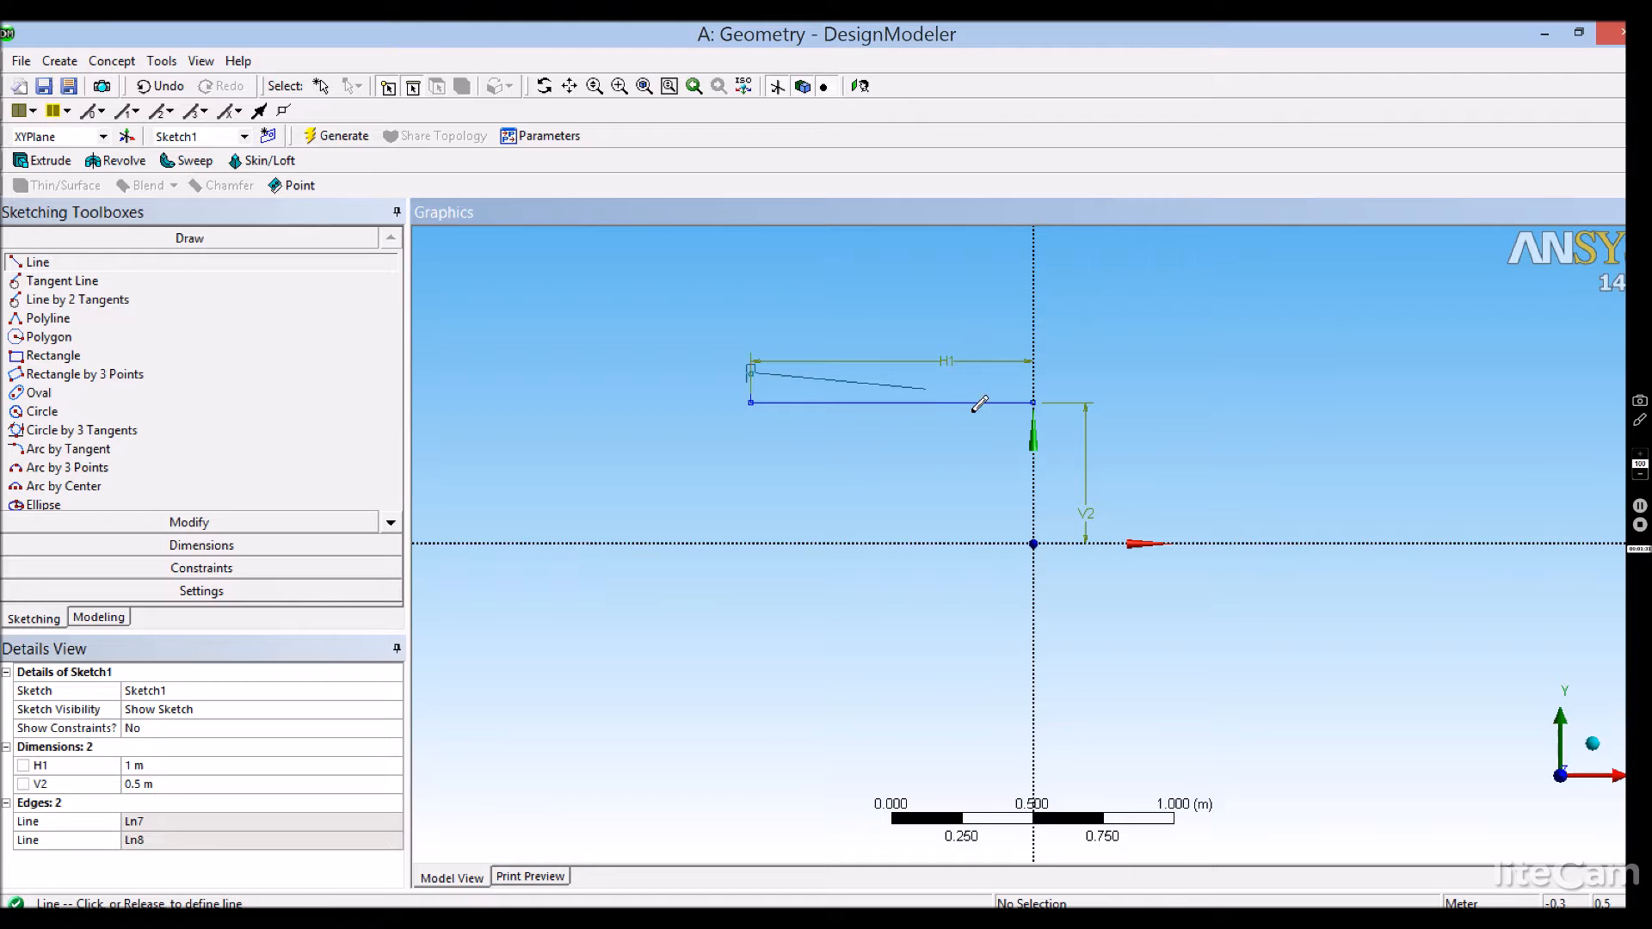
click(1035, 400)
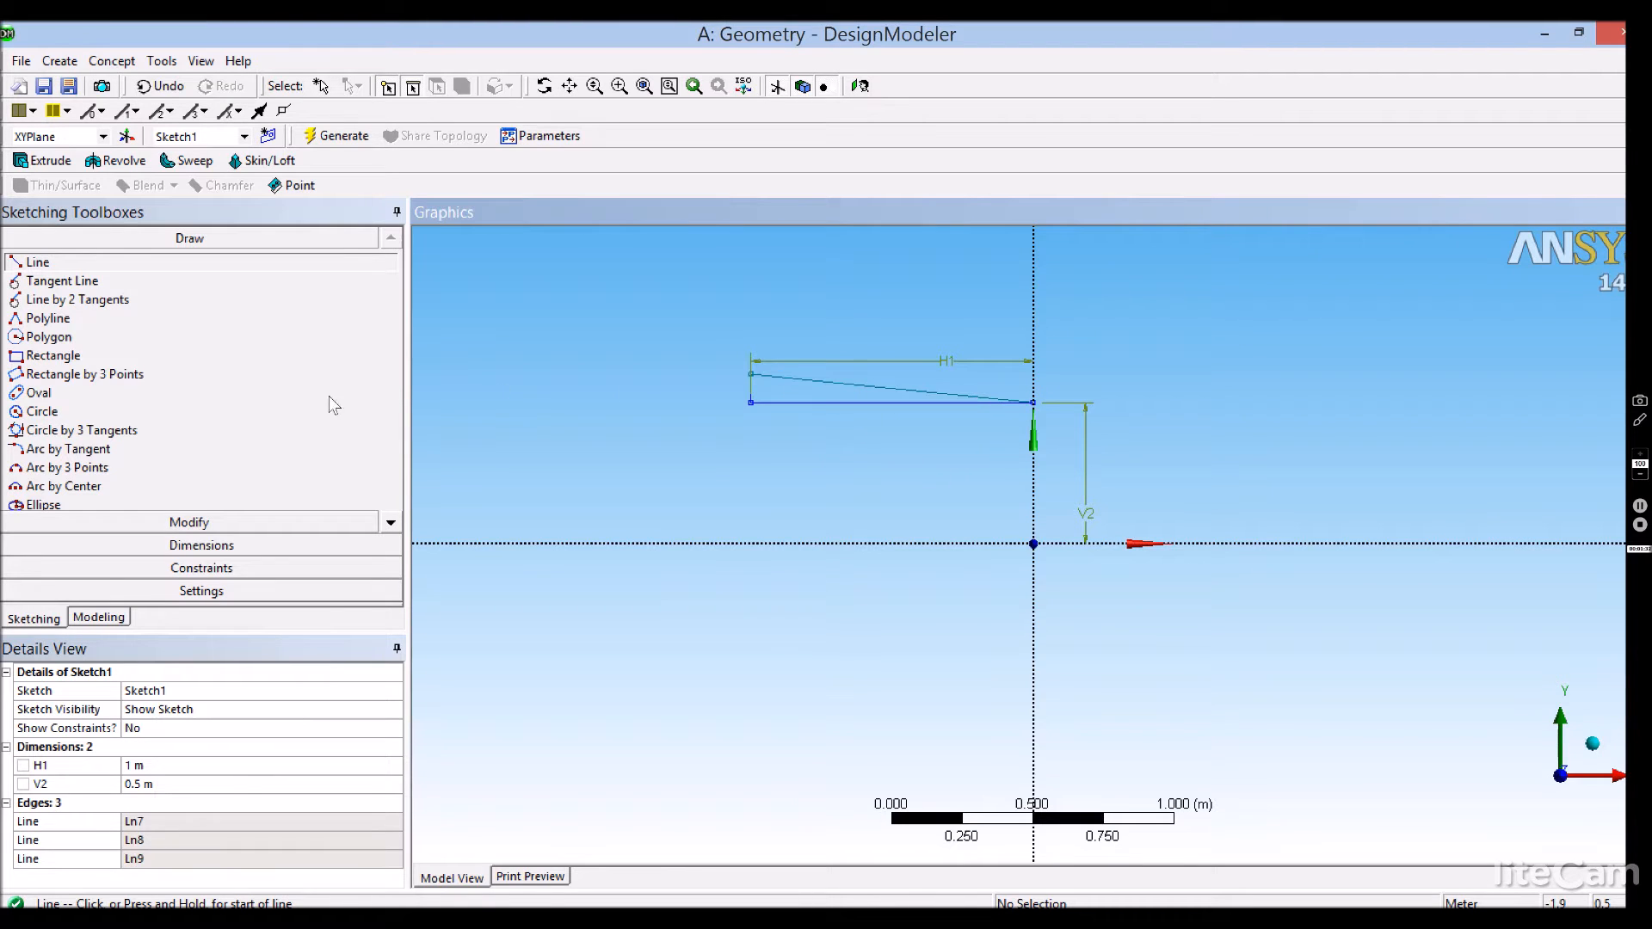
Add a vertical dimension to the triangle's short upright side and set it to 0.1 m
click(206, 546)
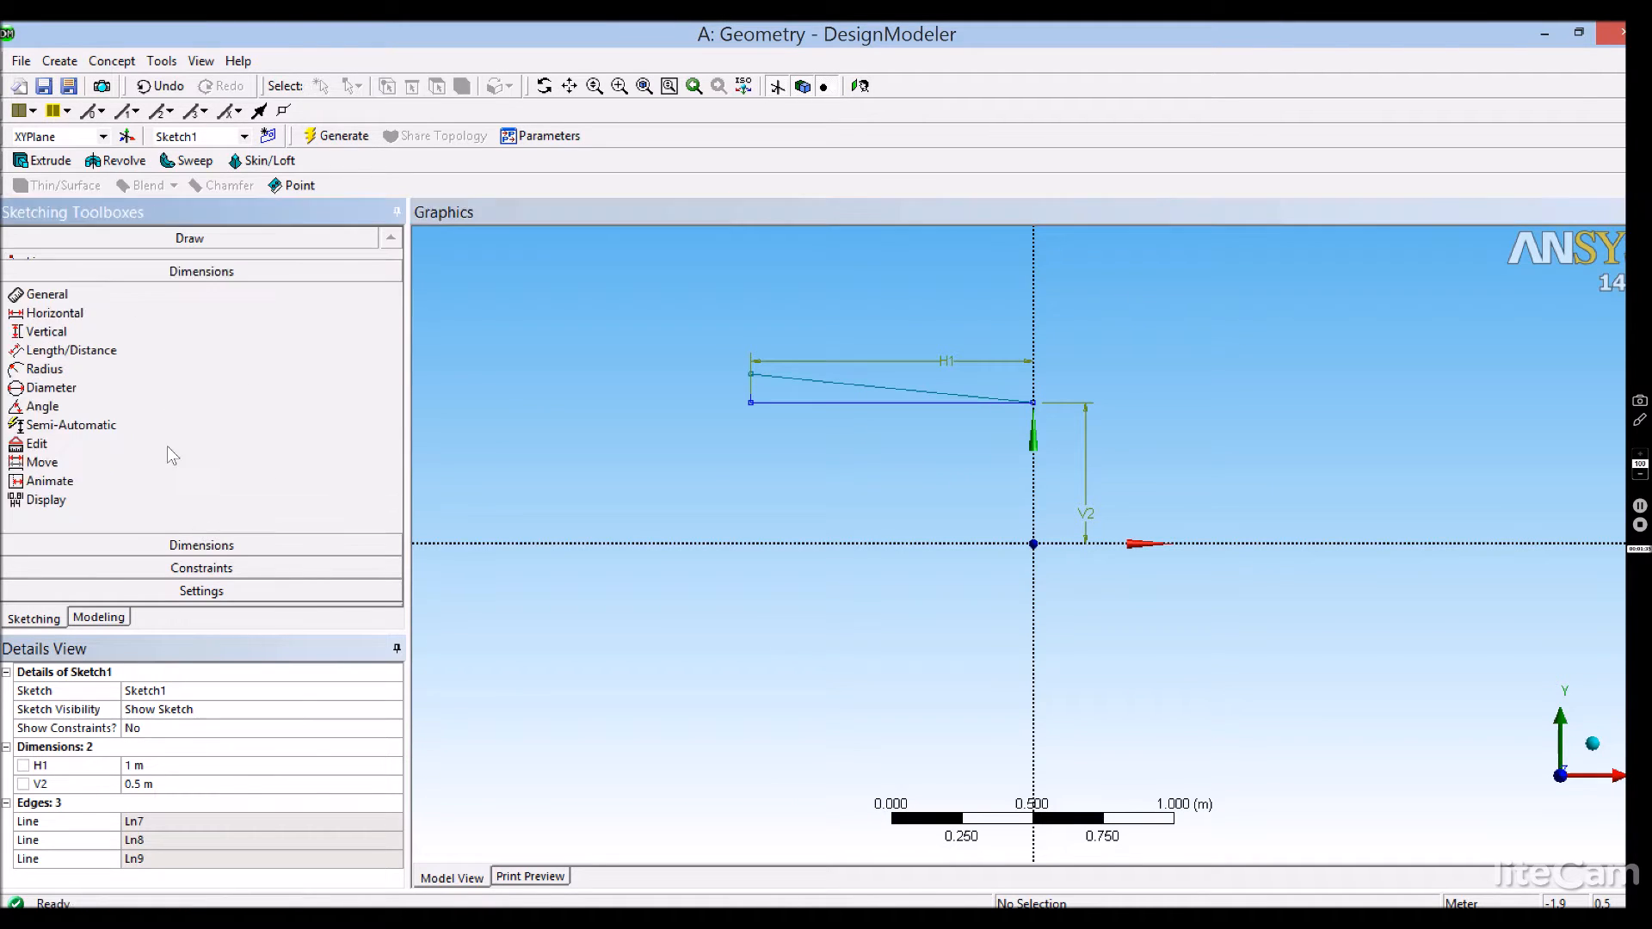
click(79, 346)
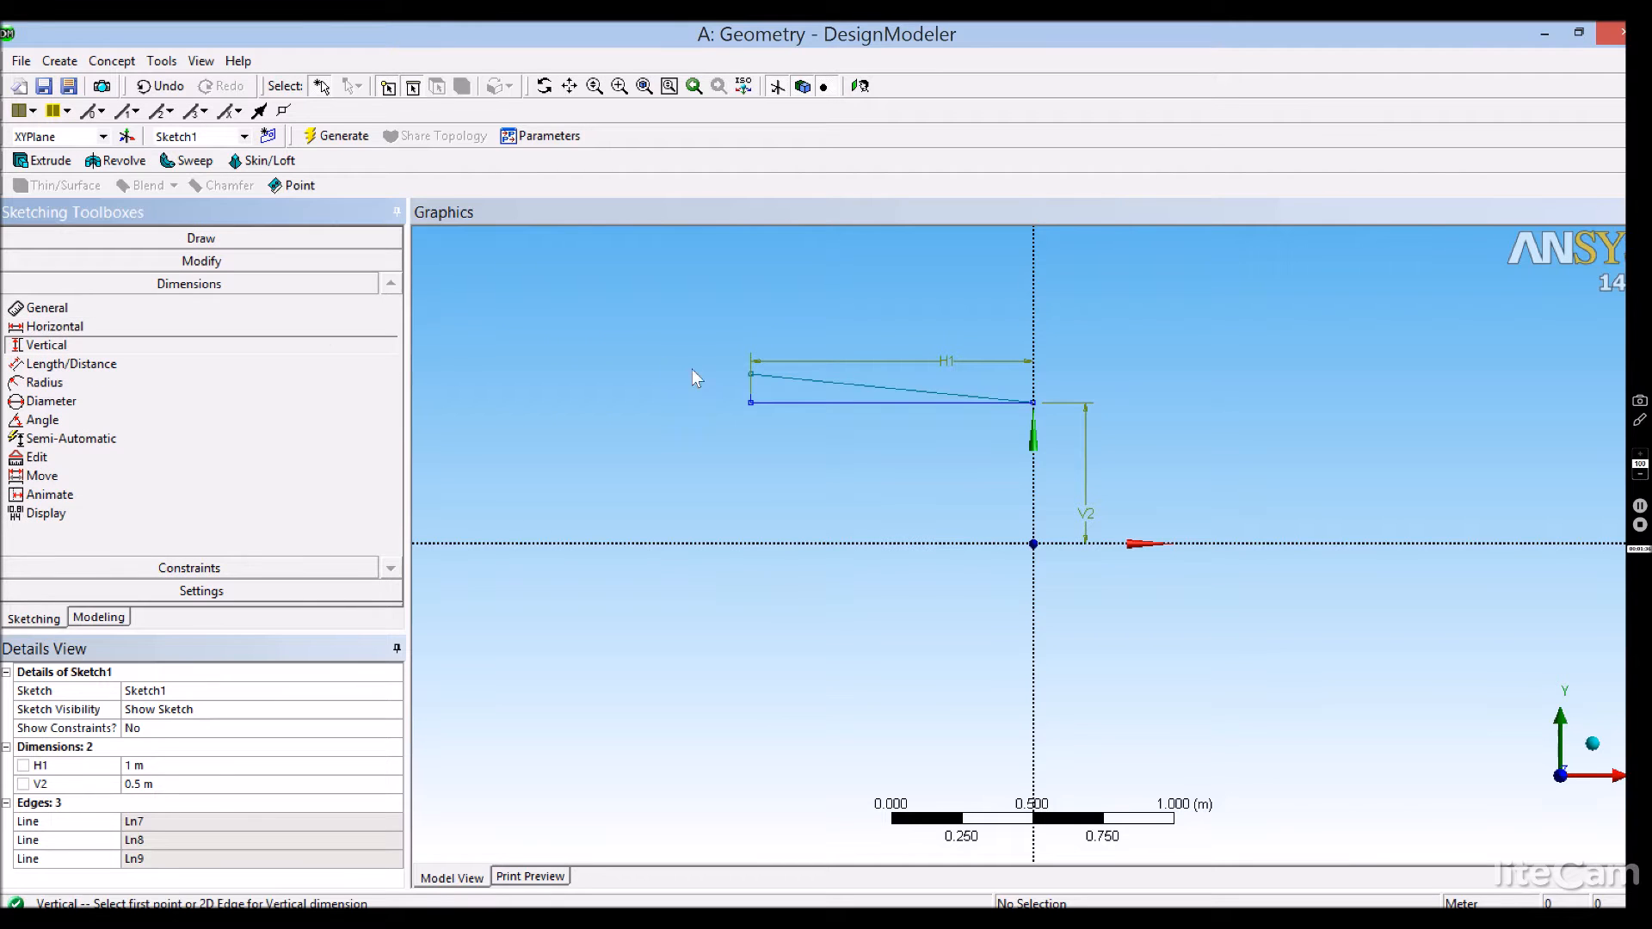
click(754, 378)
click(753, 404)
click(709, 404)
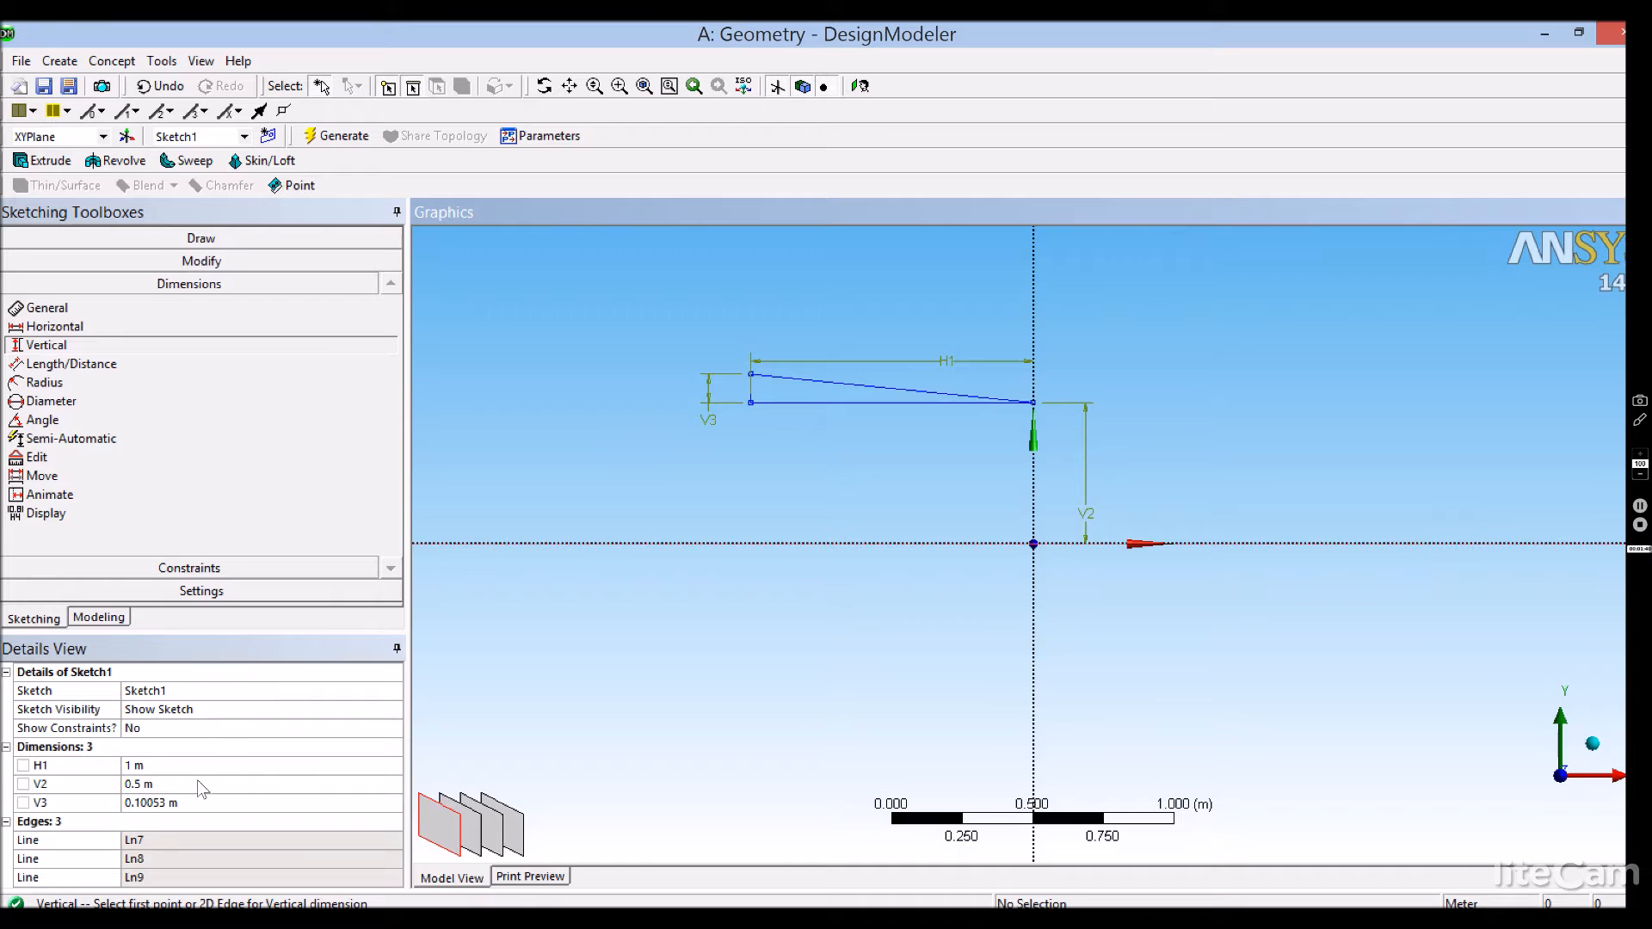
click(177, 803)
text(0.)
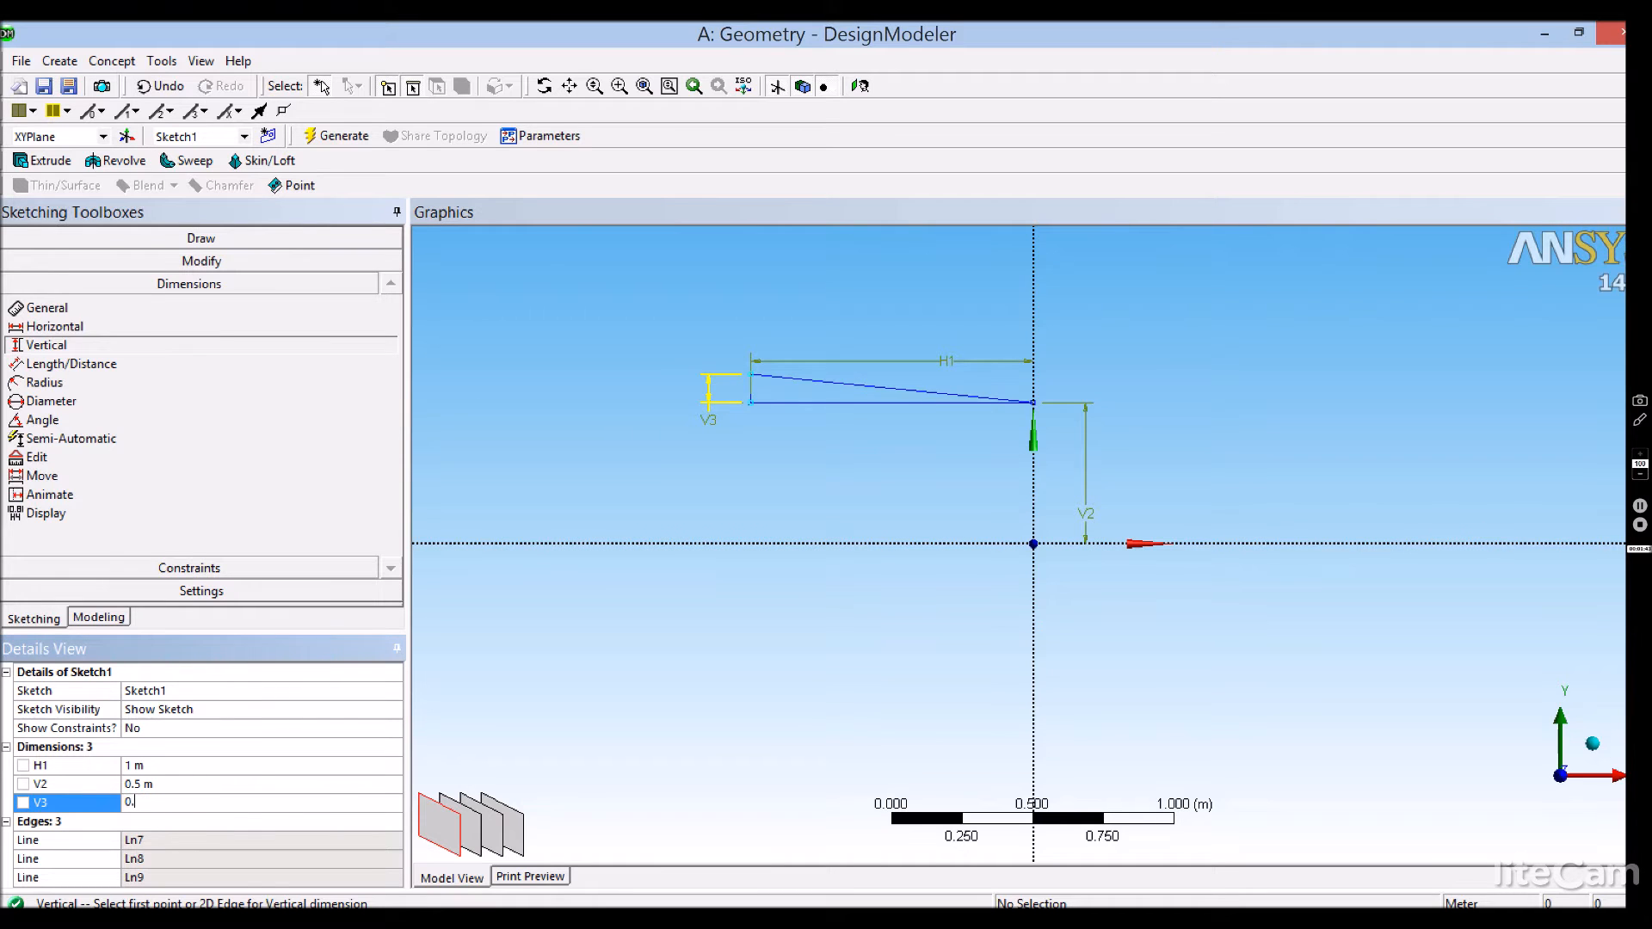
text(1)
key(Return)
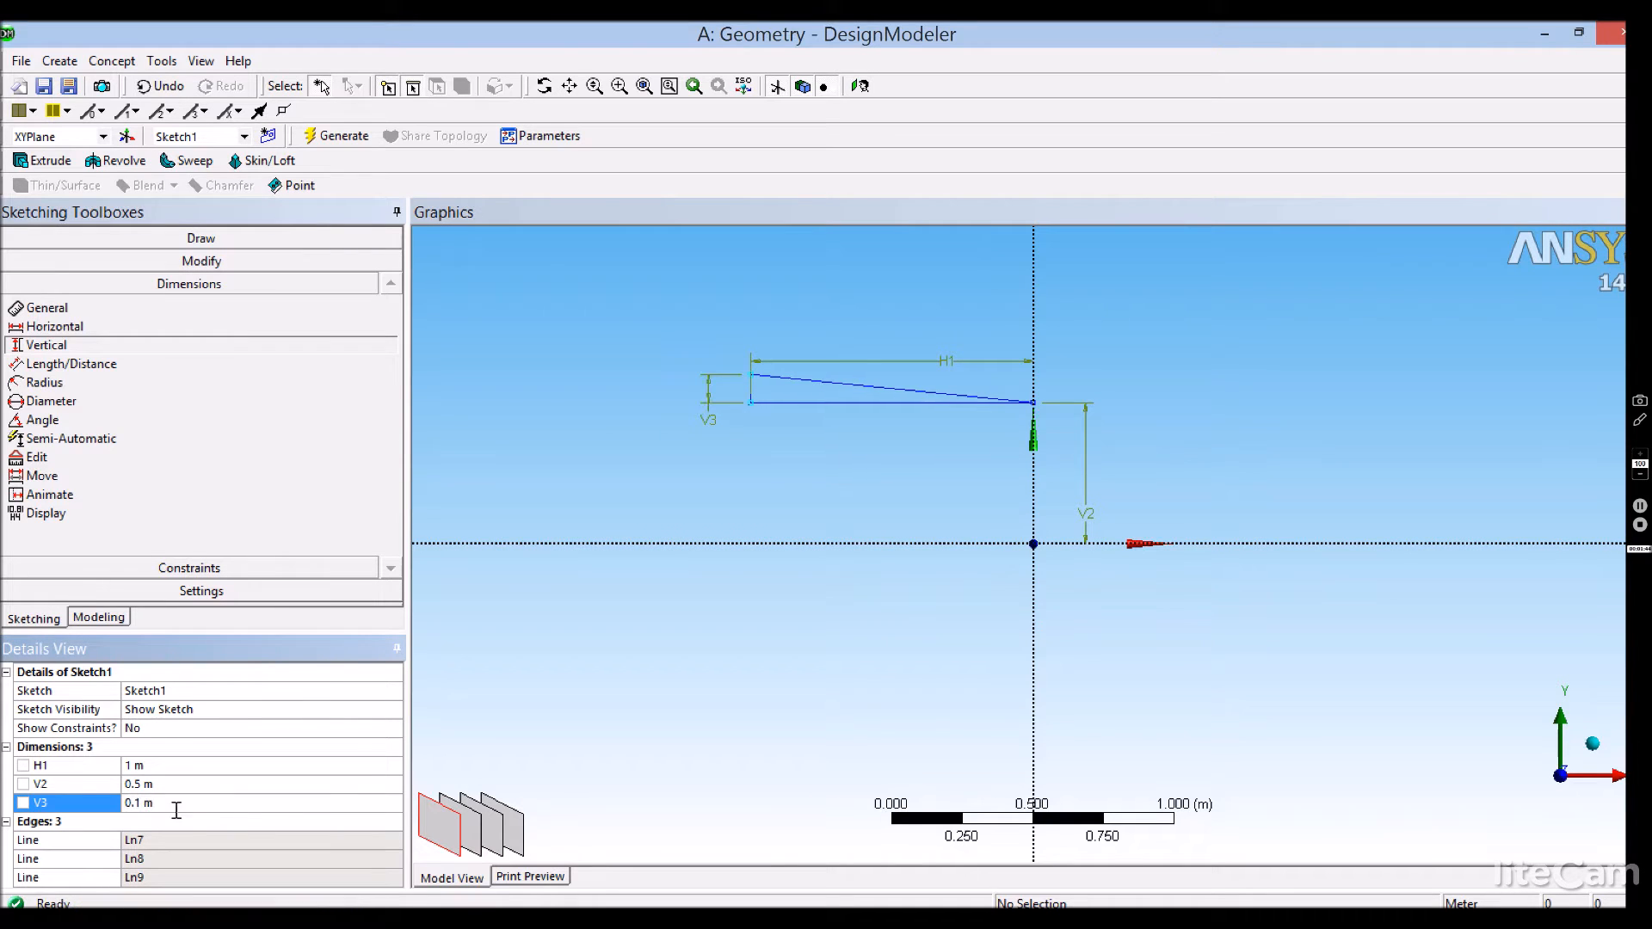
Revolve Sketch1 360° about the X axis with Add Material and generate the solid
click(74, 62)
click(74, 133)
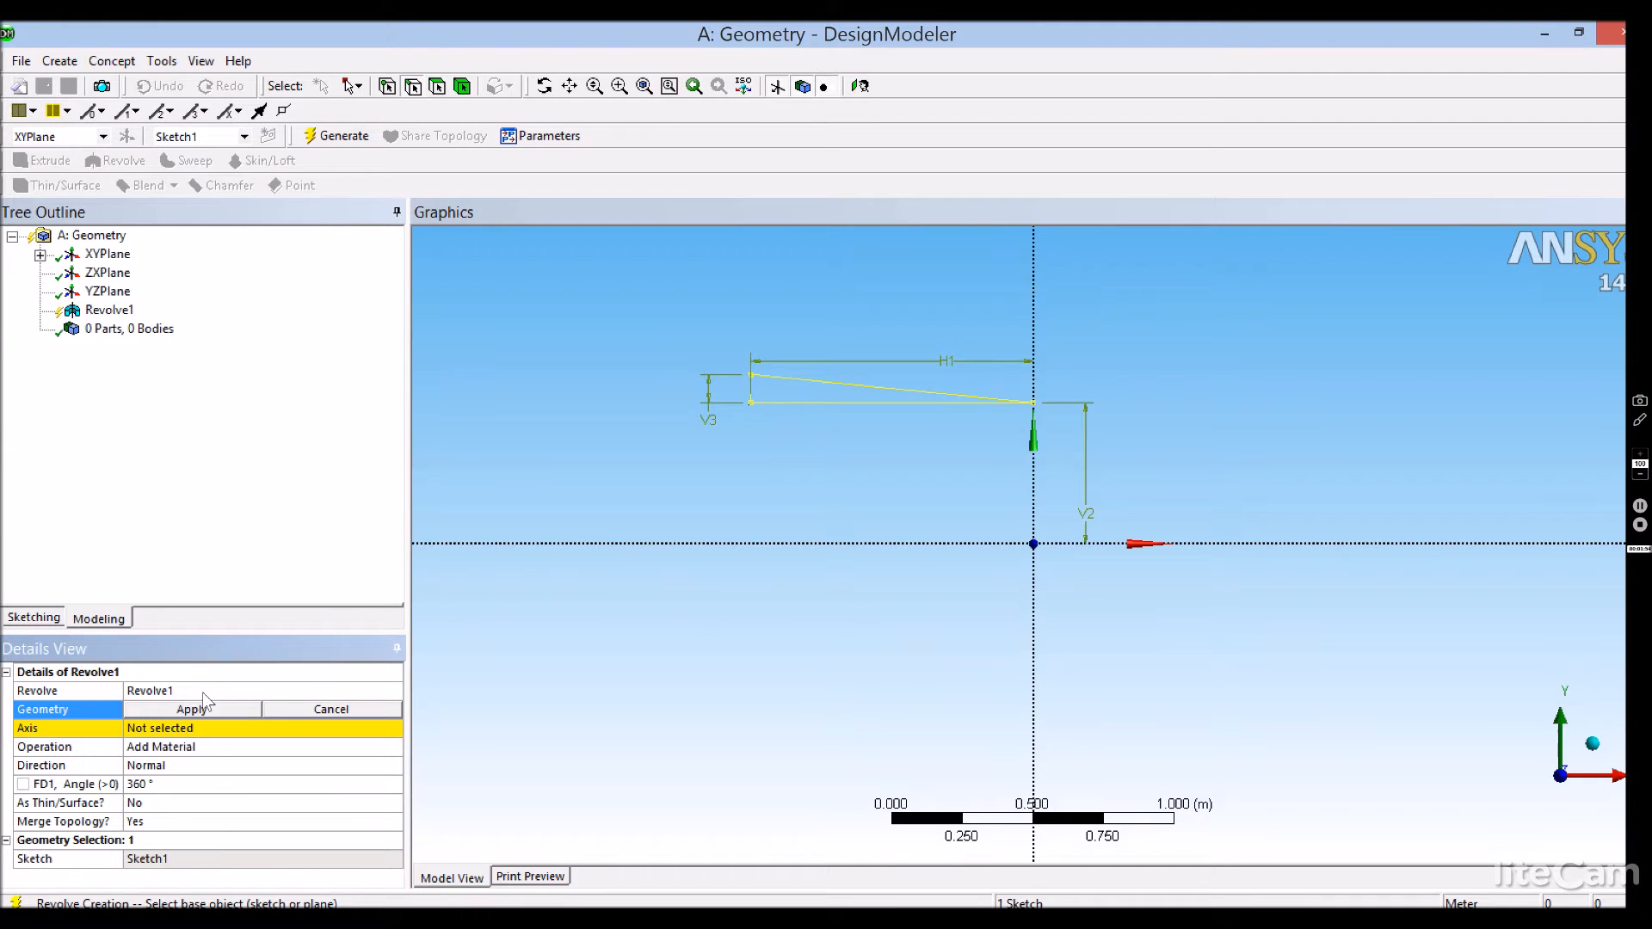
click(204, 736)
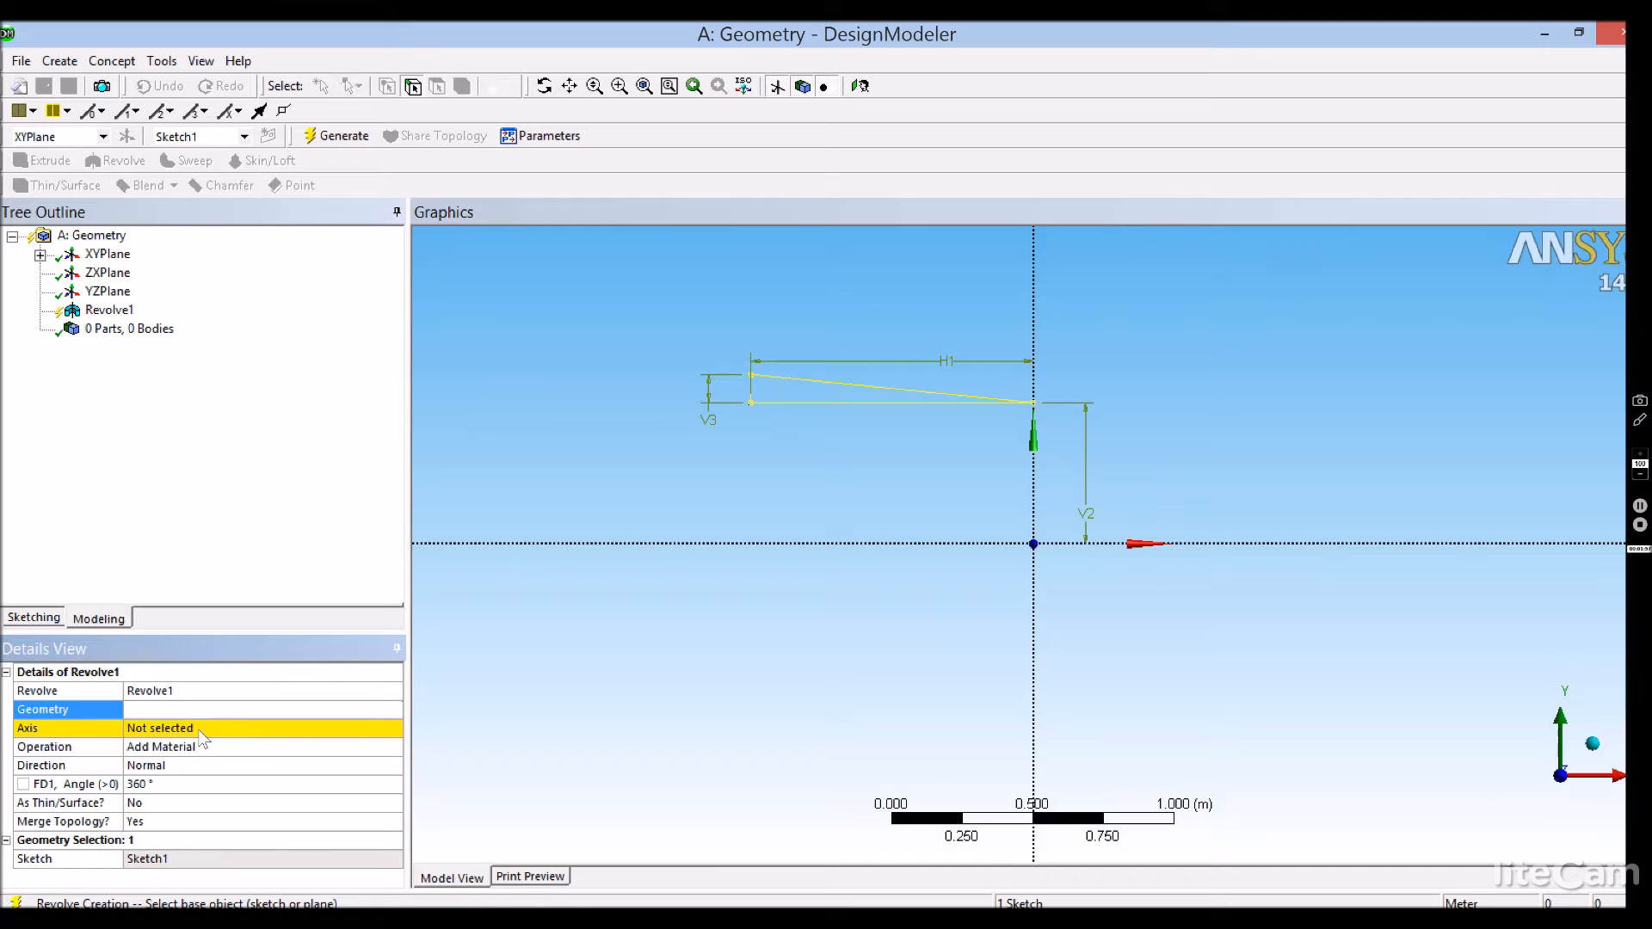
click(588, 544)
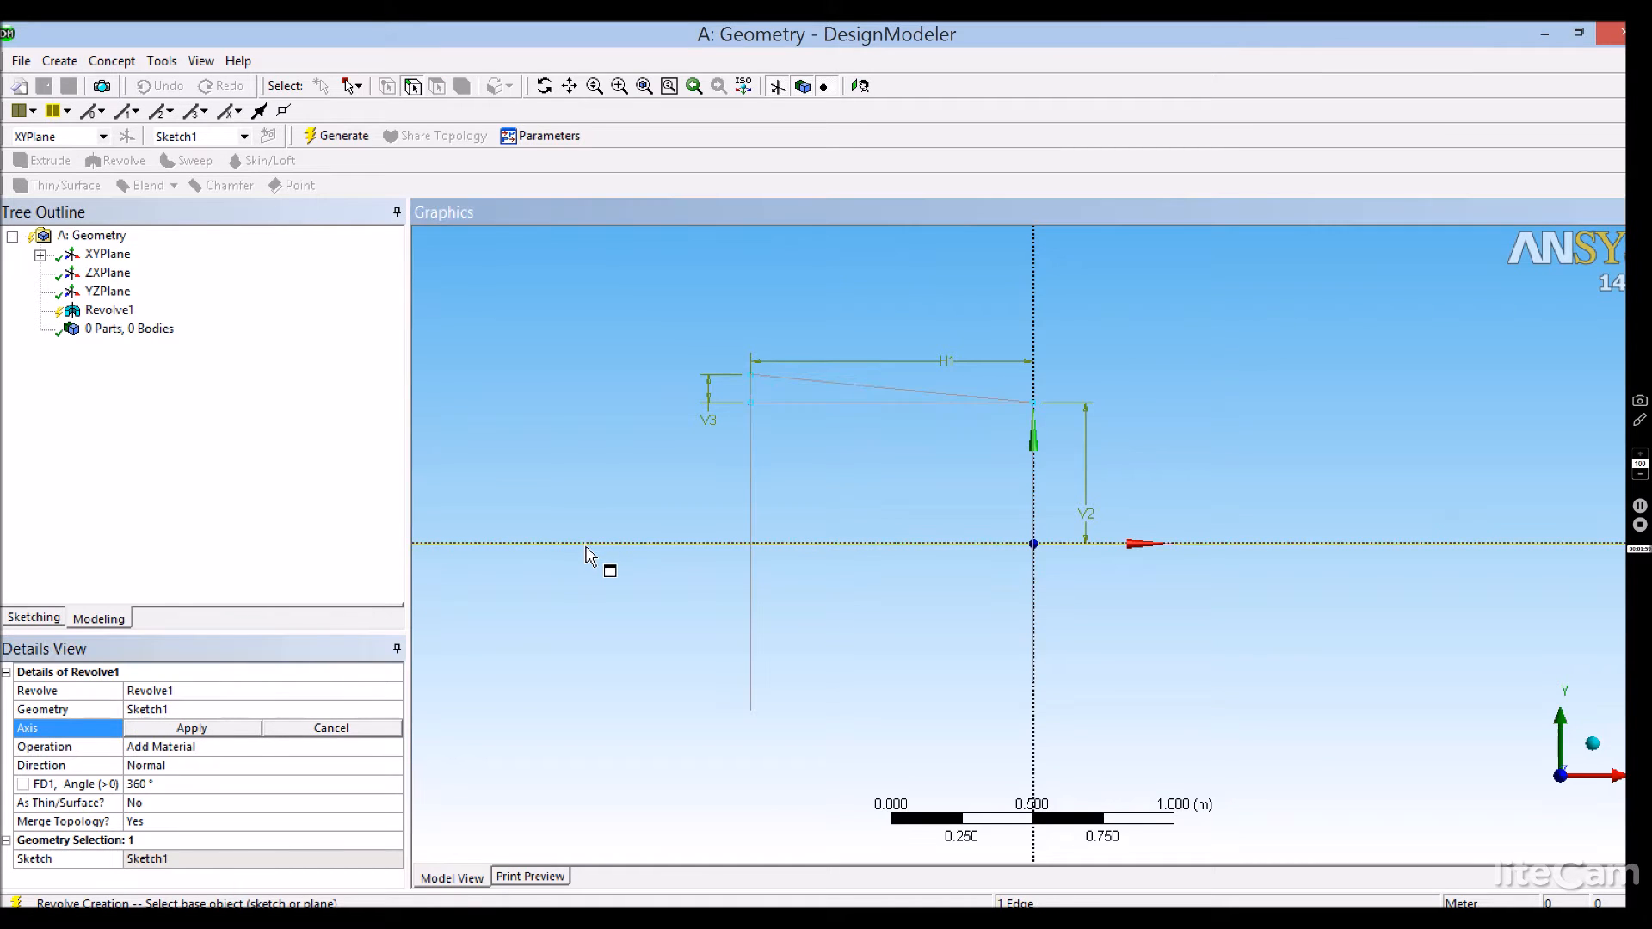
click(230, 730)
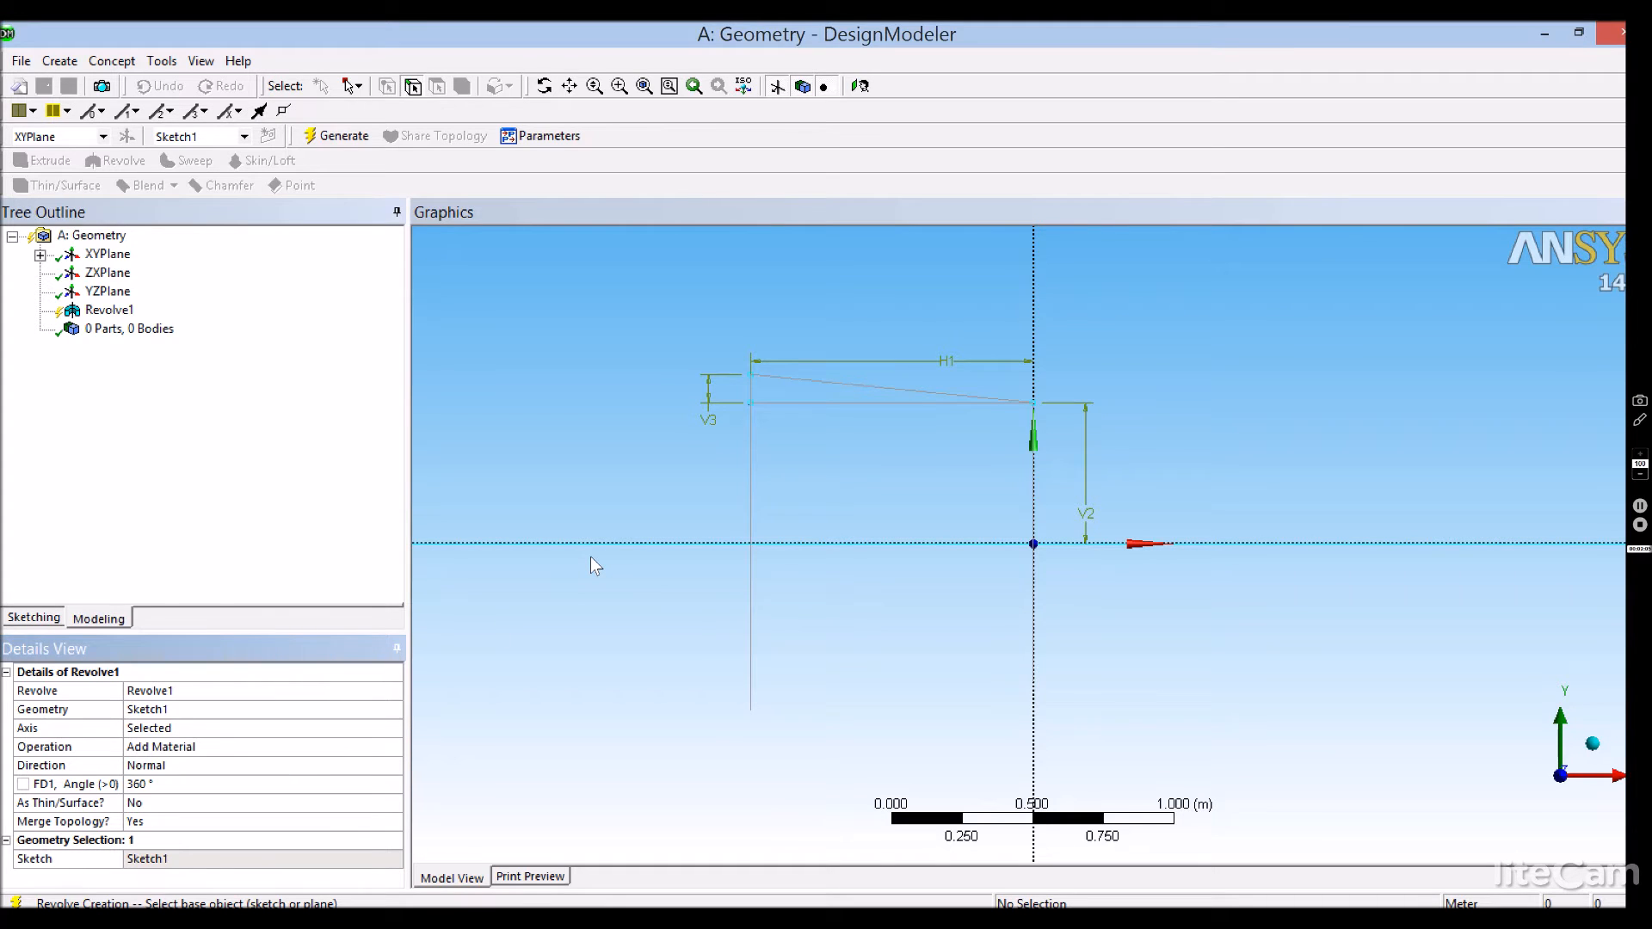
click(342, 139)
mouse_move(772, 502)
middle_down()
mouse_move(1015, 507)
mouse_move(1040, 479)
mouse_move(770, 509)
mouse_move(524, 491)
mouse_move(608, 545)
mouse_move(679, 546)
mouse_move(699, 509)
mouse_move(1535, 561)
middle_up()
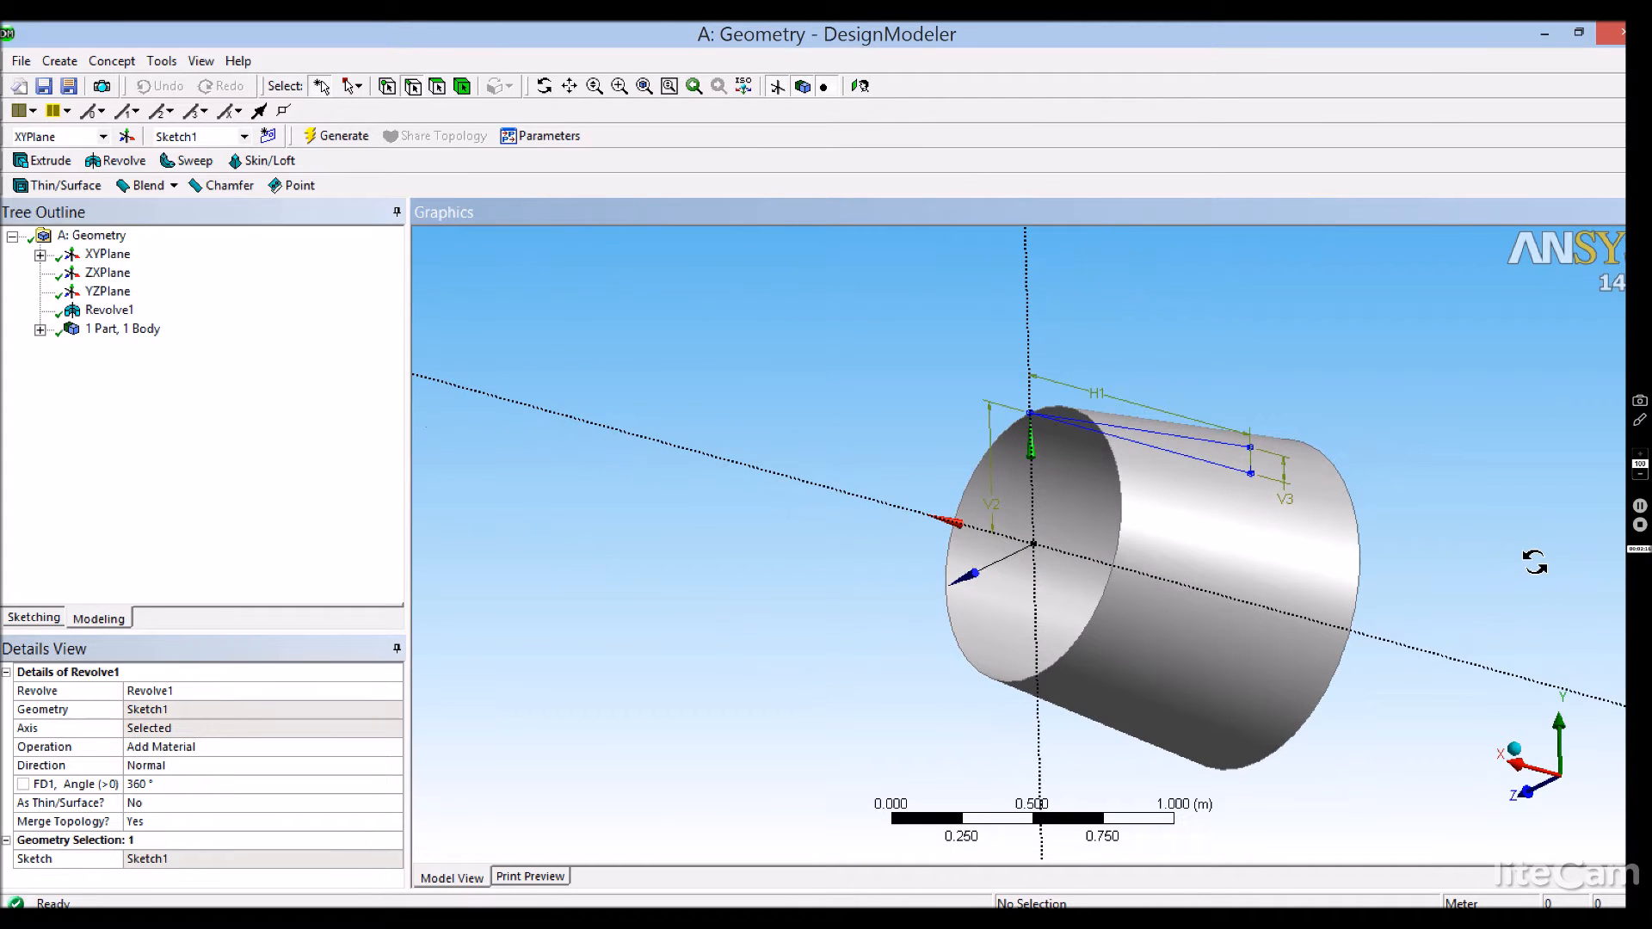
Freeze the revolved solid body
click(1541, 796)
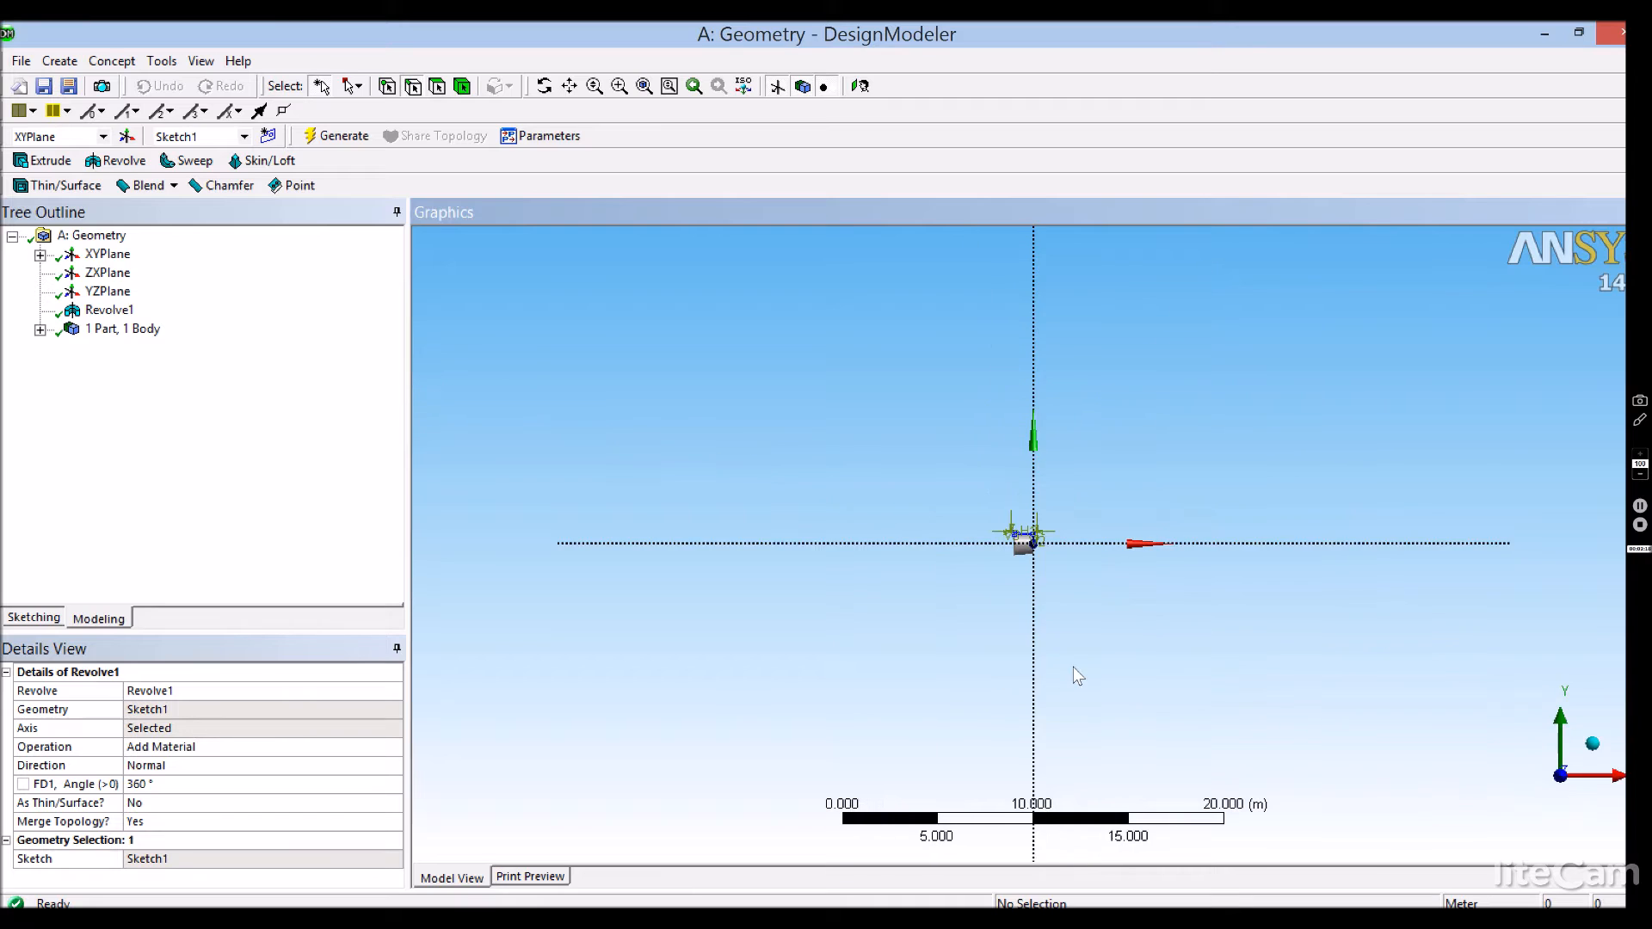
click(40, 329)
click(126, 348)
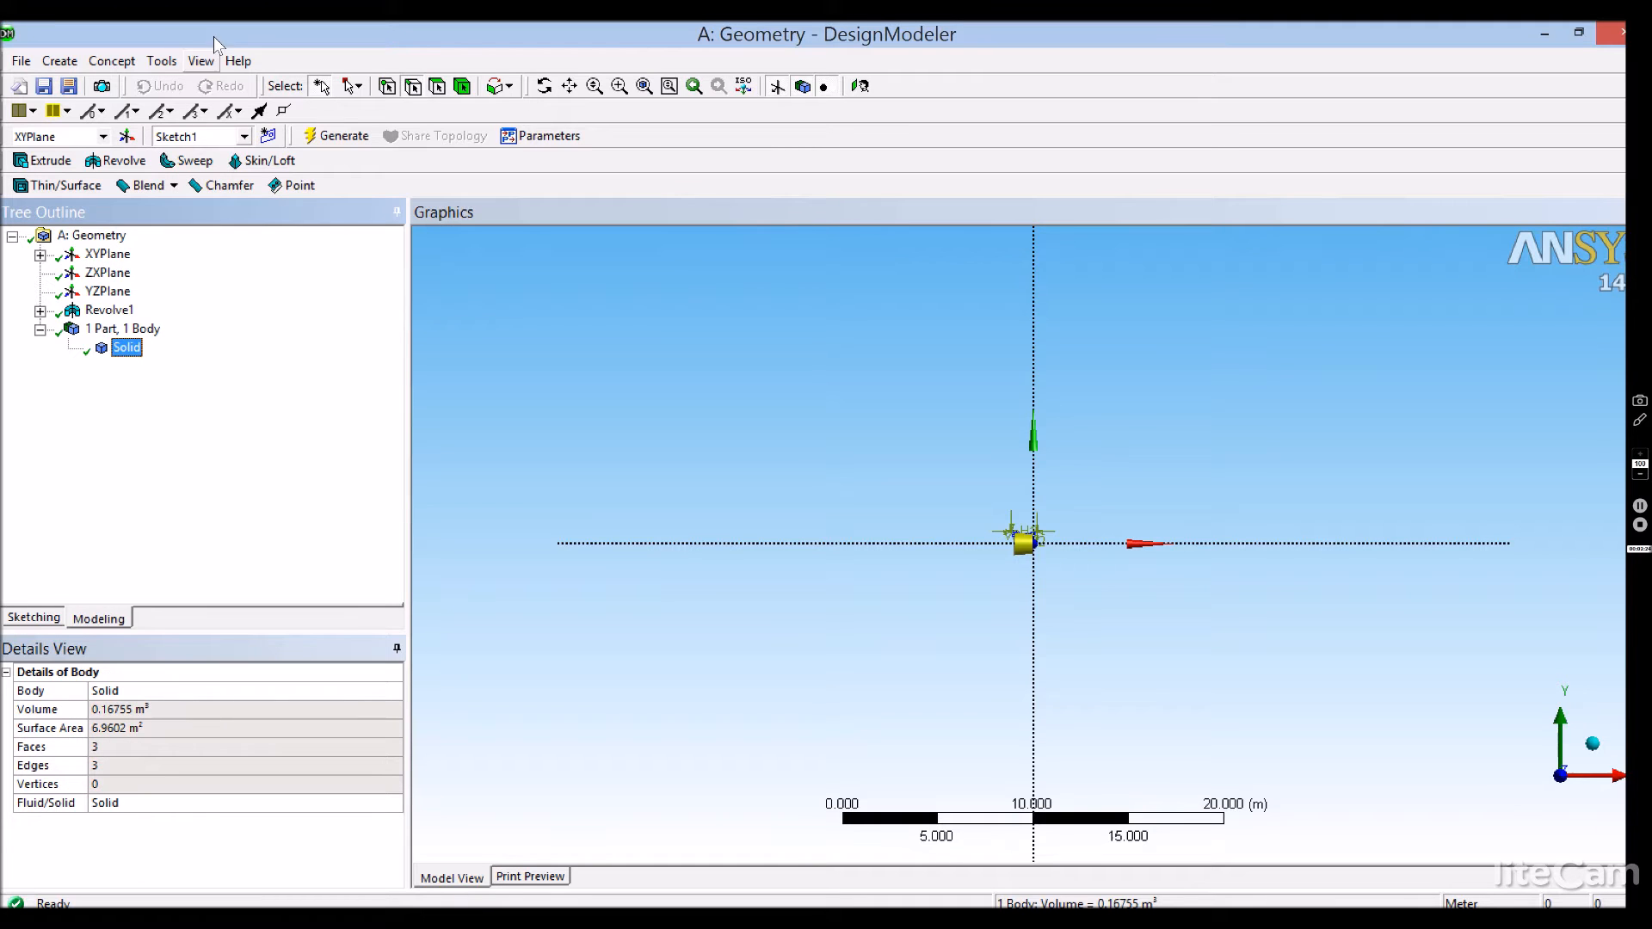
click(162, 61)
click(185, 82)
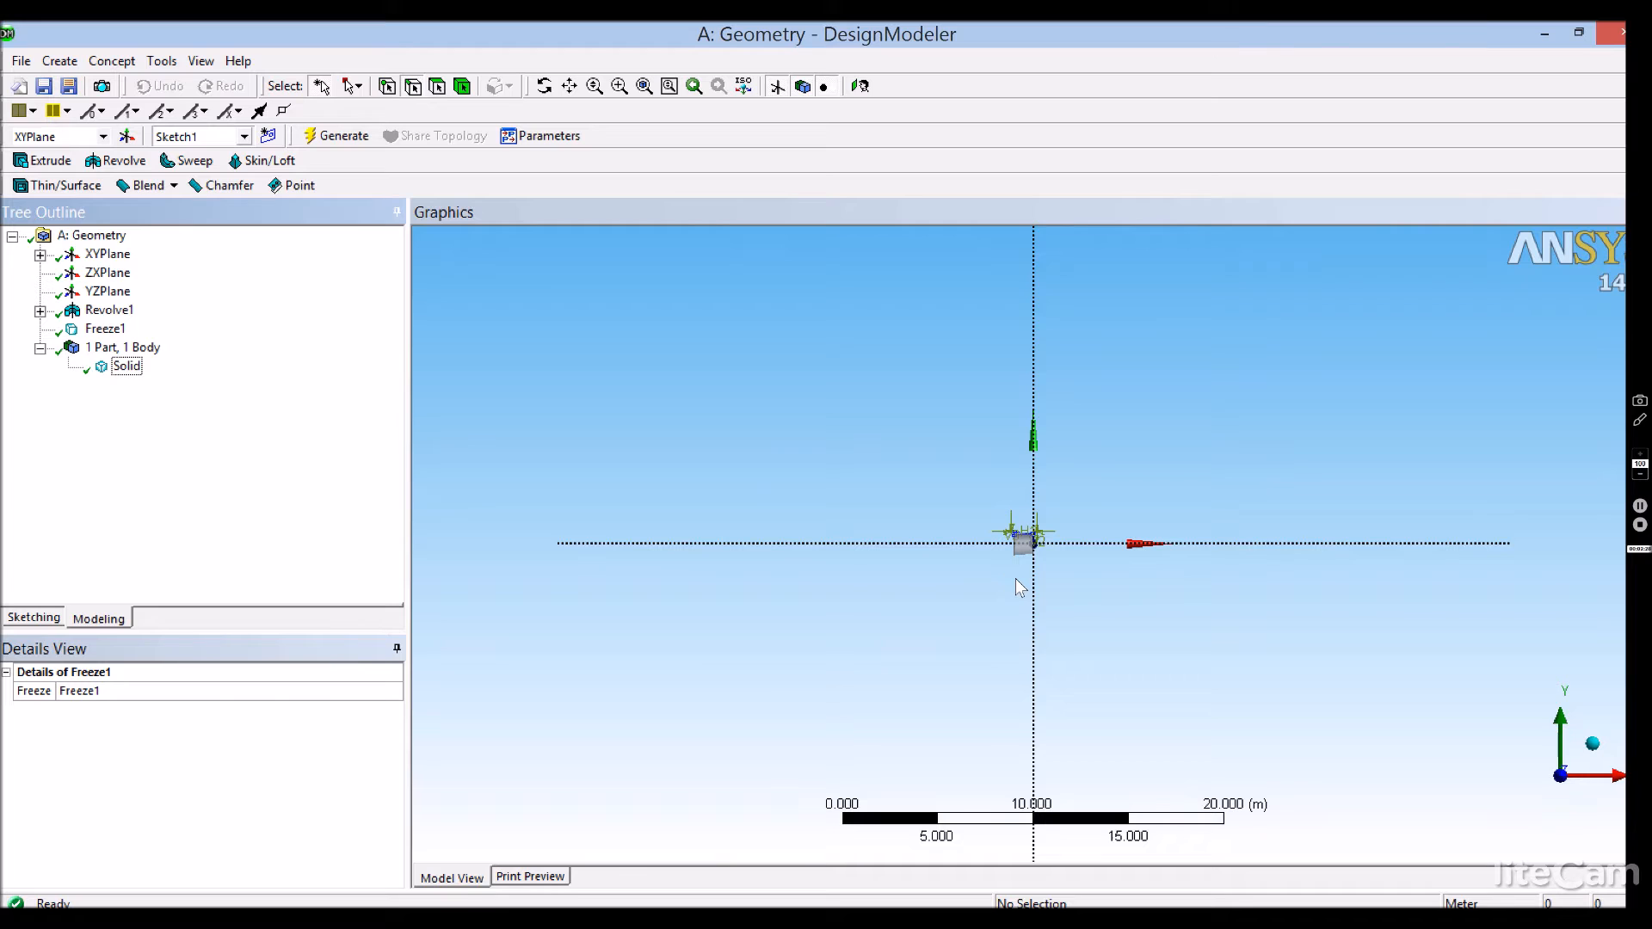
Suppress the frozen solid body and unsuppress it again
scroll(1018, 587, up, 10)
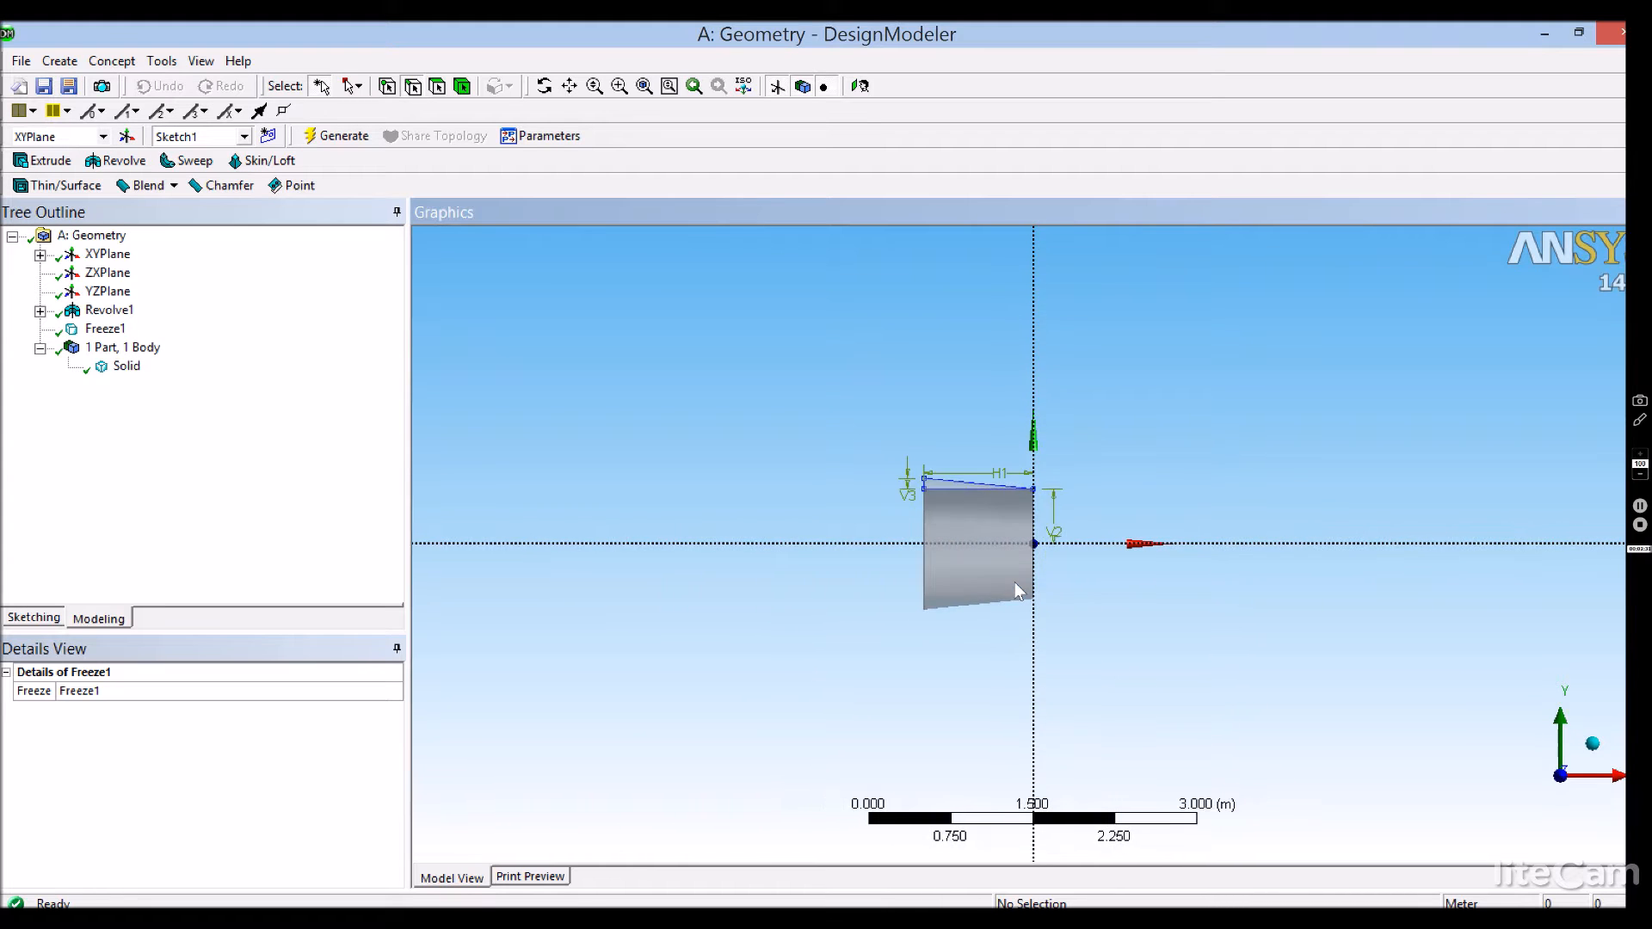
scroll(1018, 588, up, 3)
middle_drag(998, 590, 1136, 616)
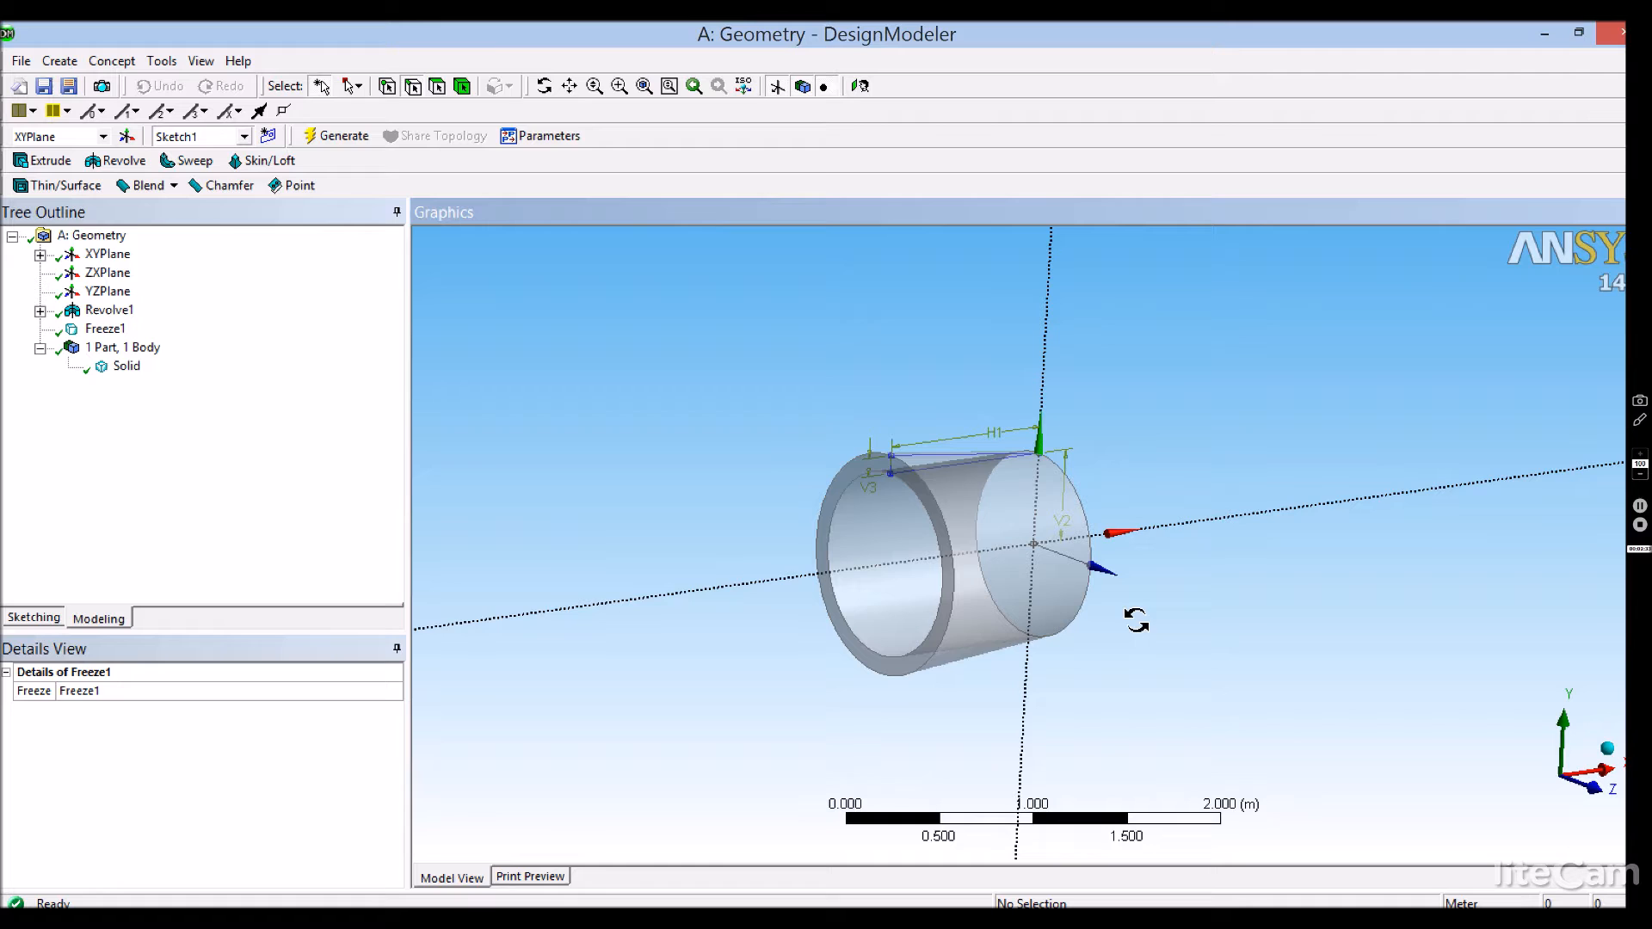
click(133, 372)
right_click(133, 371)
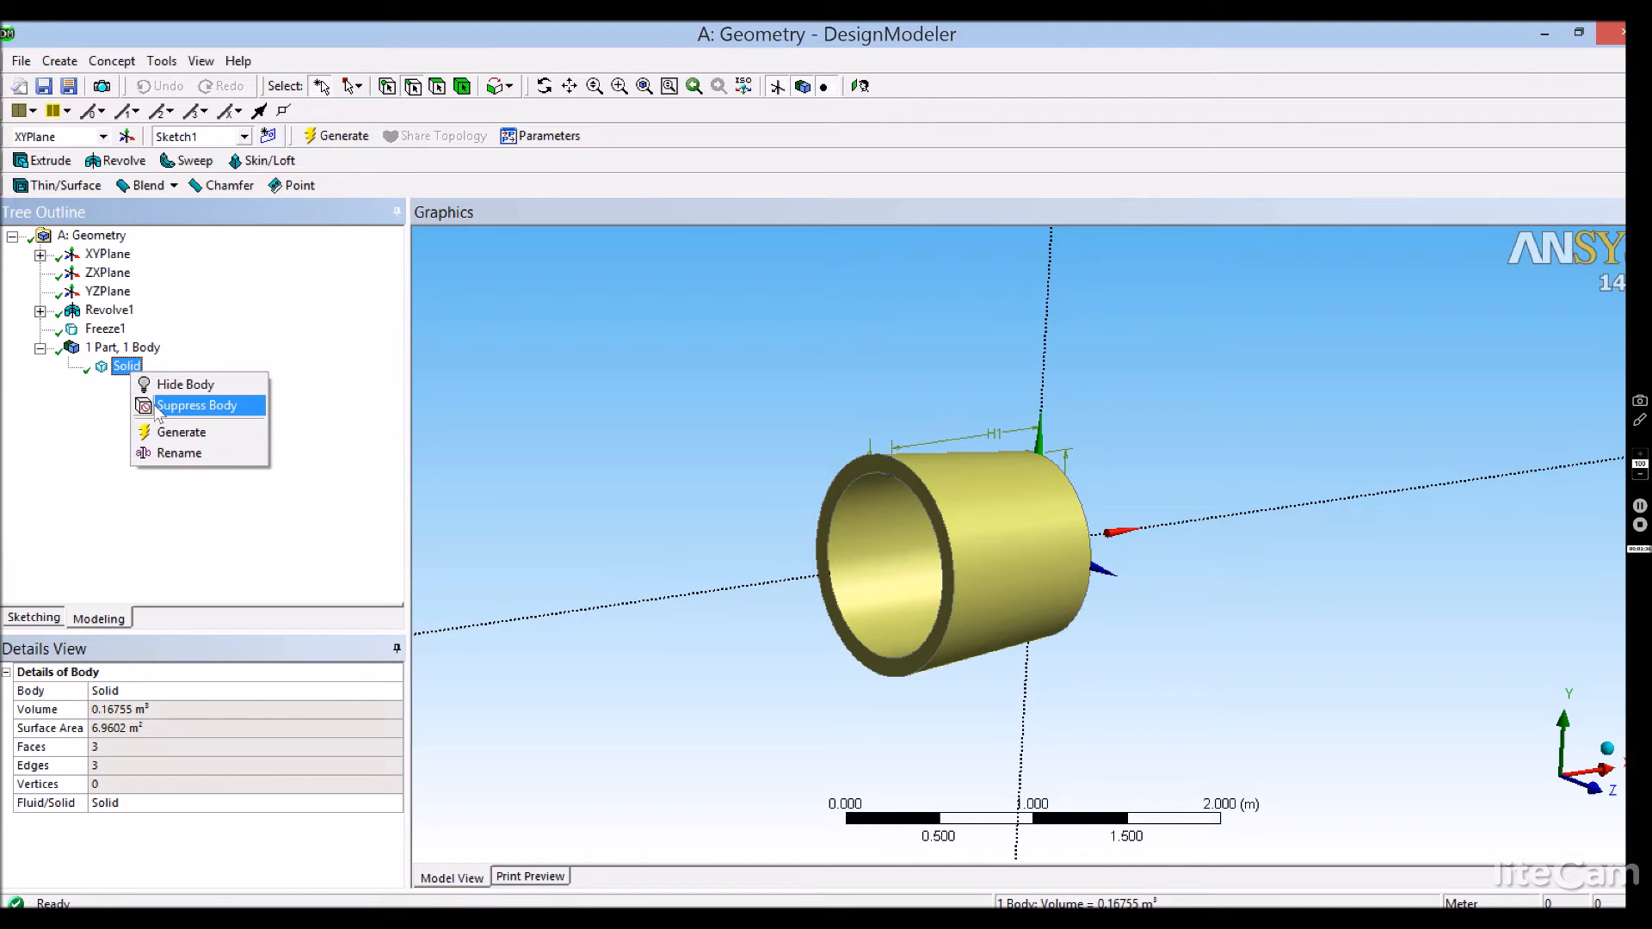
click(196, 405)
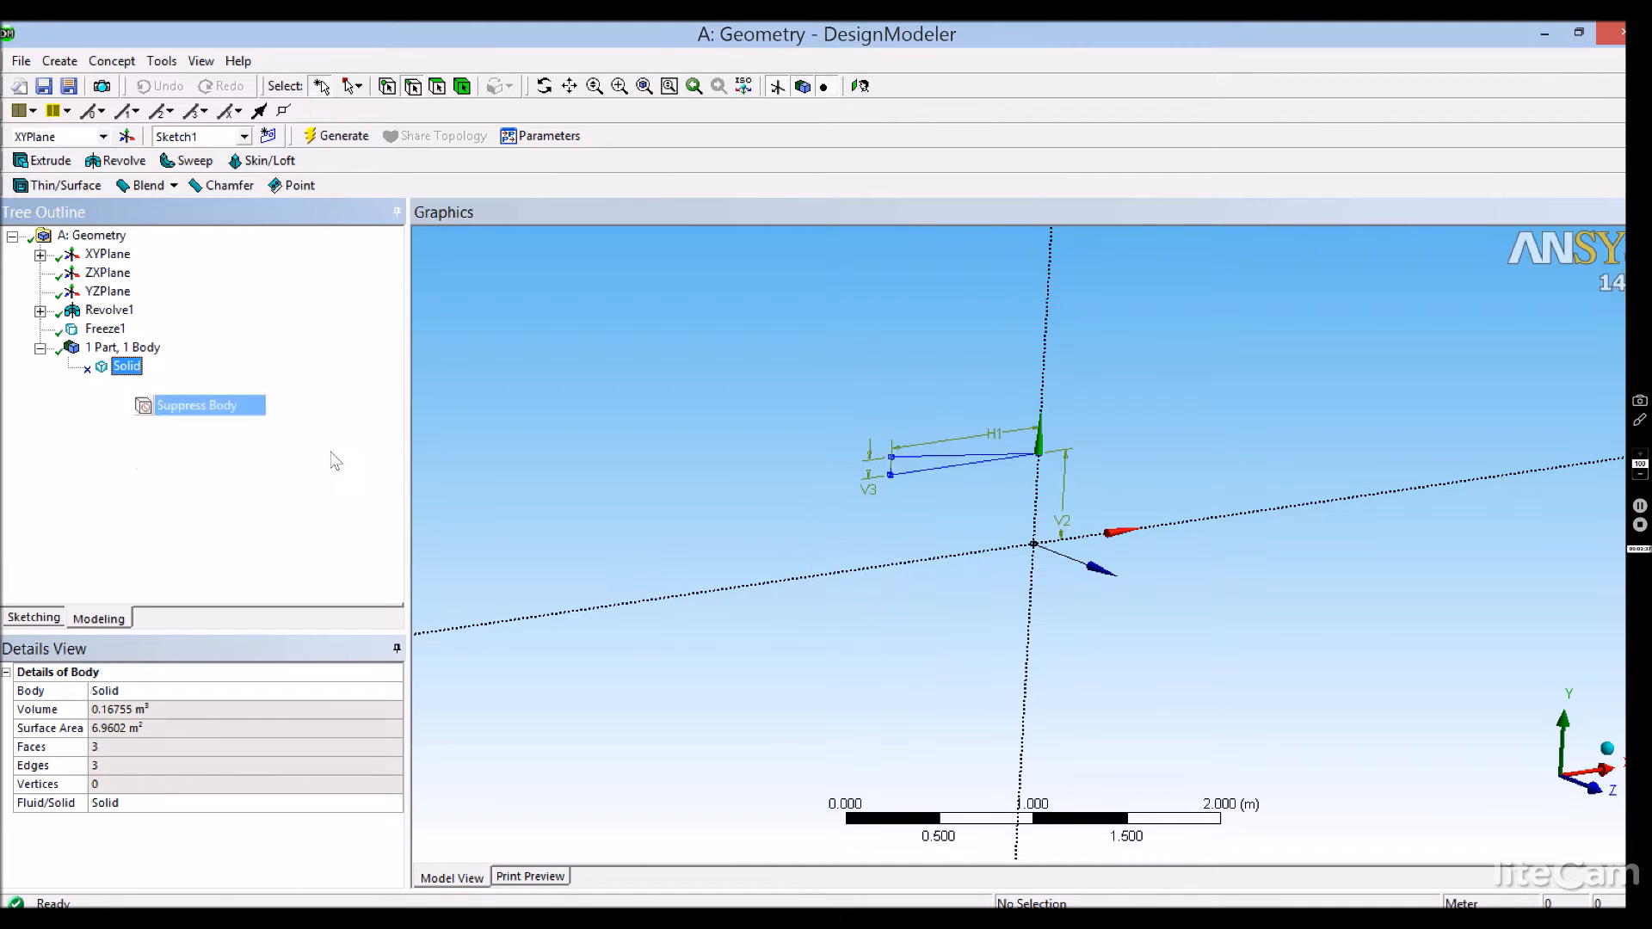
right_click(129, 368)
click(202, 376)
click(725, 495)
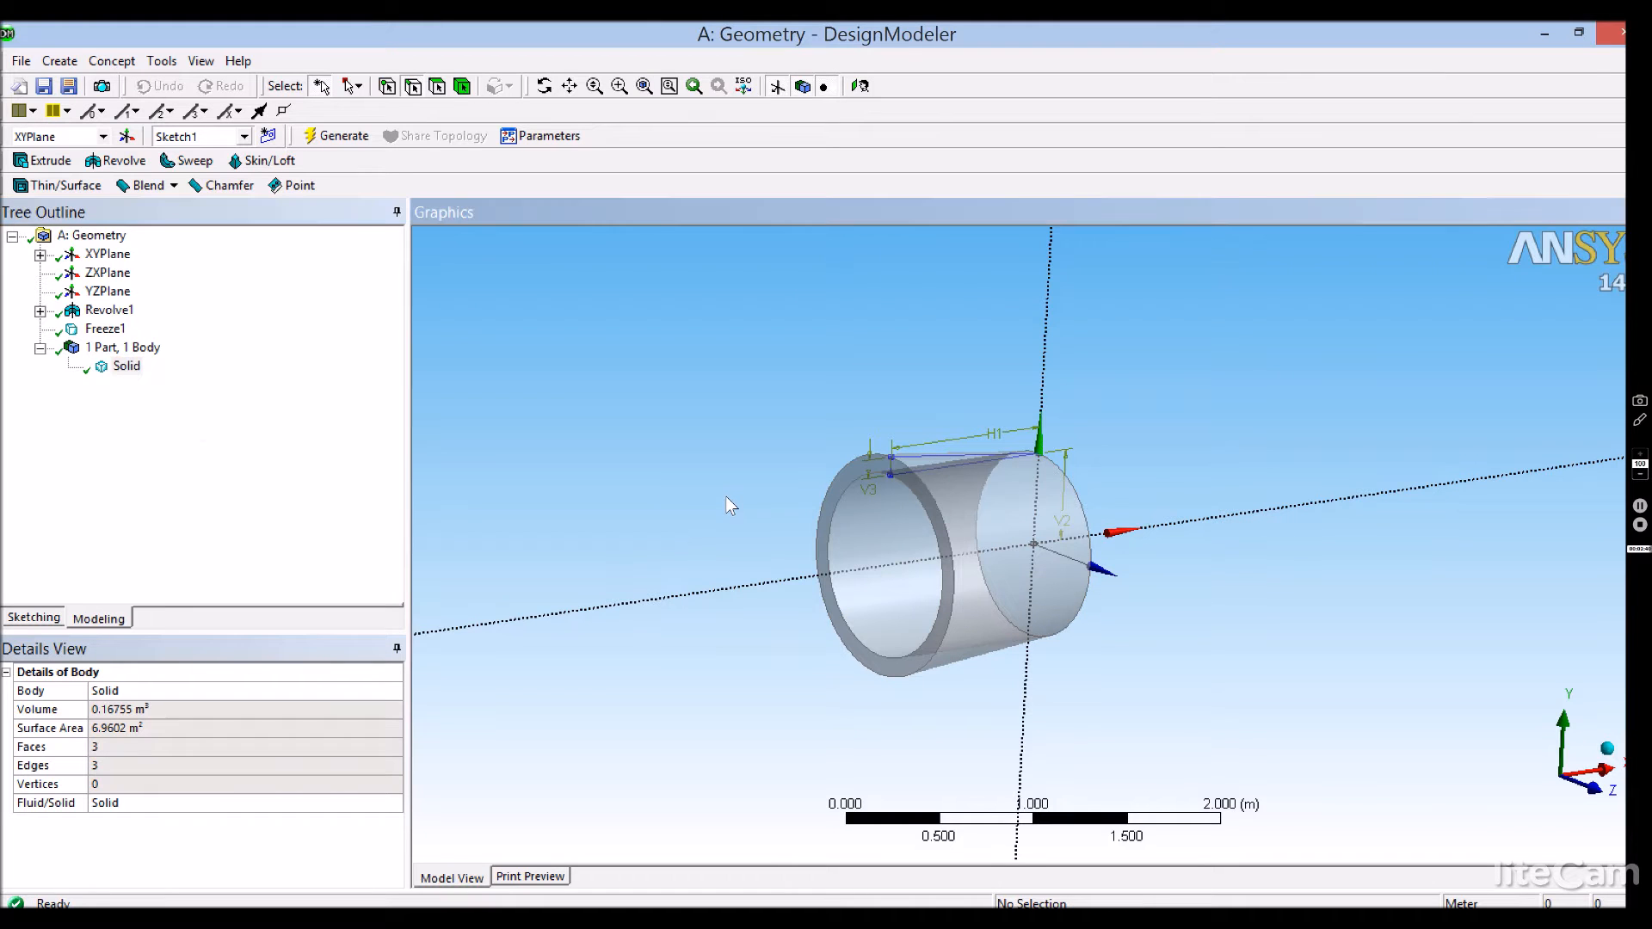
Suppress the Freeze1 feature and unsuppress it together with everything below it
right_click(107, 330)
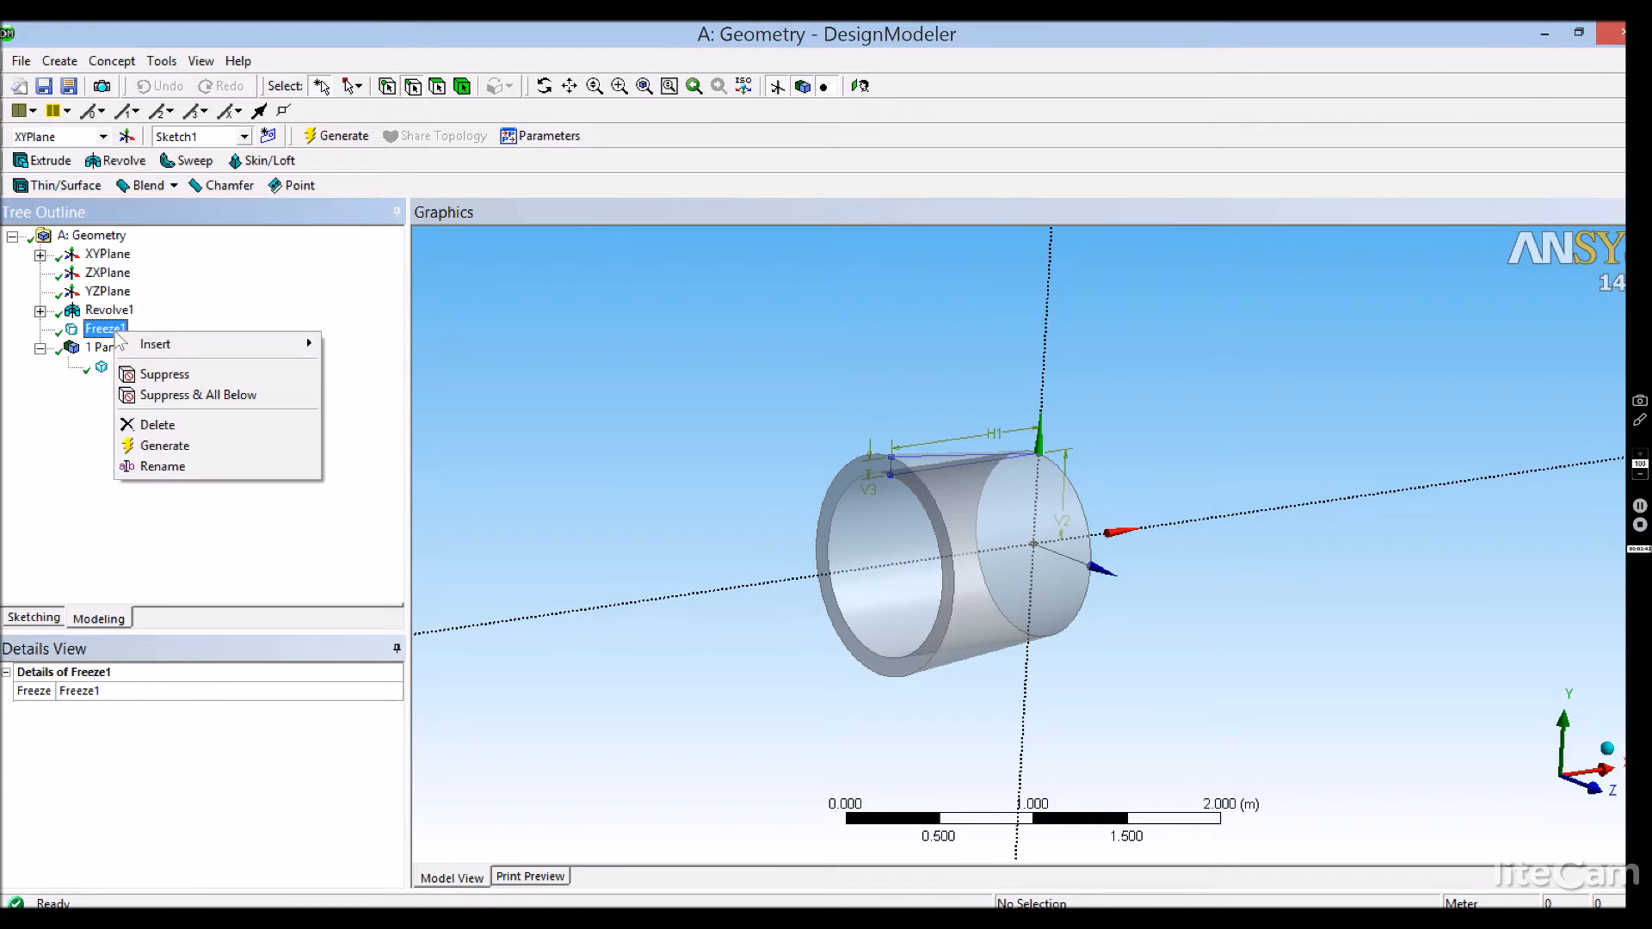
click(163, 374)
mouse_move(731, 531)
middle_down()
mouse_move(660, 523)
mouse_move(731, 511)
middle_up()
right_click(95, 333)
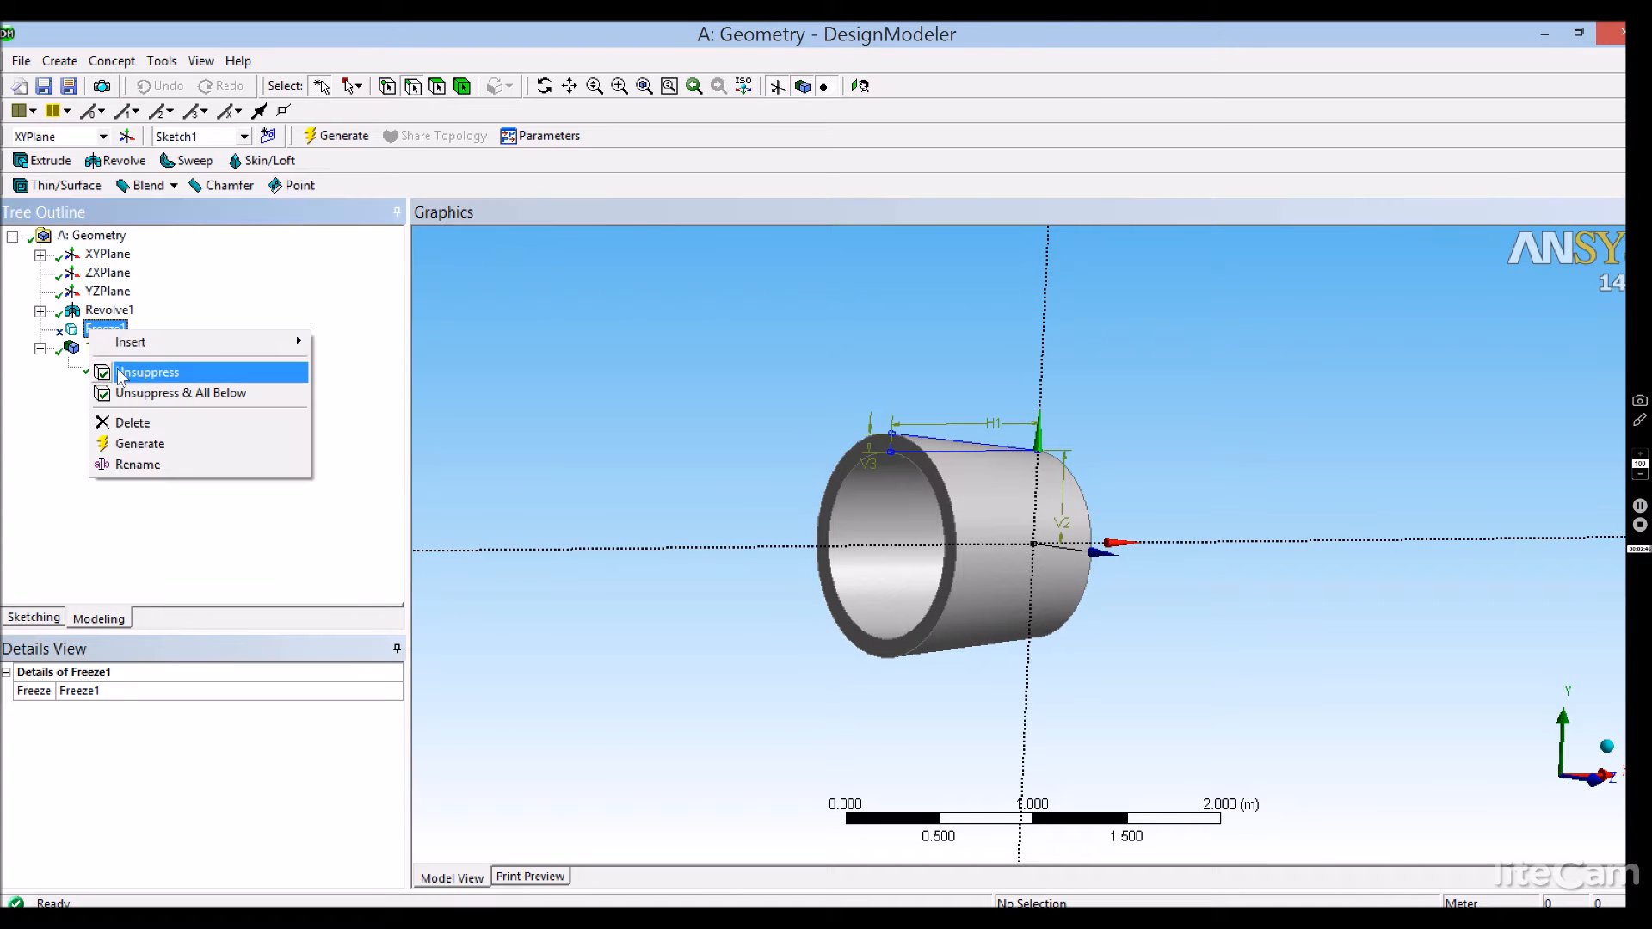
click(138, 392)
middle_drag(737, 534, 624, 528)
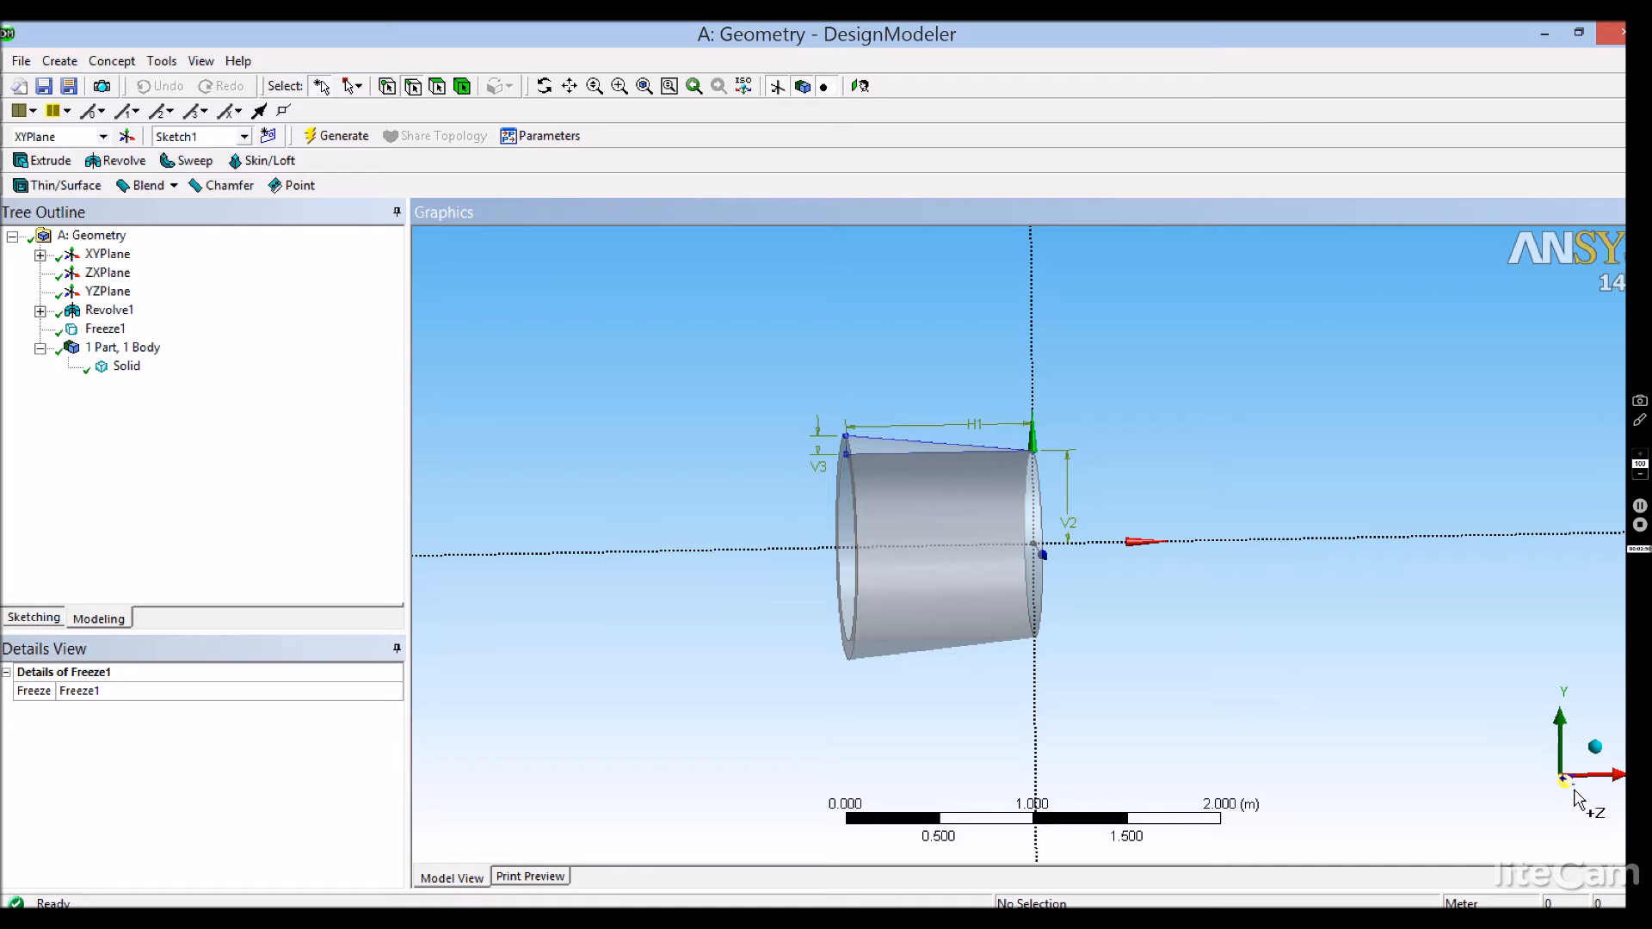
Create a second sketch on XYPlane, viewed along the Z axis, and make it the active sketch
click(1570, 786)
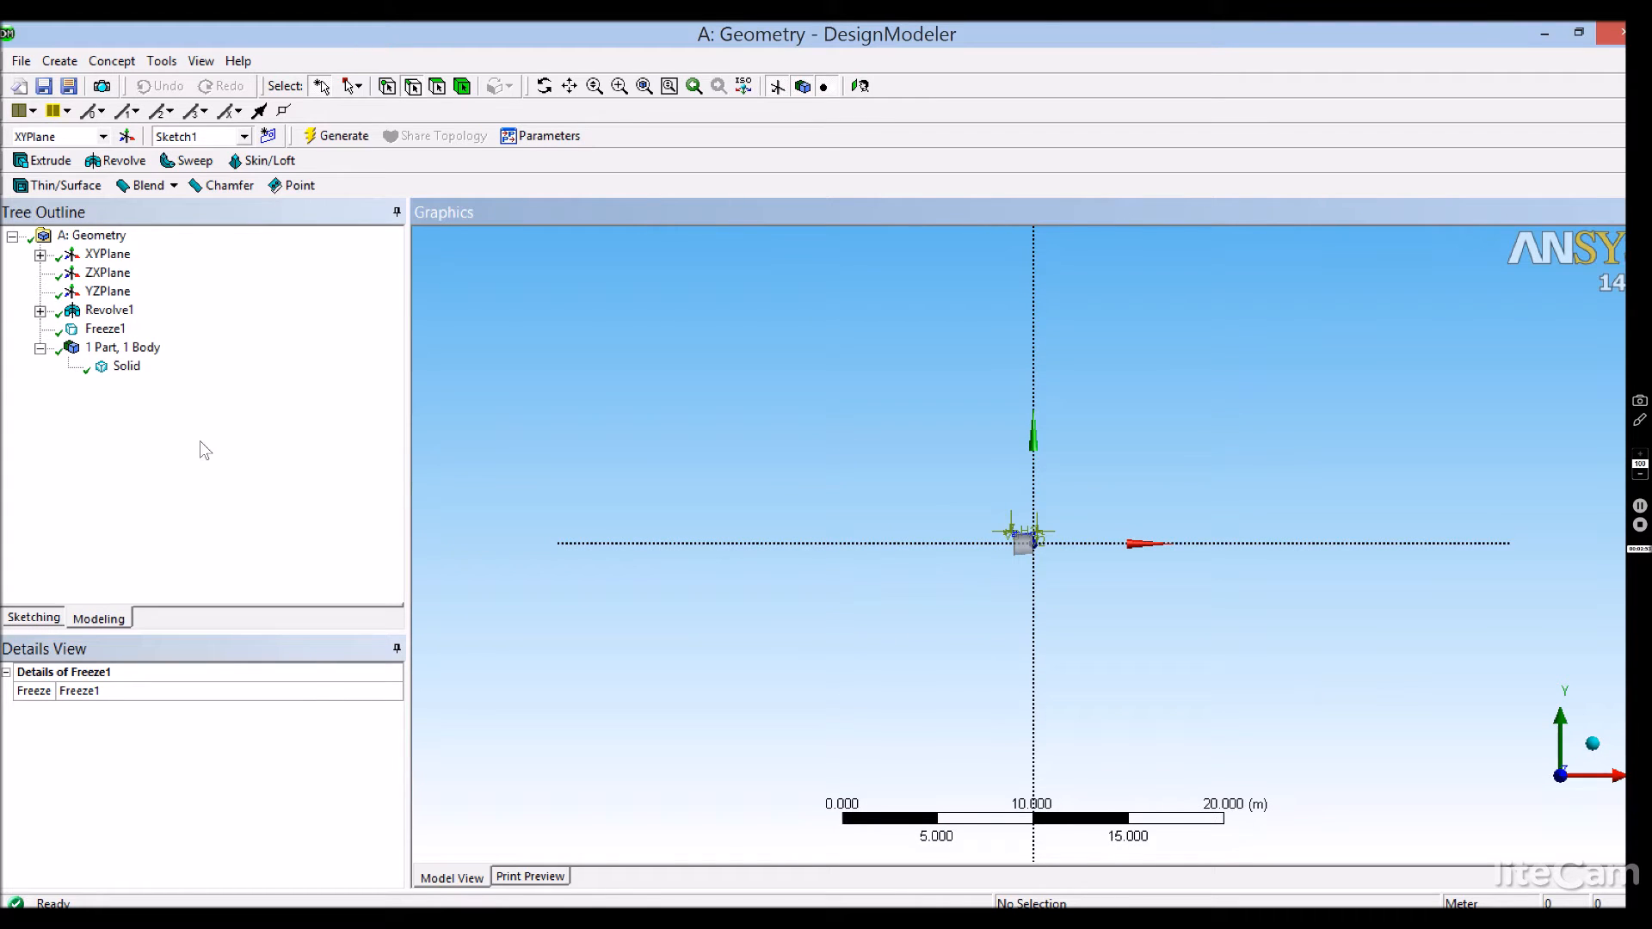
click(40, 255)
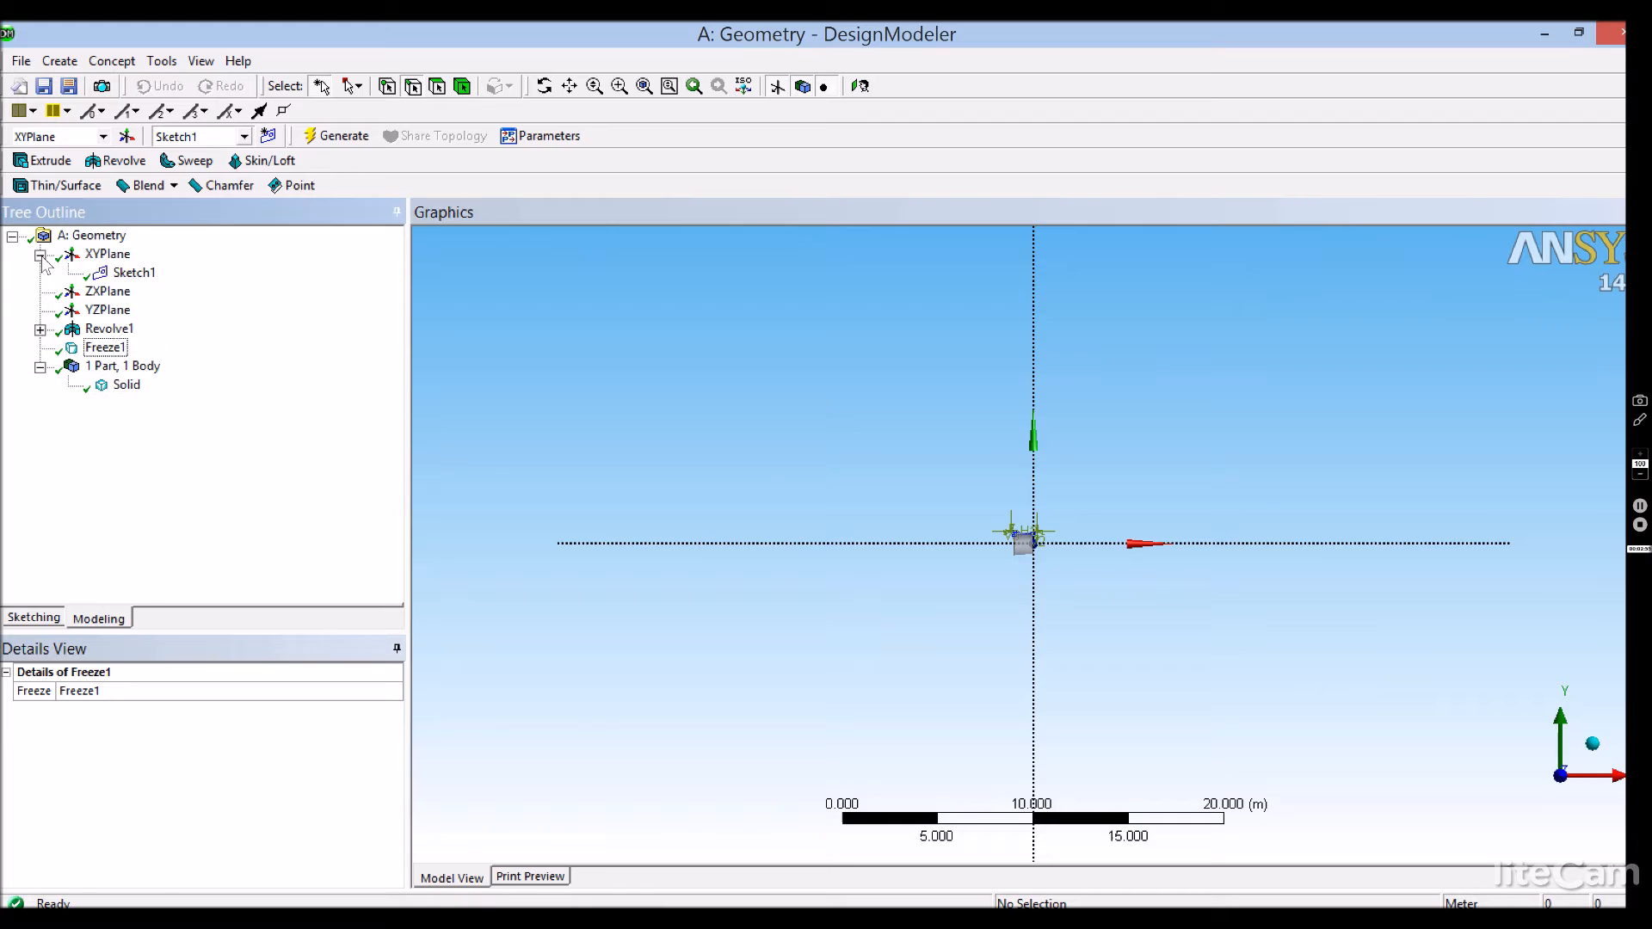
click(136, 274)
click(114, 256)
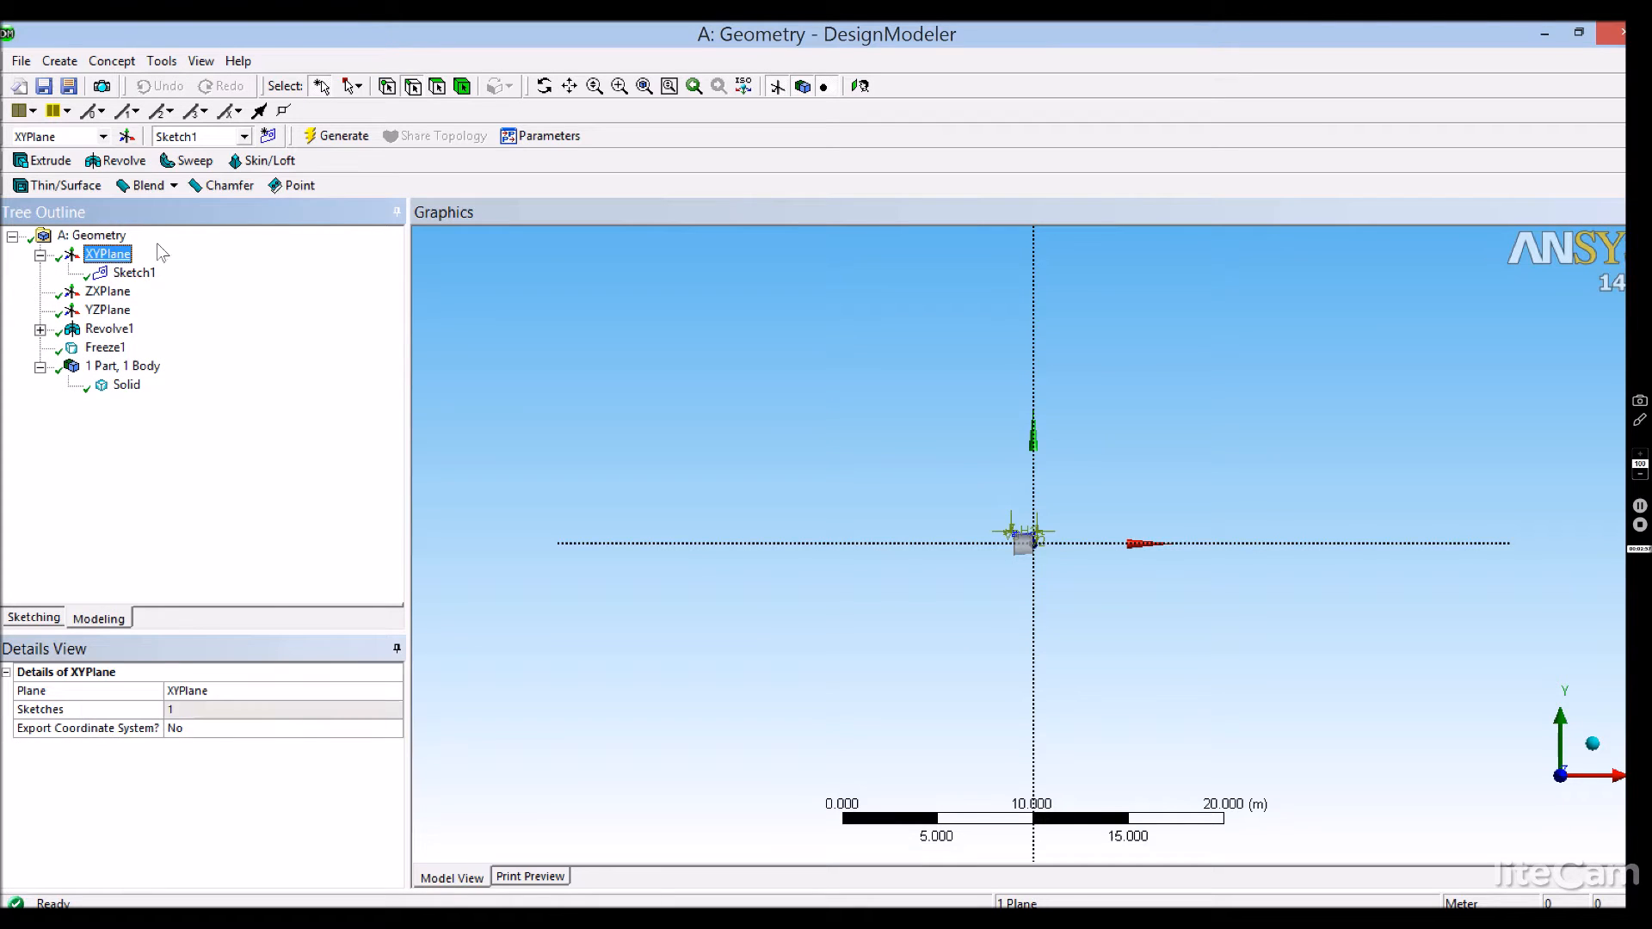
click(268, 138)
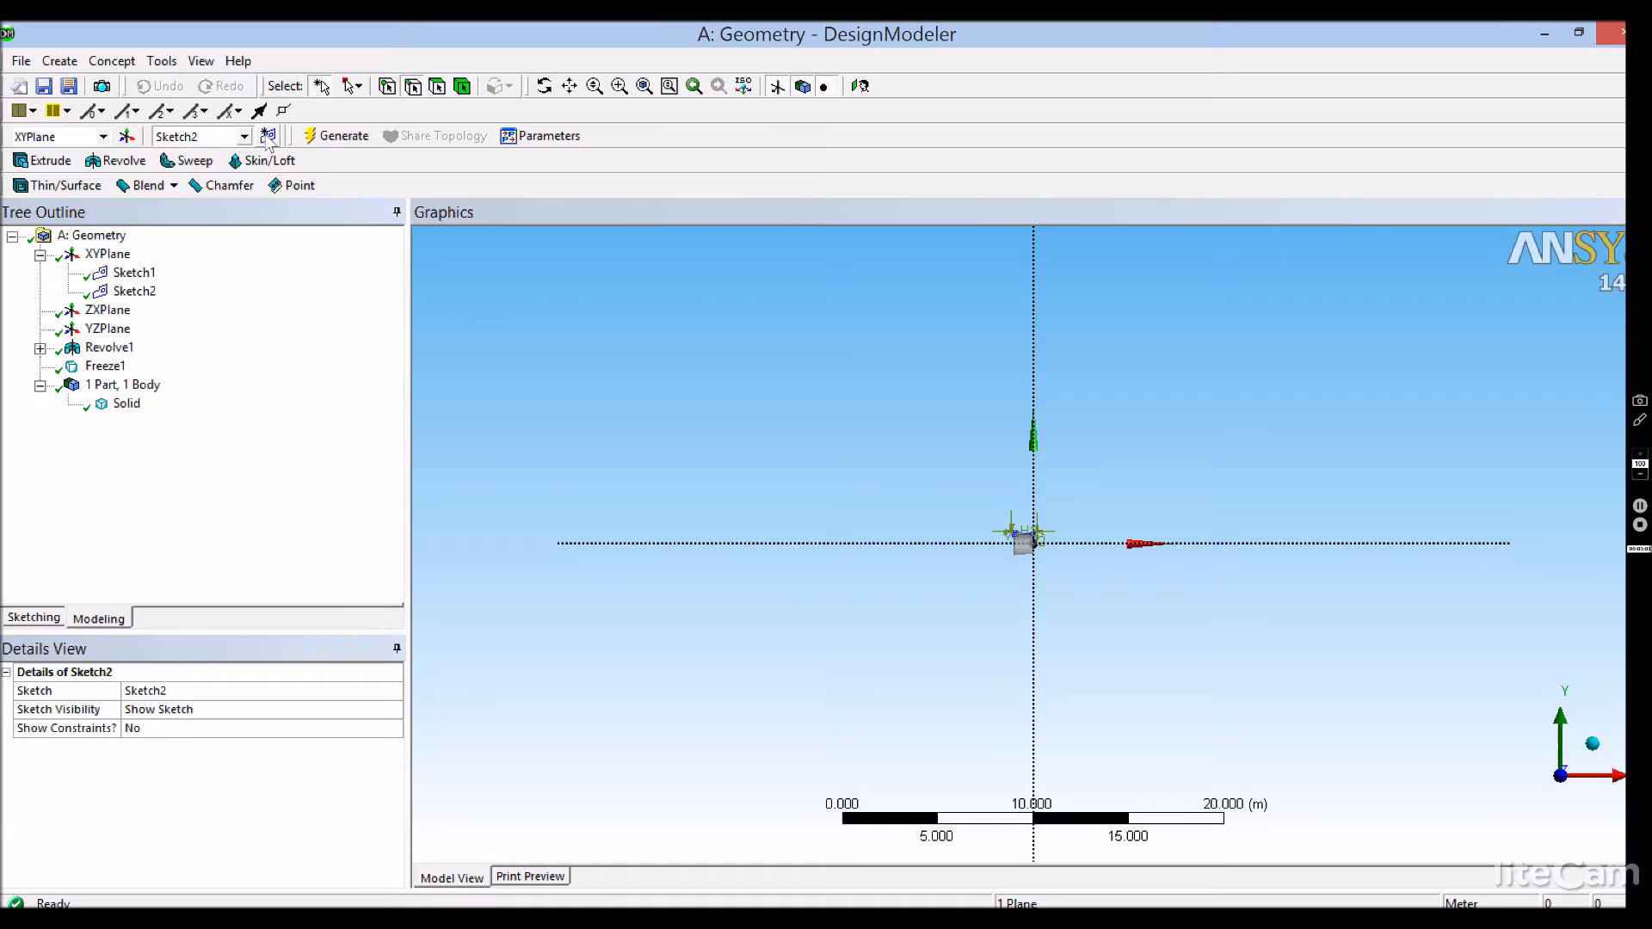
click(151, 295)
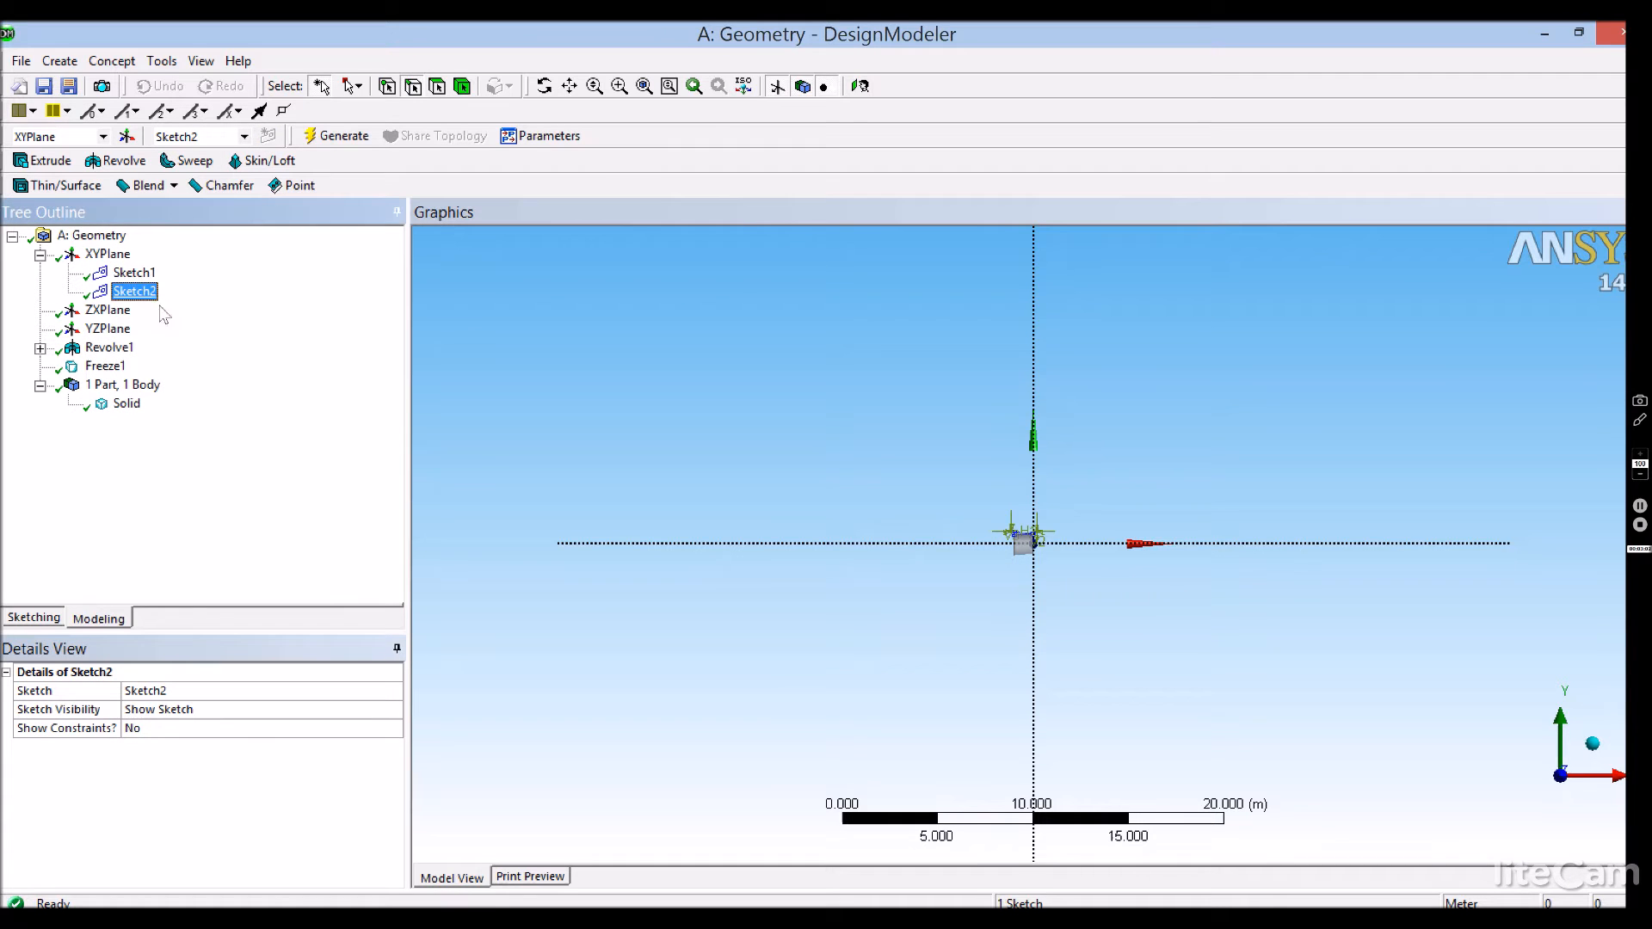
Draw a rectangle about 27 m wide and 15 m high around the solid, extending mostly along positive X
click(36, 616)
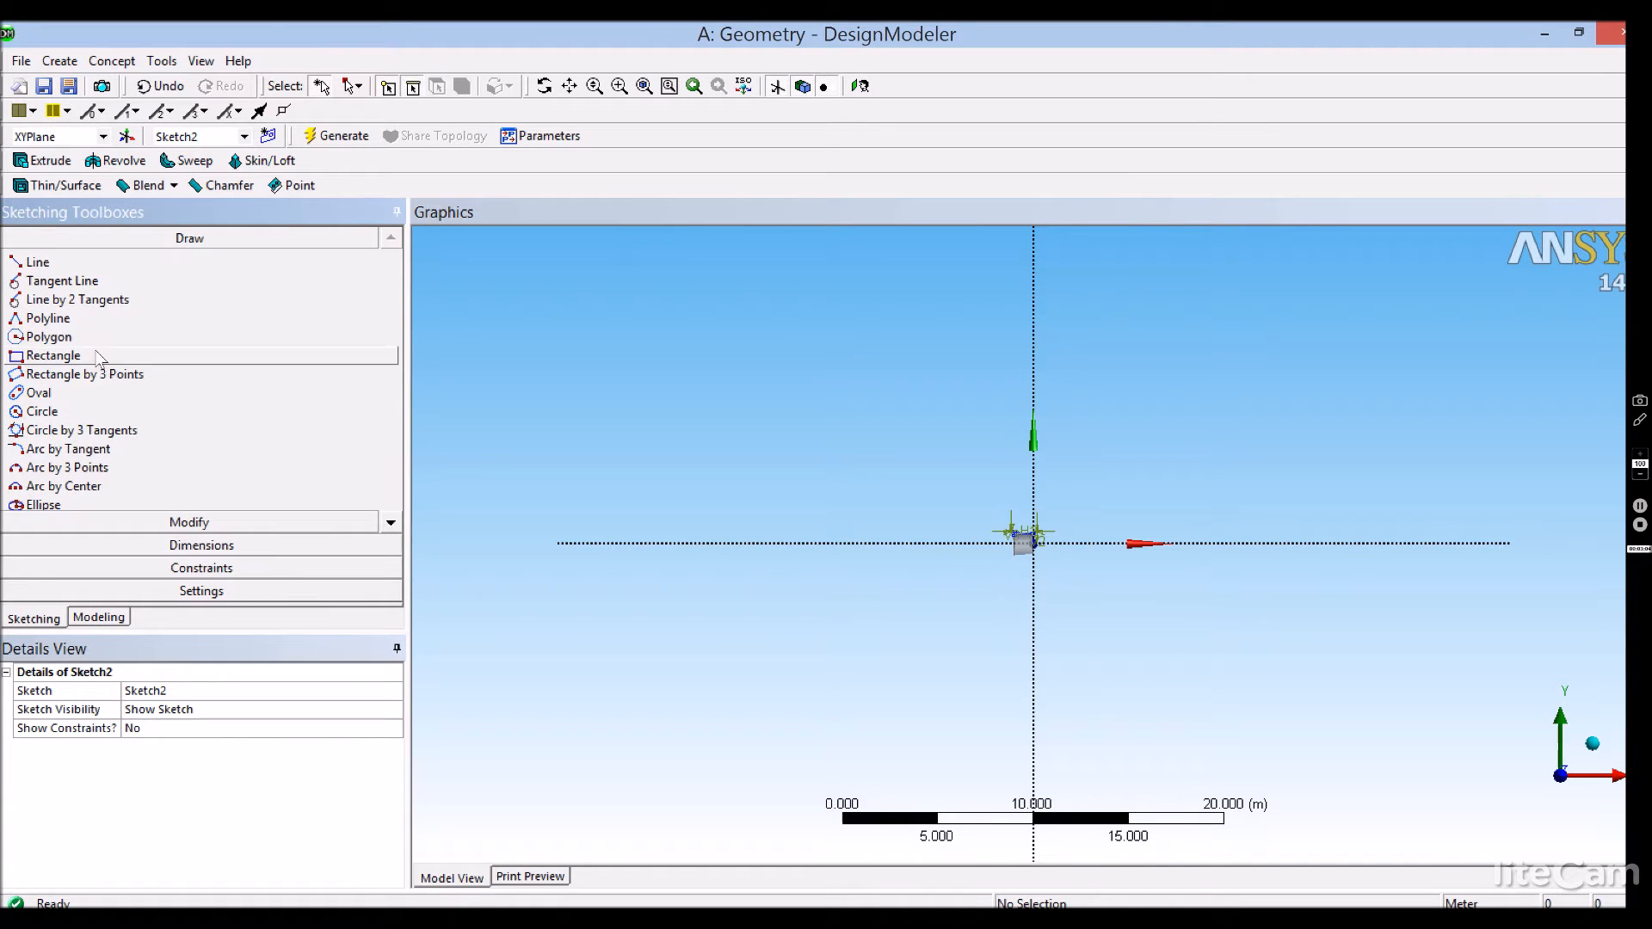
click(54, 355)
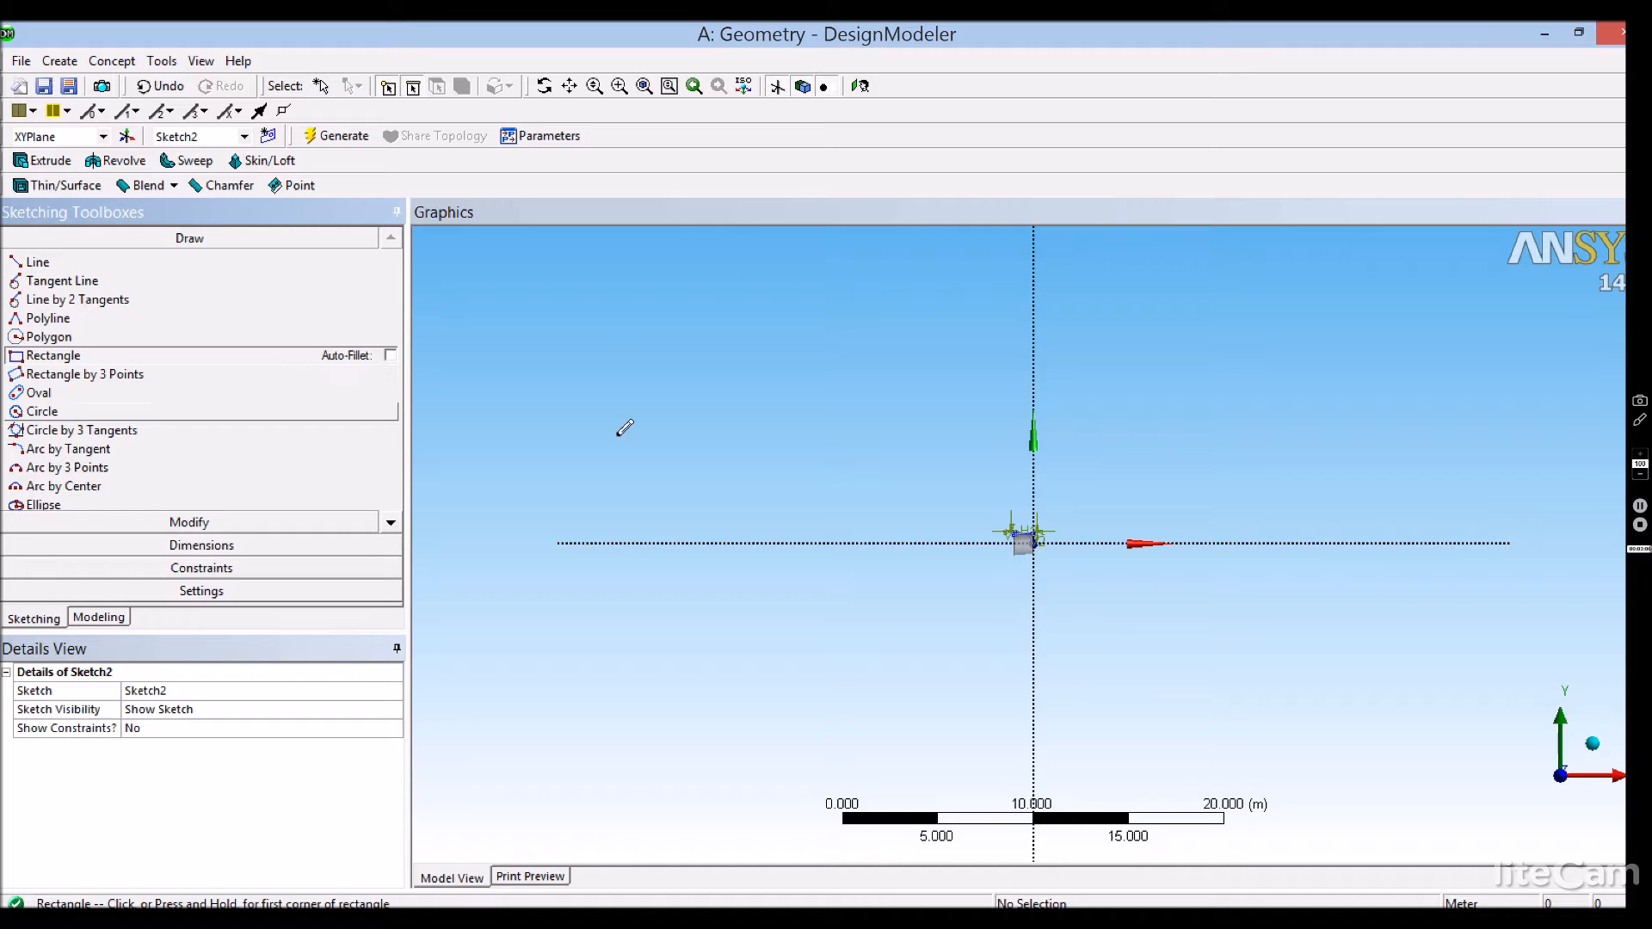
click(1003, 395)
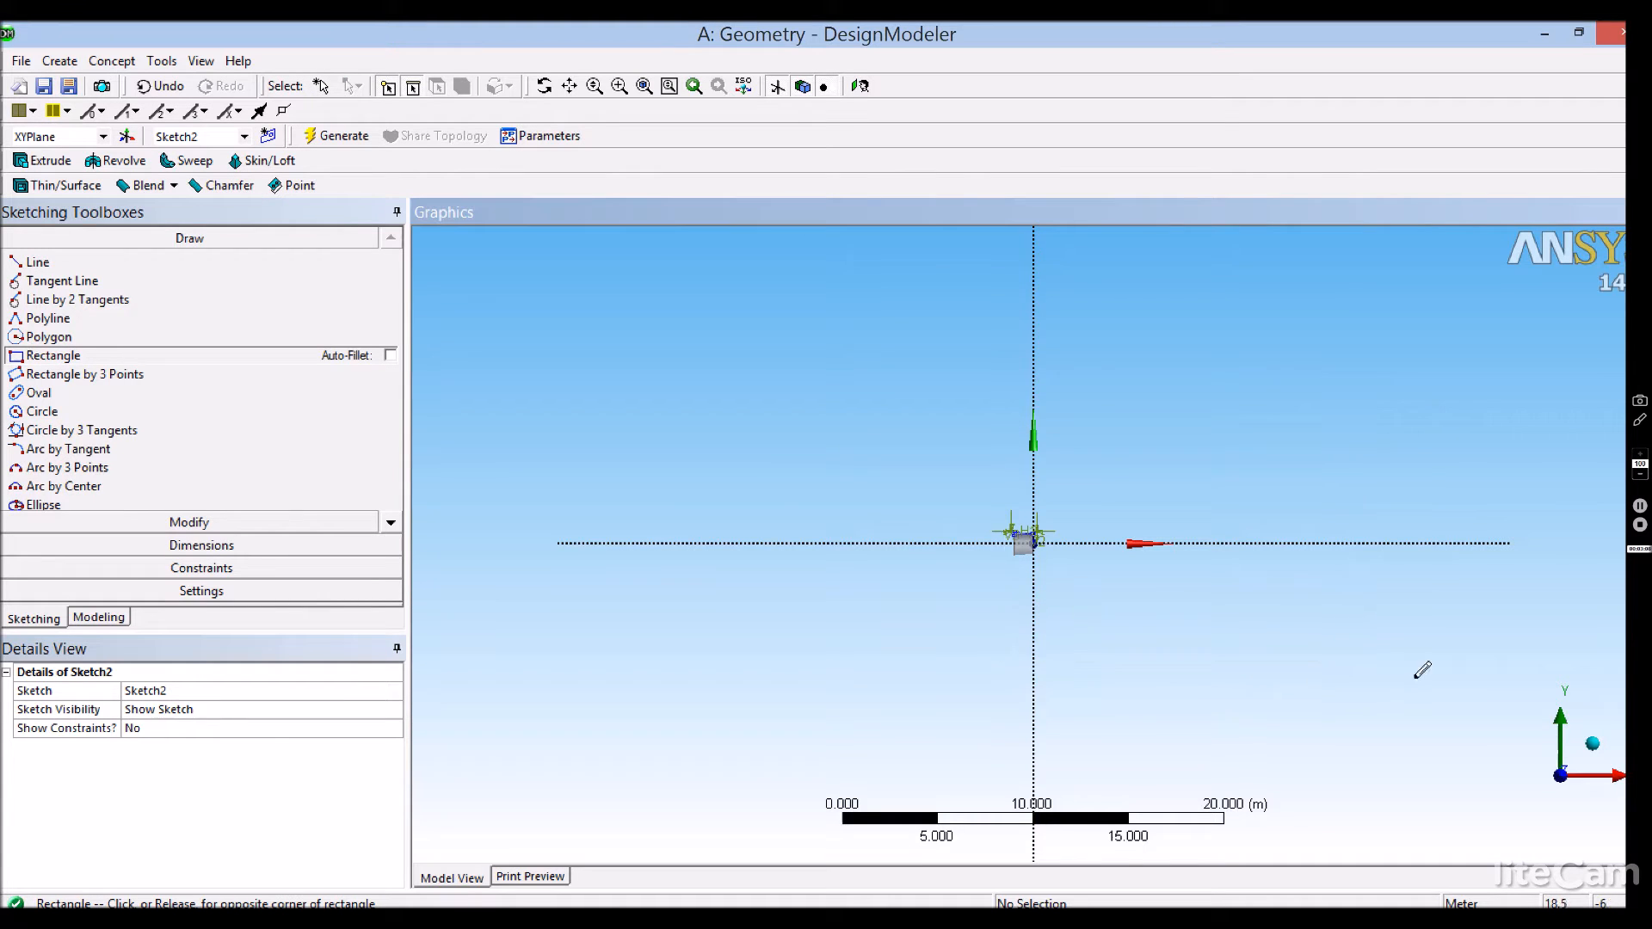
click(1520, 671)
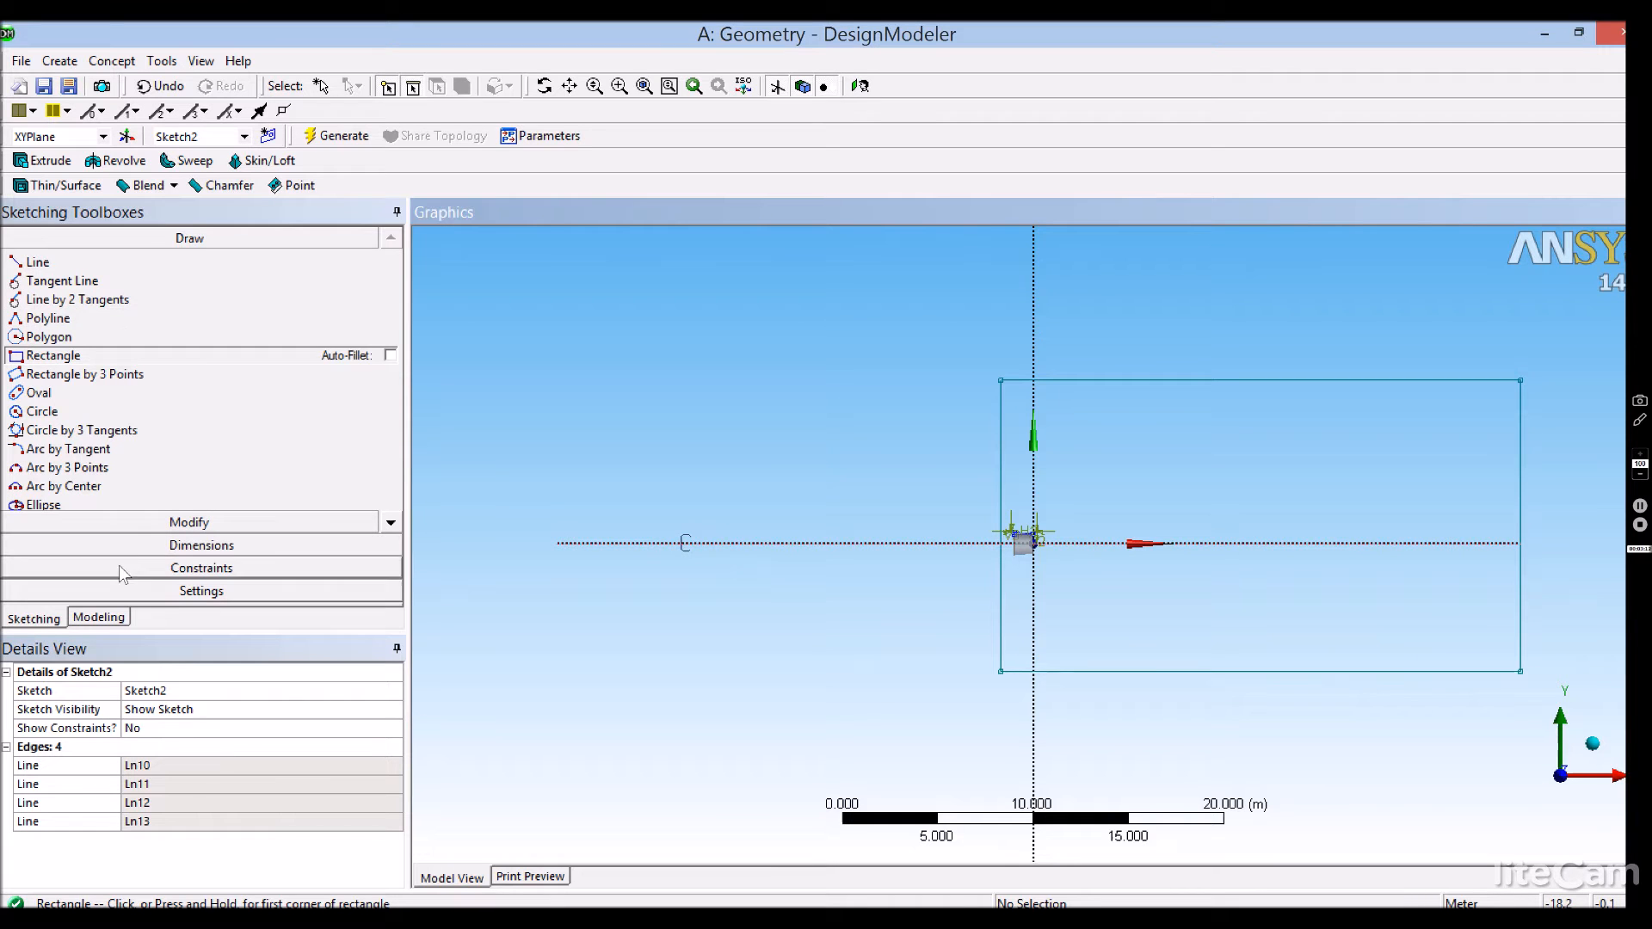
Add a horizontal dimension between the rectangle's left edge and the Y axis and set it to 1 m
click(142, 545)
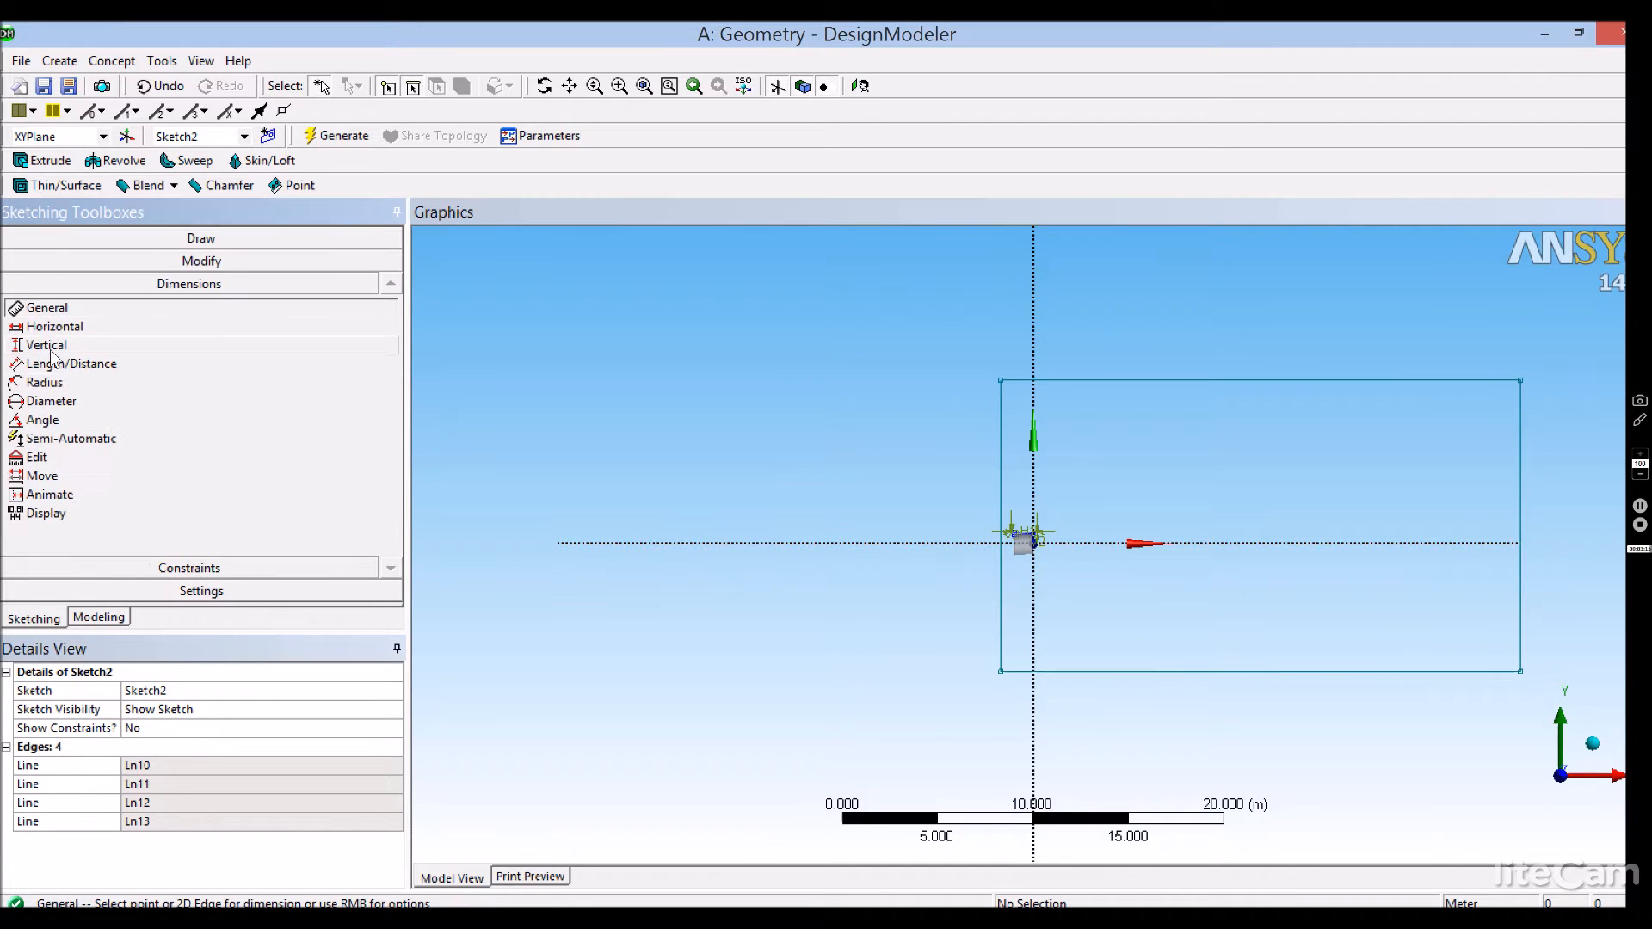
click(52, 327)
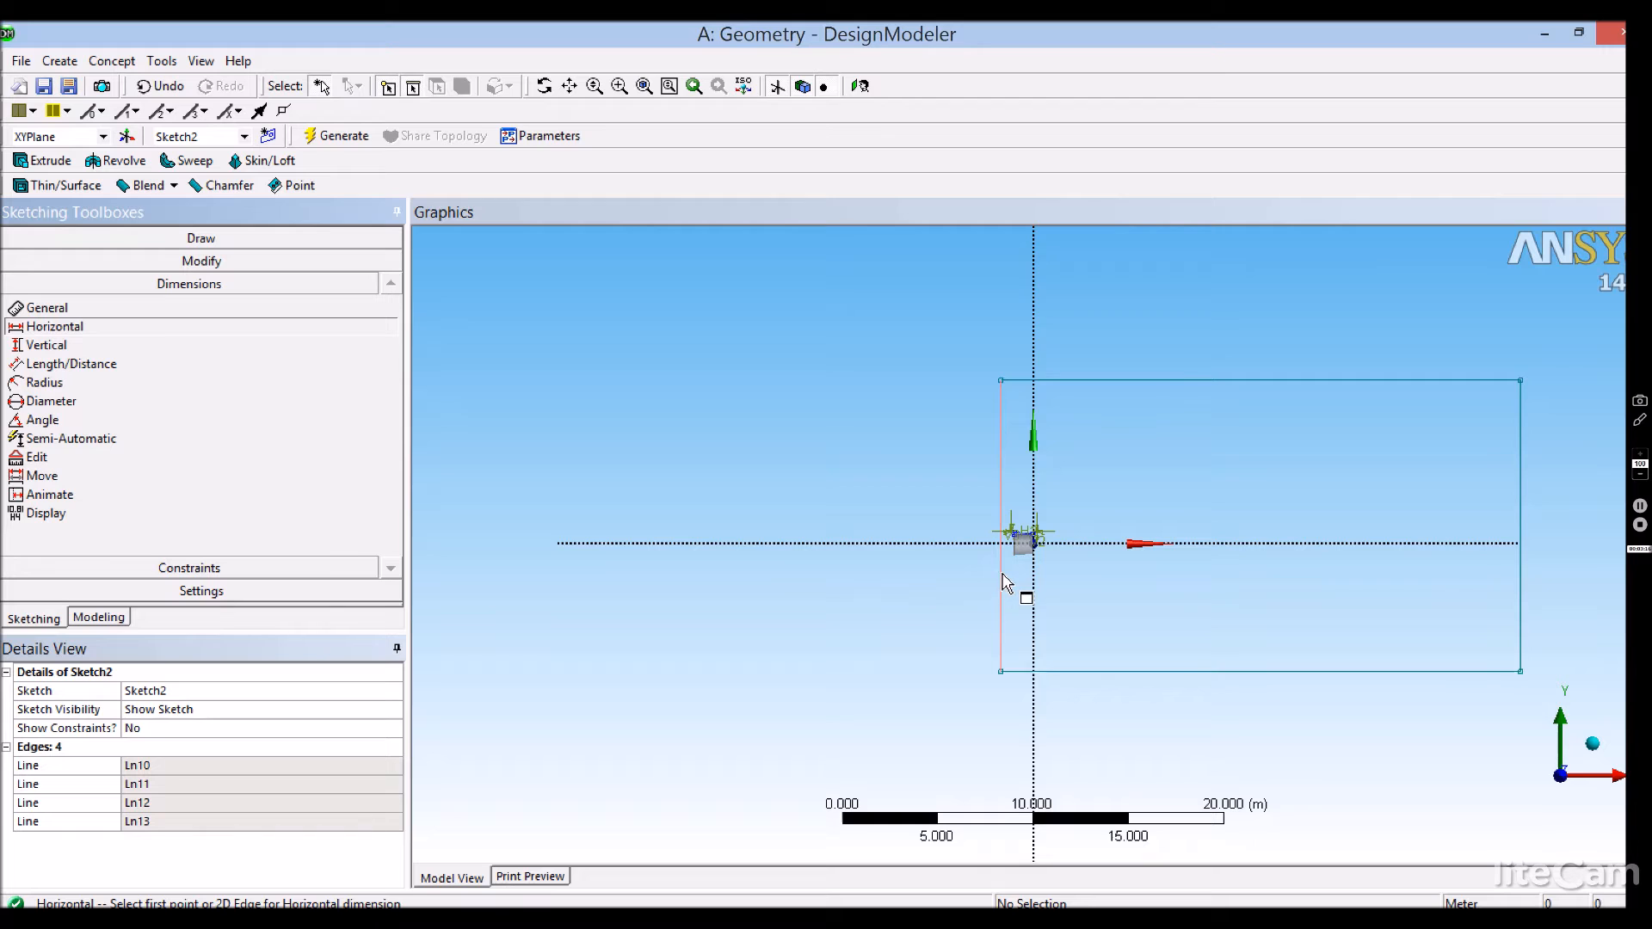
click(1003, 574)
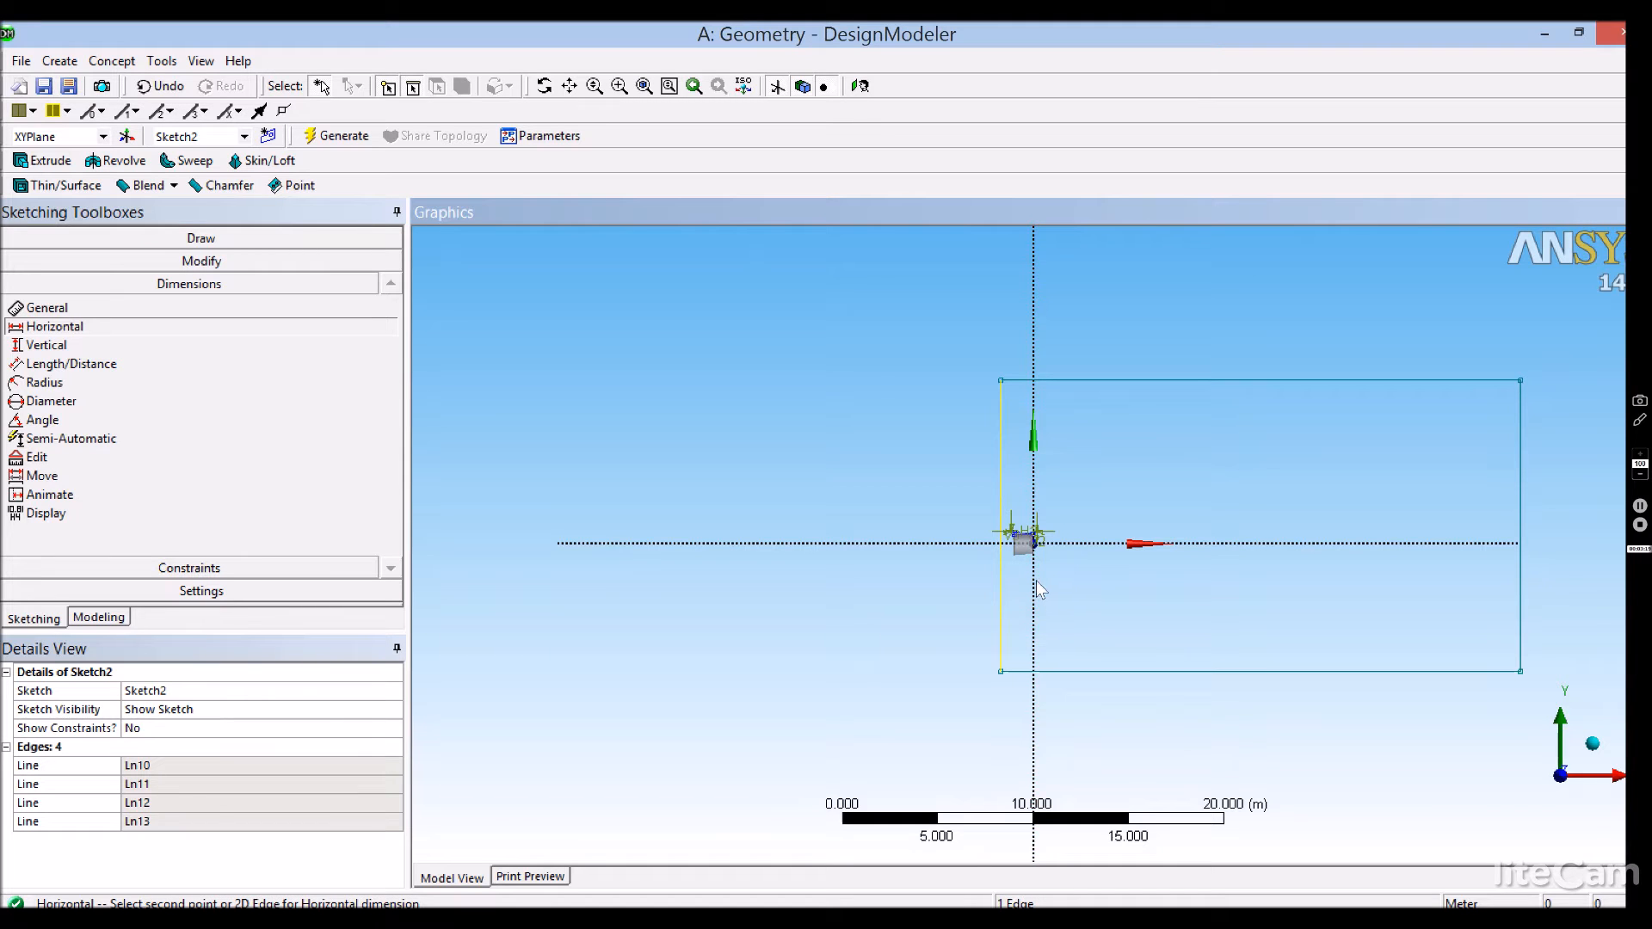
click(1035, 581)
click(1021, 367)
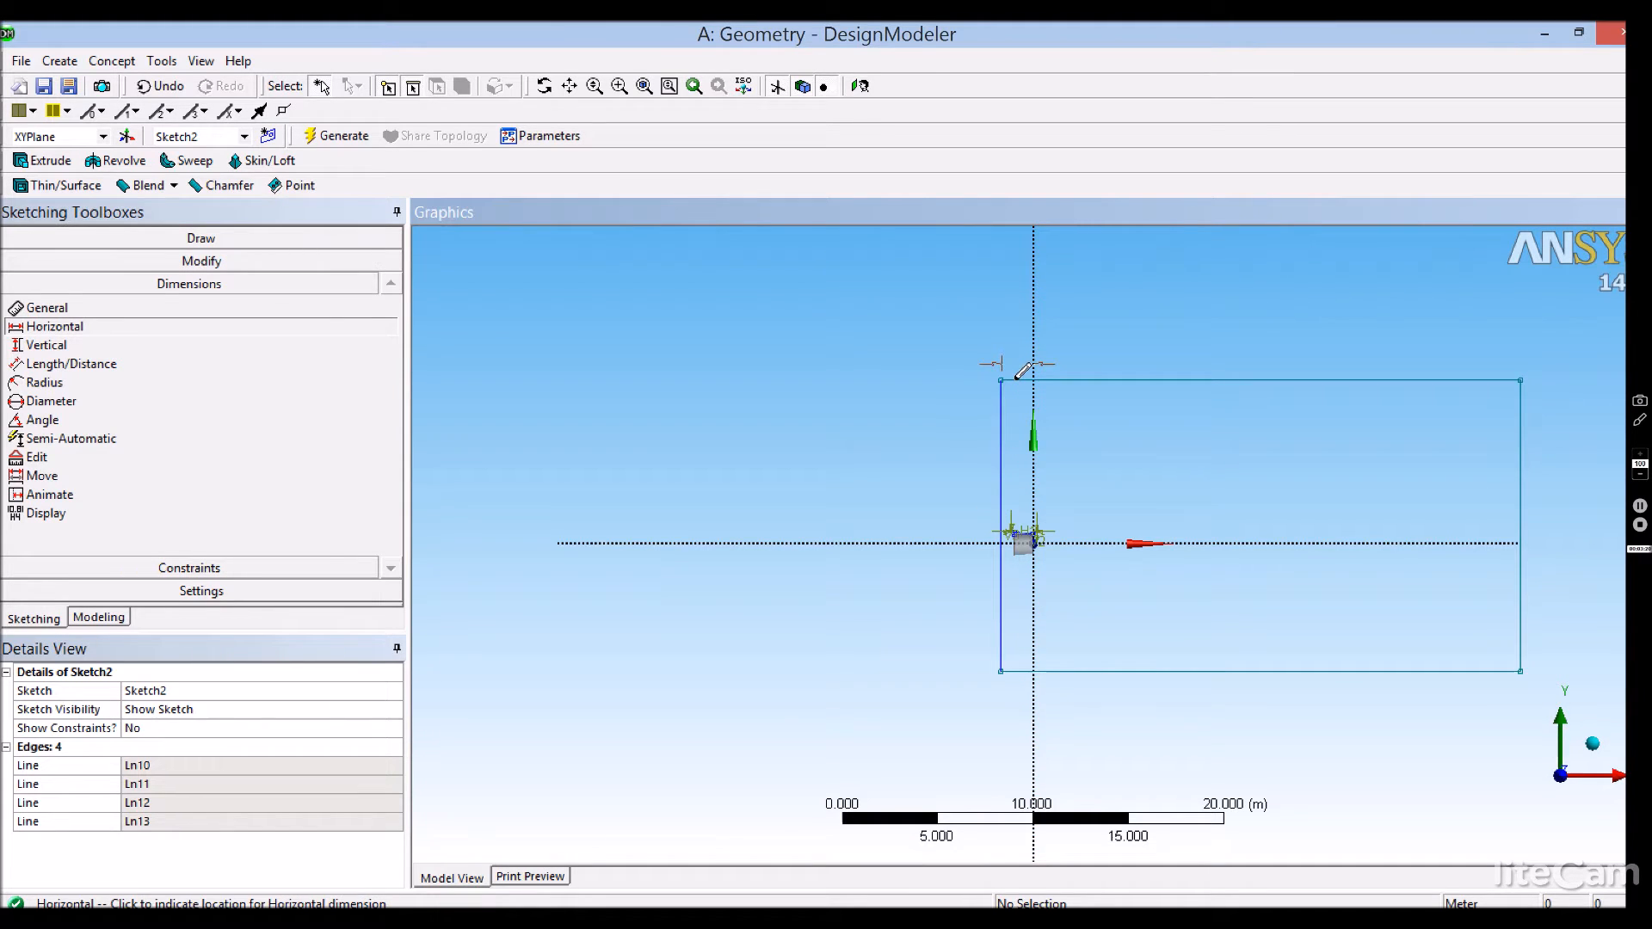
click(170, 765)
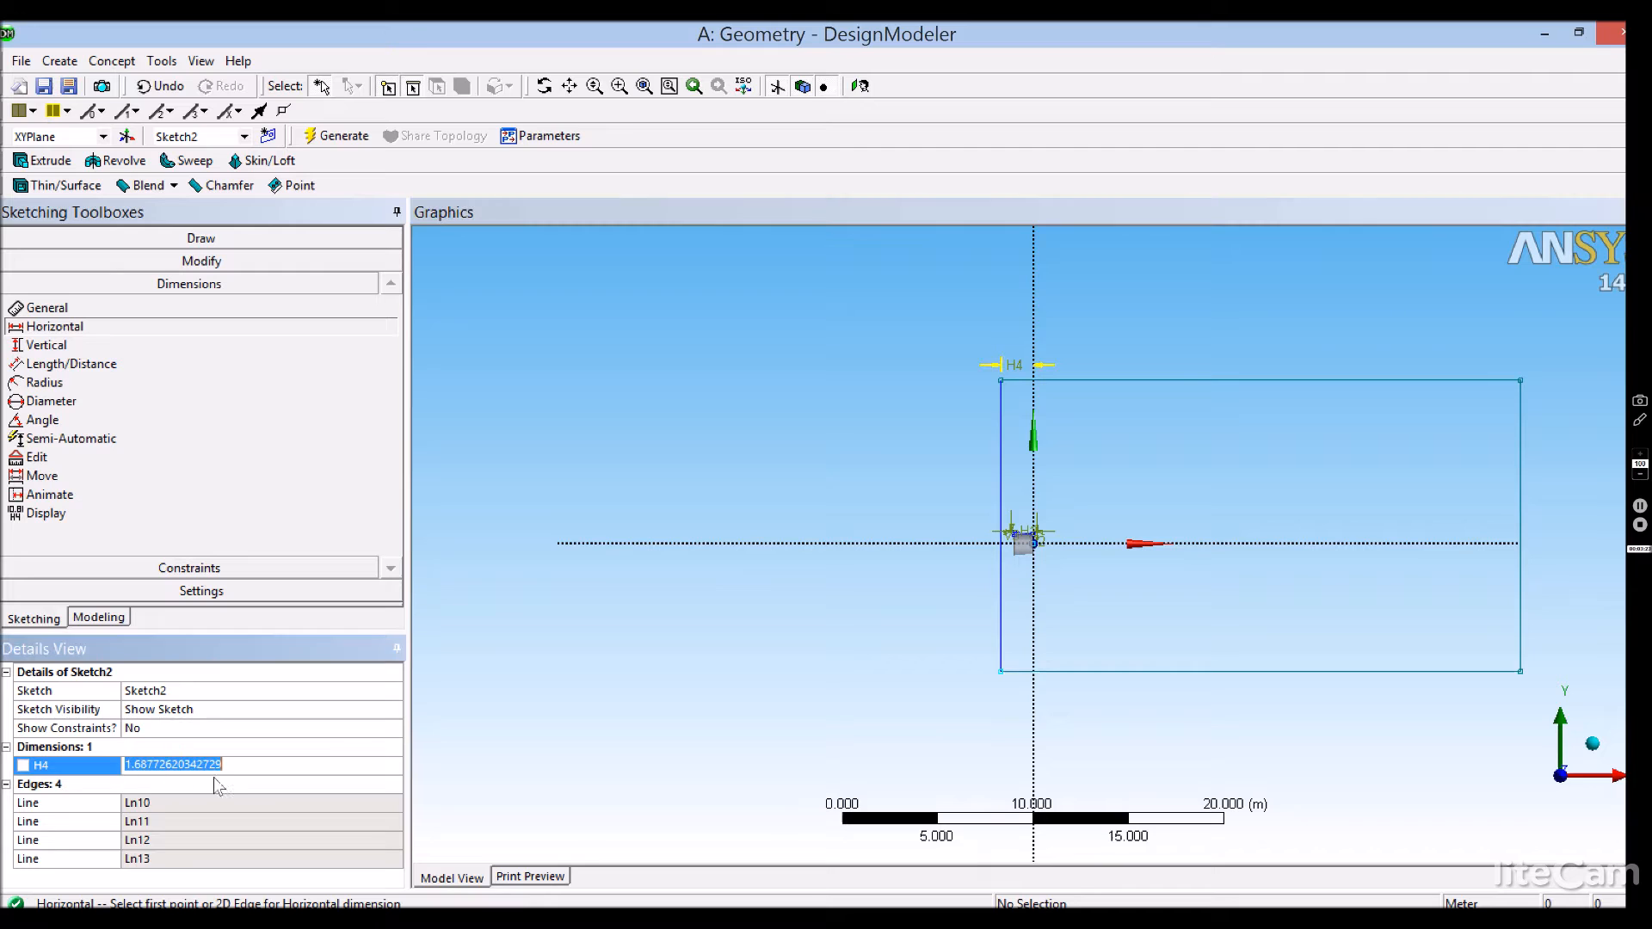
text(1)
key(Return)
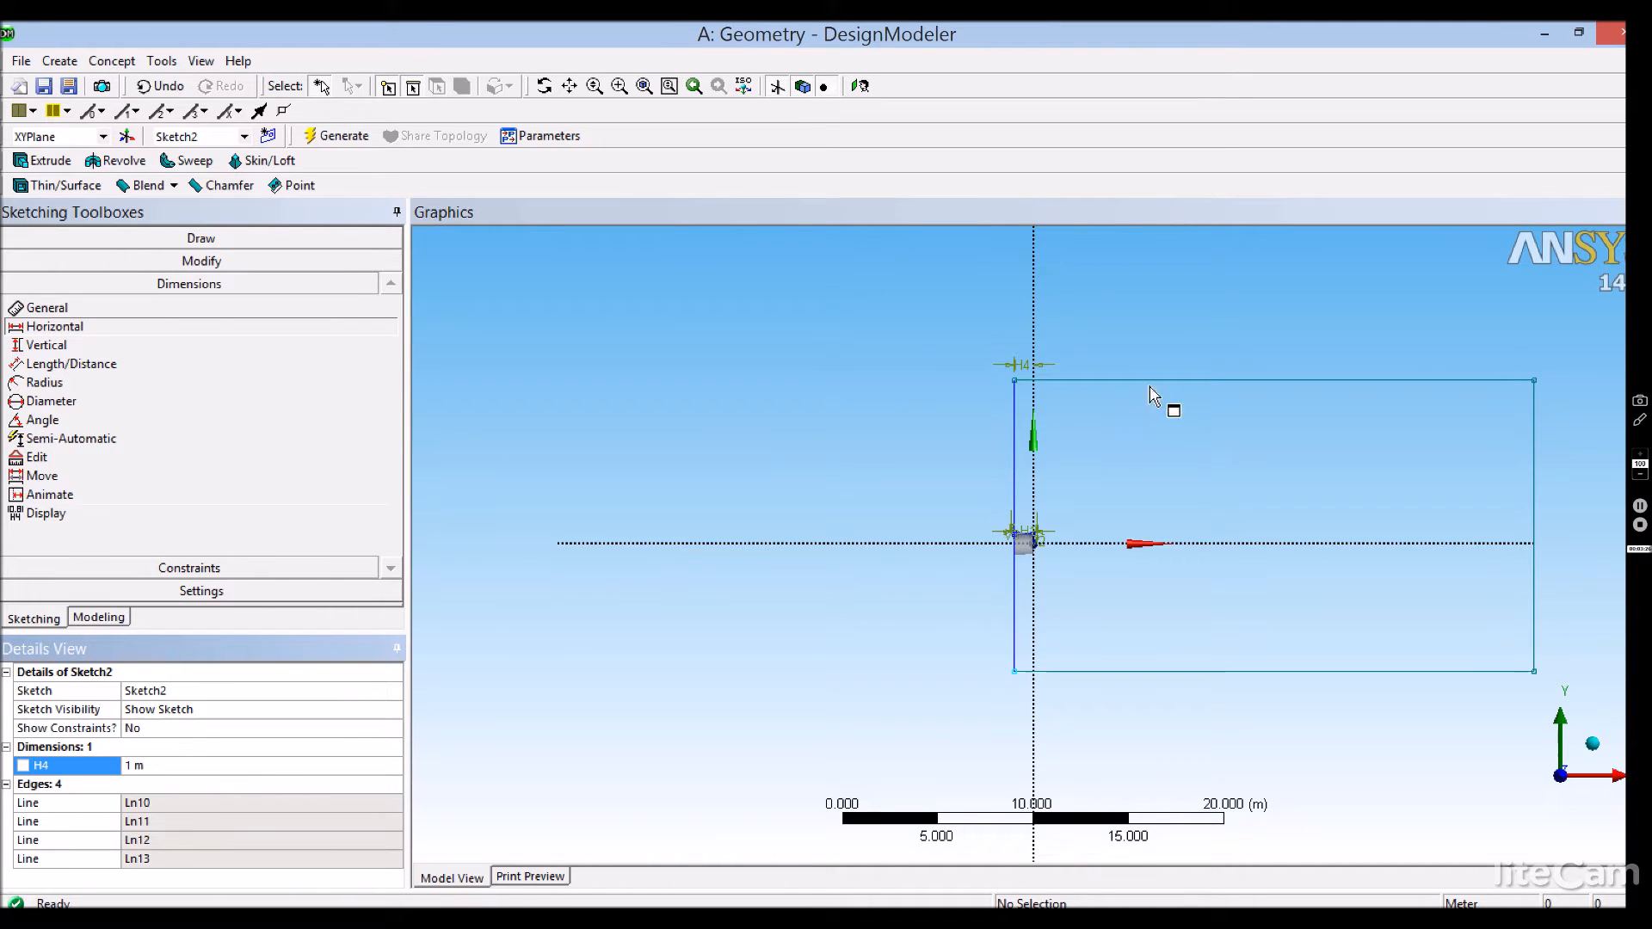
Add a vertical dimension between the rectangle's top edge and the X axis and set it to 10 m
click(174, 341)
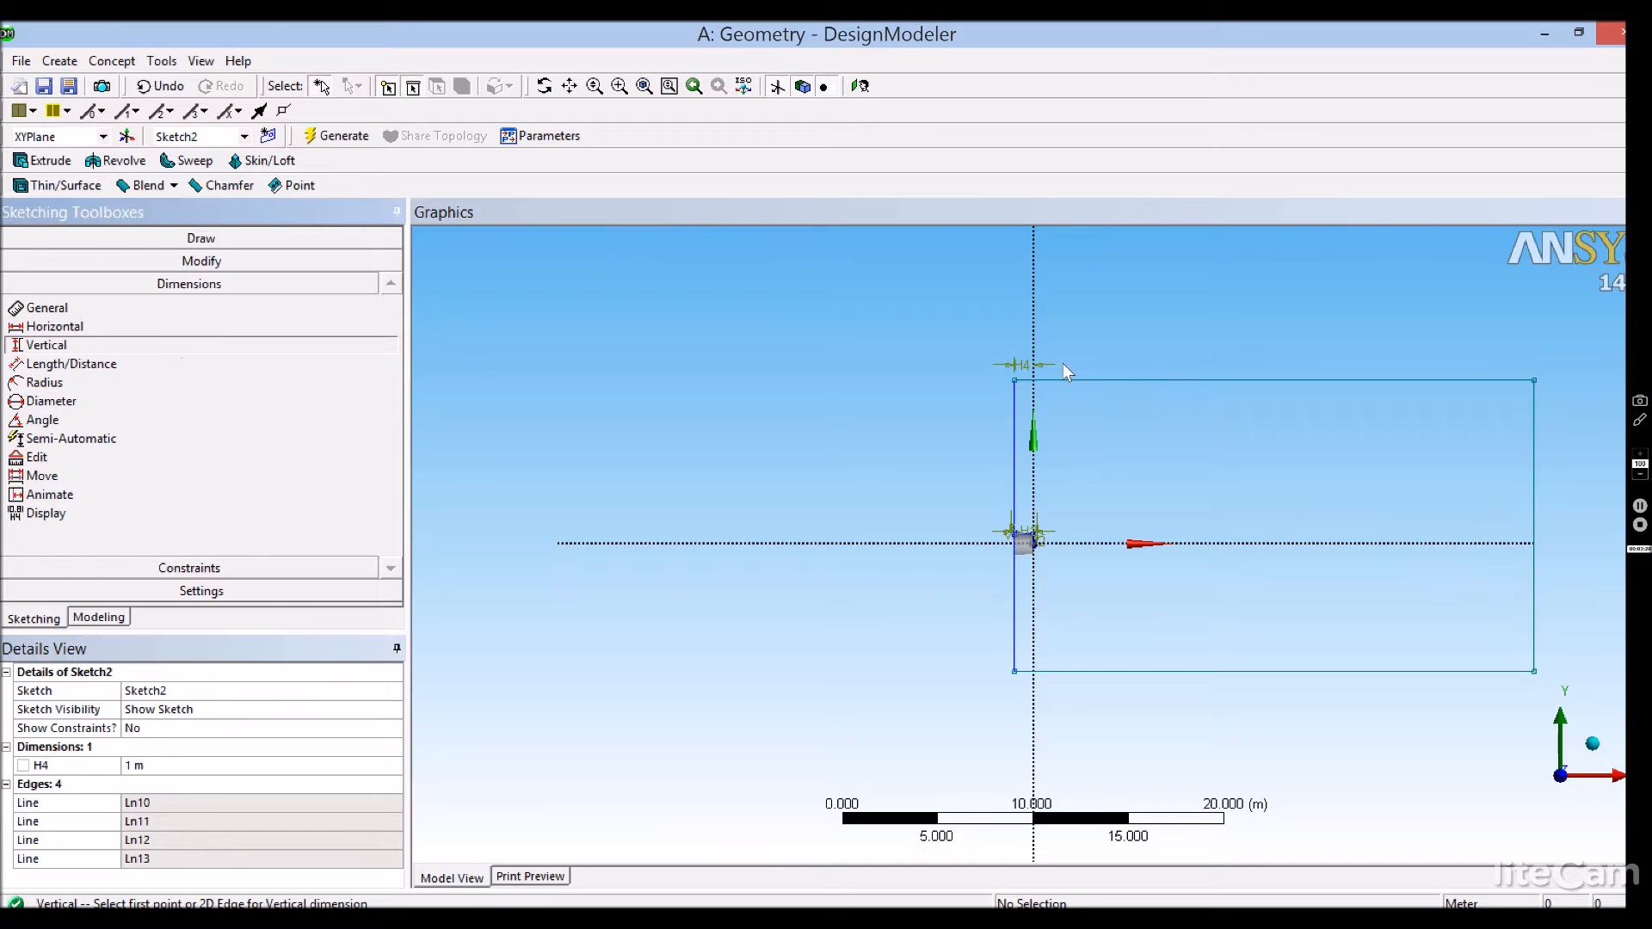
click(1142, 380)
click(1187, 544)
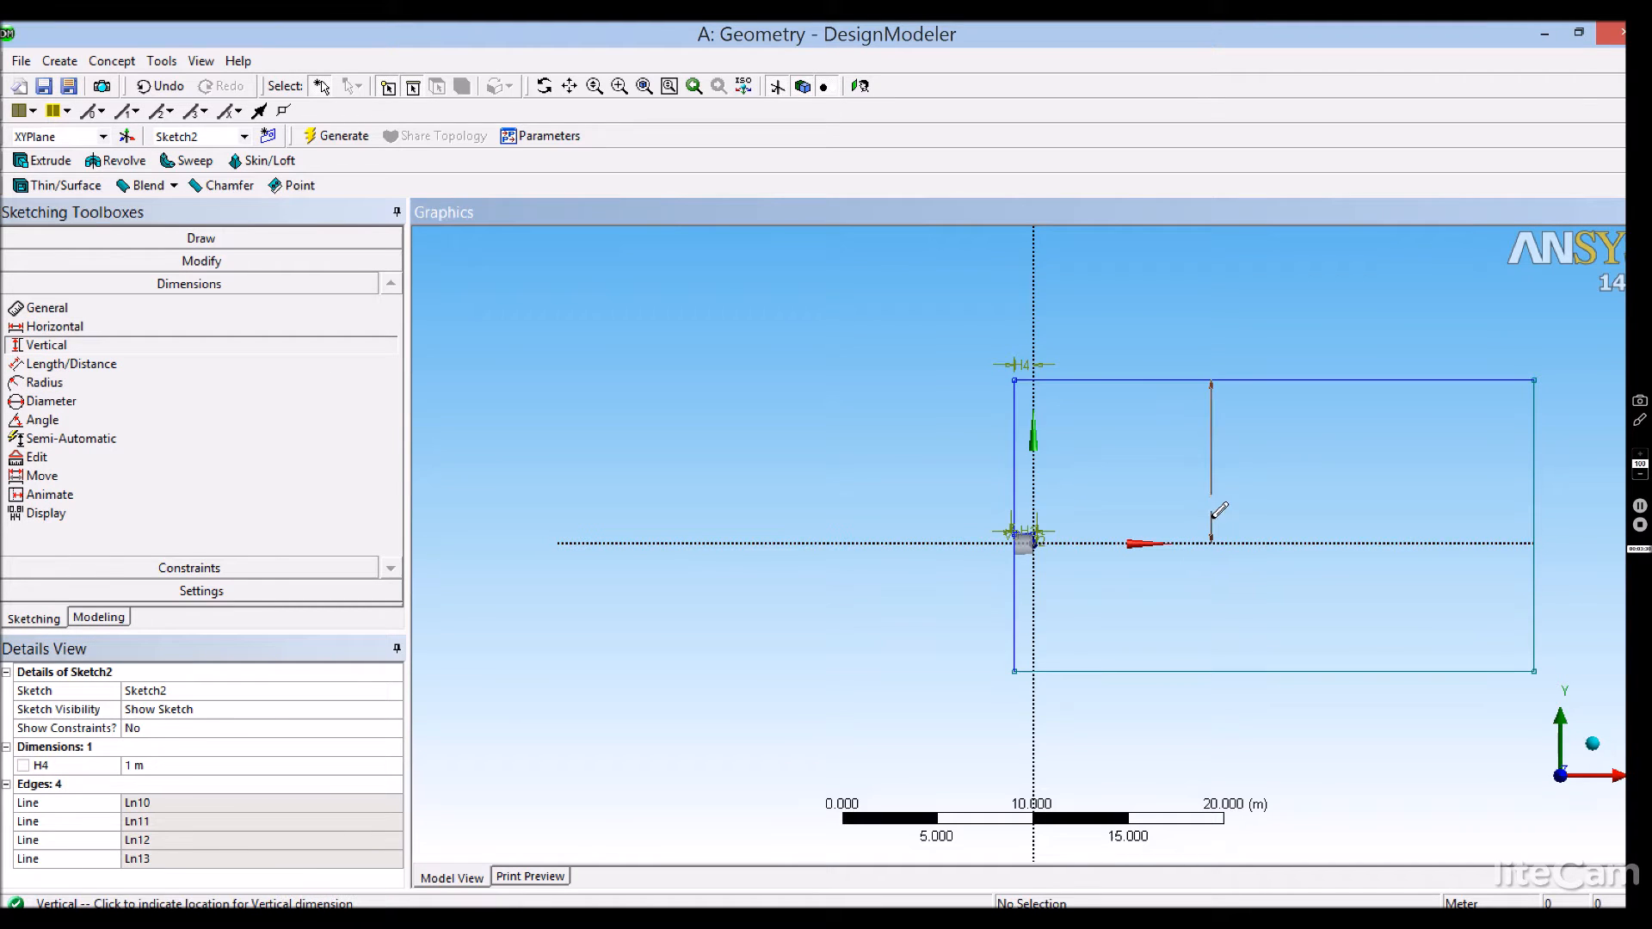
click(1213, 507)
click(142, 784)
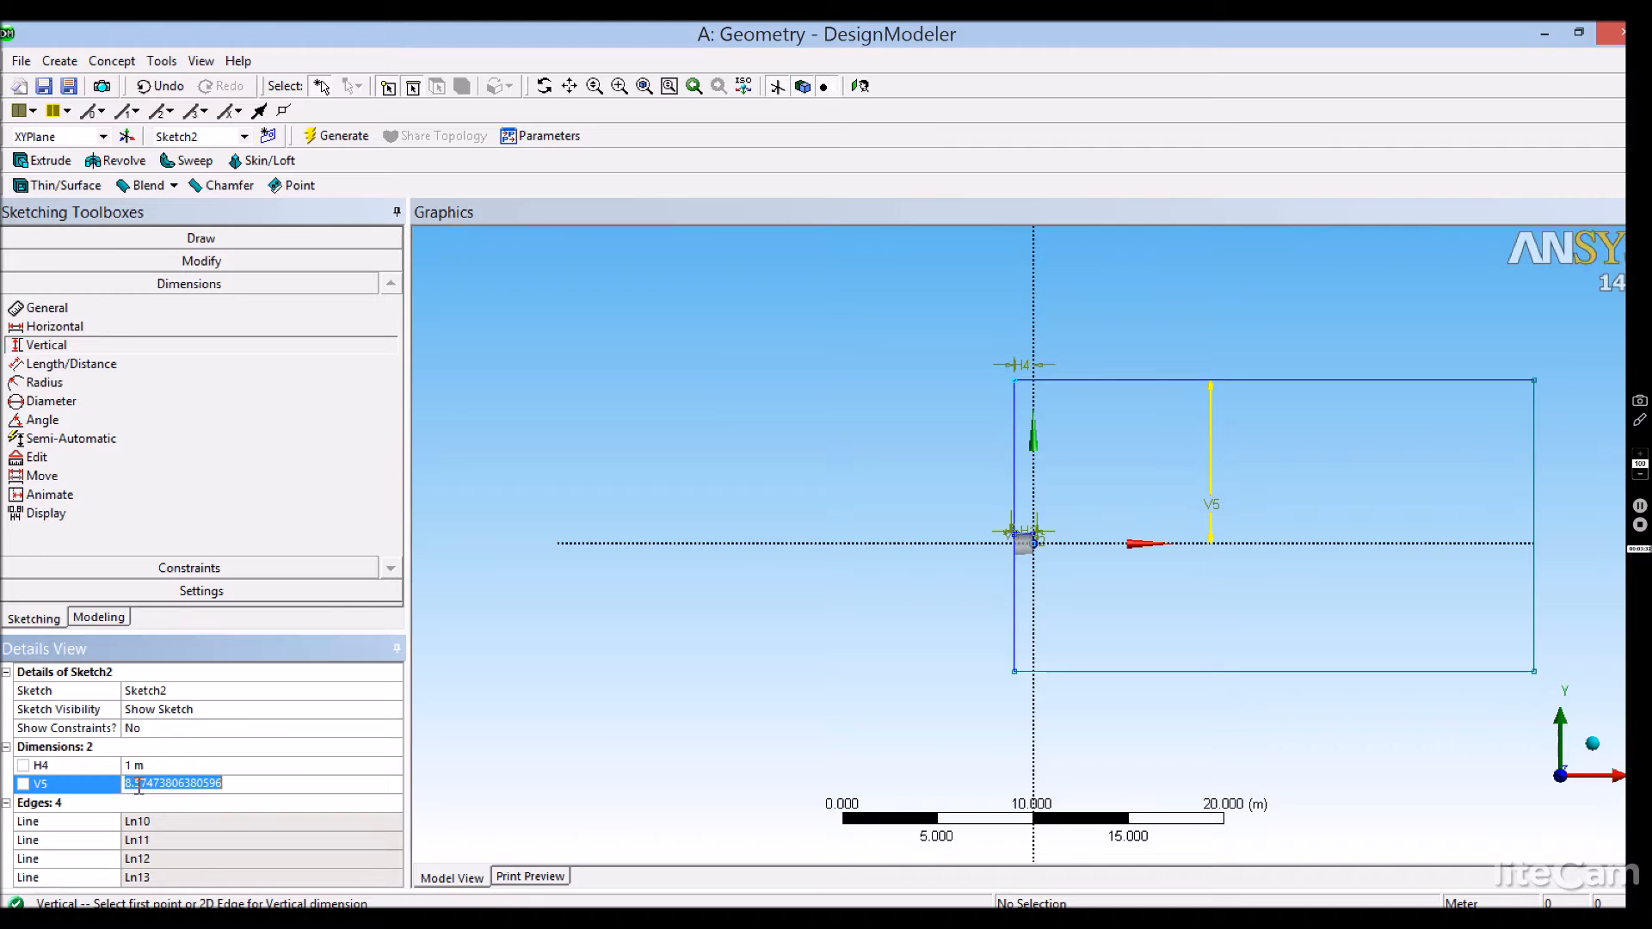
text(10)
key(Return)
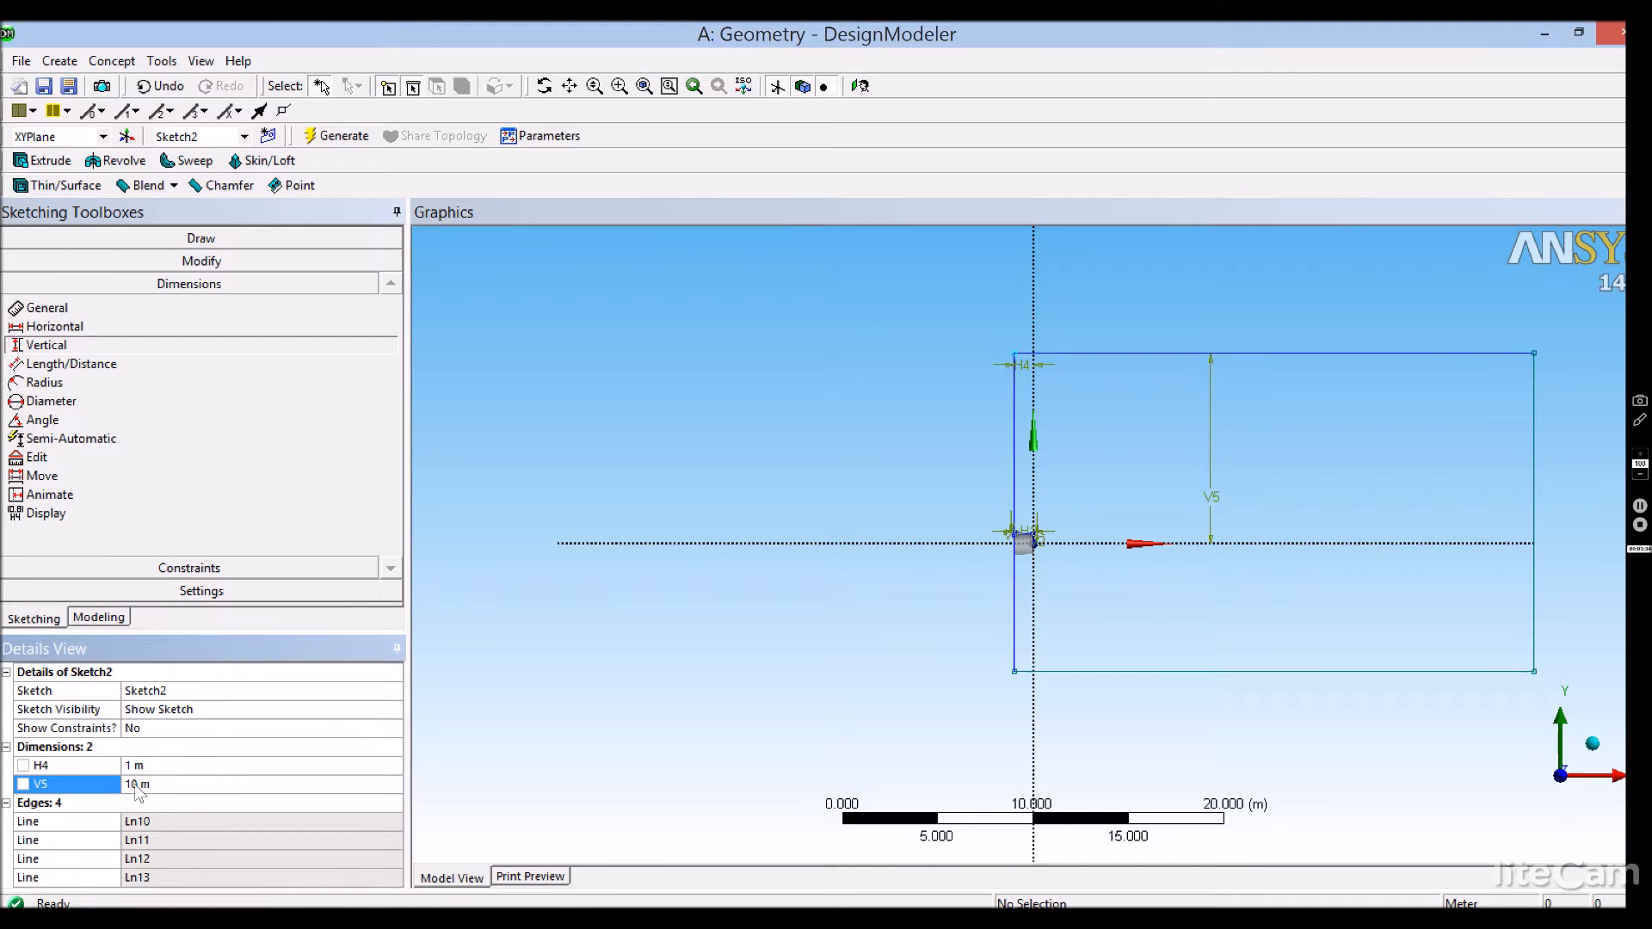
Add a vertical dimension between the X axis and the rectangle's bottom edge and set it to 10 m
click(1197, 544)
click(1157, 674)
click(1159, 653)
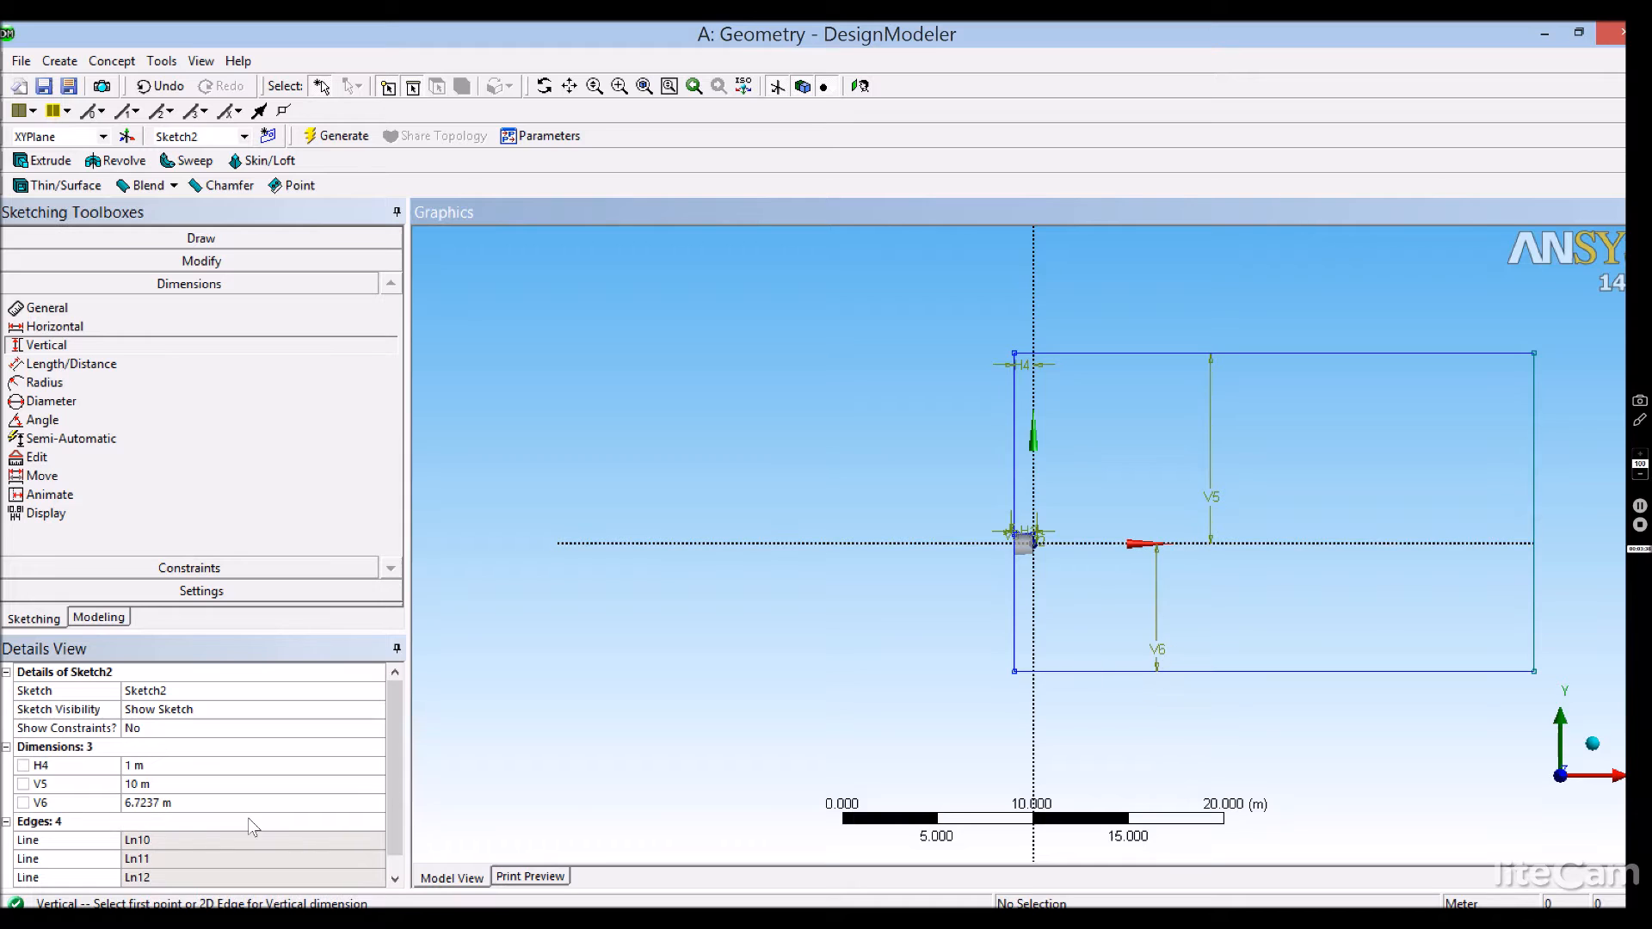
click(150, 803)
text(10)
key(Return)
Add a horizontal dimension between the Y axis and the rectangle's far vertical edge on the positive X side and set it to 30 m
click(80, 335)
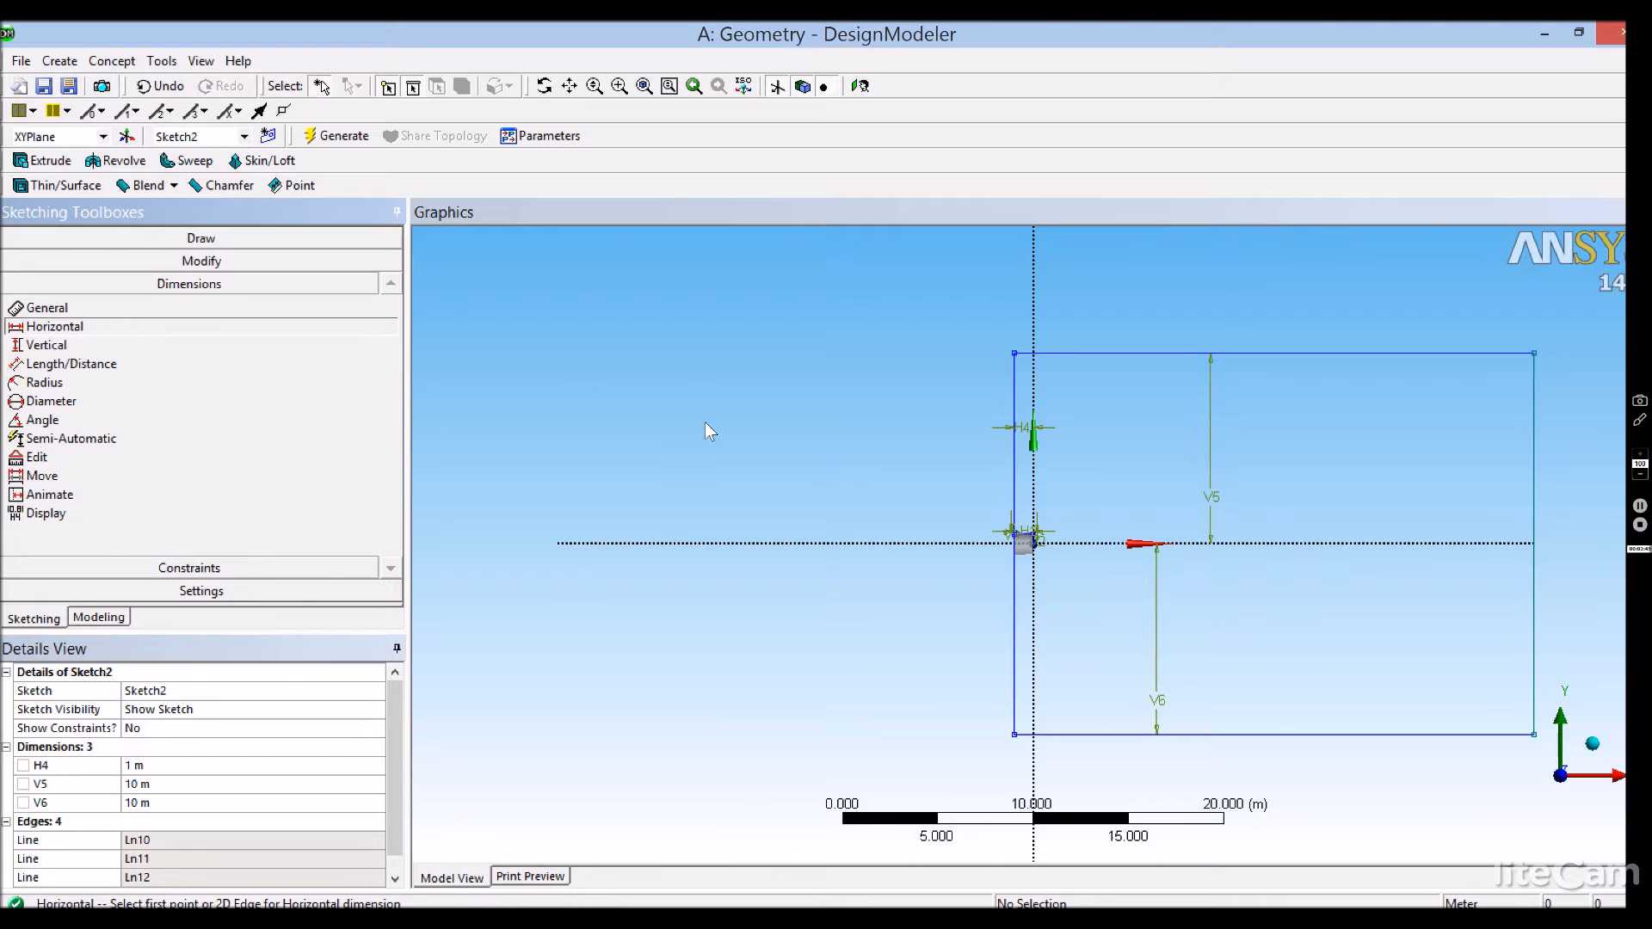
click(1034, 506)
click(1533, 492)
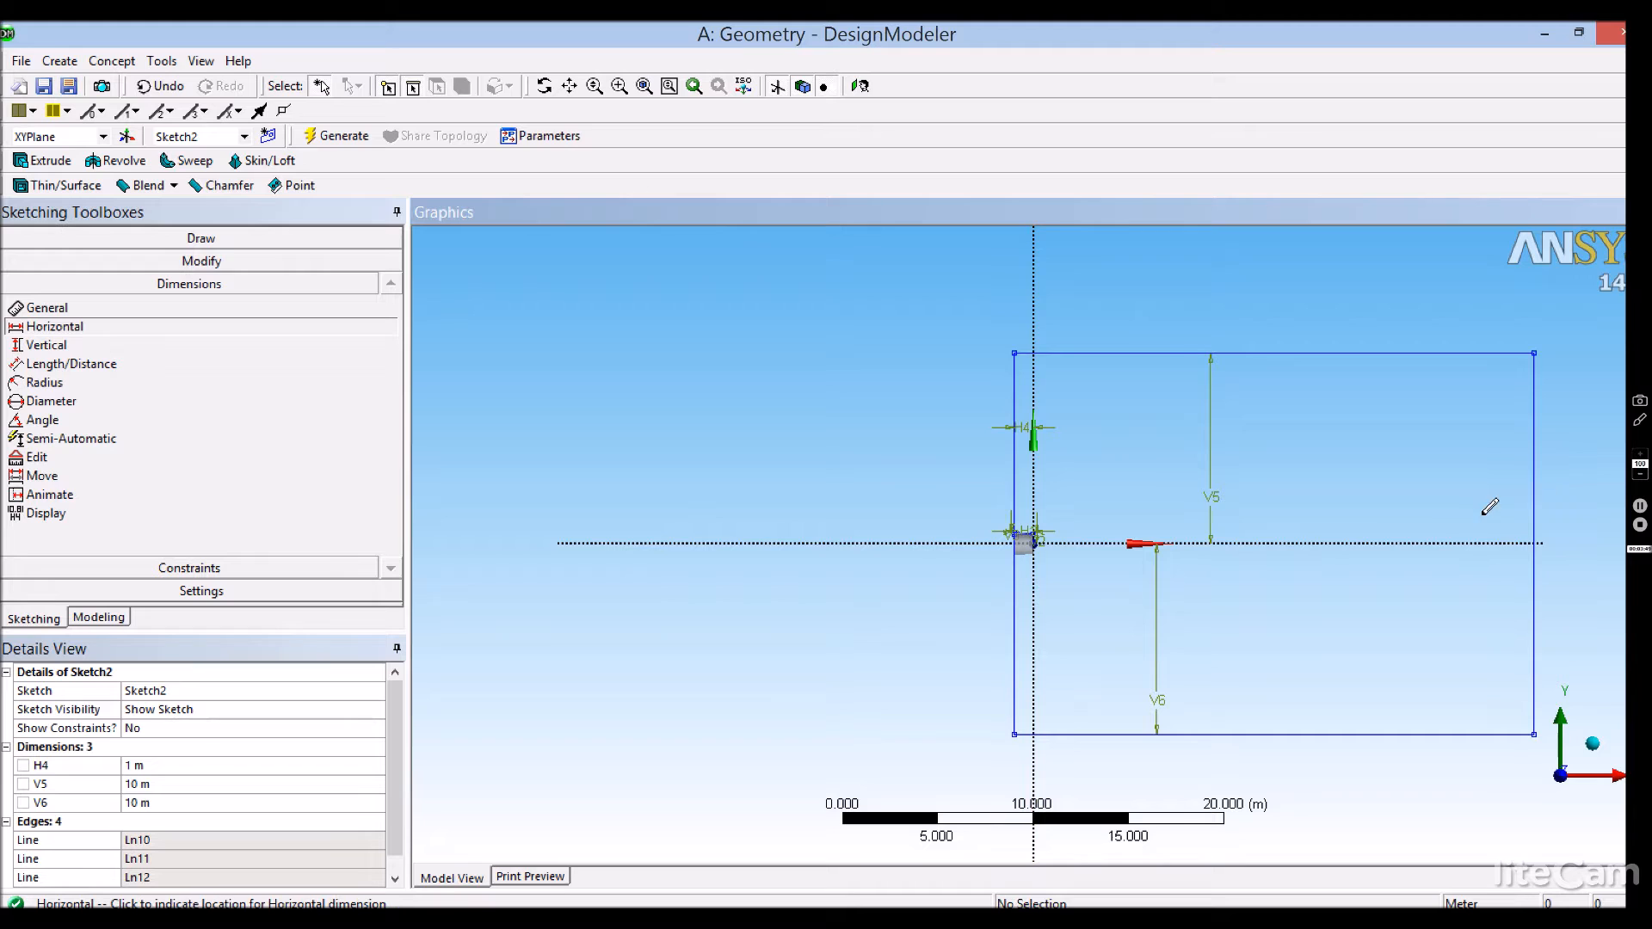
click(1454, 516)
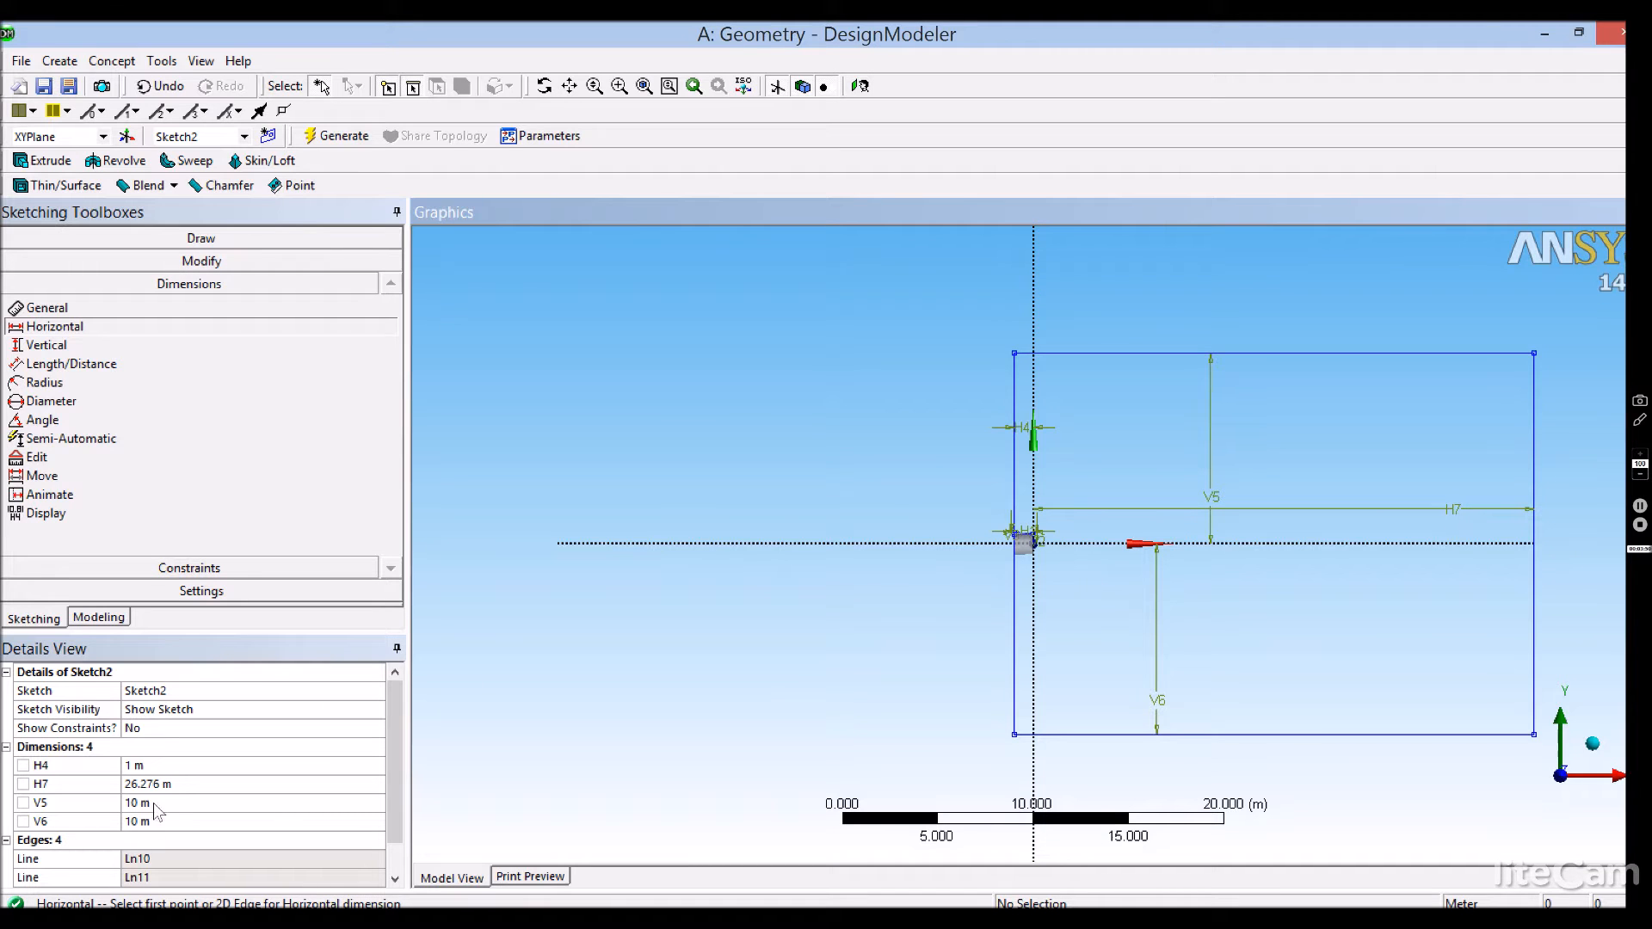
click(155, 785)
text(30)
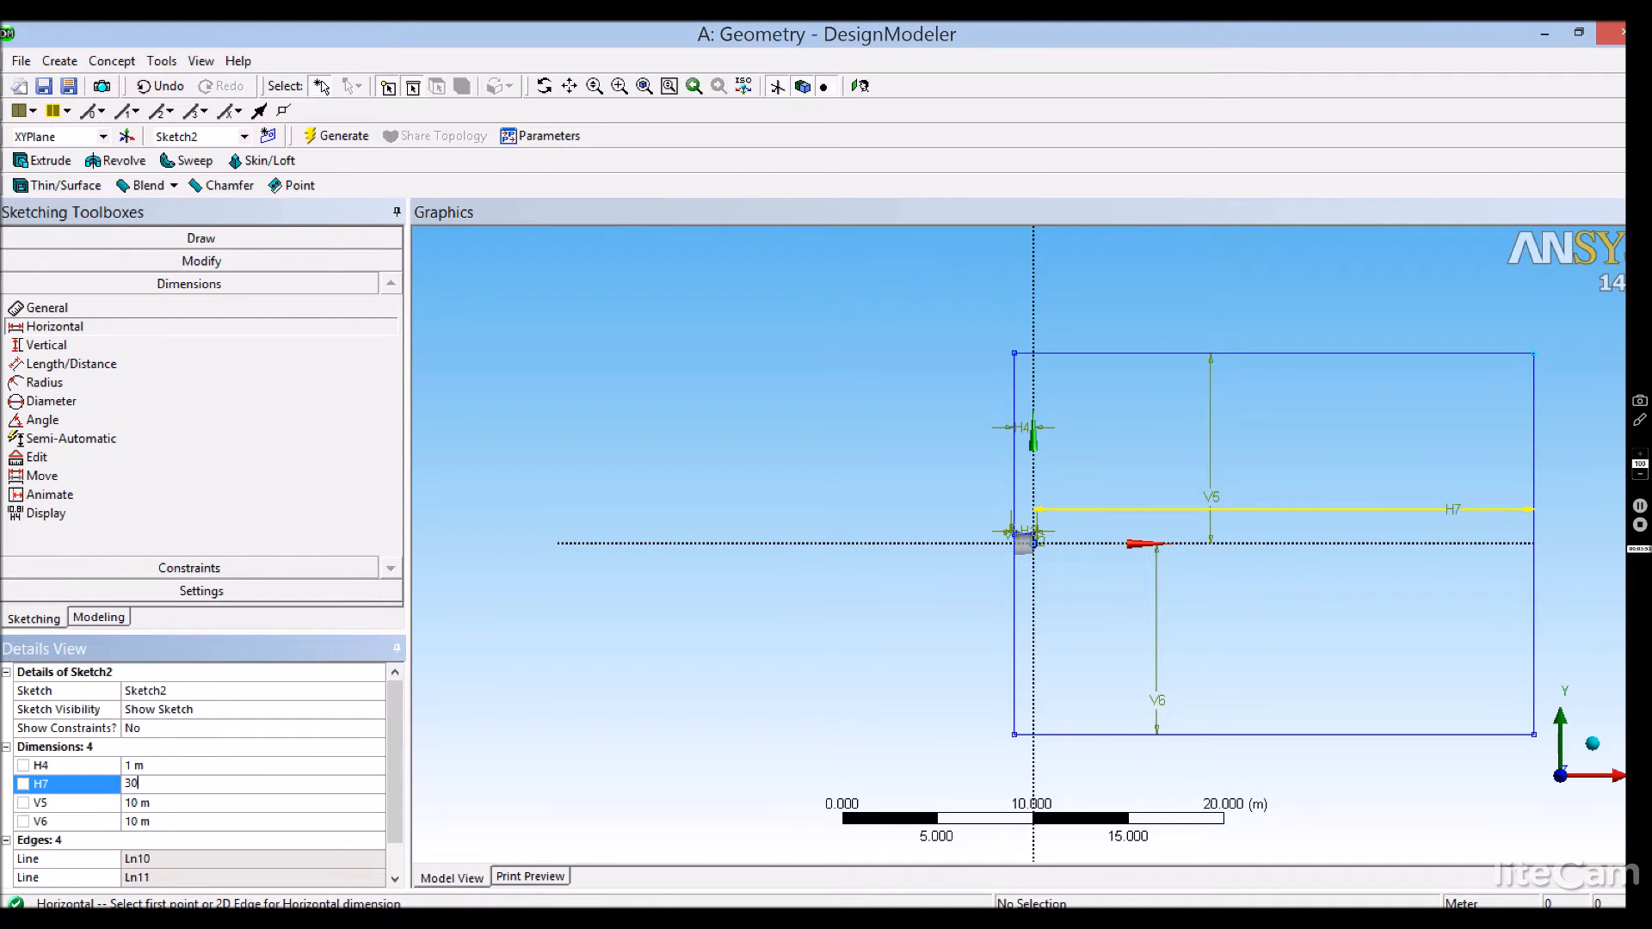
key(Return)
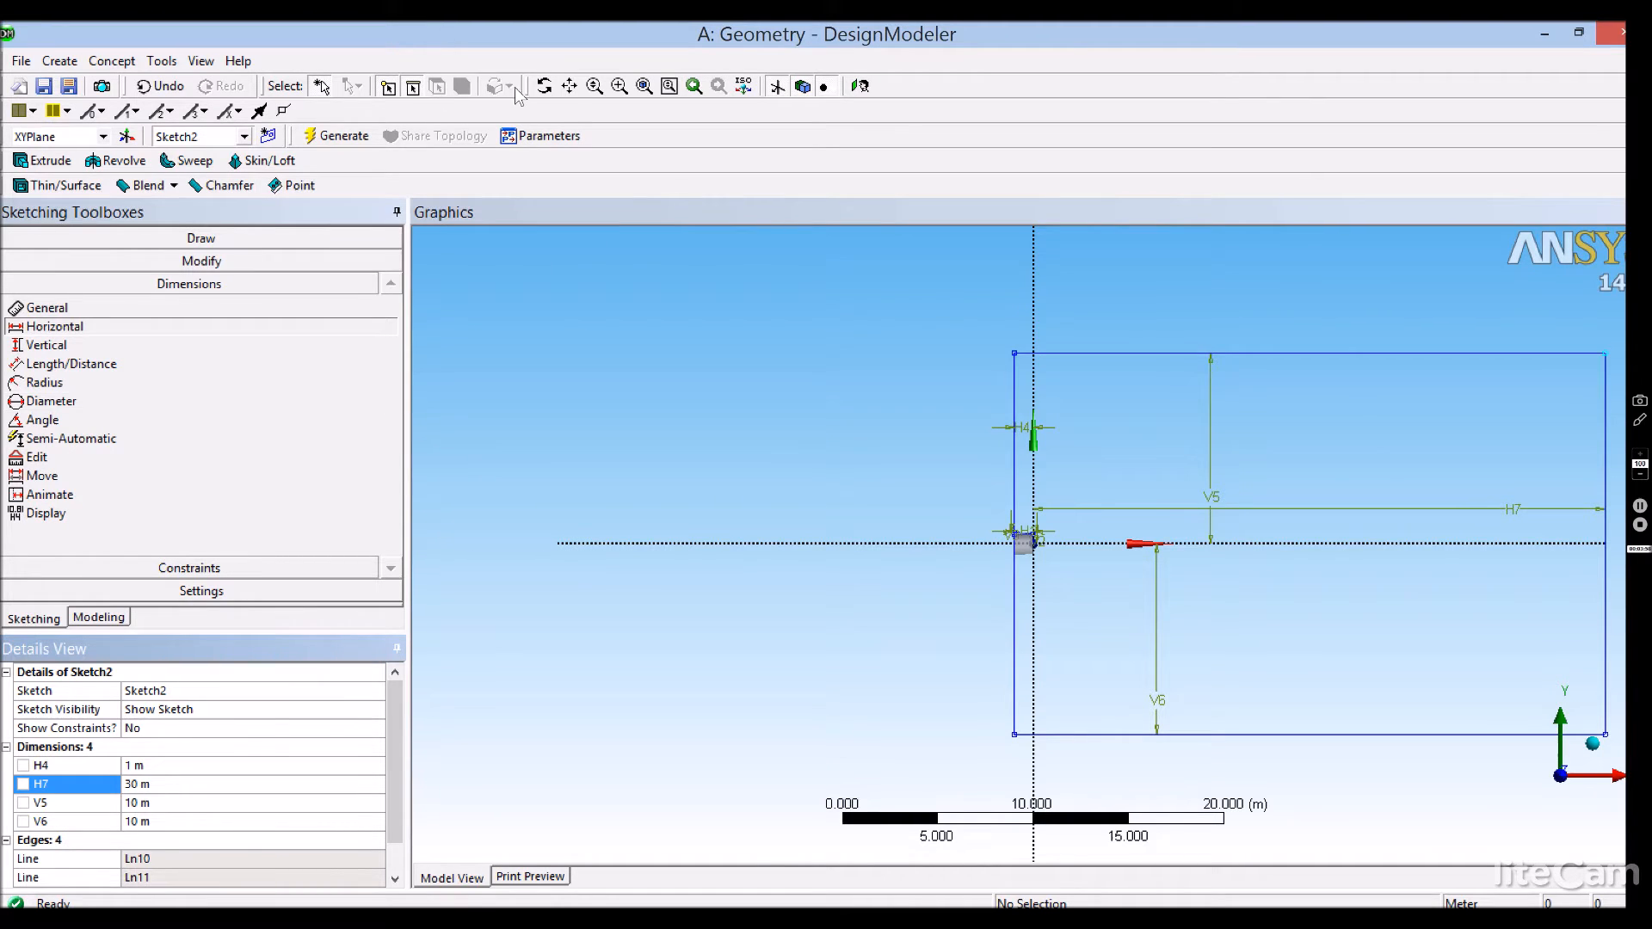
Start an Extrude of the rectangle sketch and set its direction to Both - Symmetric
click(568, 86)
drag(1098, 369, 858, 362)
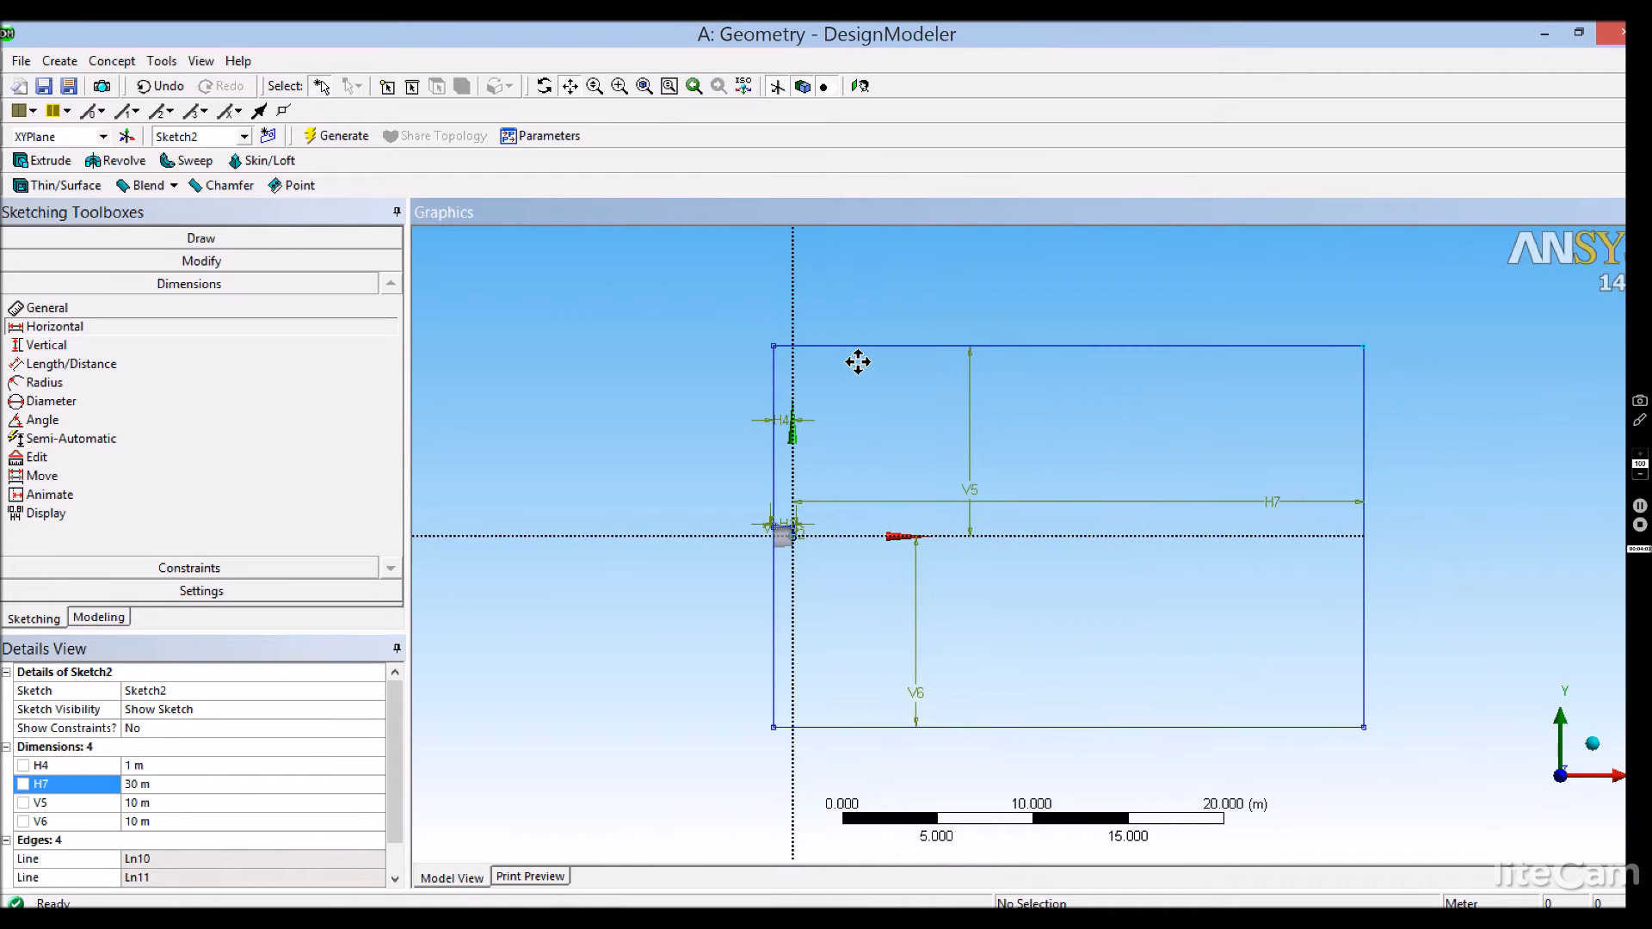
scroll(926, 554, up, 2)
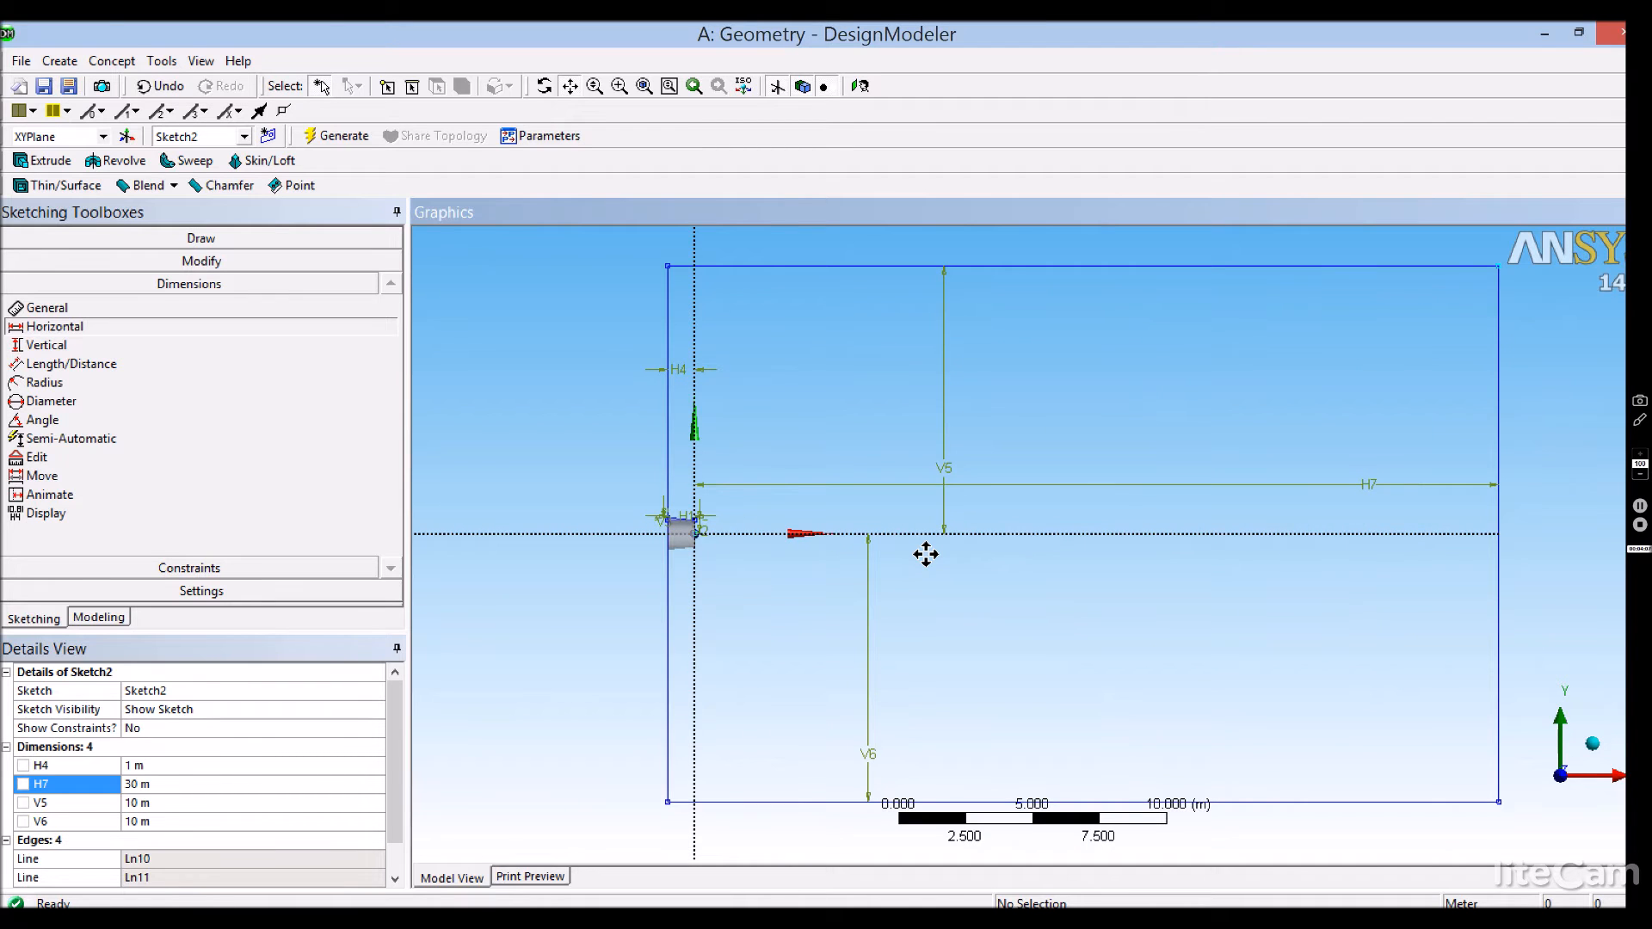
scroll(925, 554, down, 1)
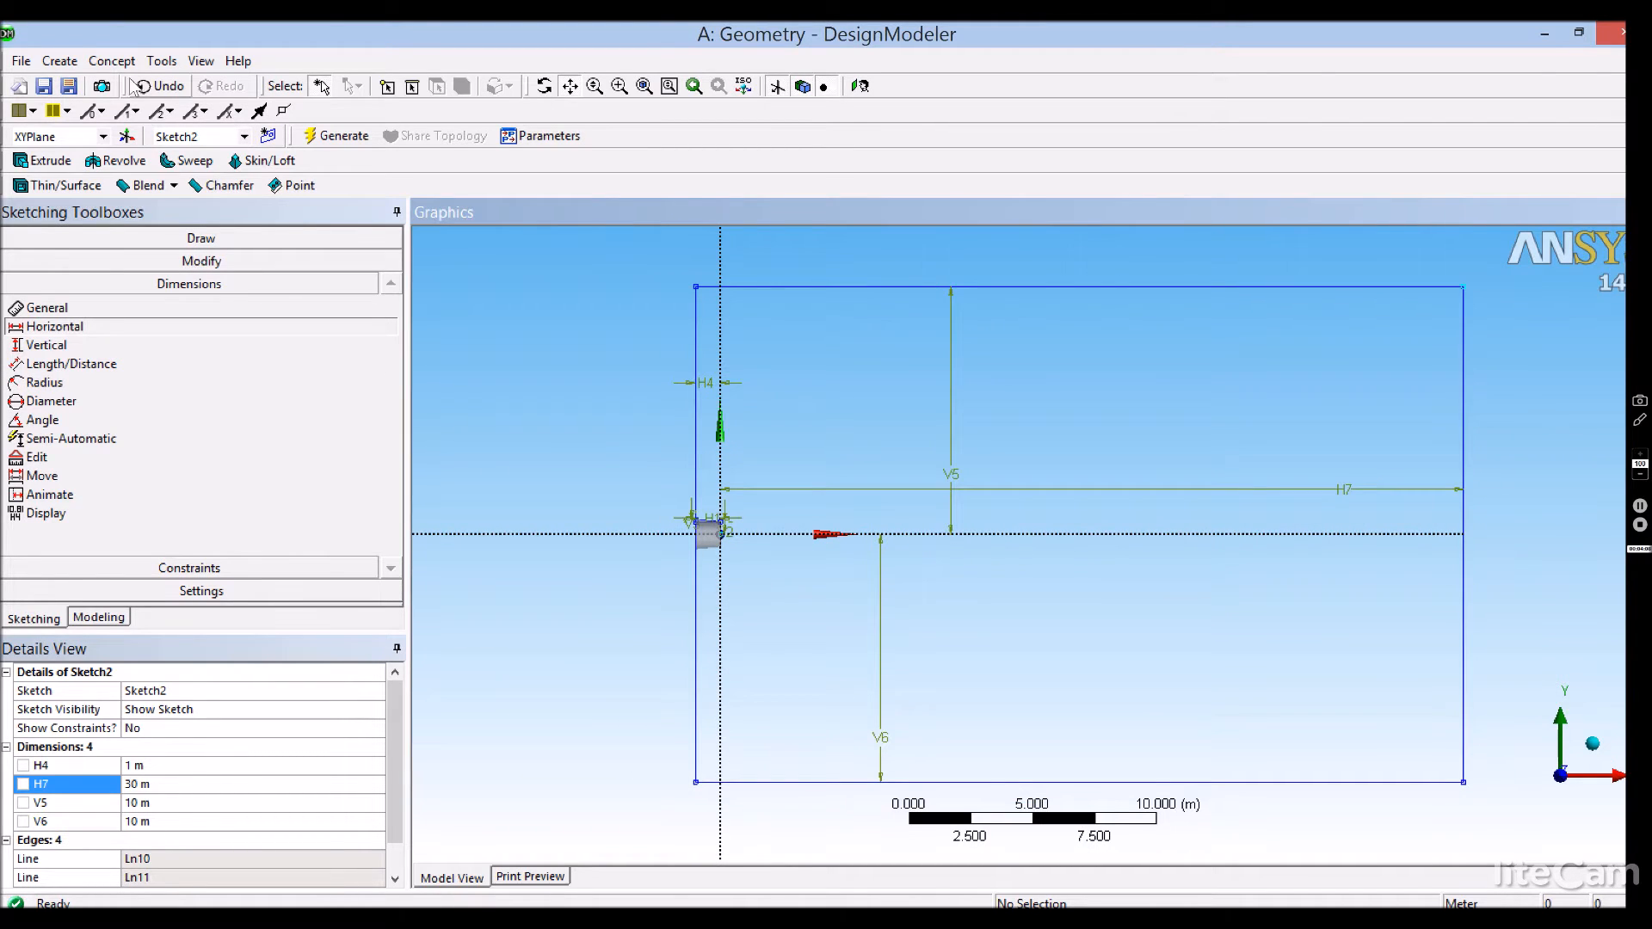
click(60, 61)
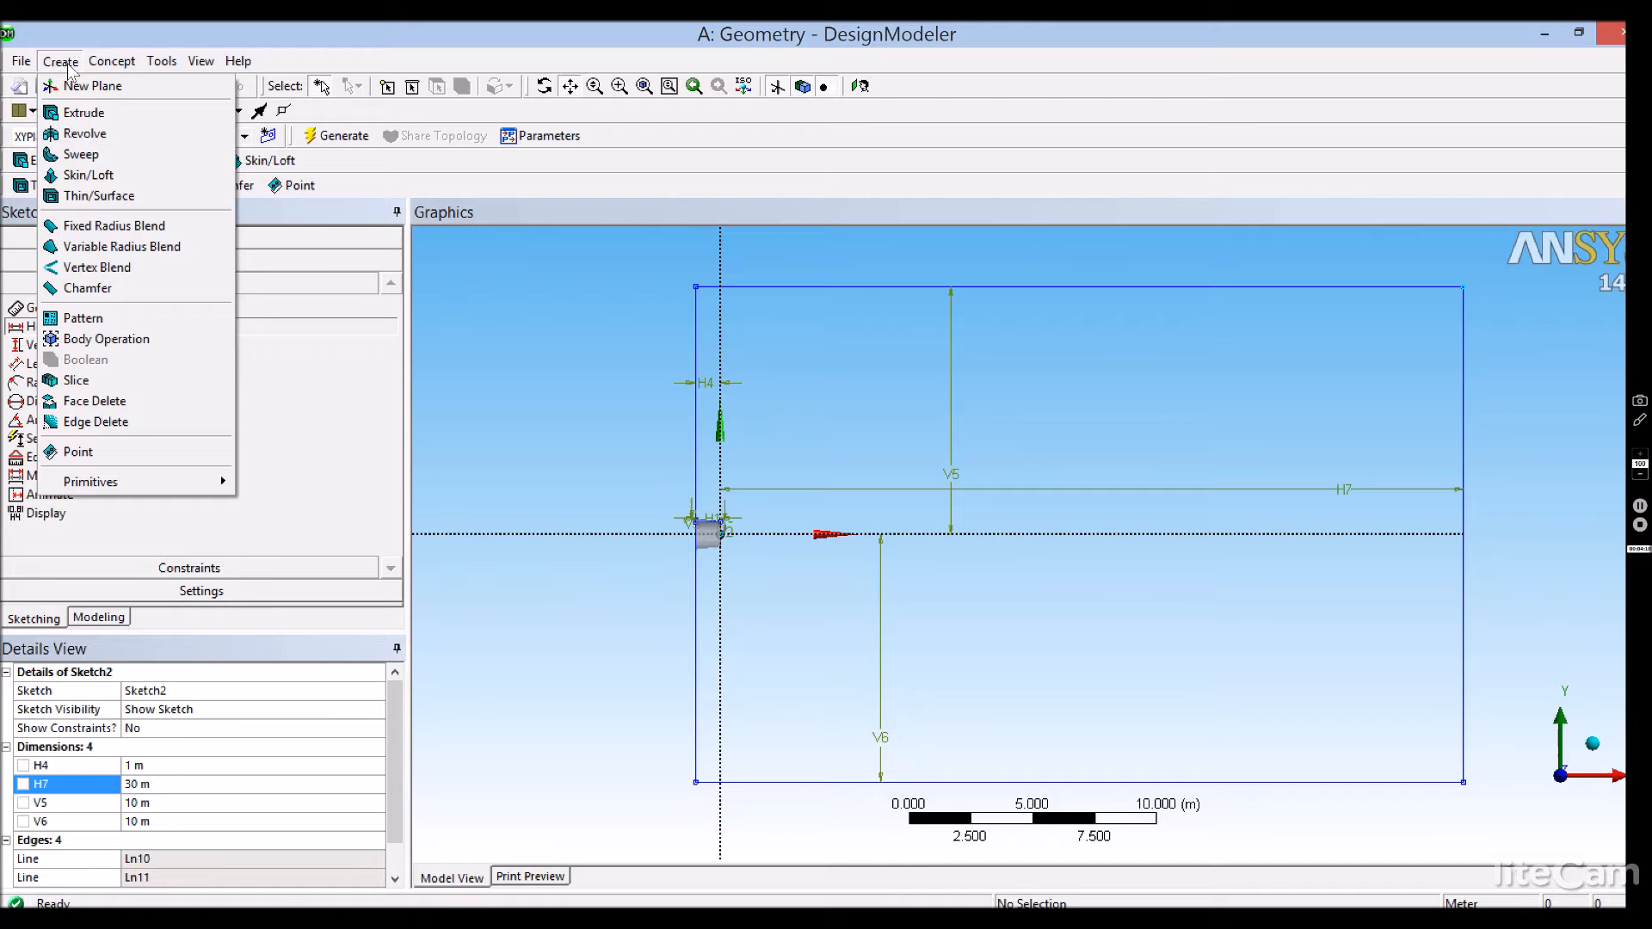
click(79, 111)
mouse_move(619, 493)
middle_down()
mouse_move(851, 527)
mouse_move(907, 513)
mouse_move(865, 552)
mouse_move(843, 546)
middle_up()
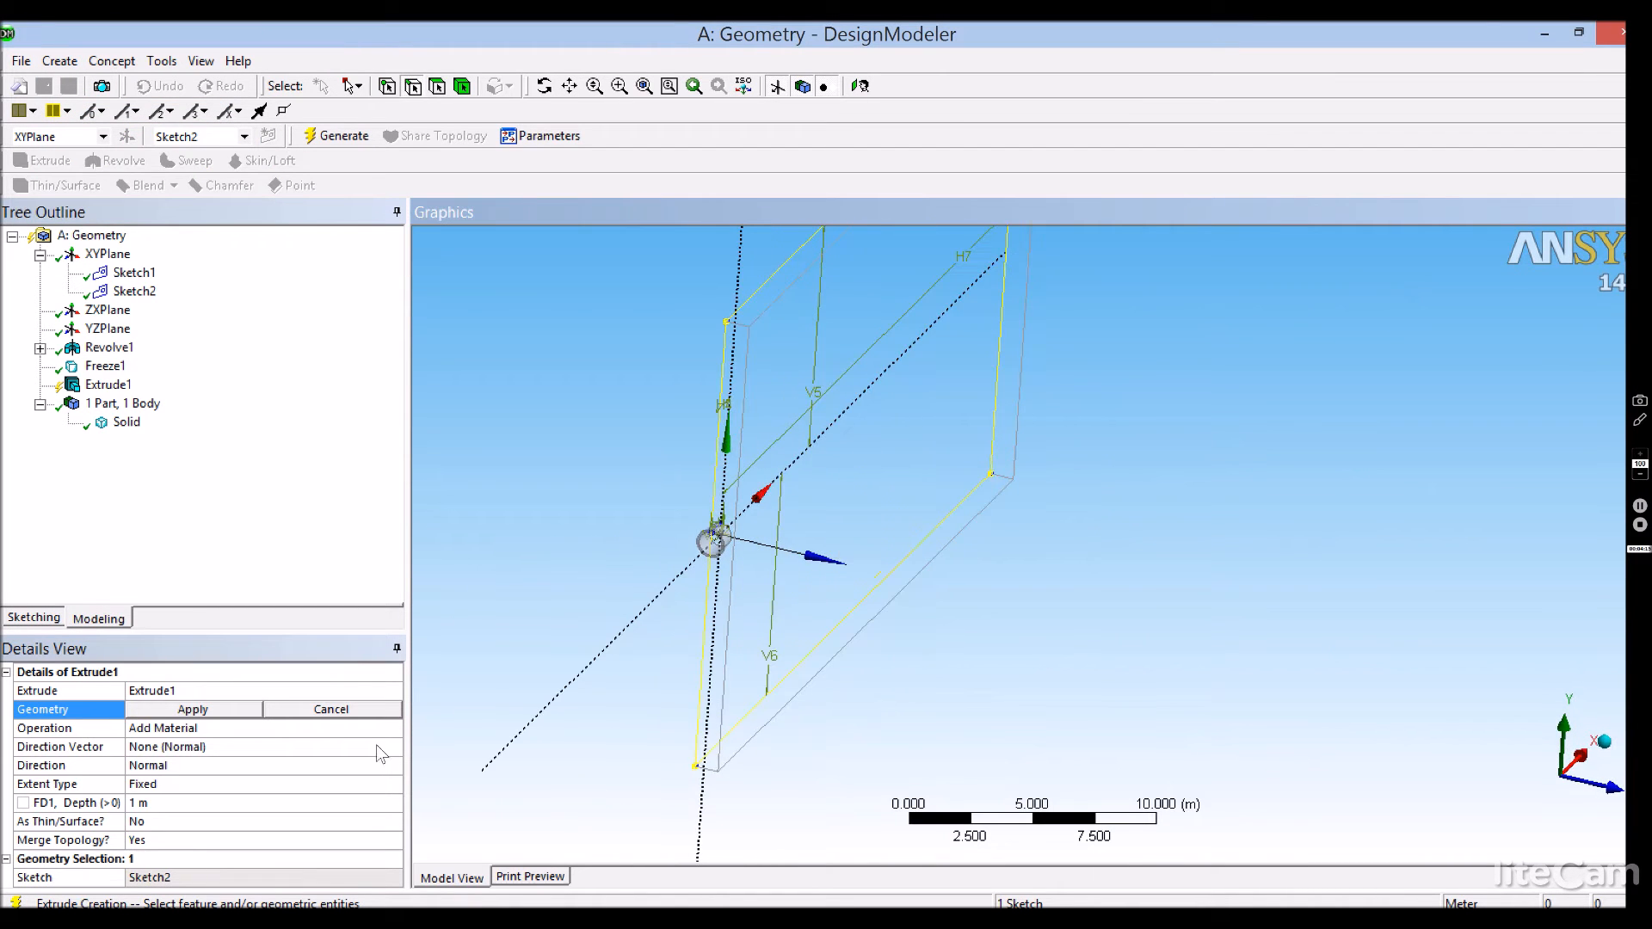
click(186, 802)
click(171, 804)
click(236, 766)
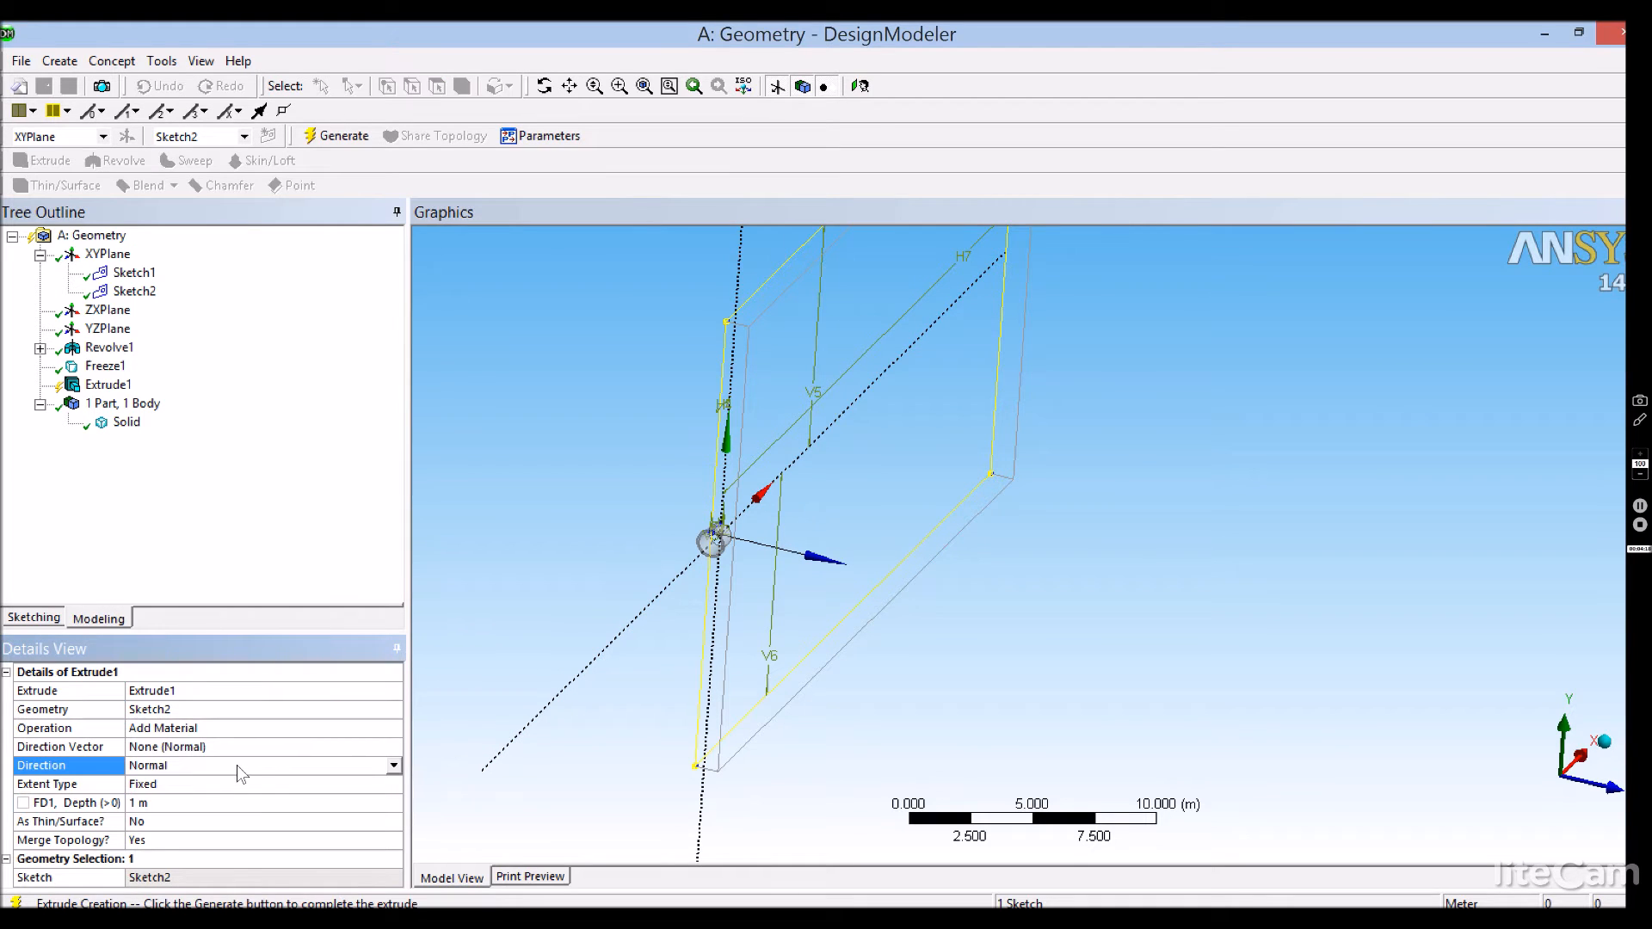
click(395, 766)
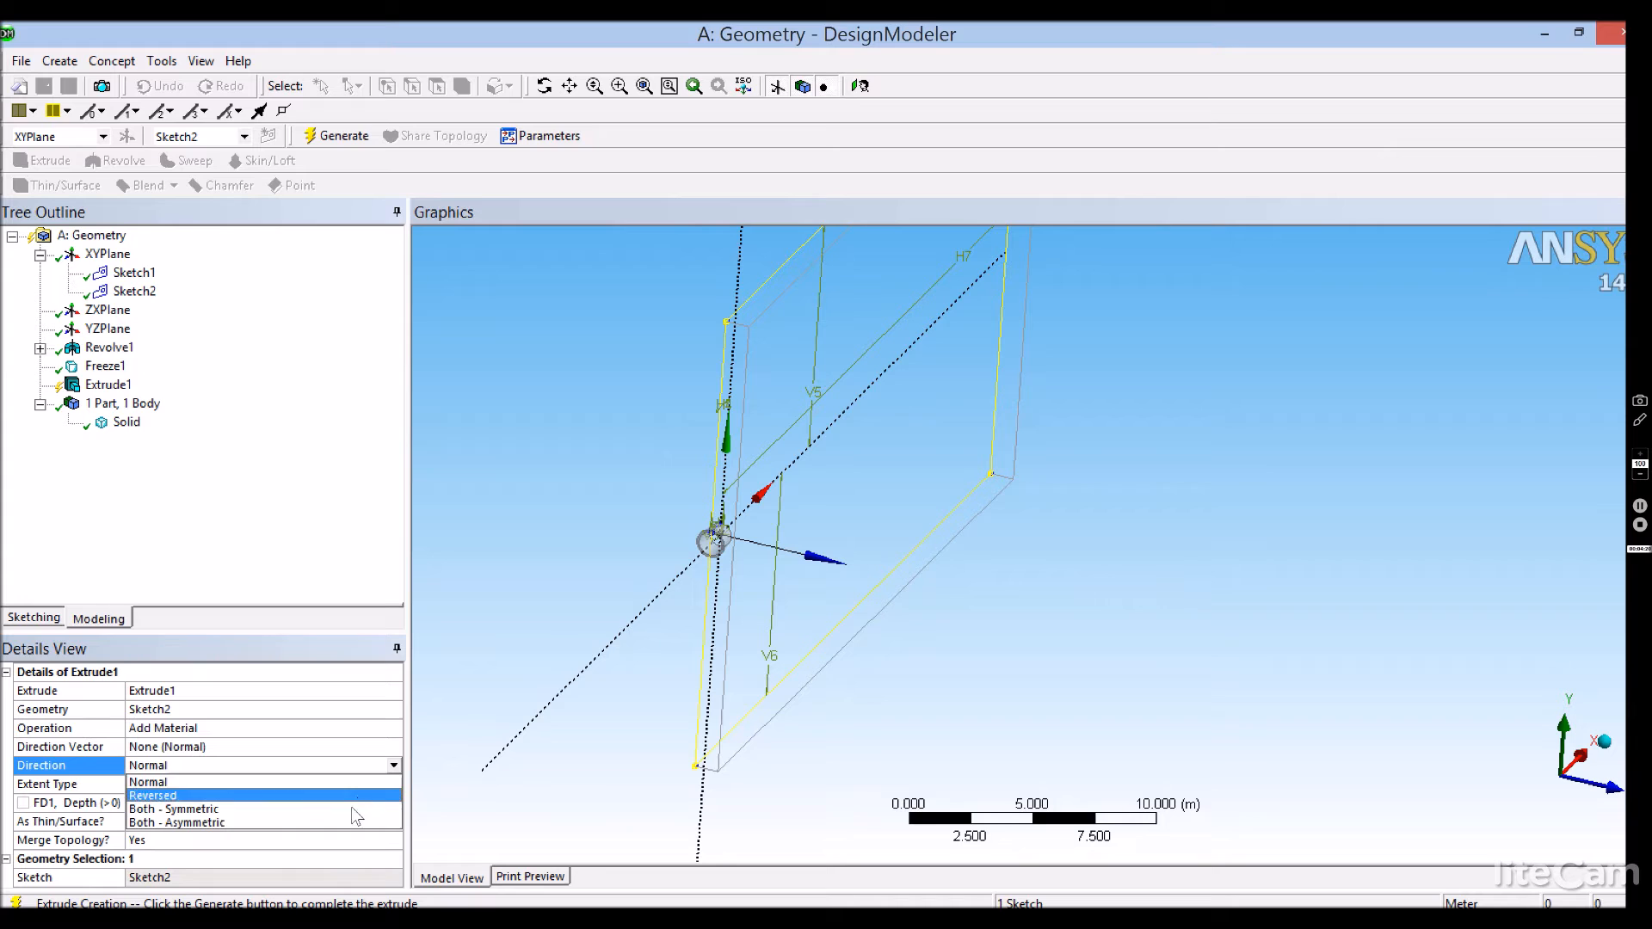
click(163, 807)
Set the extrusion depth to 10 m and generate the block around the tapered solid
click(163, 803)
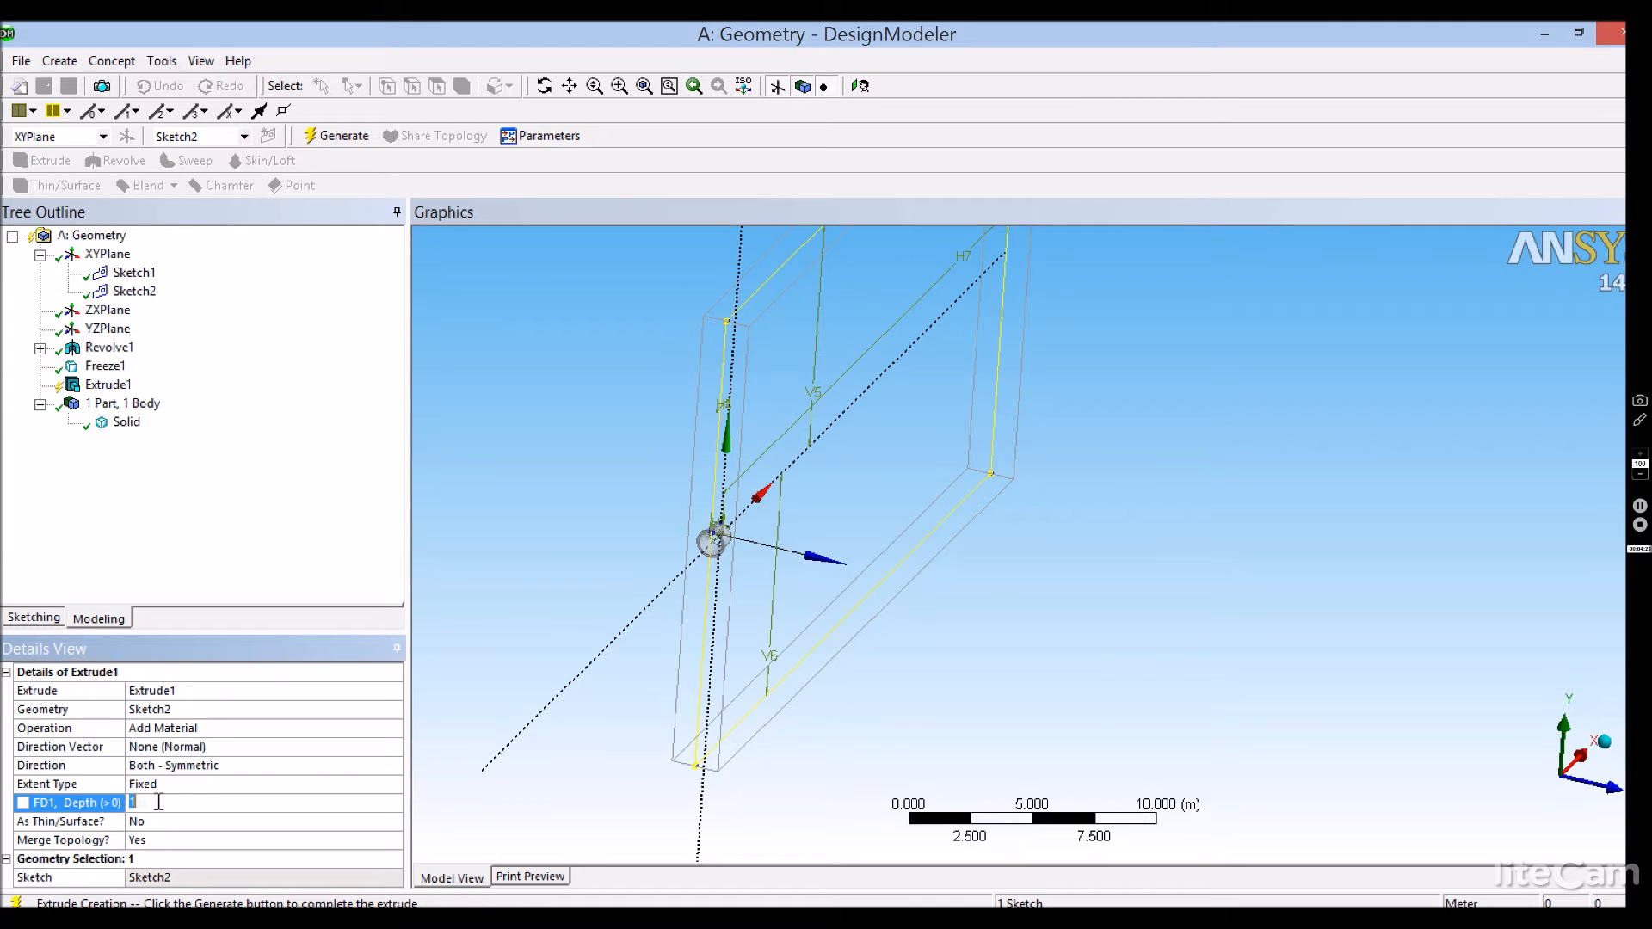
text(10)
key(Return)
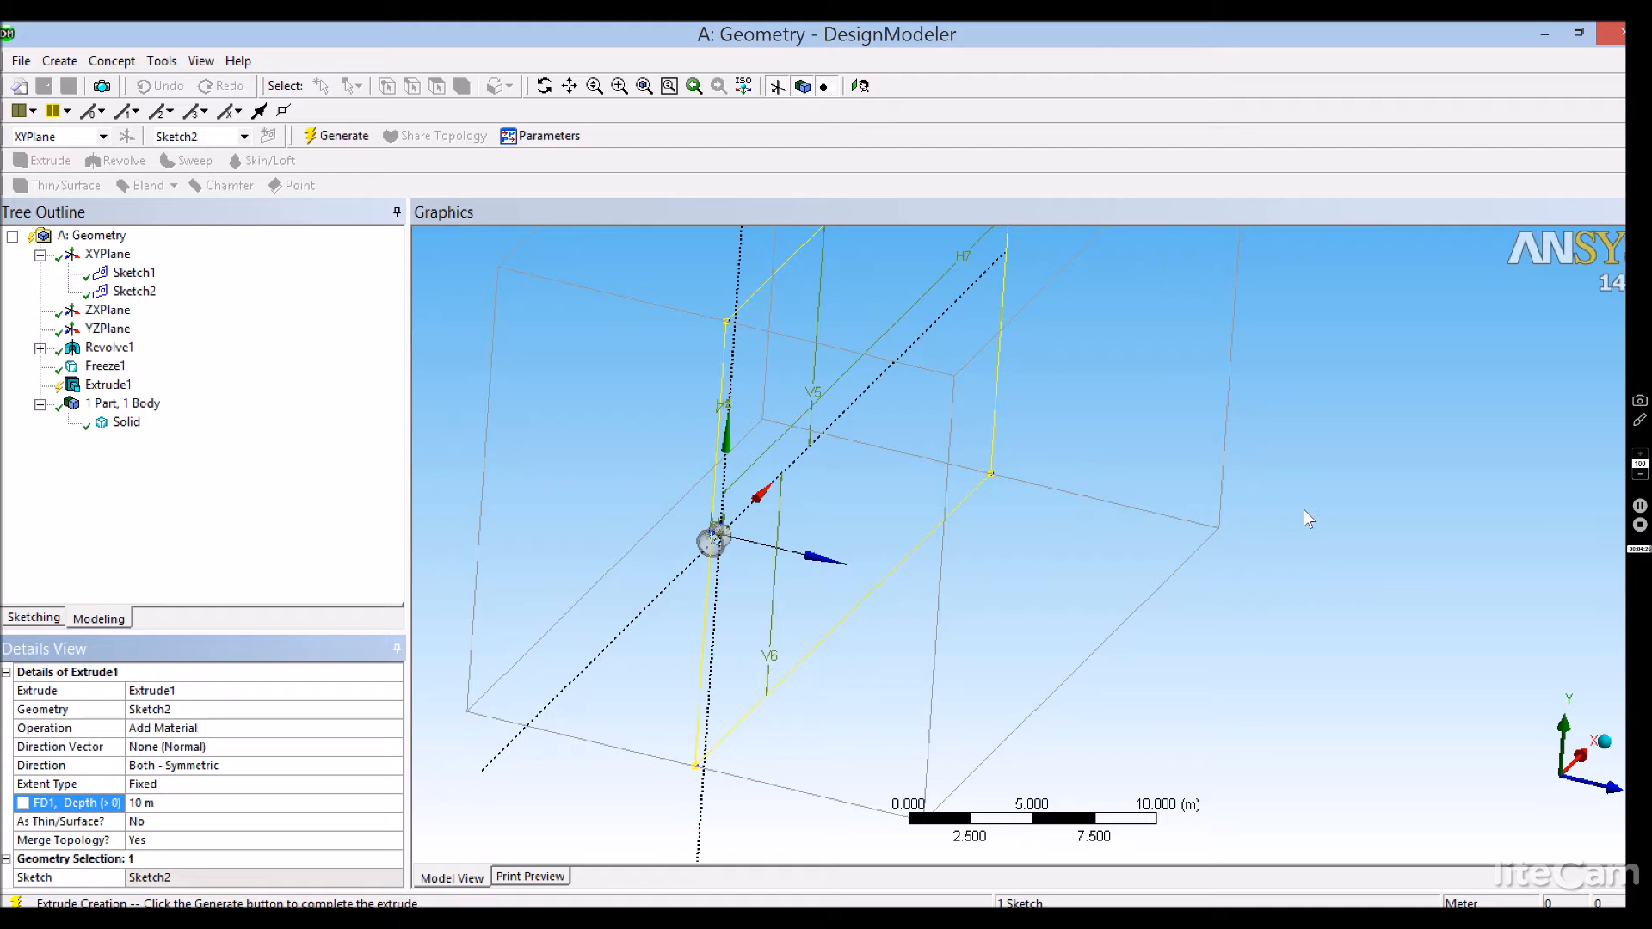
click(1256, 520)
mouse_move(1211, 540)
middle_down()
mouse_move(1174, 548)
mouse_move(1213, 608)
mouse_move(1091, 627)
mouse_move(1058, 553)
mouse_move(1117, 523)
mouse_move(1190, 545)
mouse_move(999, 602)
mouse_move(1053, 644)
mouse_move(1073, 641)
mouse_move(1054, 626)
mouse_move(1113, 523)
mouse_move(1075, 526)
middle_up()
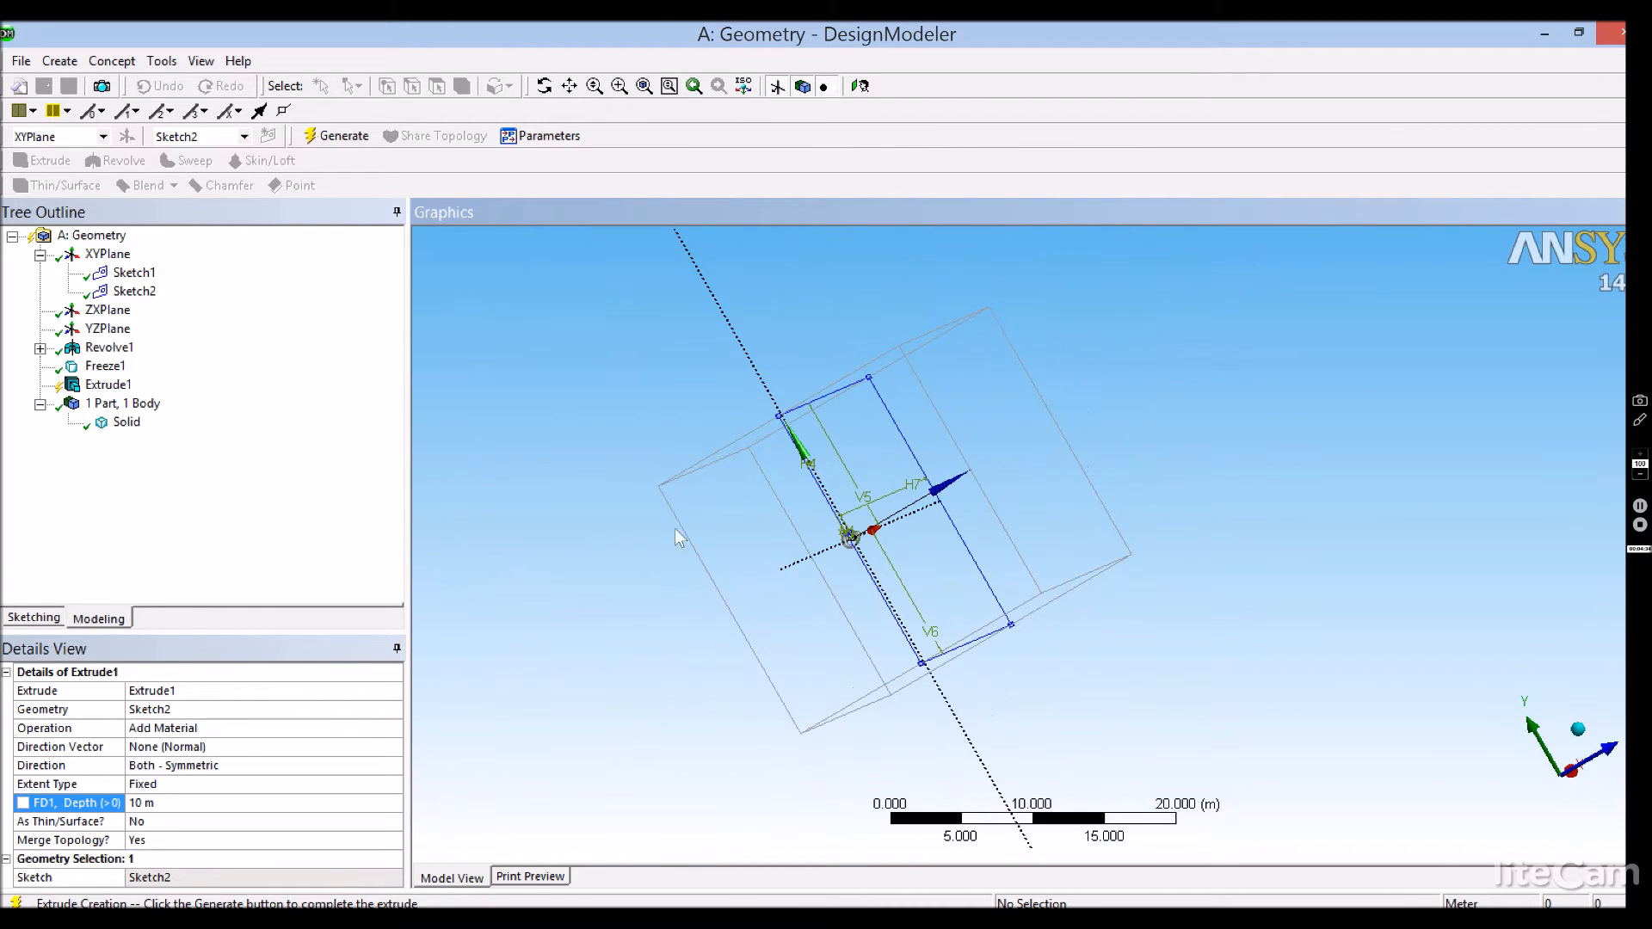
click(337, 136)
Examine the extruded block from several angles and check the two solid bodies in the model
middle_drag(1035, 642, 738, 571)
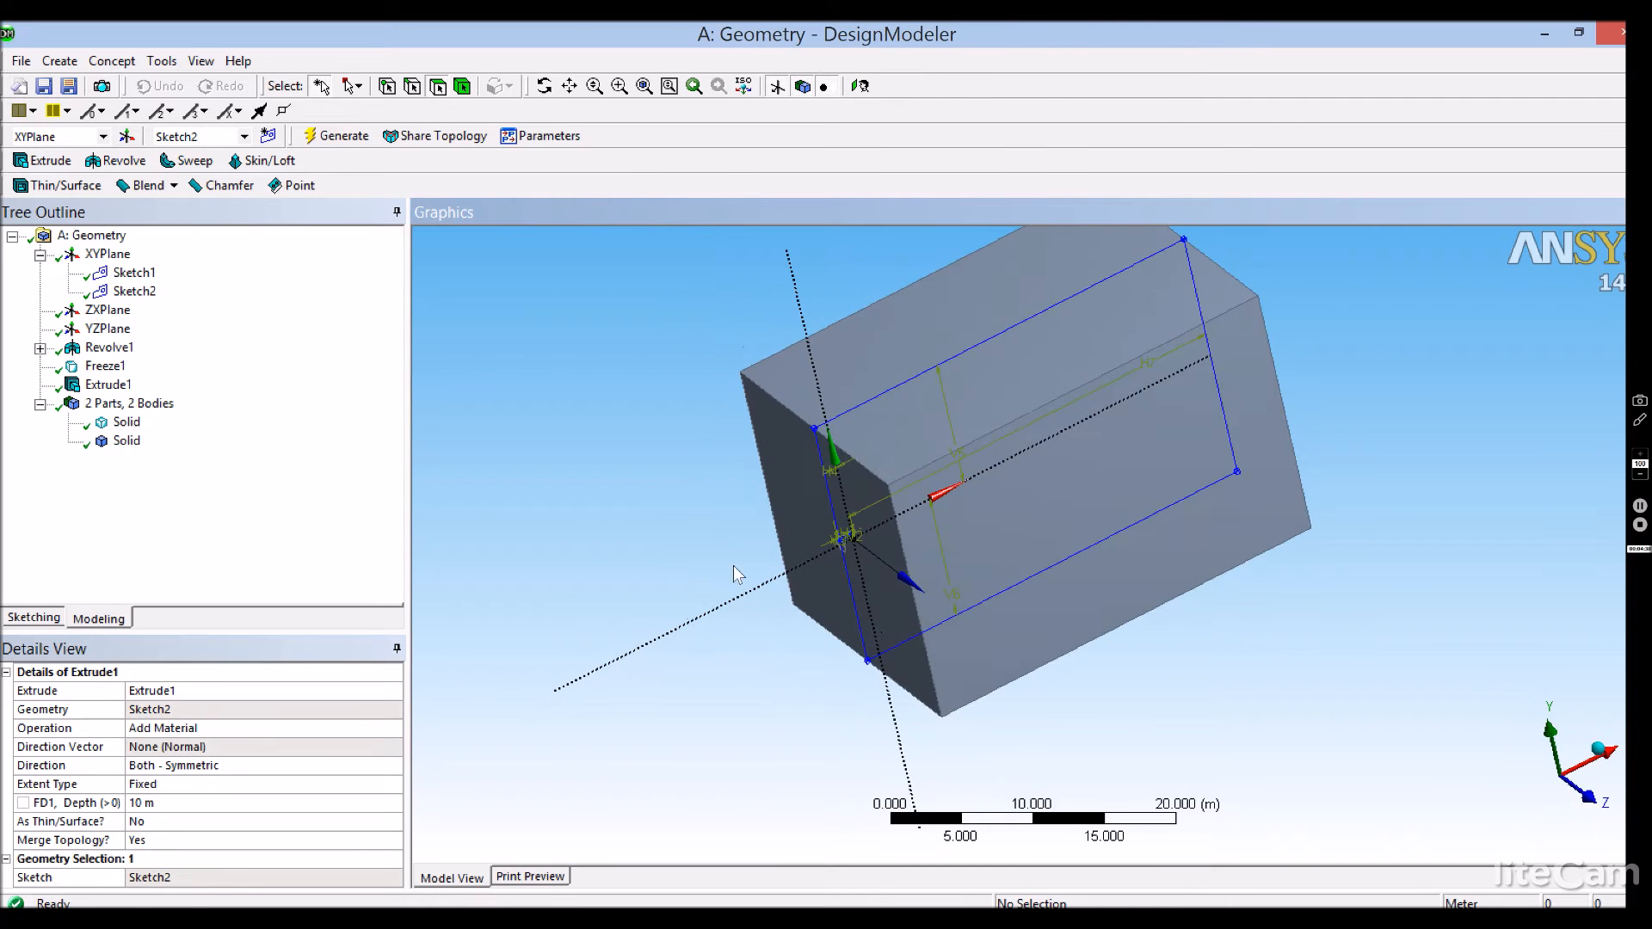
middle_drag(850, 497, 1022, 516)
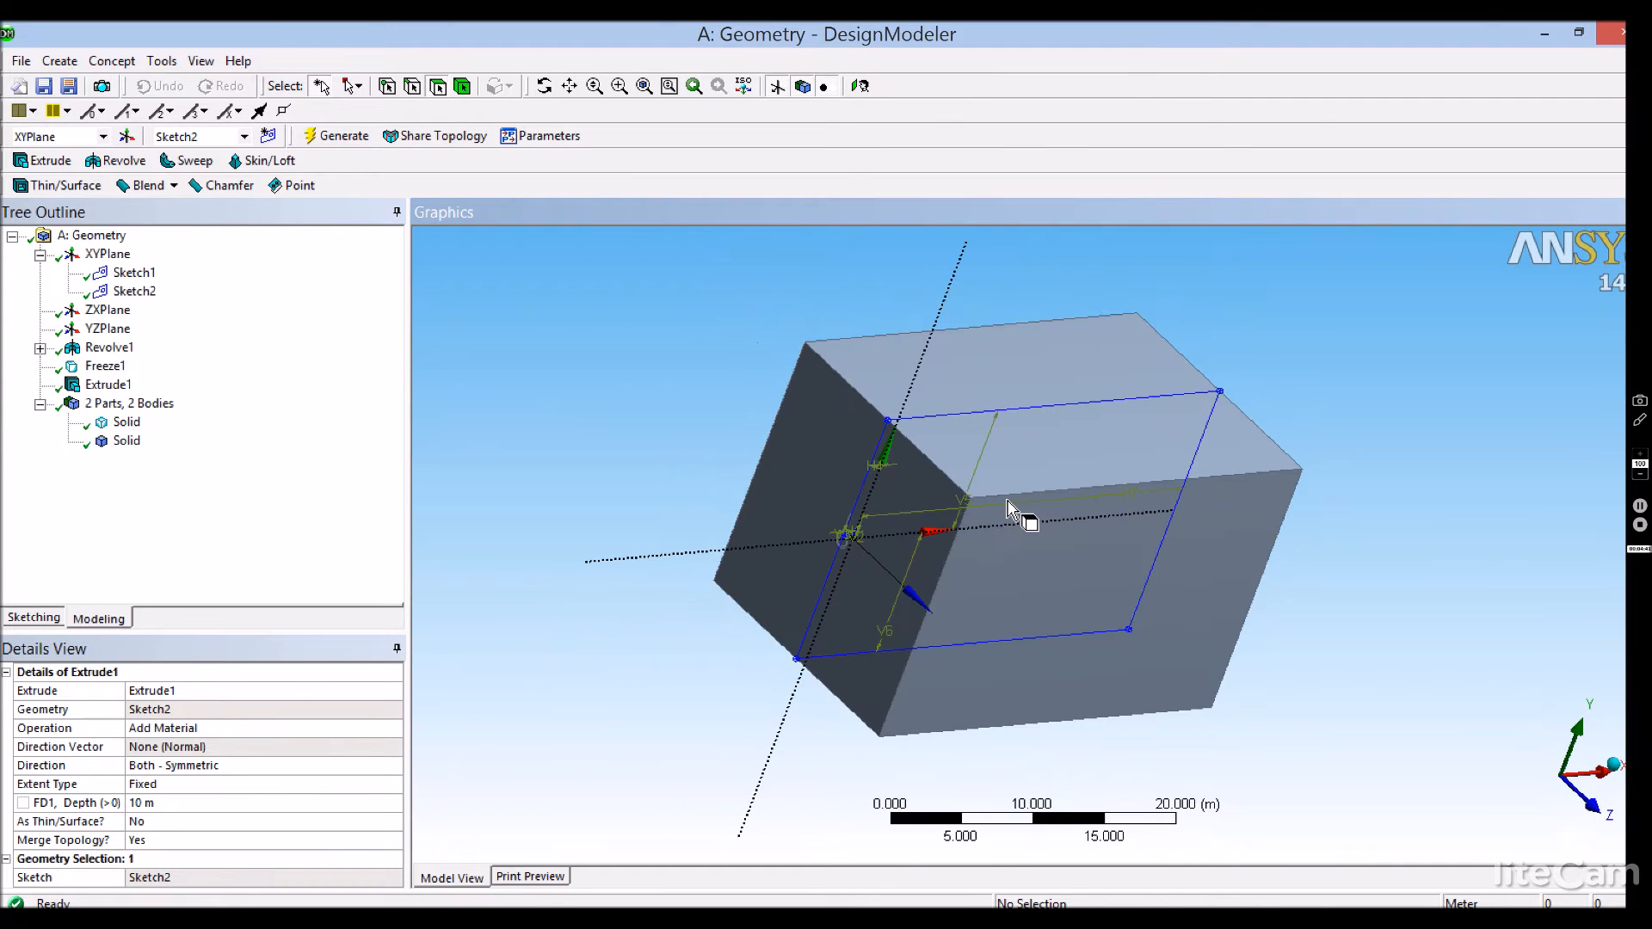
click(129, 422)
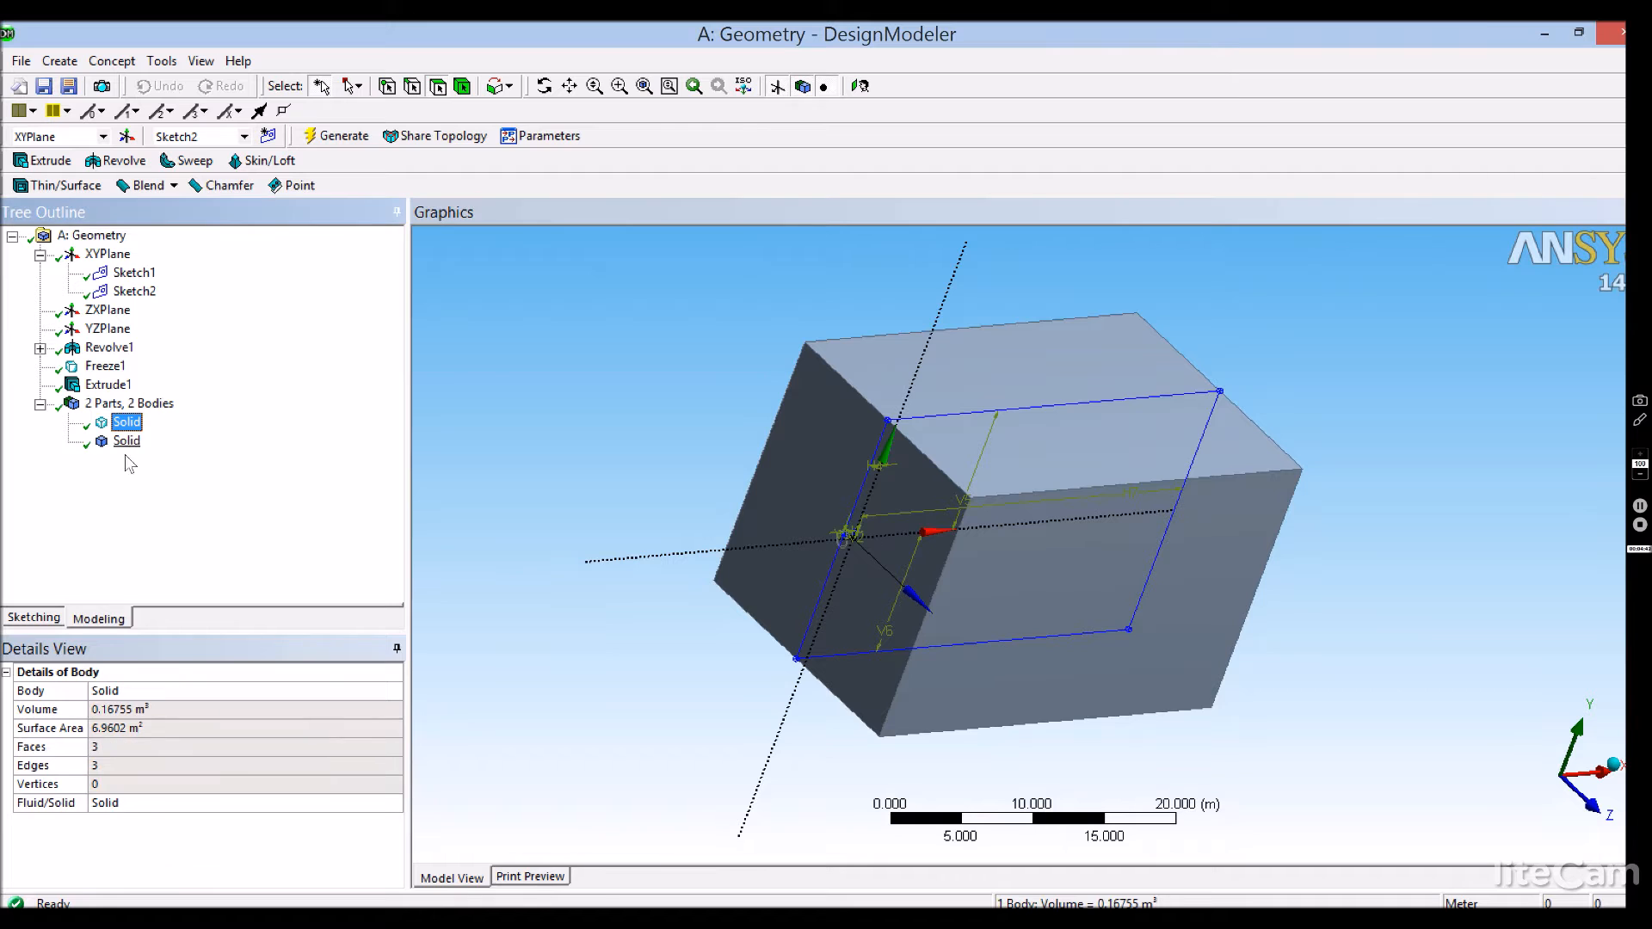
click(125, 441)
click(127, 422)
click(638, 629)
scroll(841, 637, up, 5)
scroll(841, 637, down, 5)
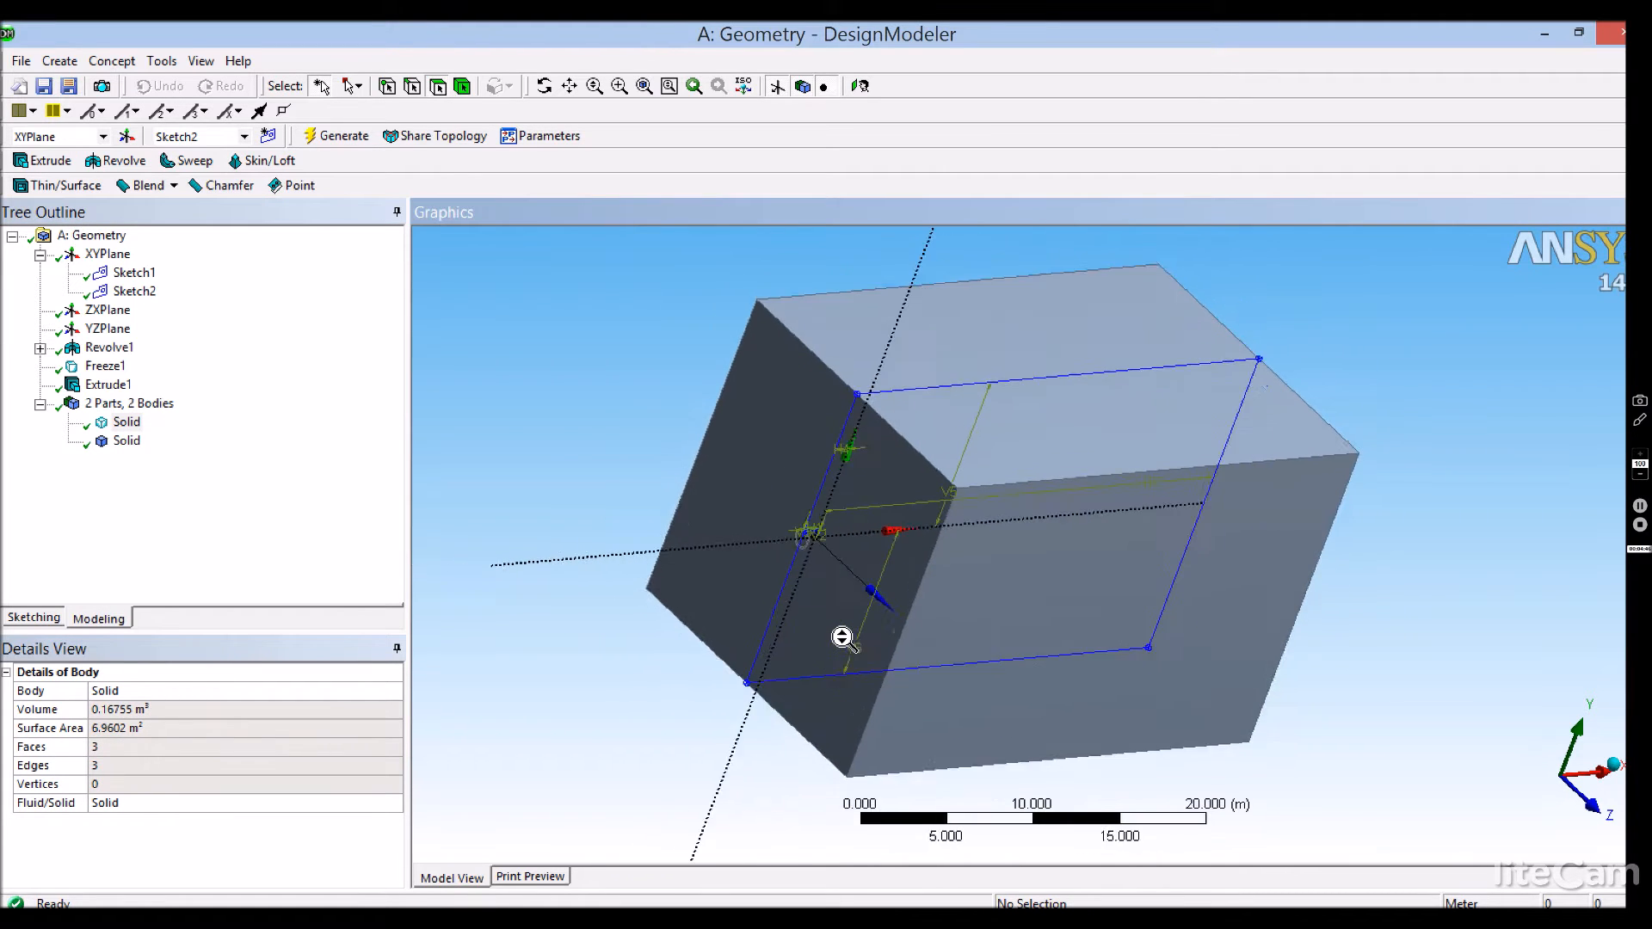
scroll(842, 638, down, 1)
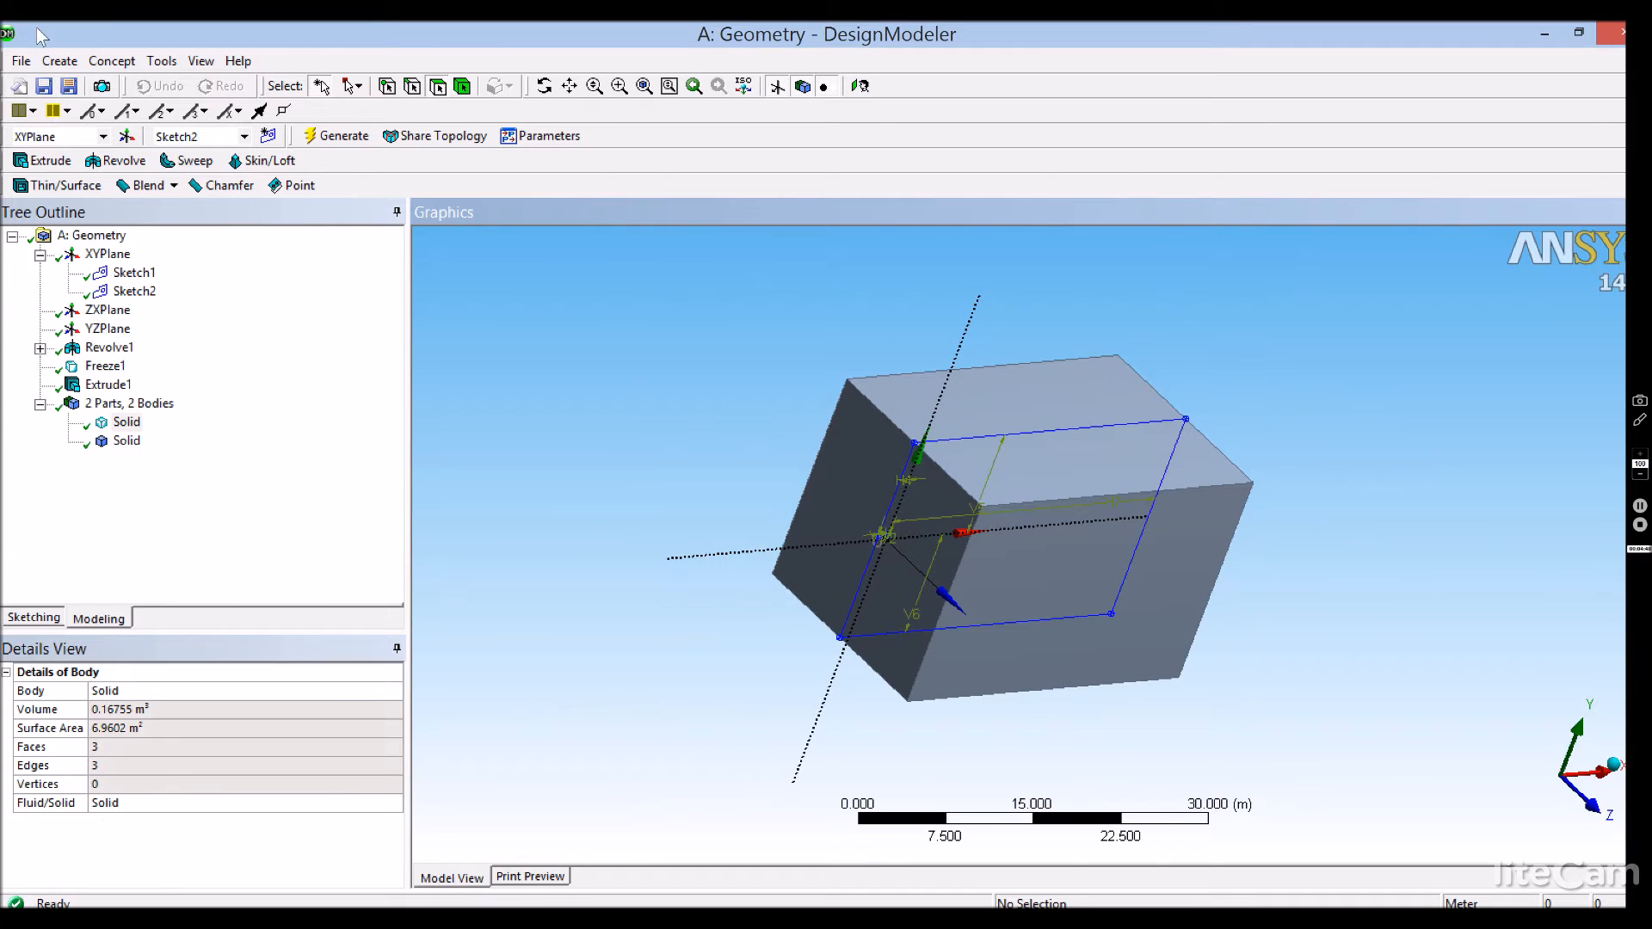
Create a Cut Material body operation that uses the frozen hollow solid to cut the surrounding block, and generate it
click(62, 65)
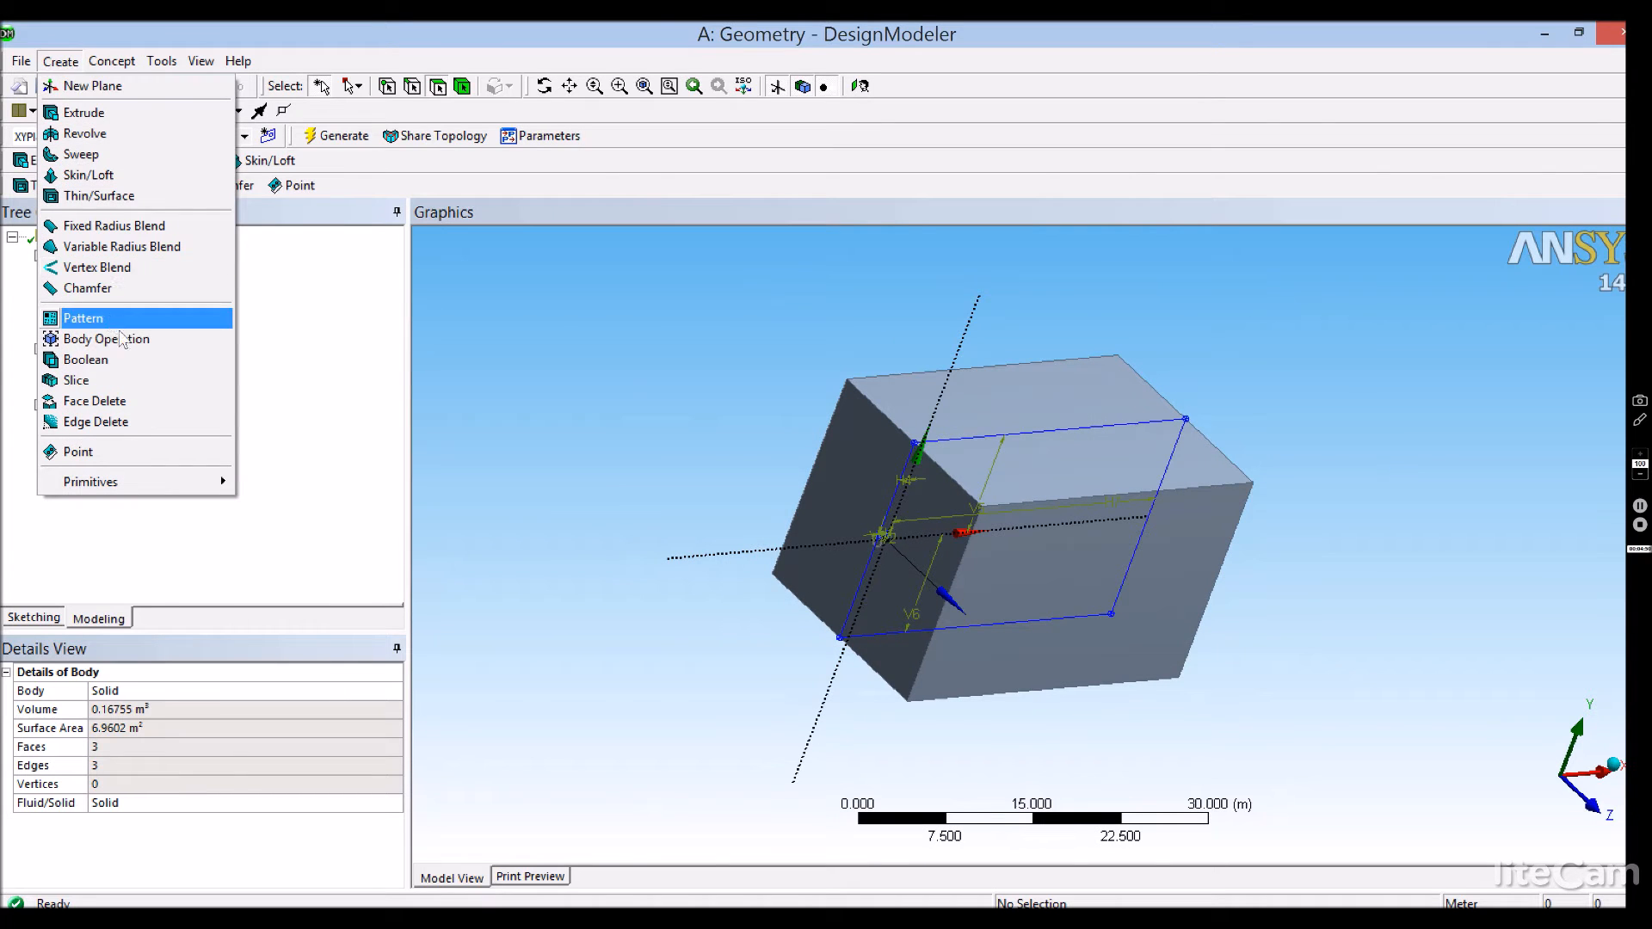
click(123, 338)
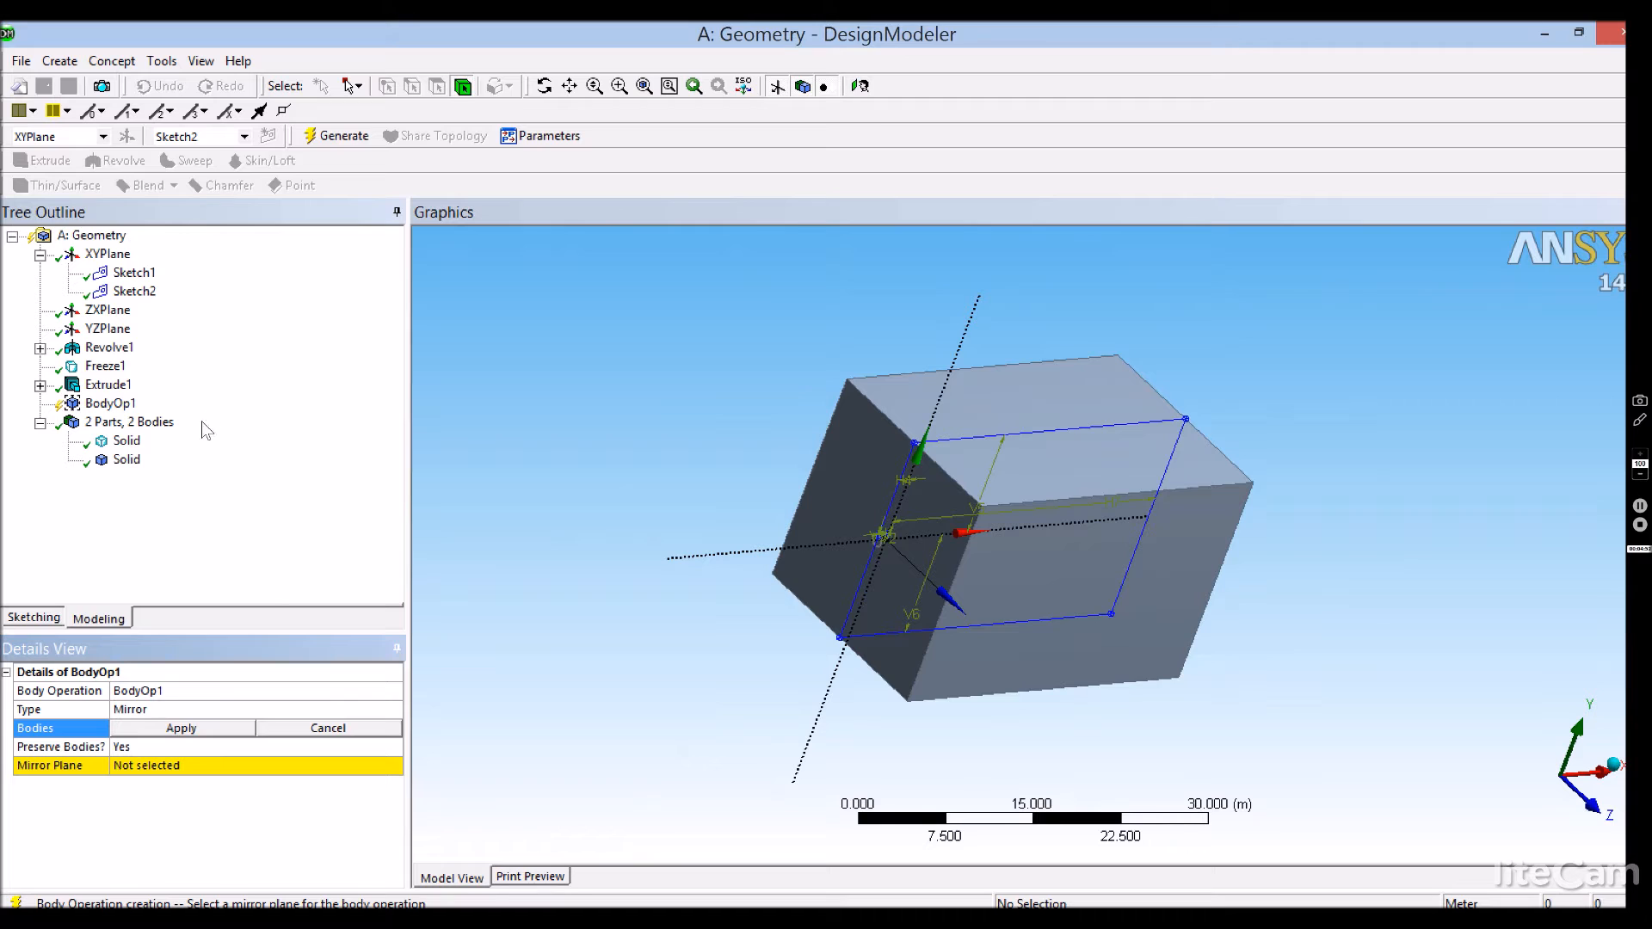
click(127, 441)
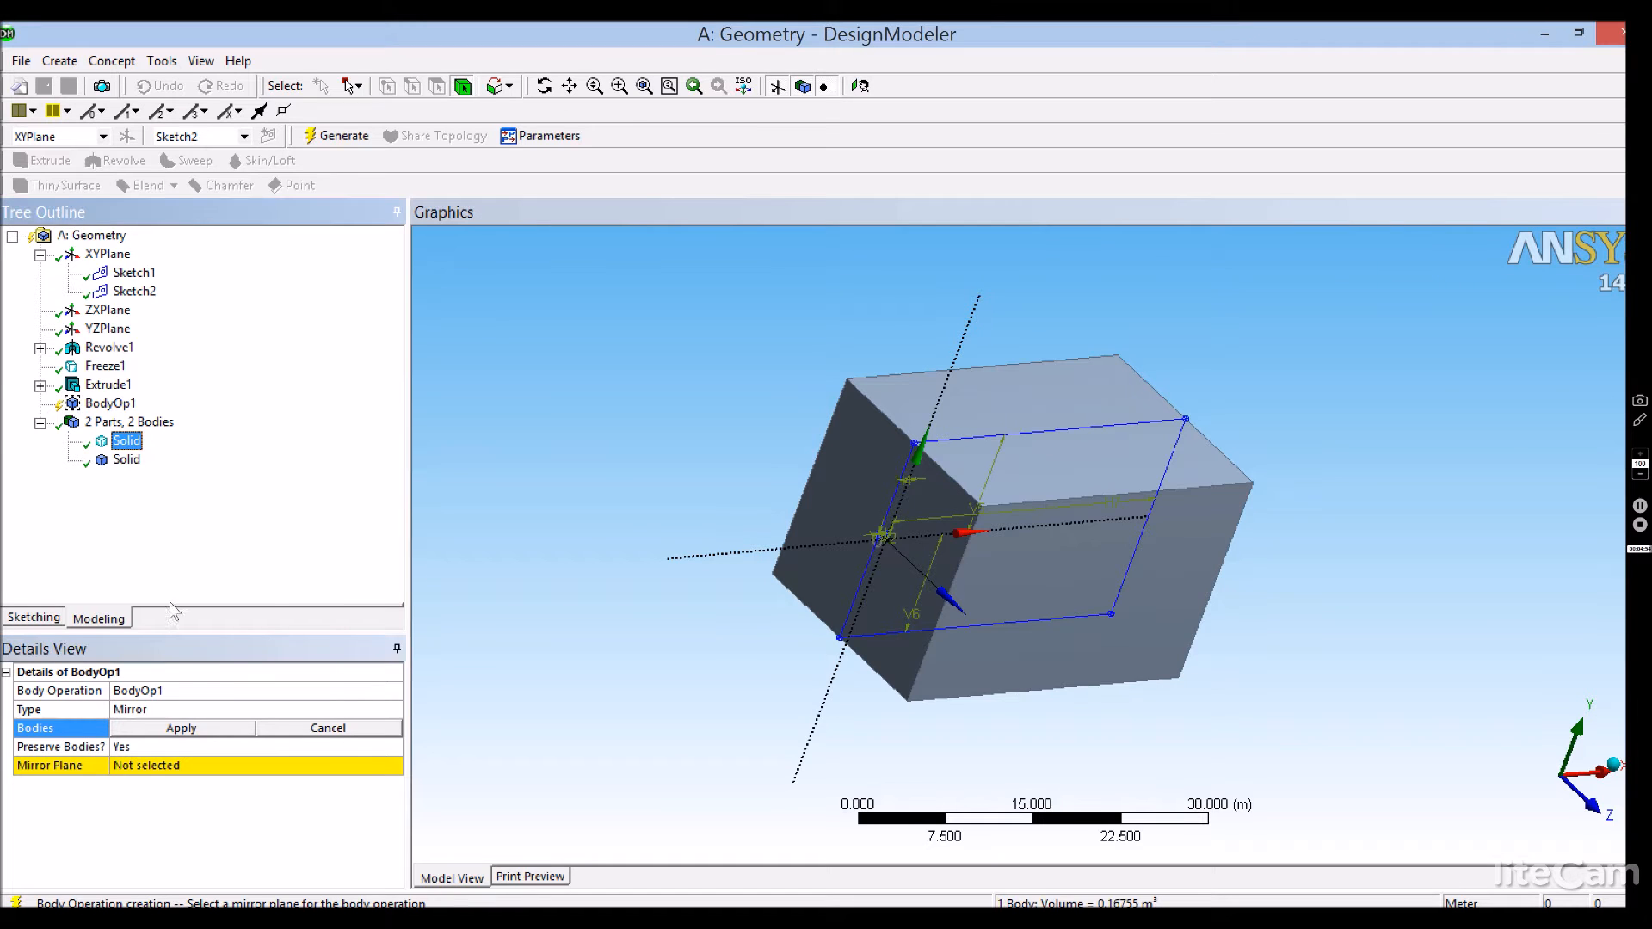
click(245, 708)
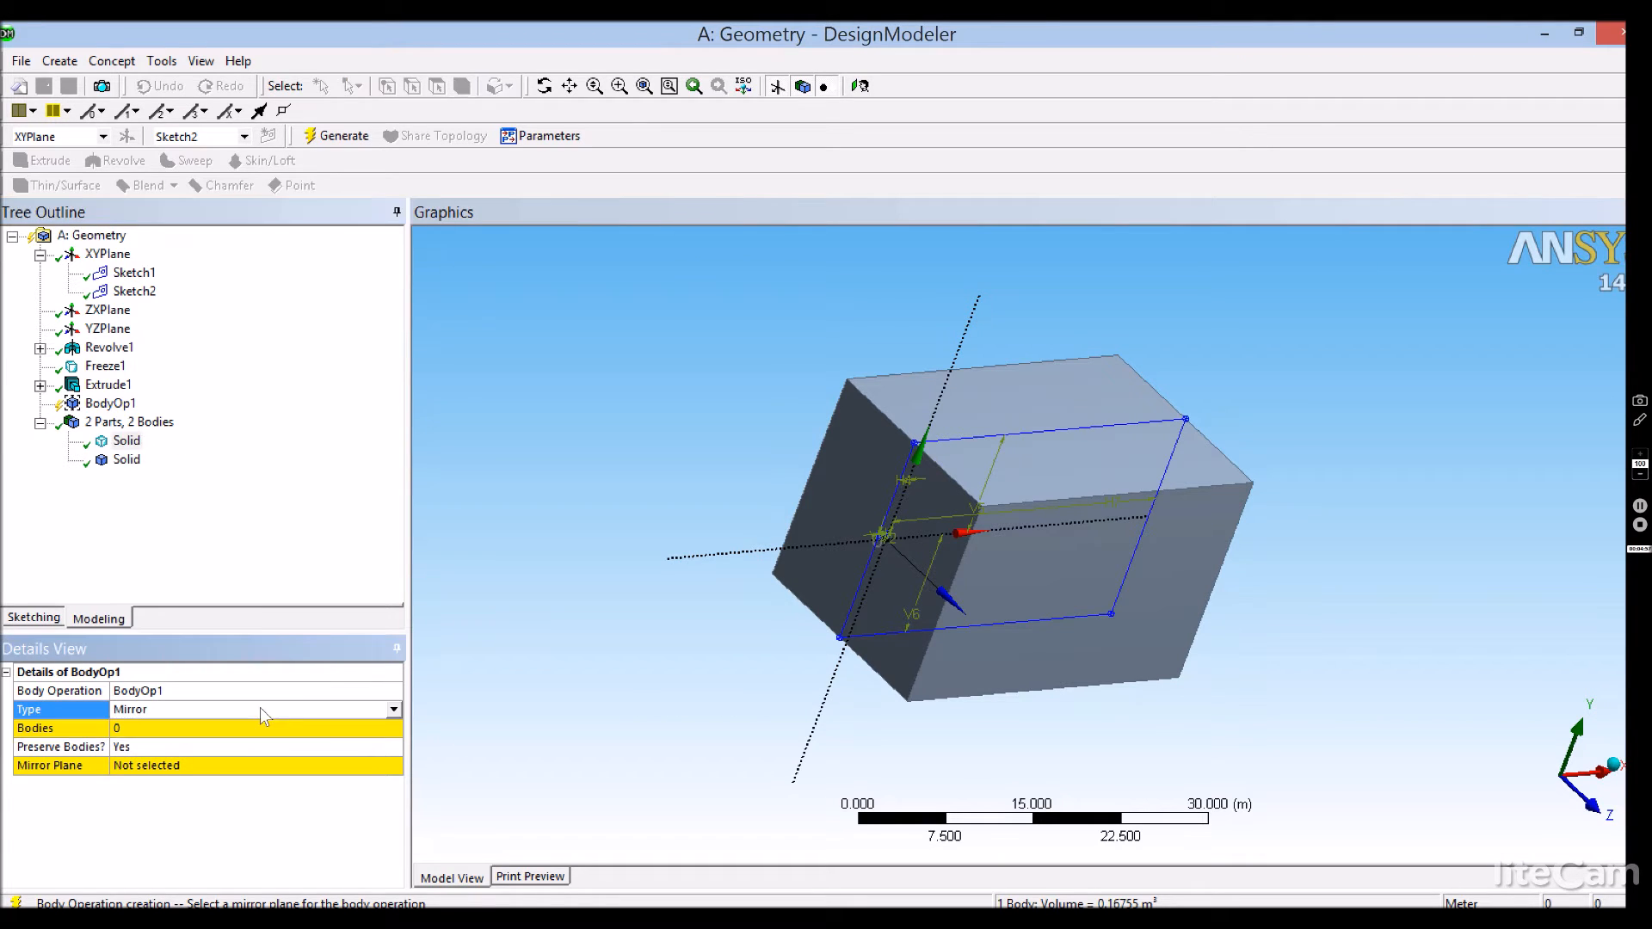
click(393, 709)
drag(392, 740, 392, 766)
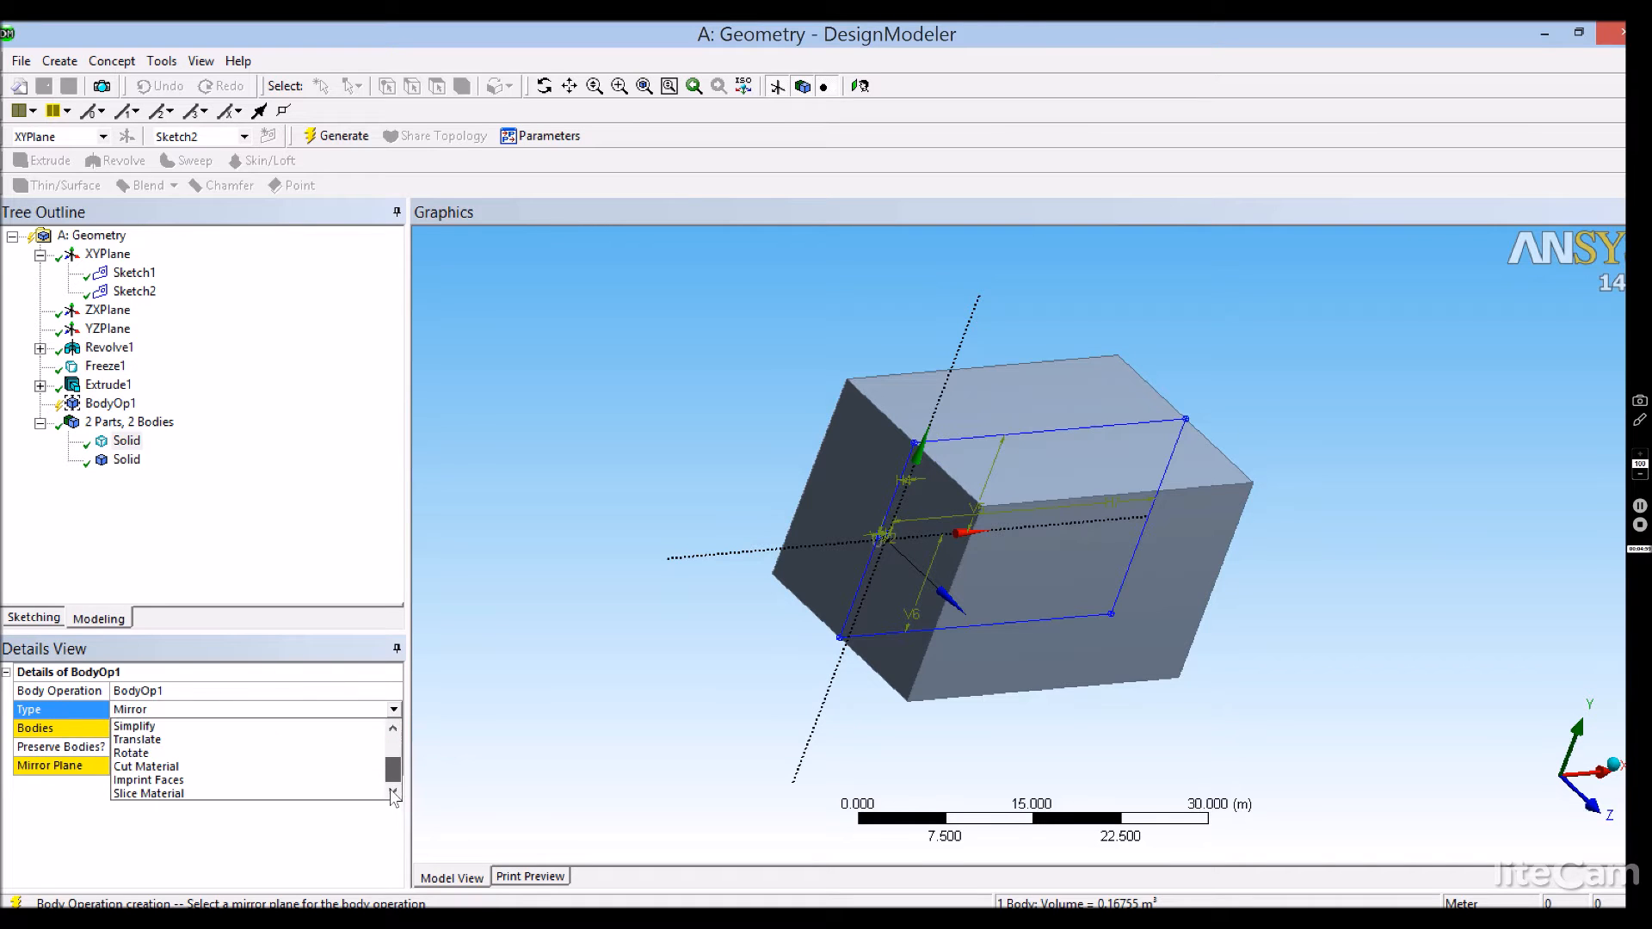
click(277, 767)
click(242, 729)
click(126, 440)
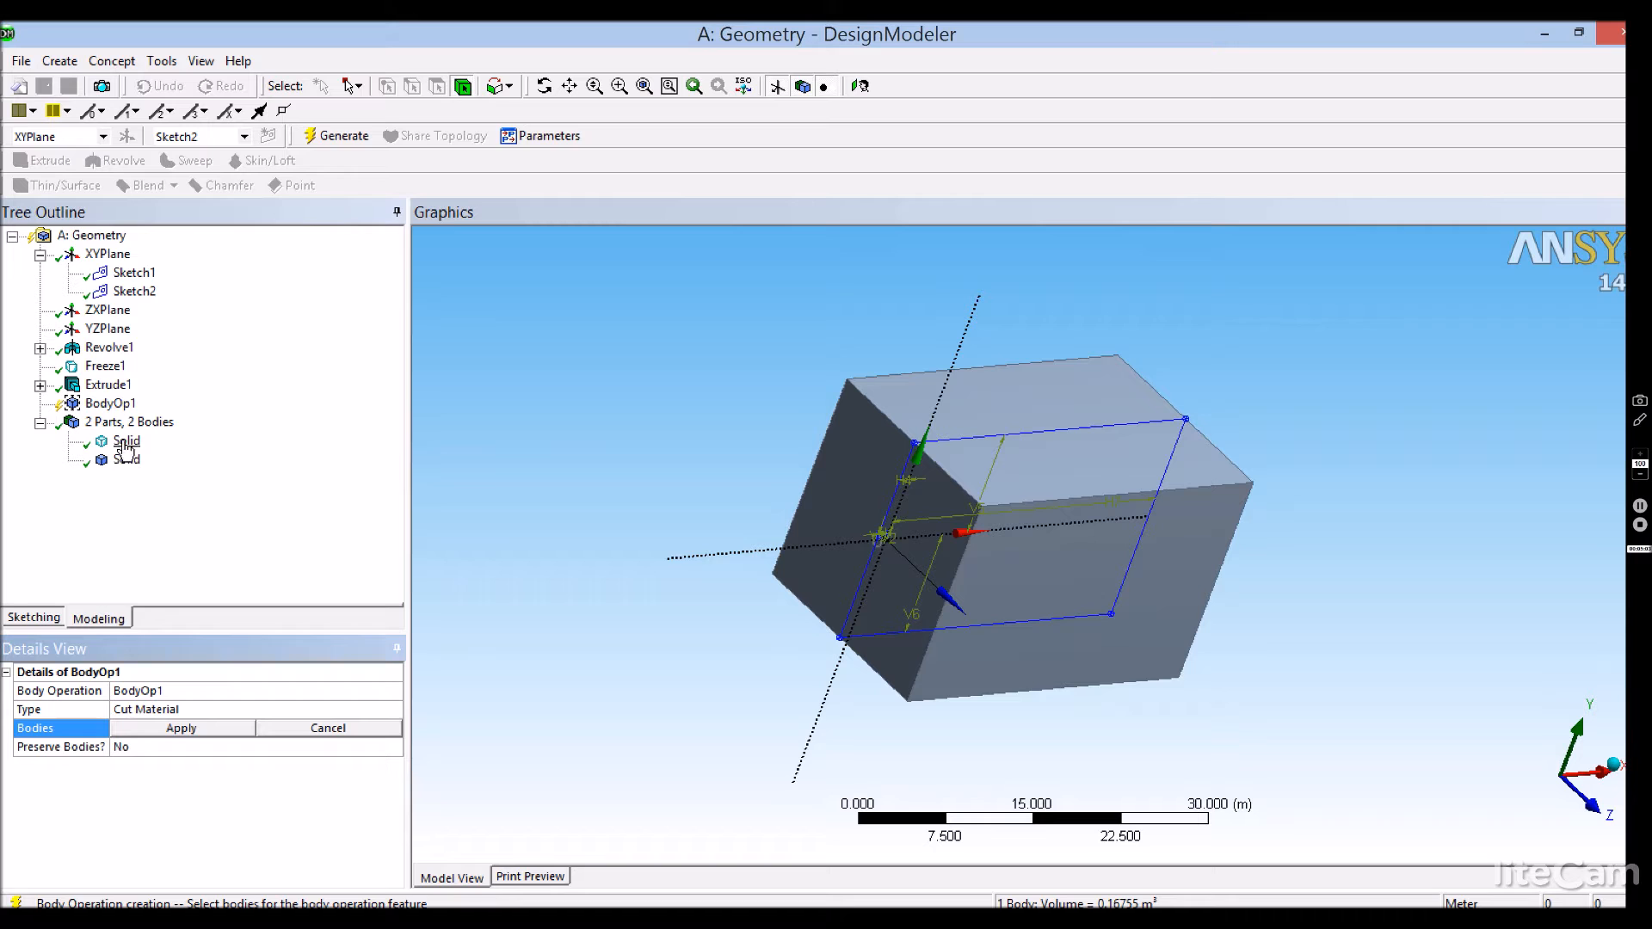
click(181, 728)
click(329, 141)
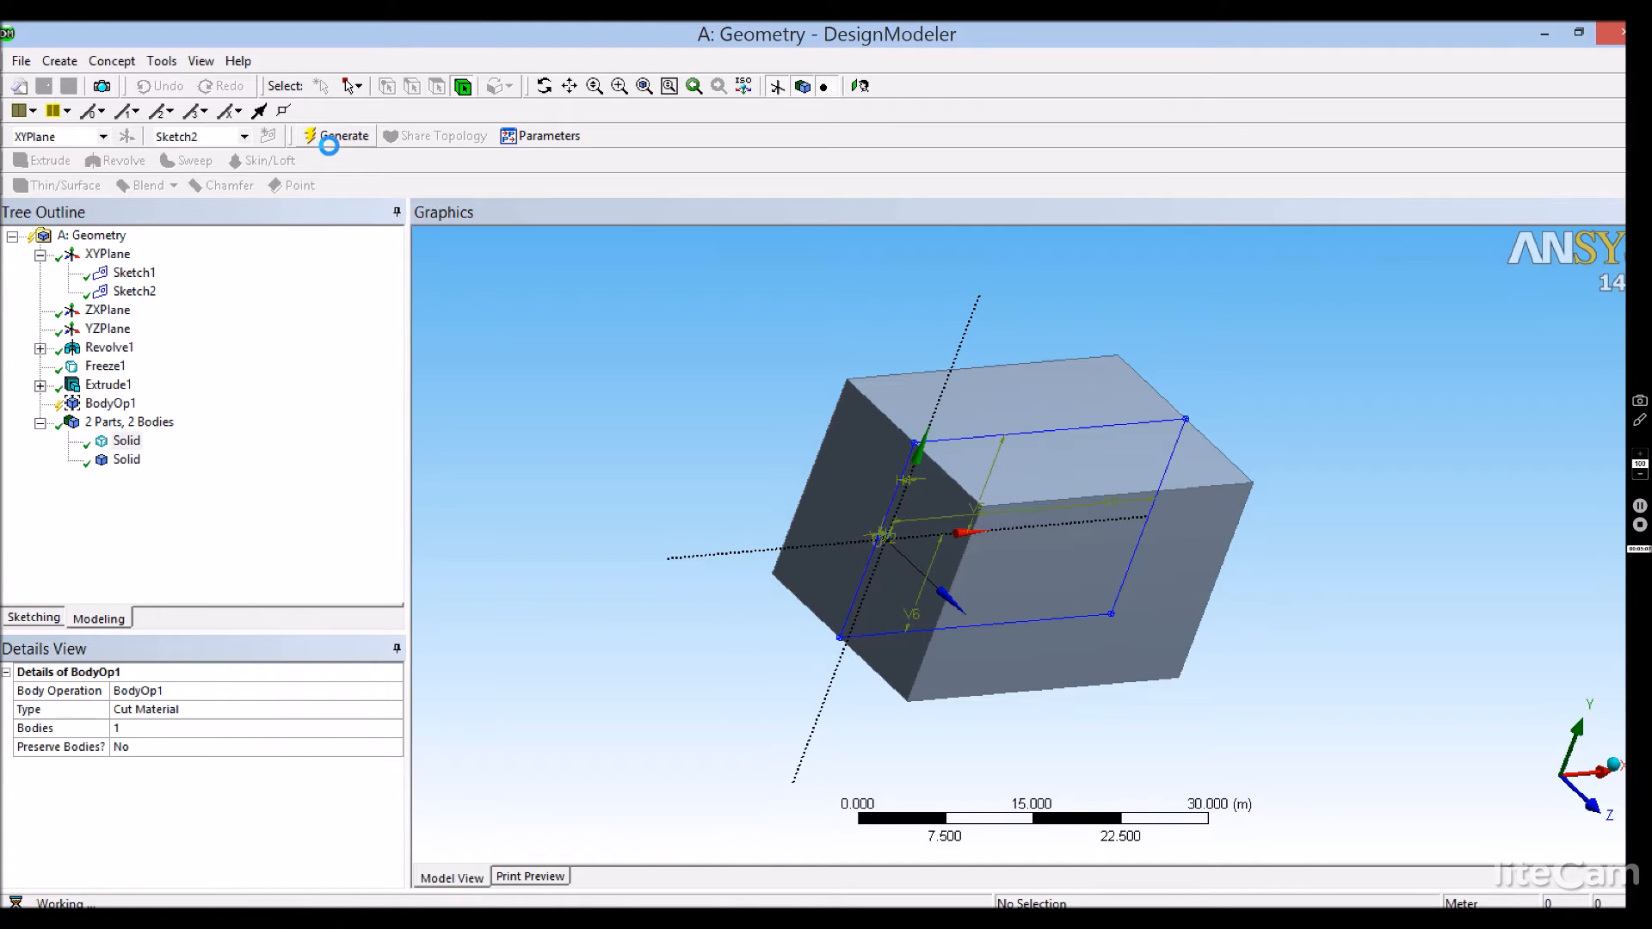
Examine the cavity cut into the block near the origin up close
scroll(860, 652, up, 5)
mouse_move(743, 609)
middle_down()
mouse_move(918, 608)
mouse_move(623, 597)
mouse_move(689, 579)
mouse_move(649, 583)
middle_up()
scroll(593, 585, up, 4)
scroll(634, 579, down, 3)
scroll(670, 545, up, 6)
ctrl+middle_drag(490, 473, 718, 487)
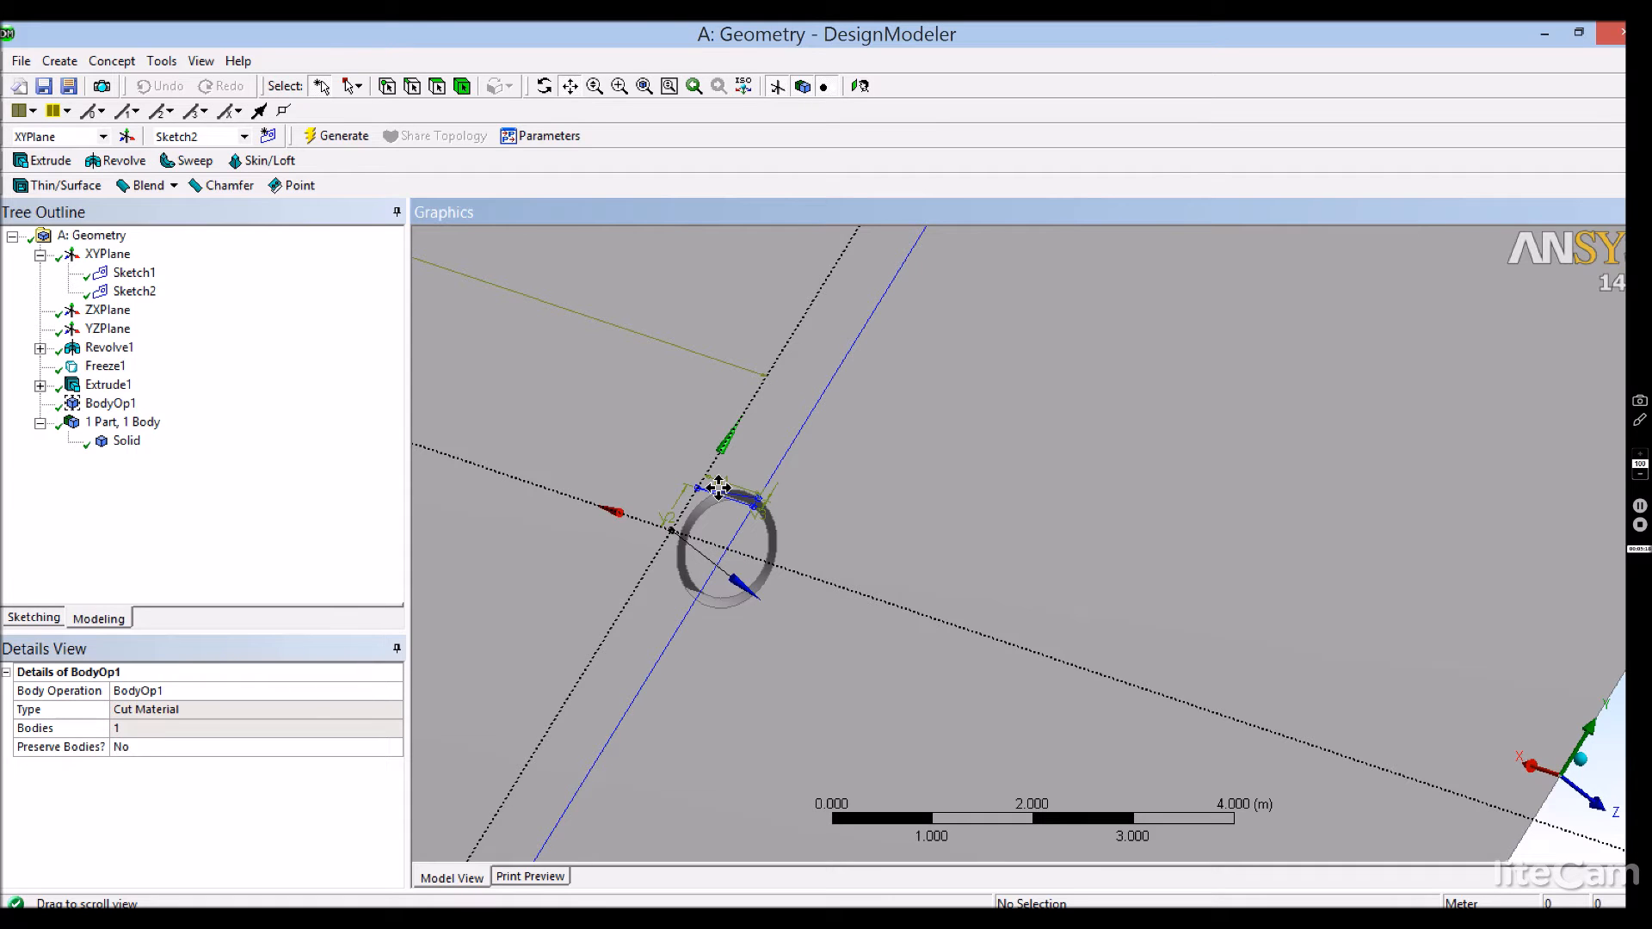
scroll(718, 488, down, 6)
middle_drag(718, 487, 728, 609)
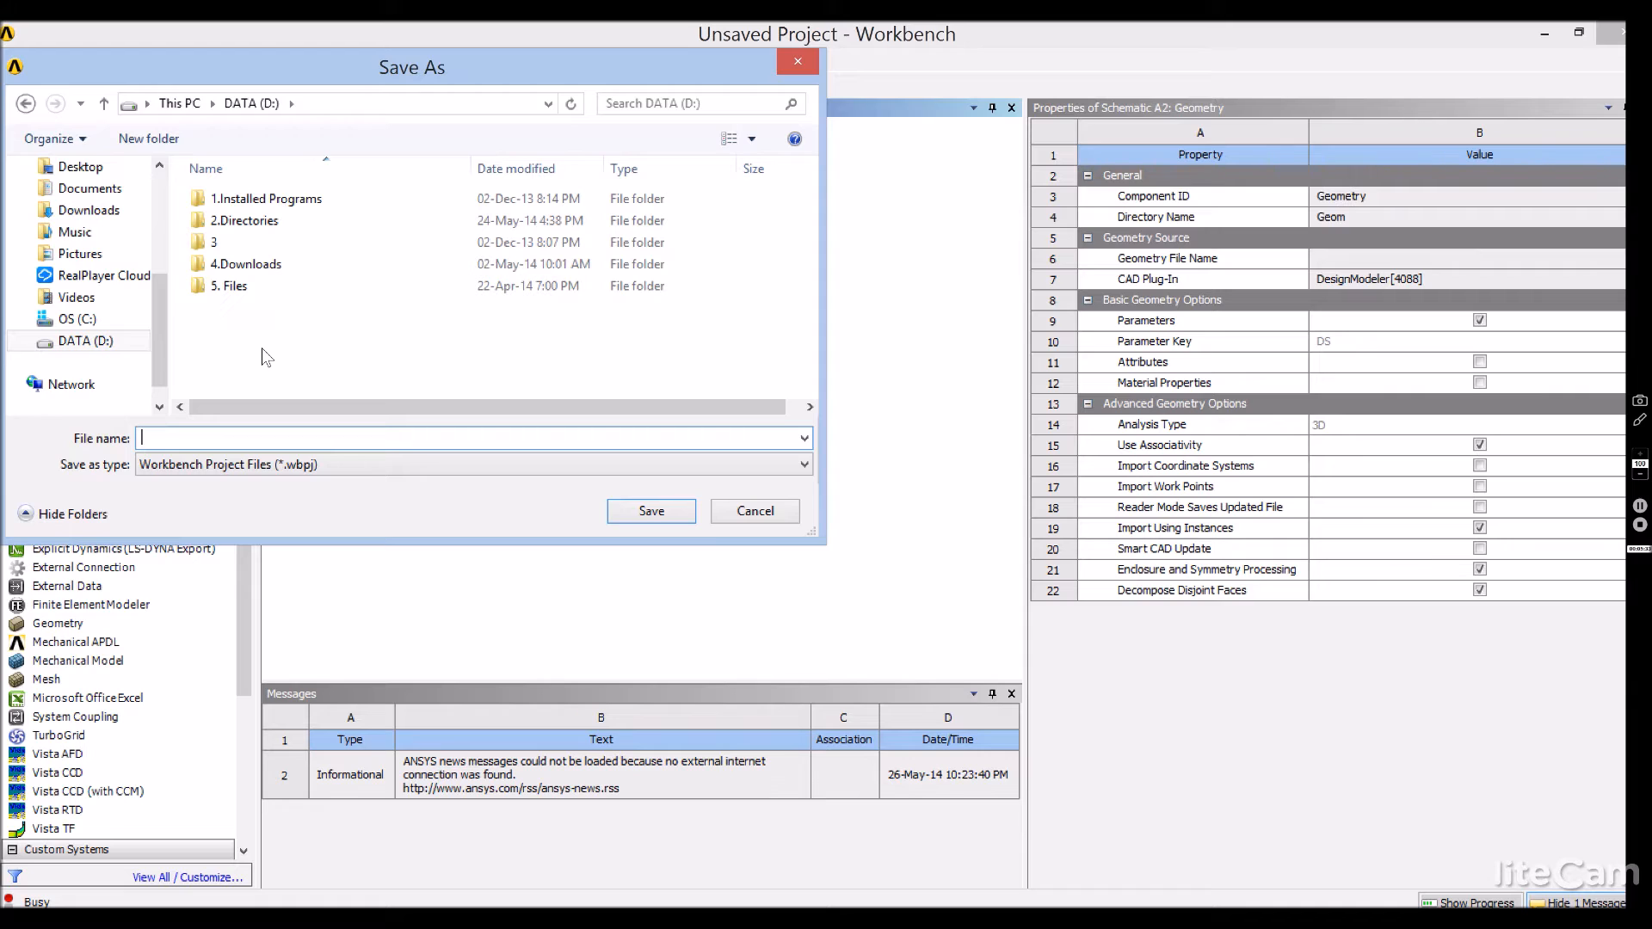
Save the Workbench project as 17 on the DATA (D:) drive
text(17)
key(Return)
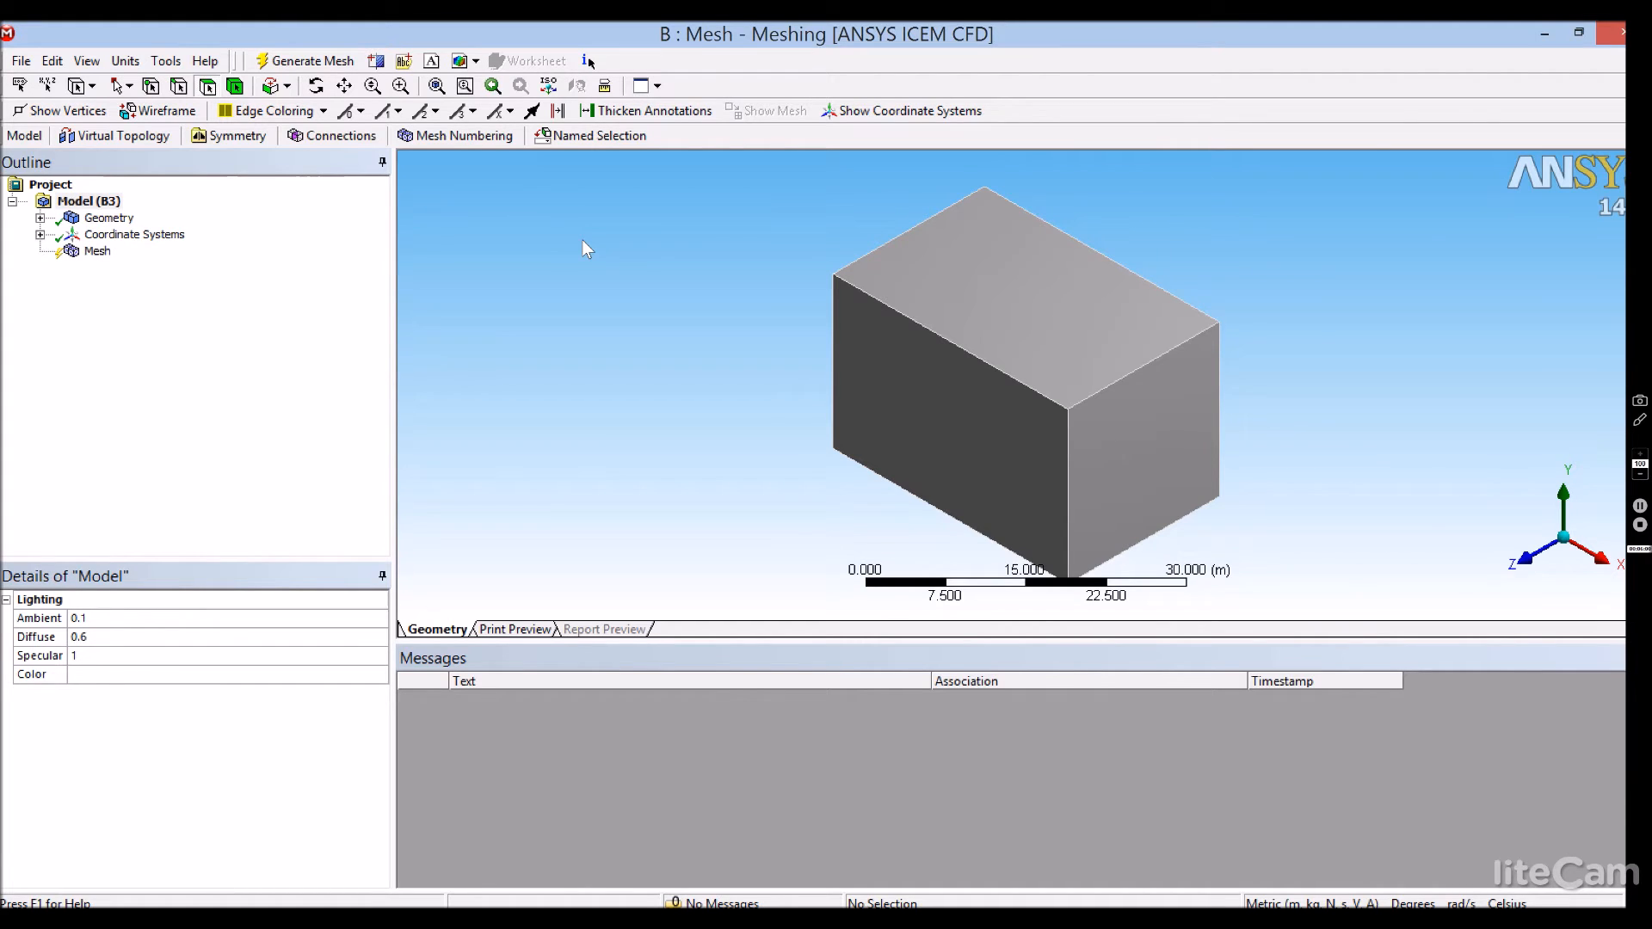
middle_drag(1048, 416, 1097, 416)
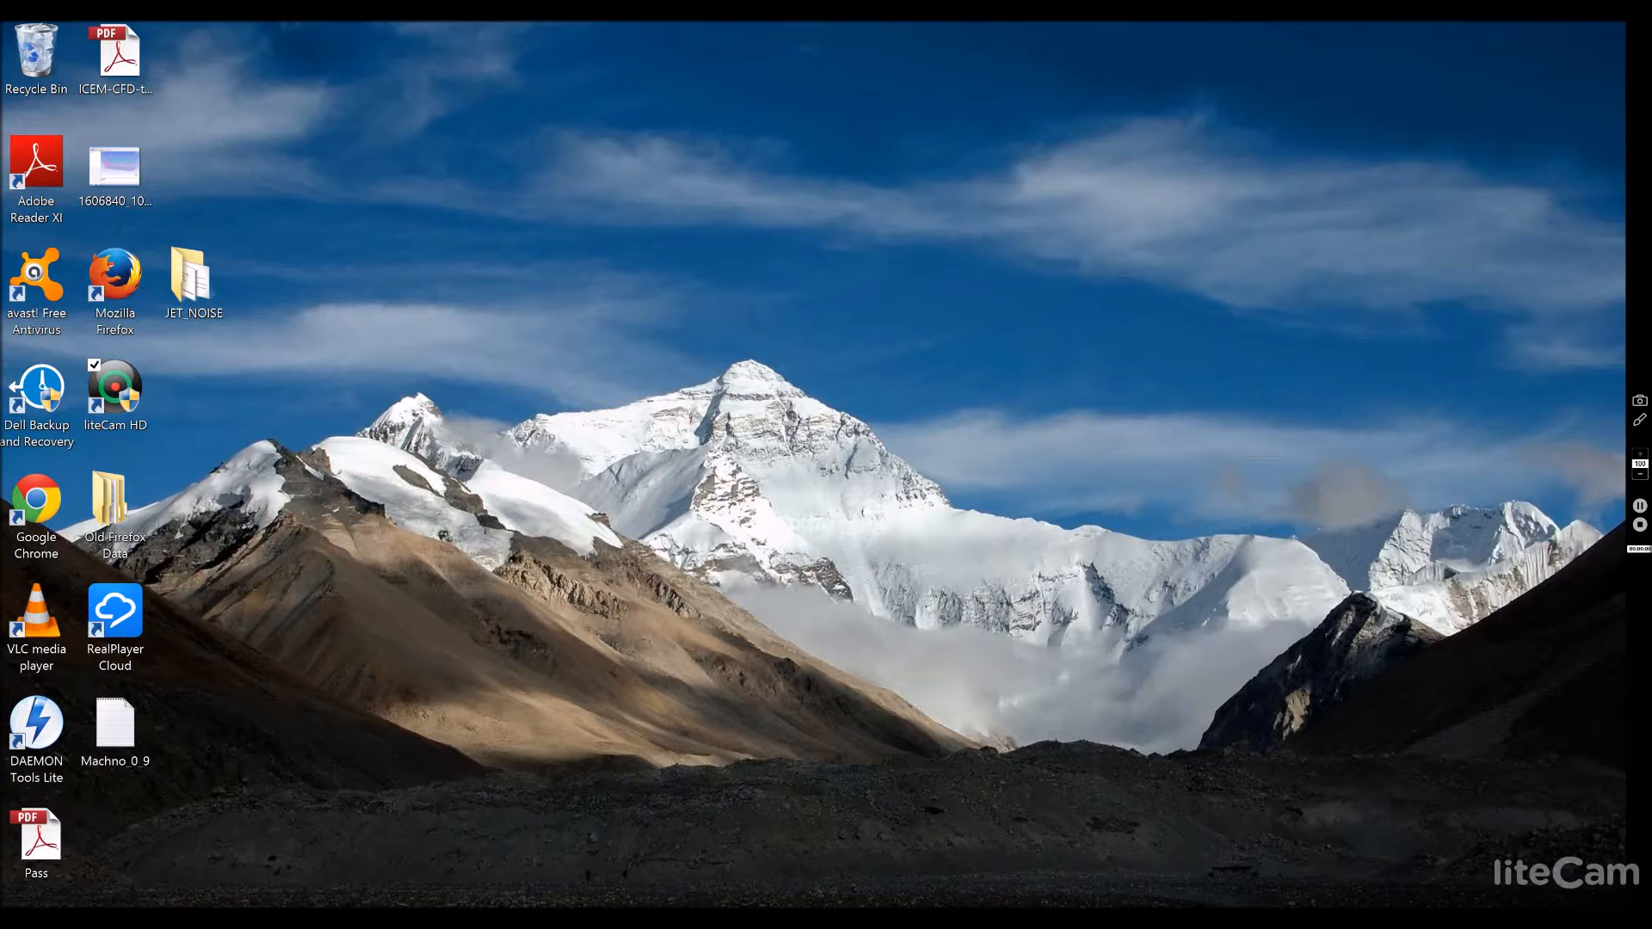
Search the computer for fluent and open the FLUENT Launcher
key(super)
text(f)
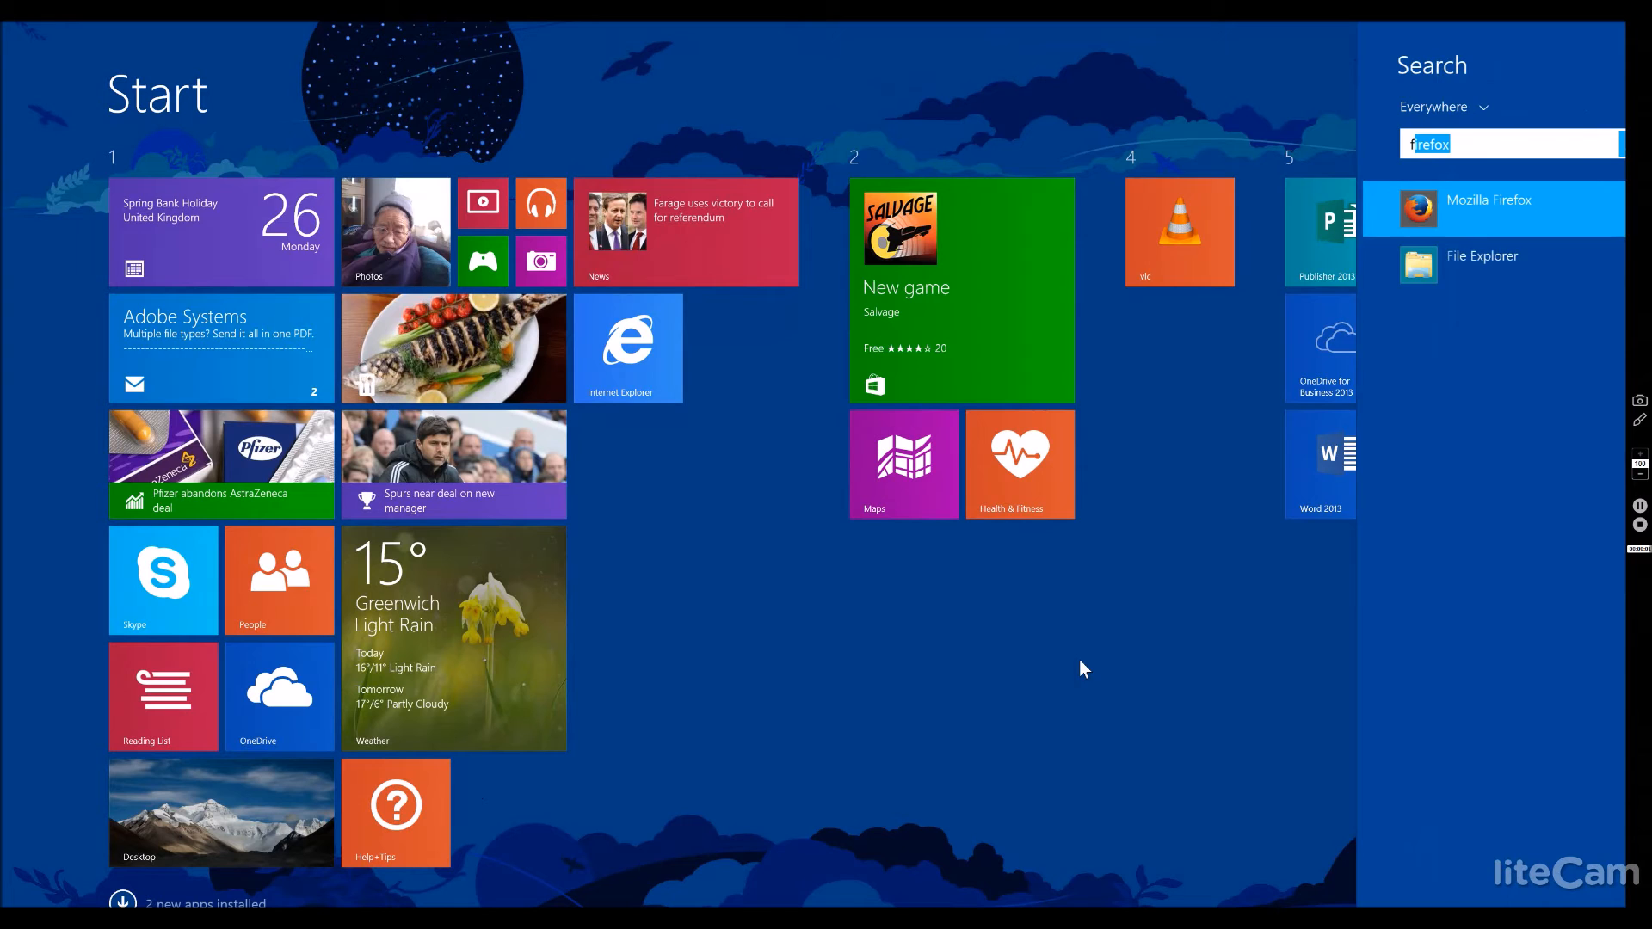
text(luent)
click(1493, 225)
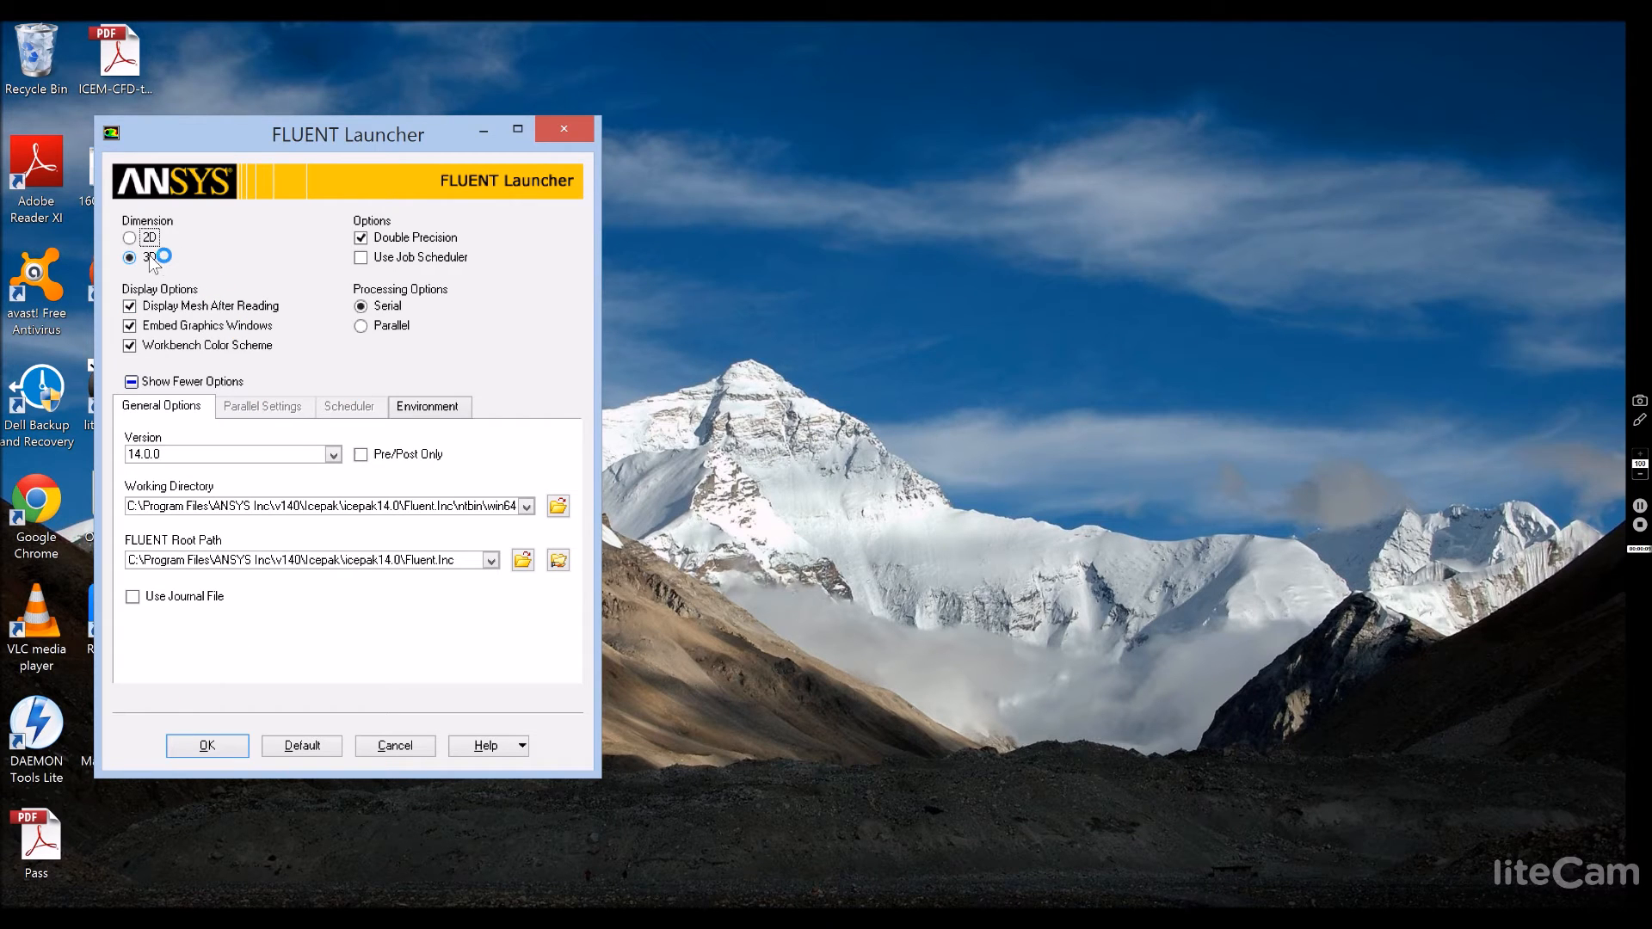
Start a 3D FLUENT session with double precision and reposition its window on the desktop
click(420, 238)
click(420, 243)
click(208, 745)
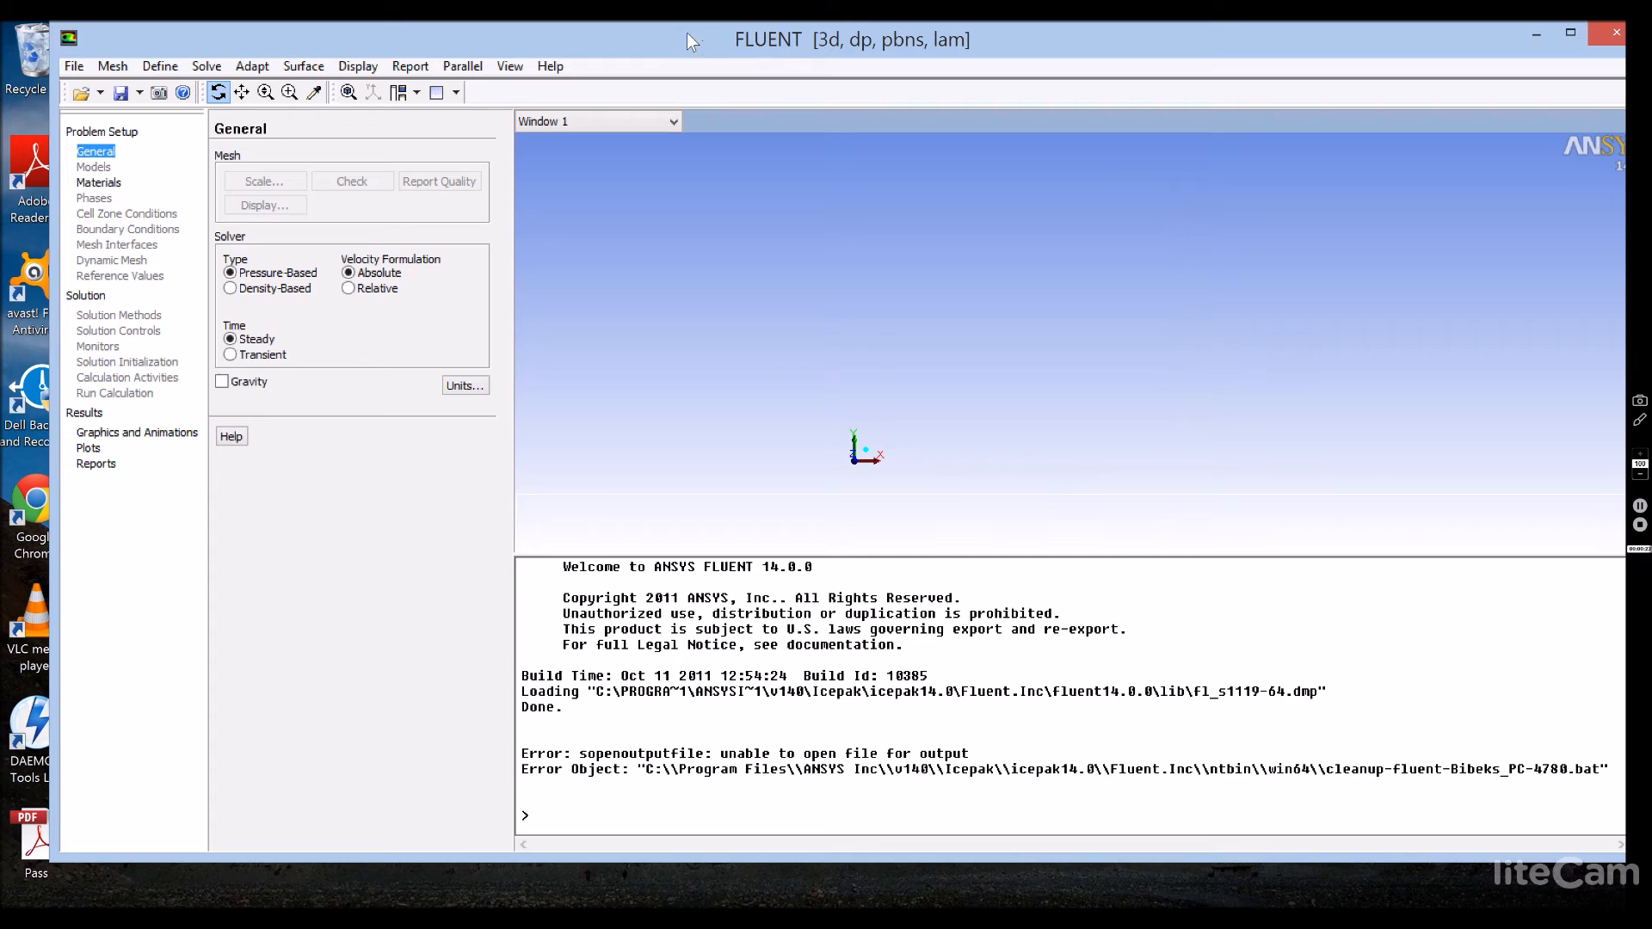
drag(853, 39, 848, 61)
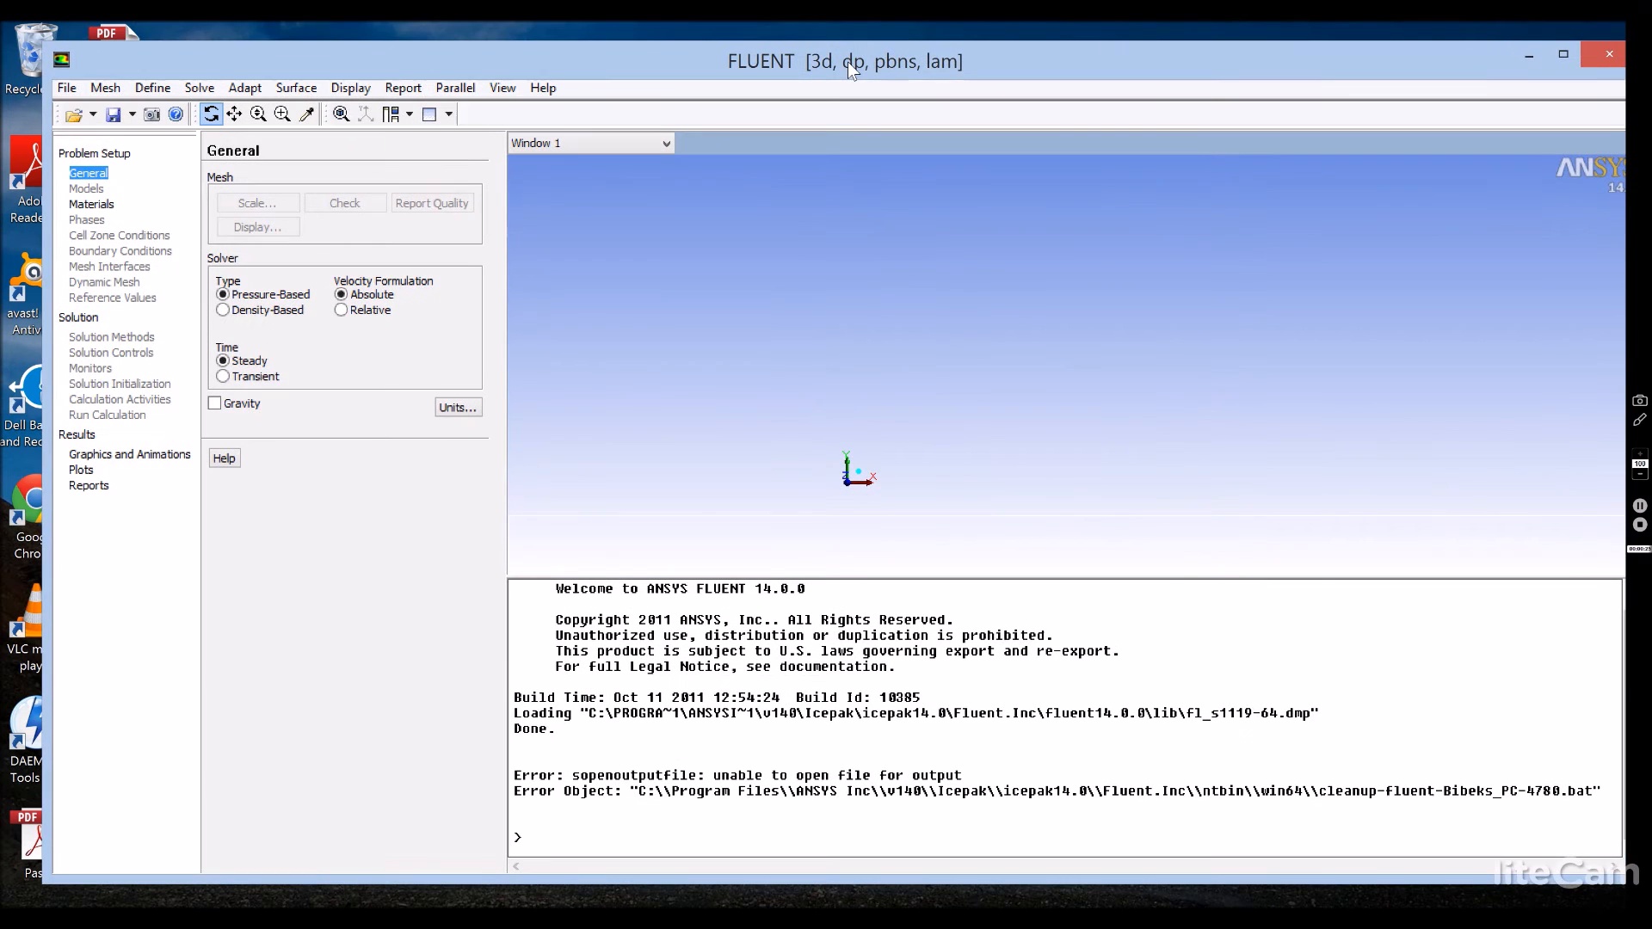
Maximize the FLUENT window and read the recent case and data file M=0.9
click(1564, 54)
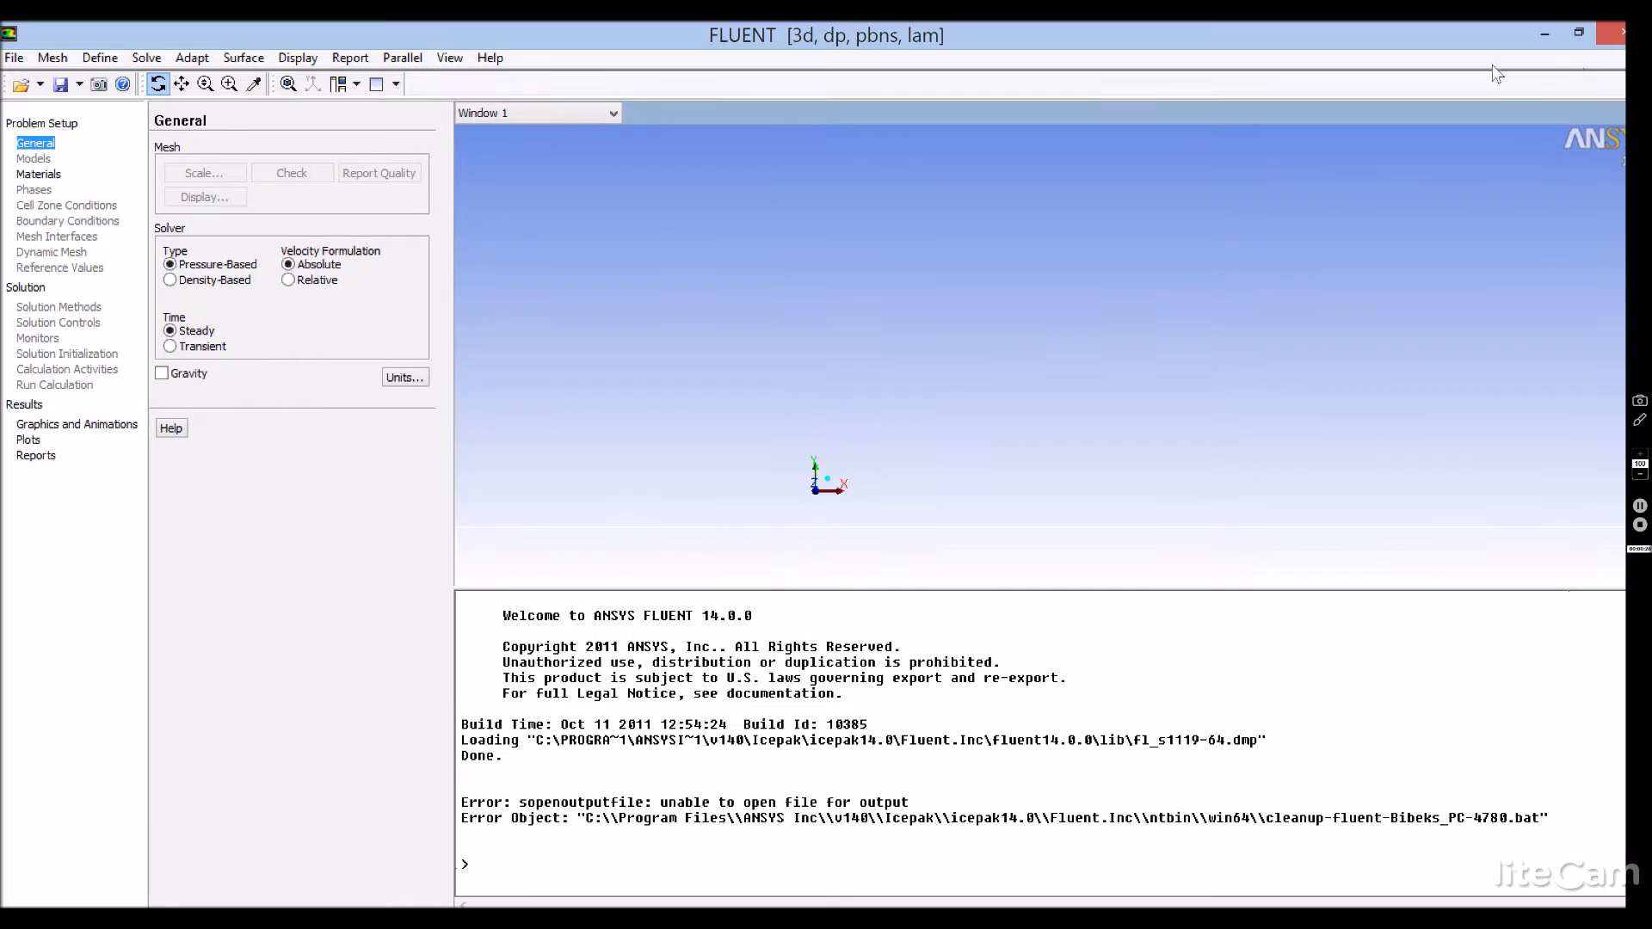
click(14, 59)
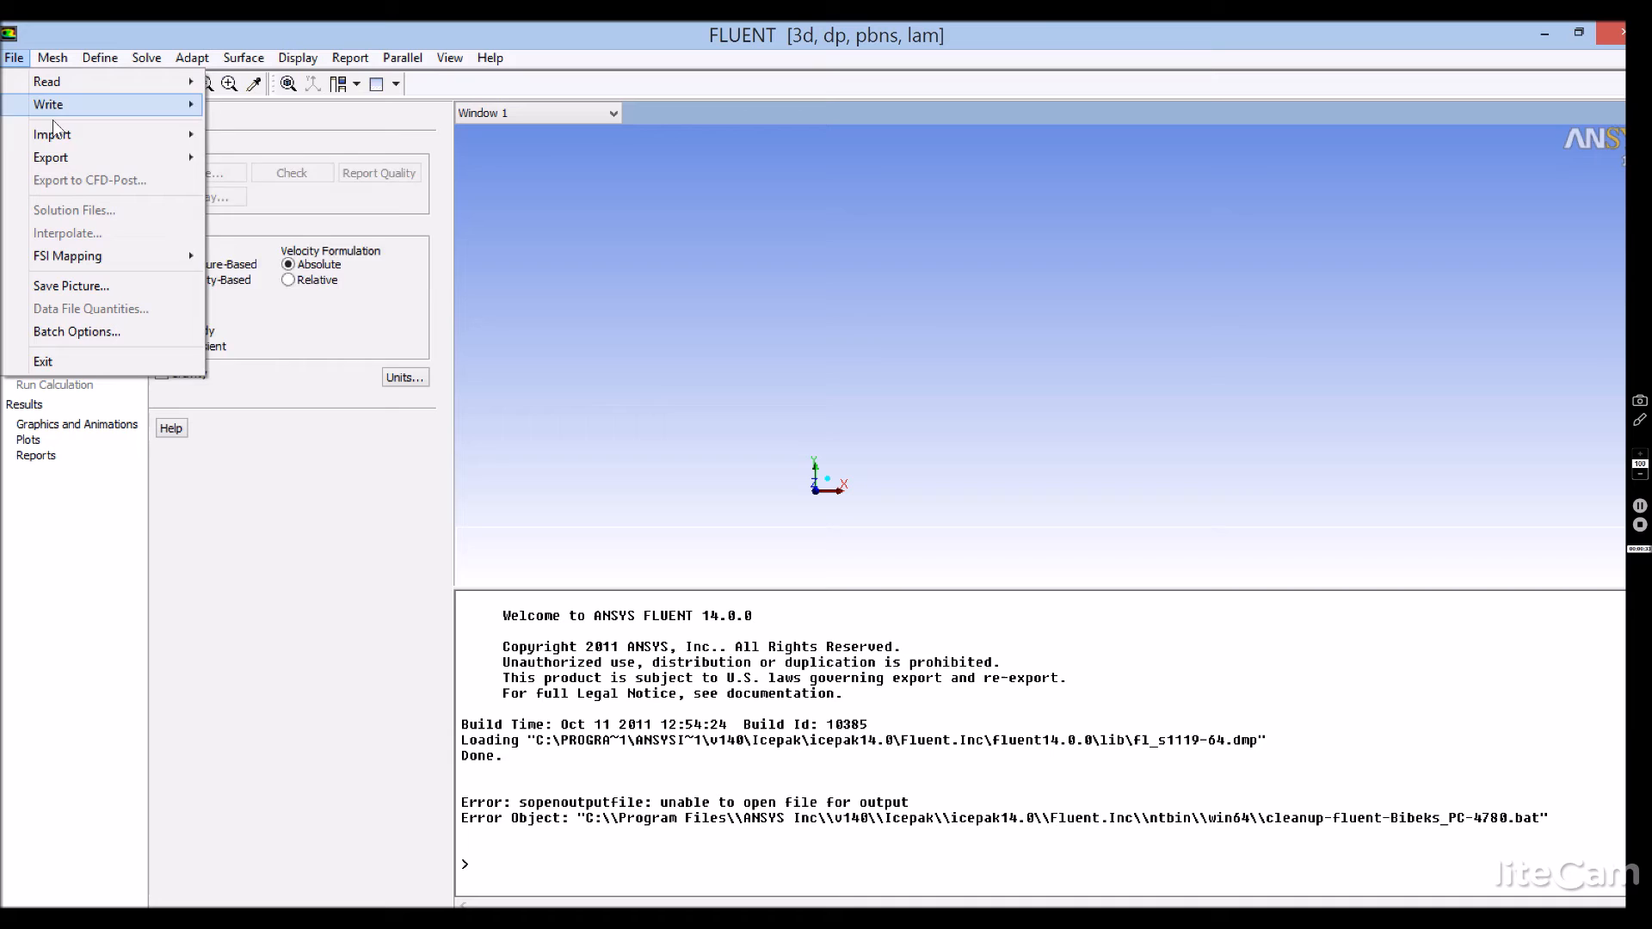
mouse_move(90, 83)
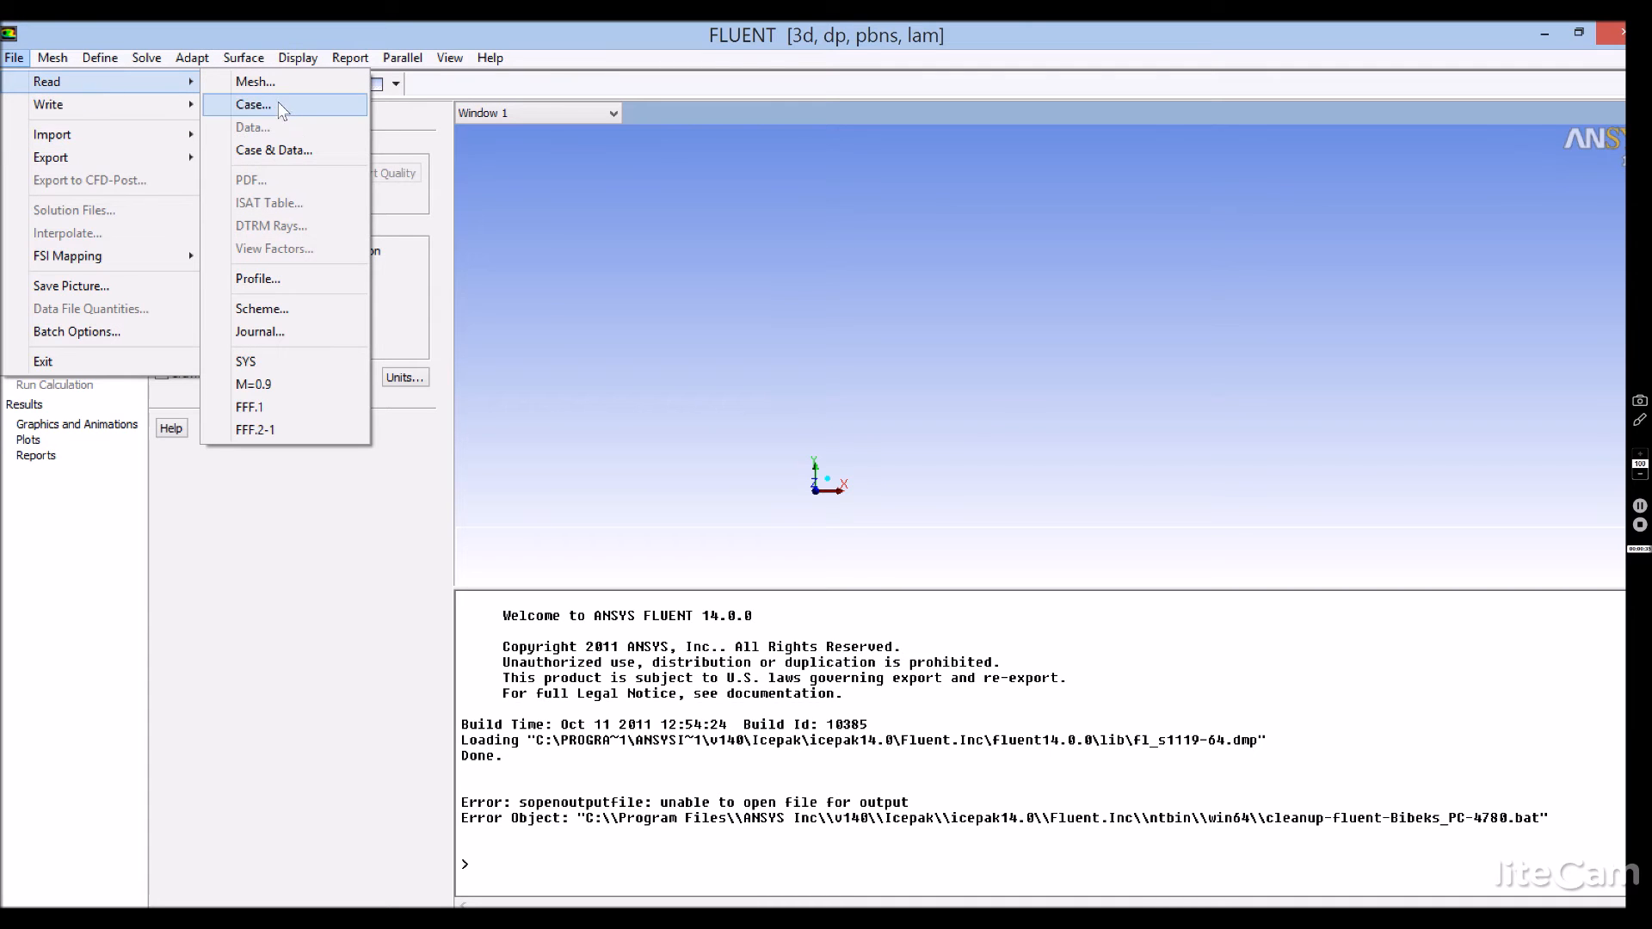
click(256, 384)
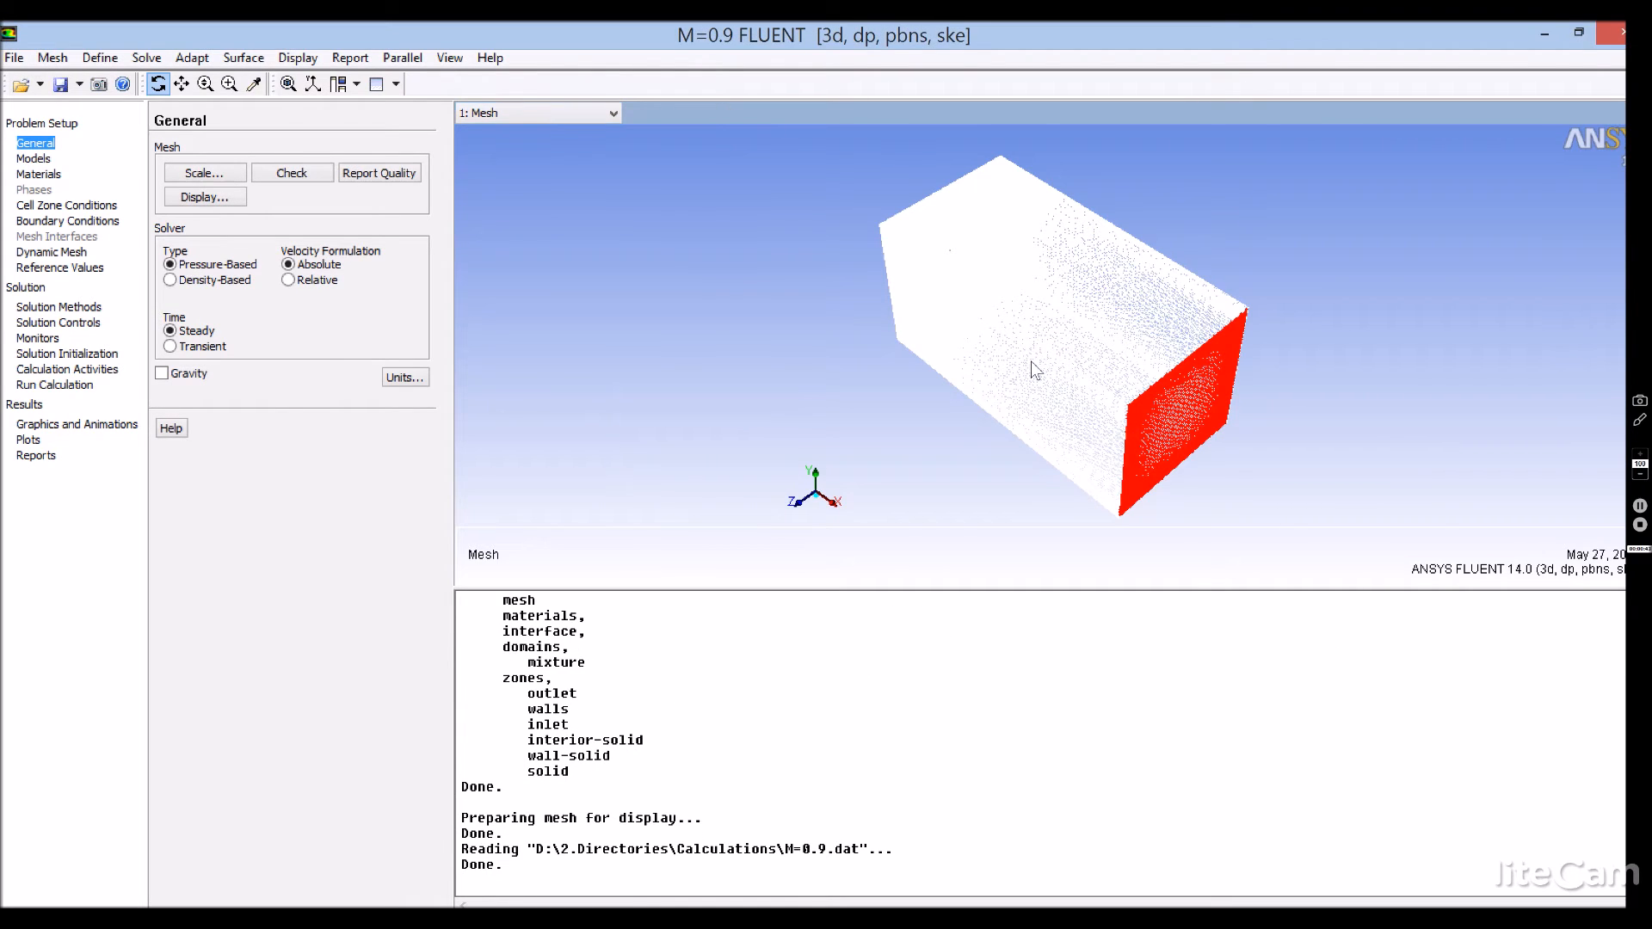
Examine the loaded domain mesh from several angles and up close, including the inlet, outlet and inner solid
middle_drag(1030, 361, 1144, 339)
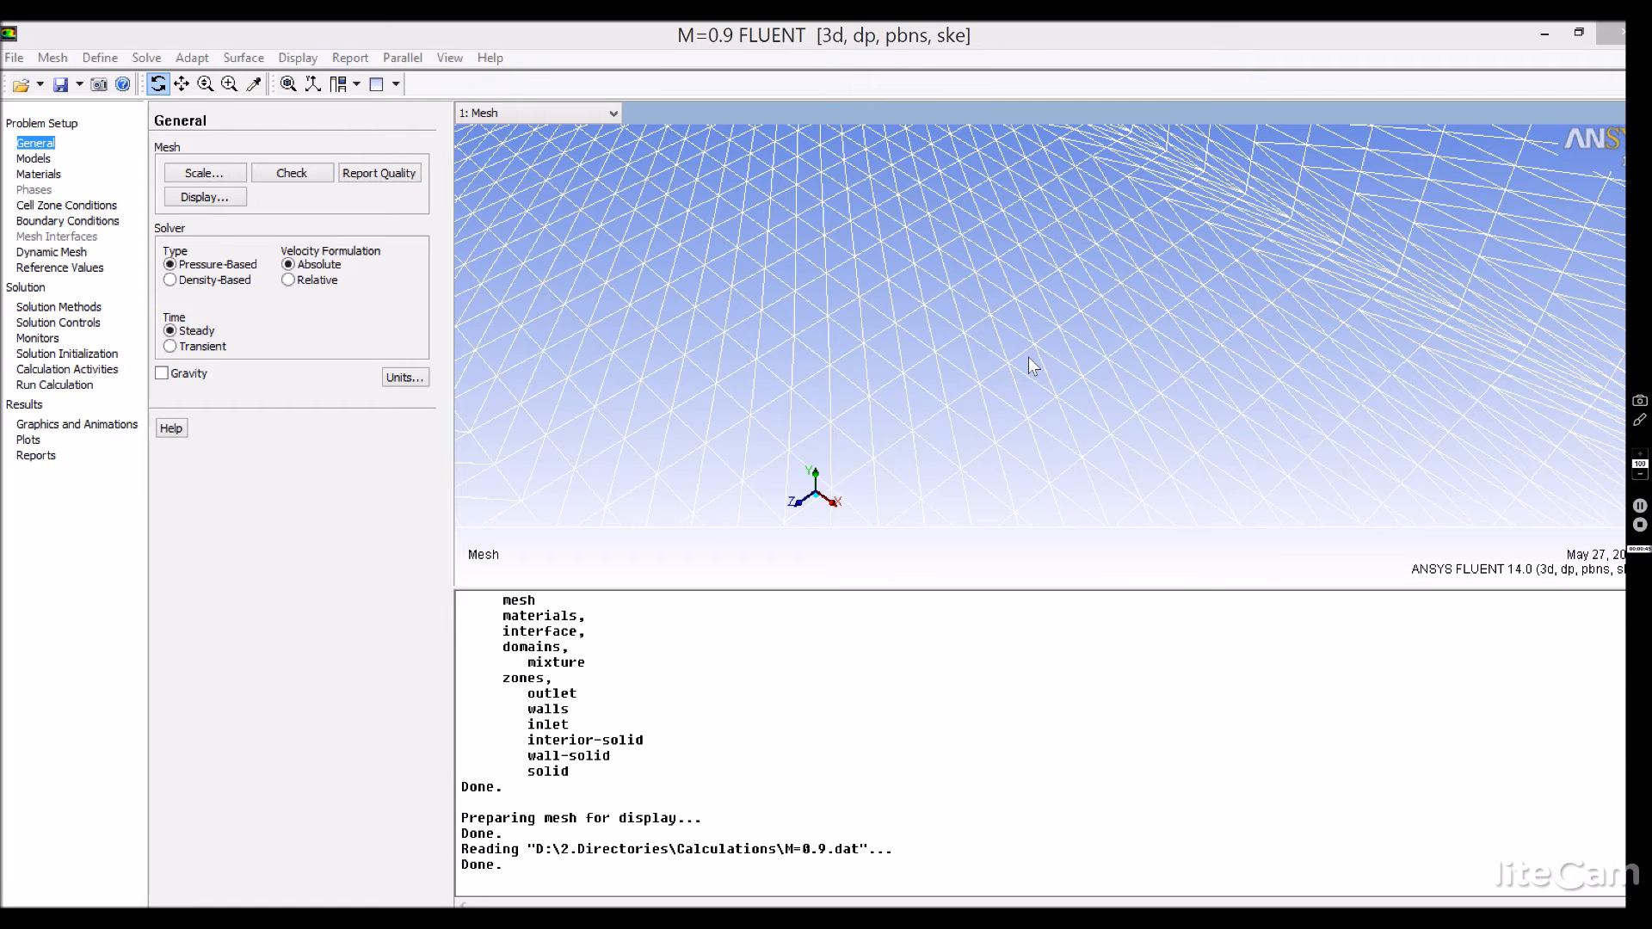
click(289, 85)
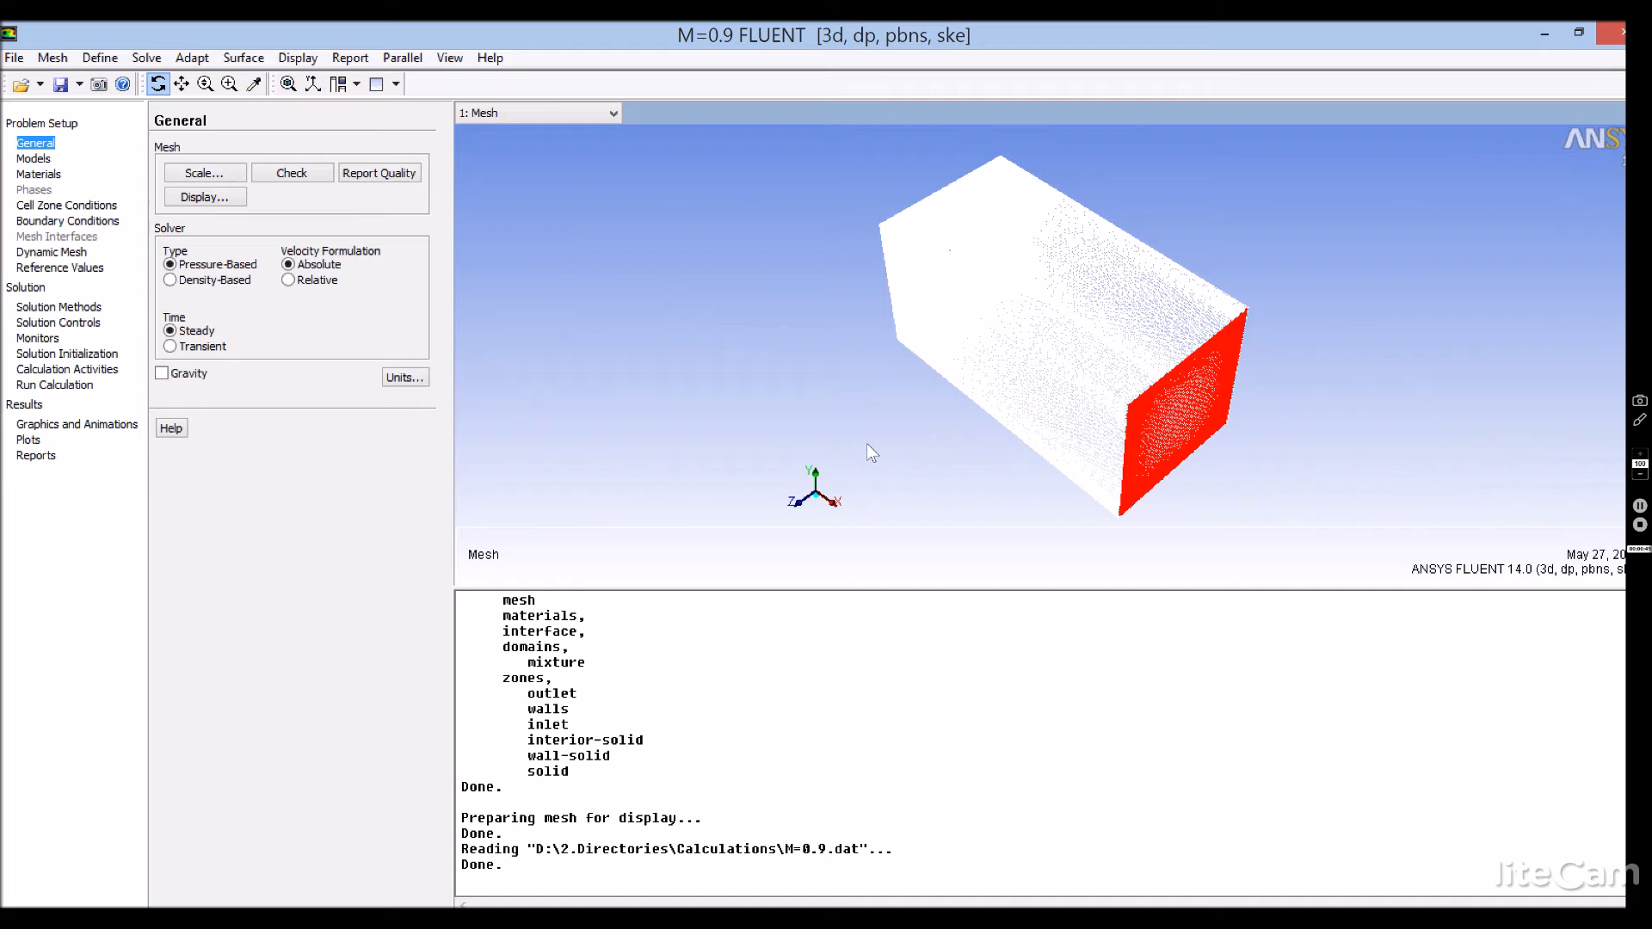
click(1073, 384)
drag(1072, 384, 1204, 414)
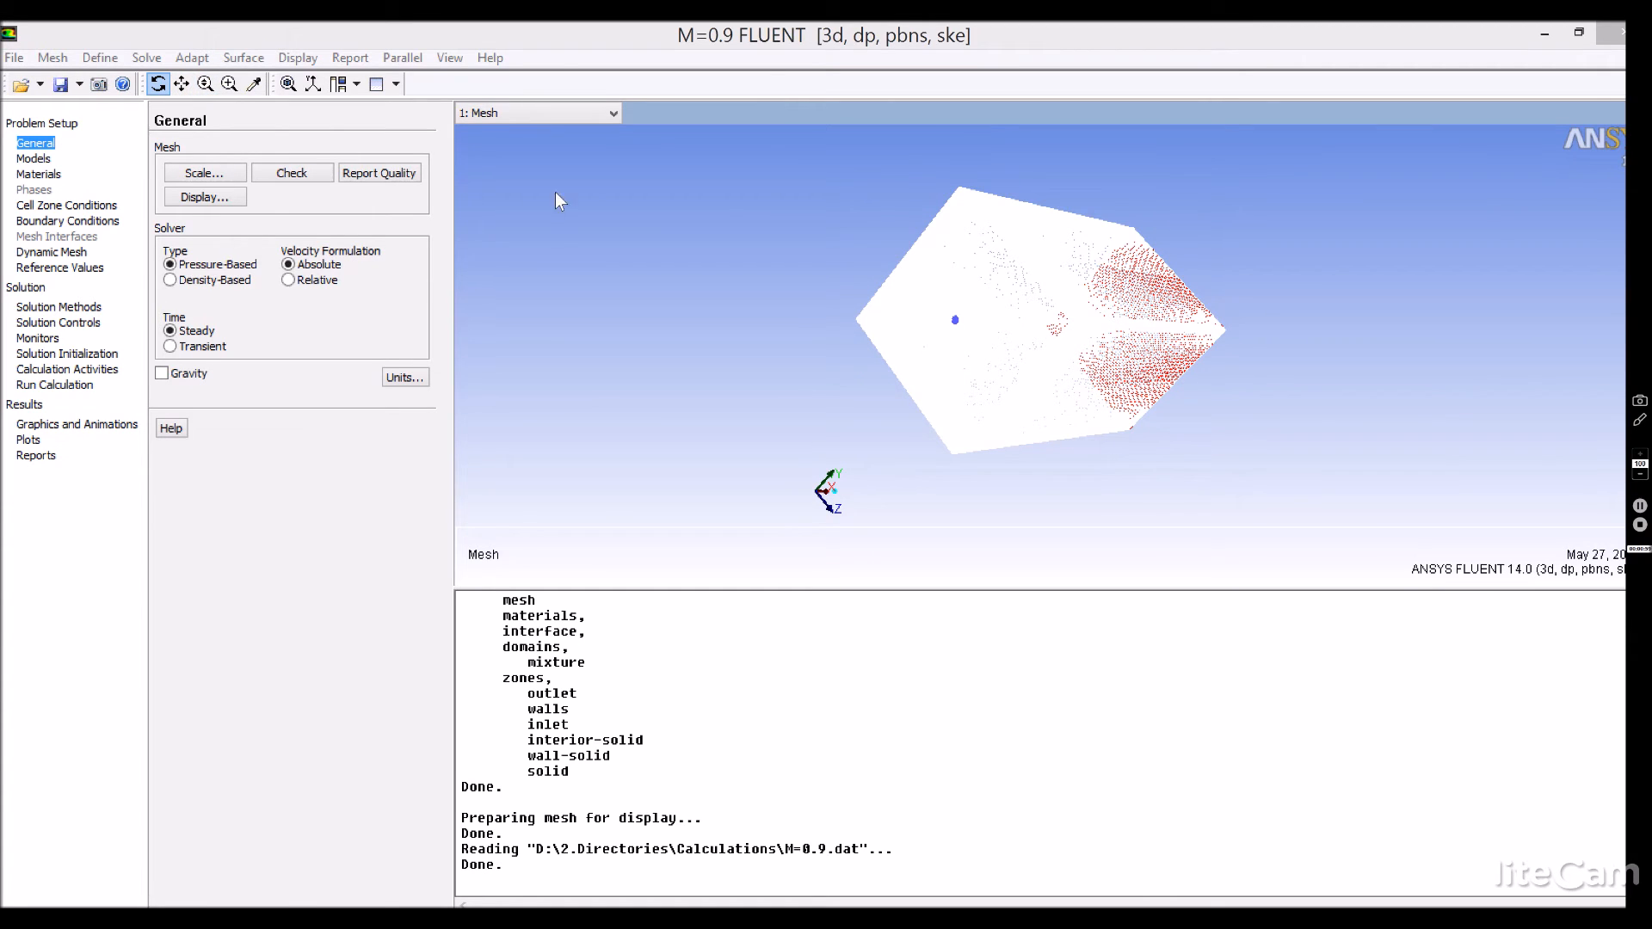
click(229, 83)
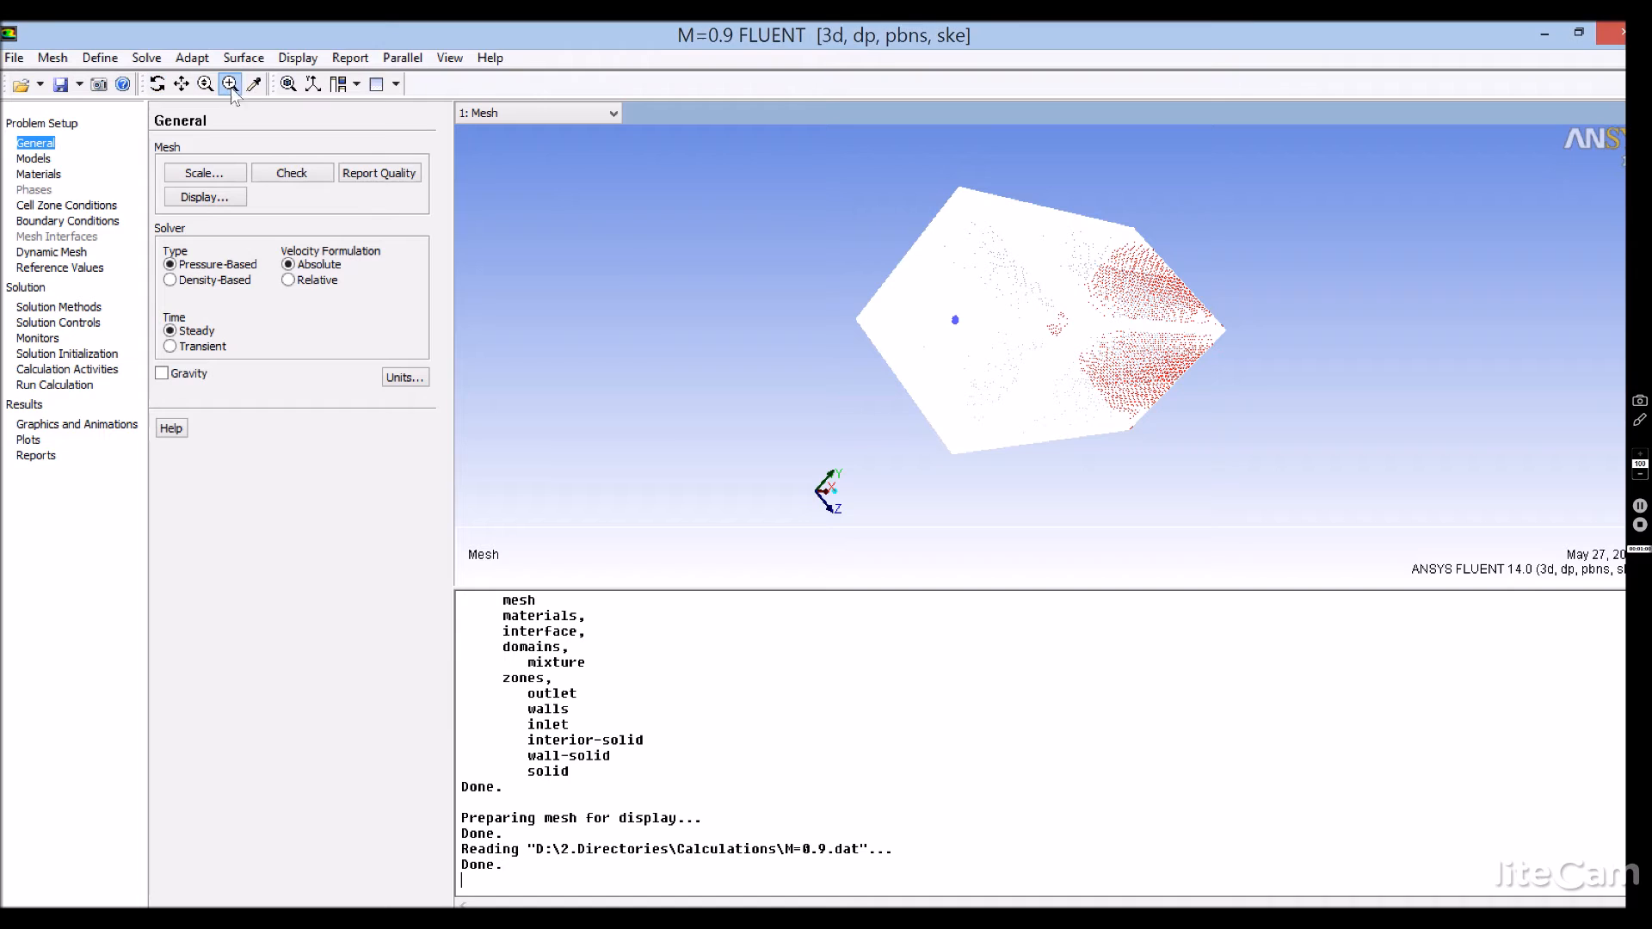
click(994, 357)
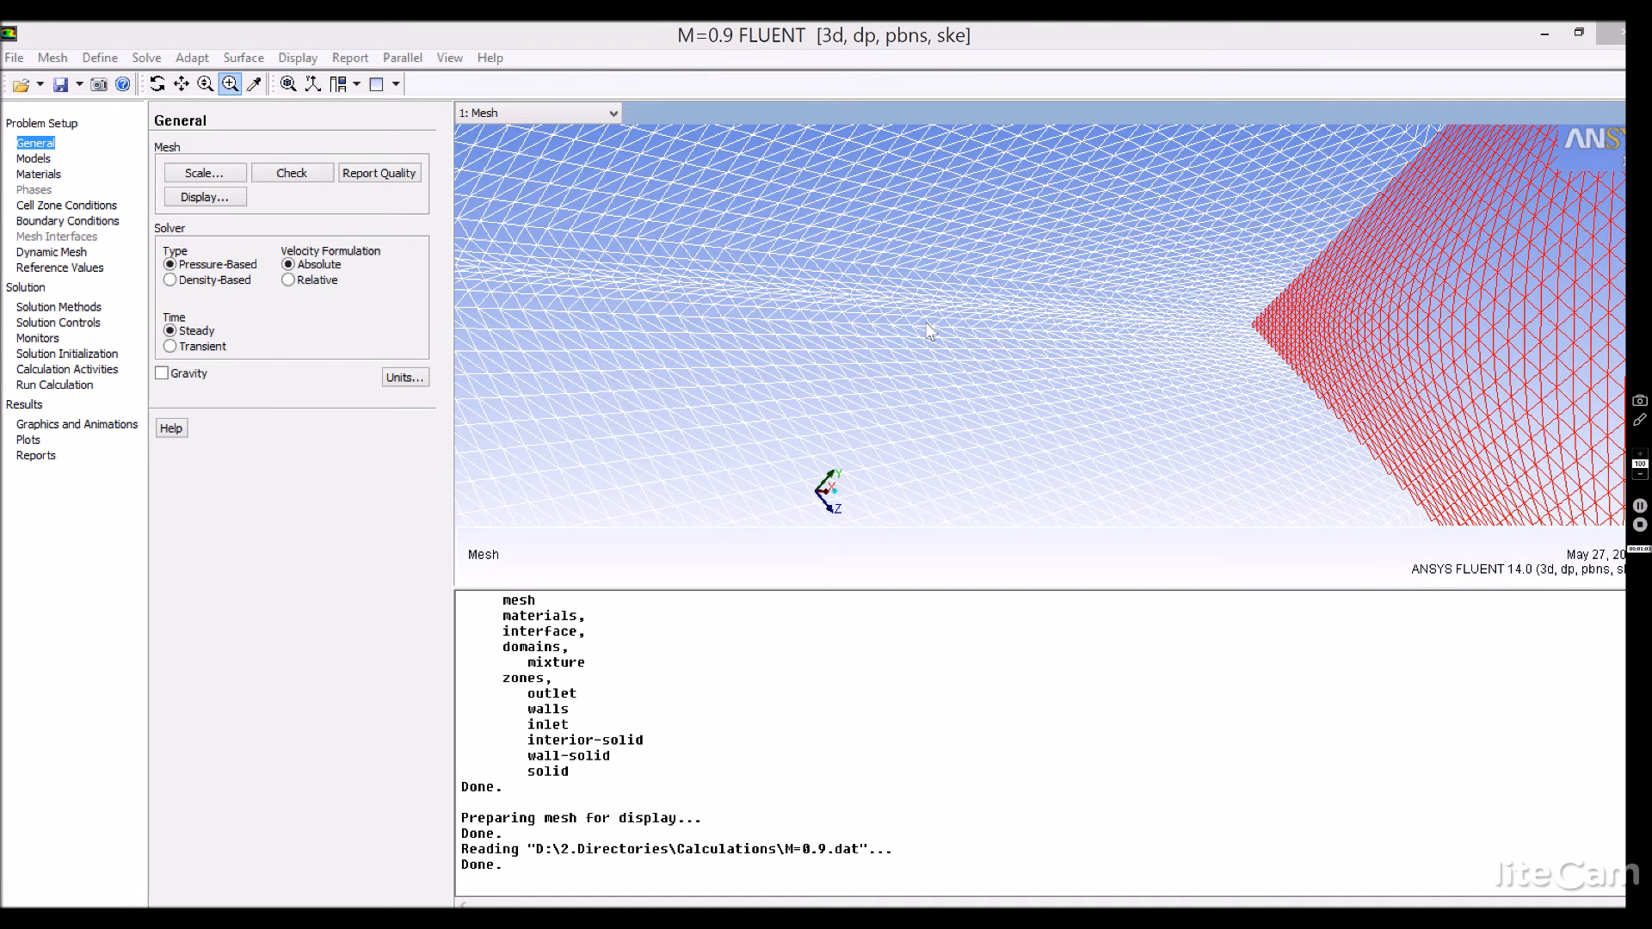
click(288, 83)
click(156, 83)
drag(1044, 324, 344, 336)
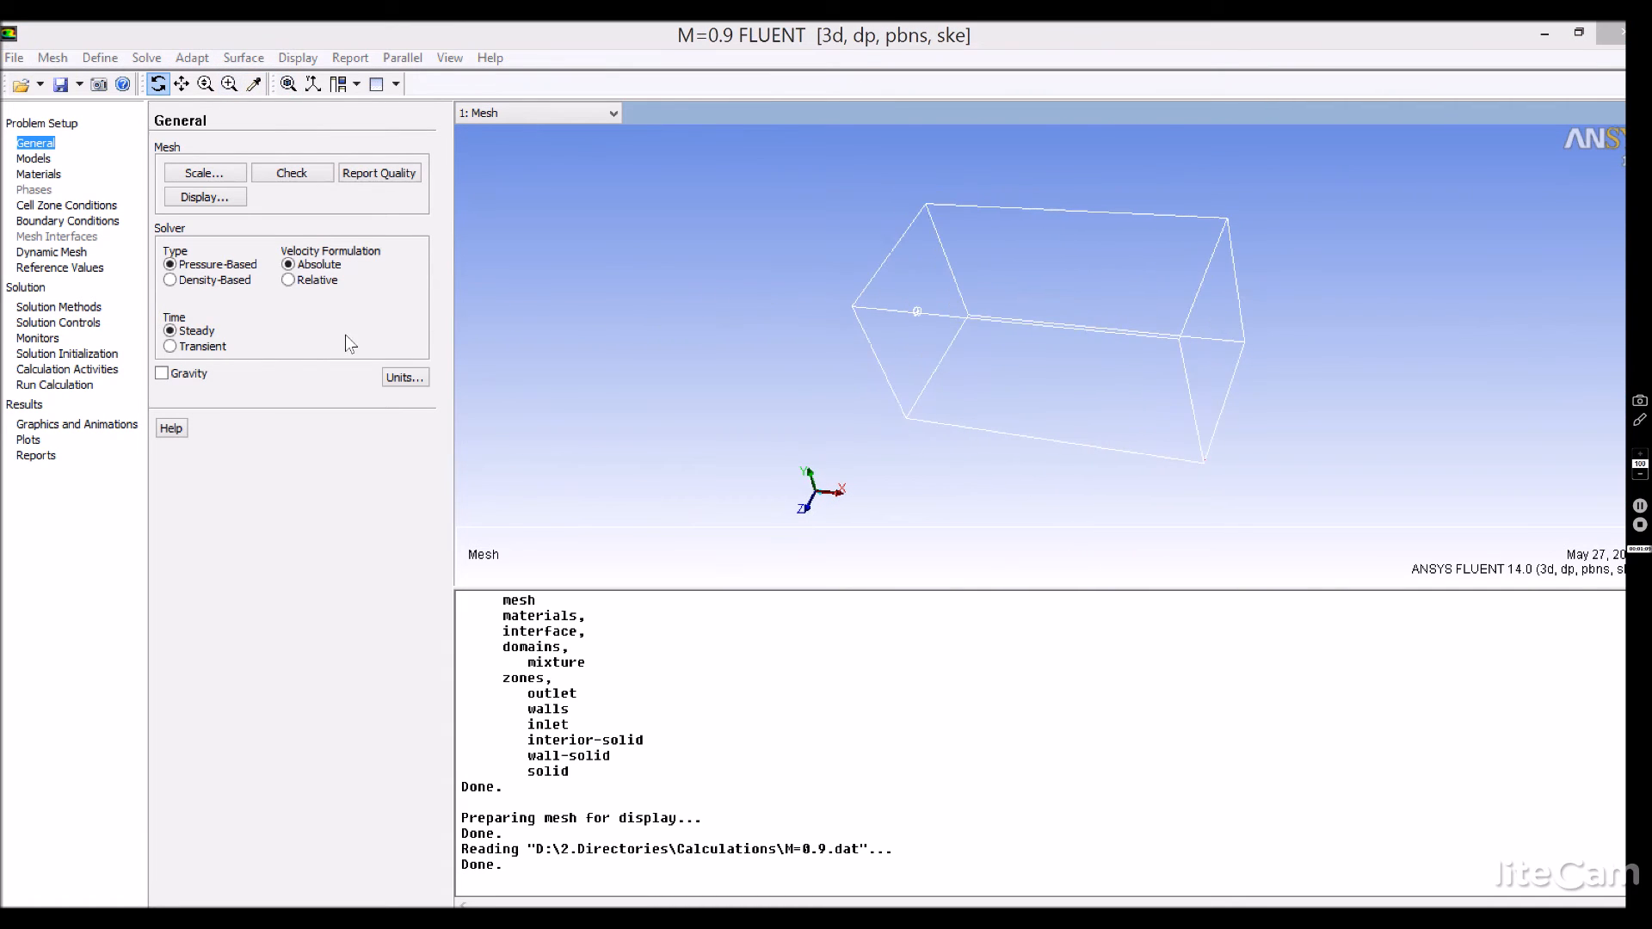
drag(577, 373, 1391, 390)
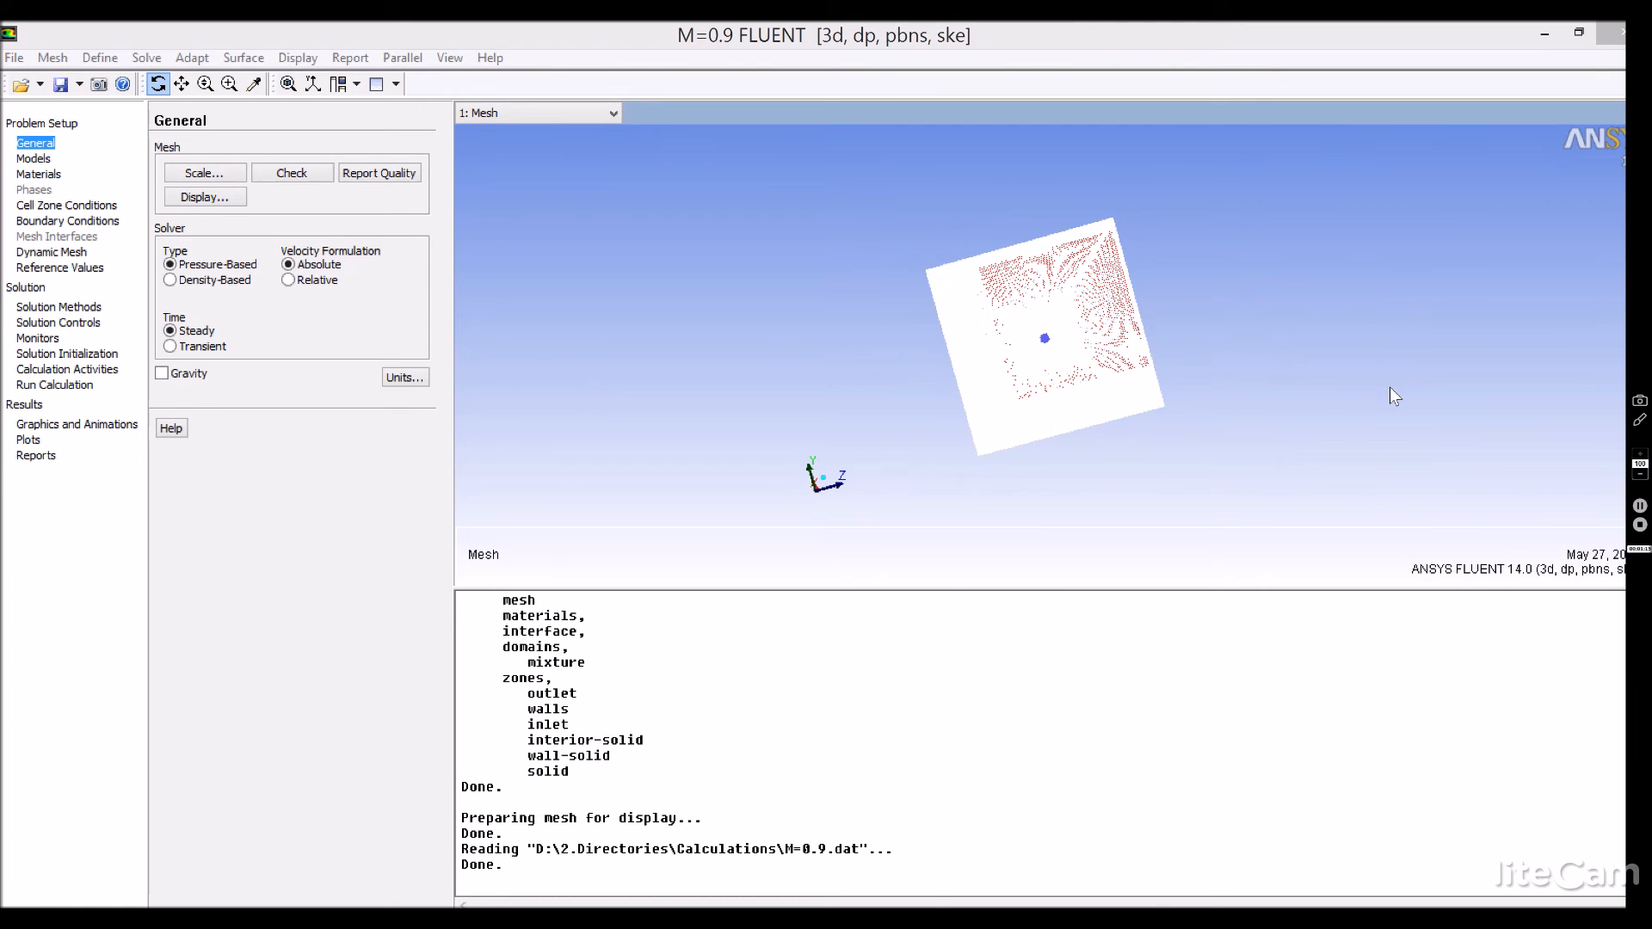
drag(1081, 385, 679, 373)
click(234, 267)
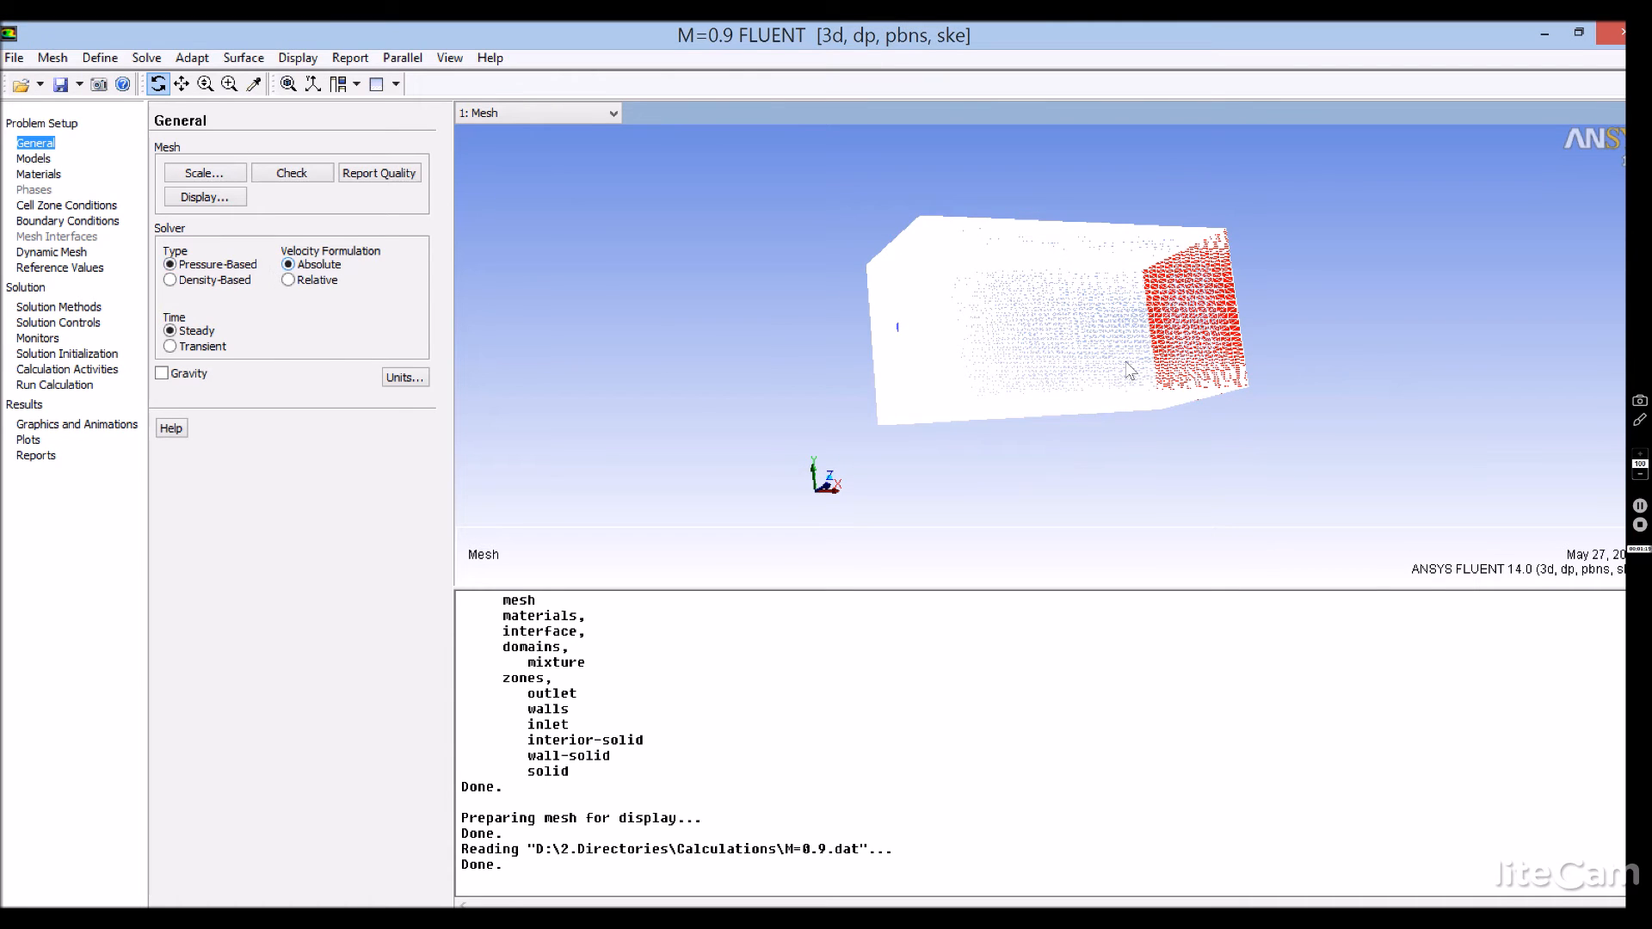
Compare the viscous model options, then apply the k-epsilon (2 eqn) model in its Standard form
click(28, 157)
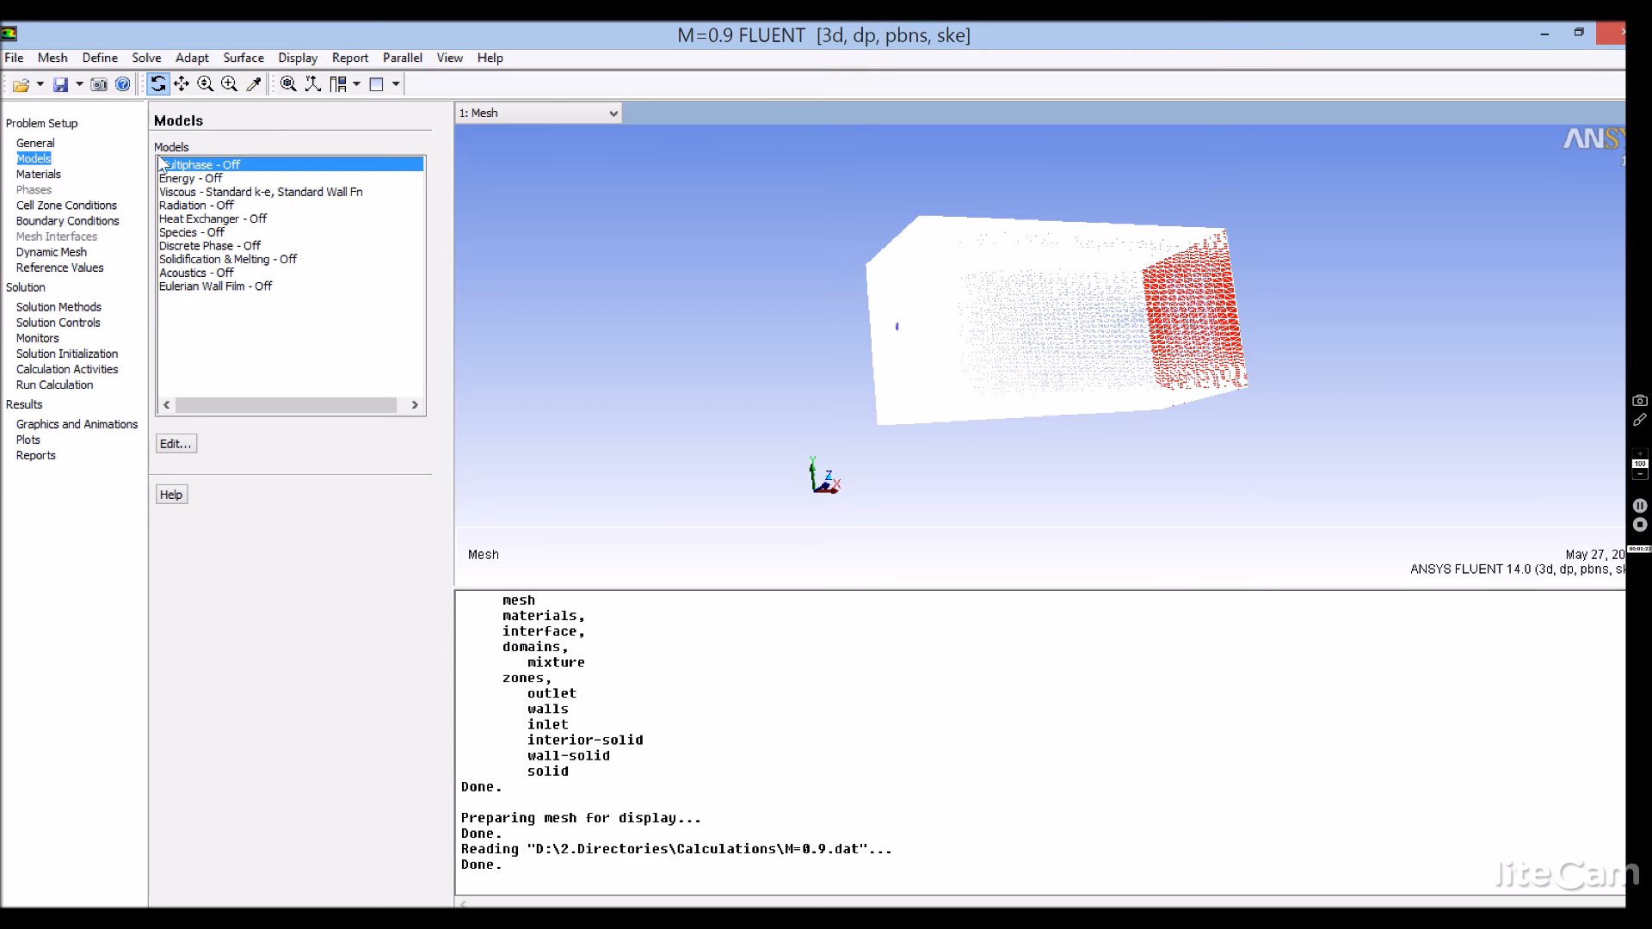
double_click(268, 194)
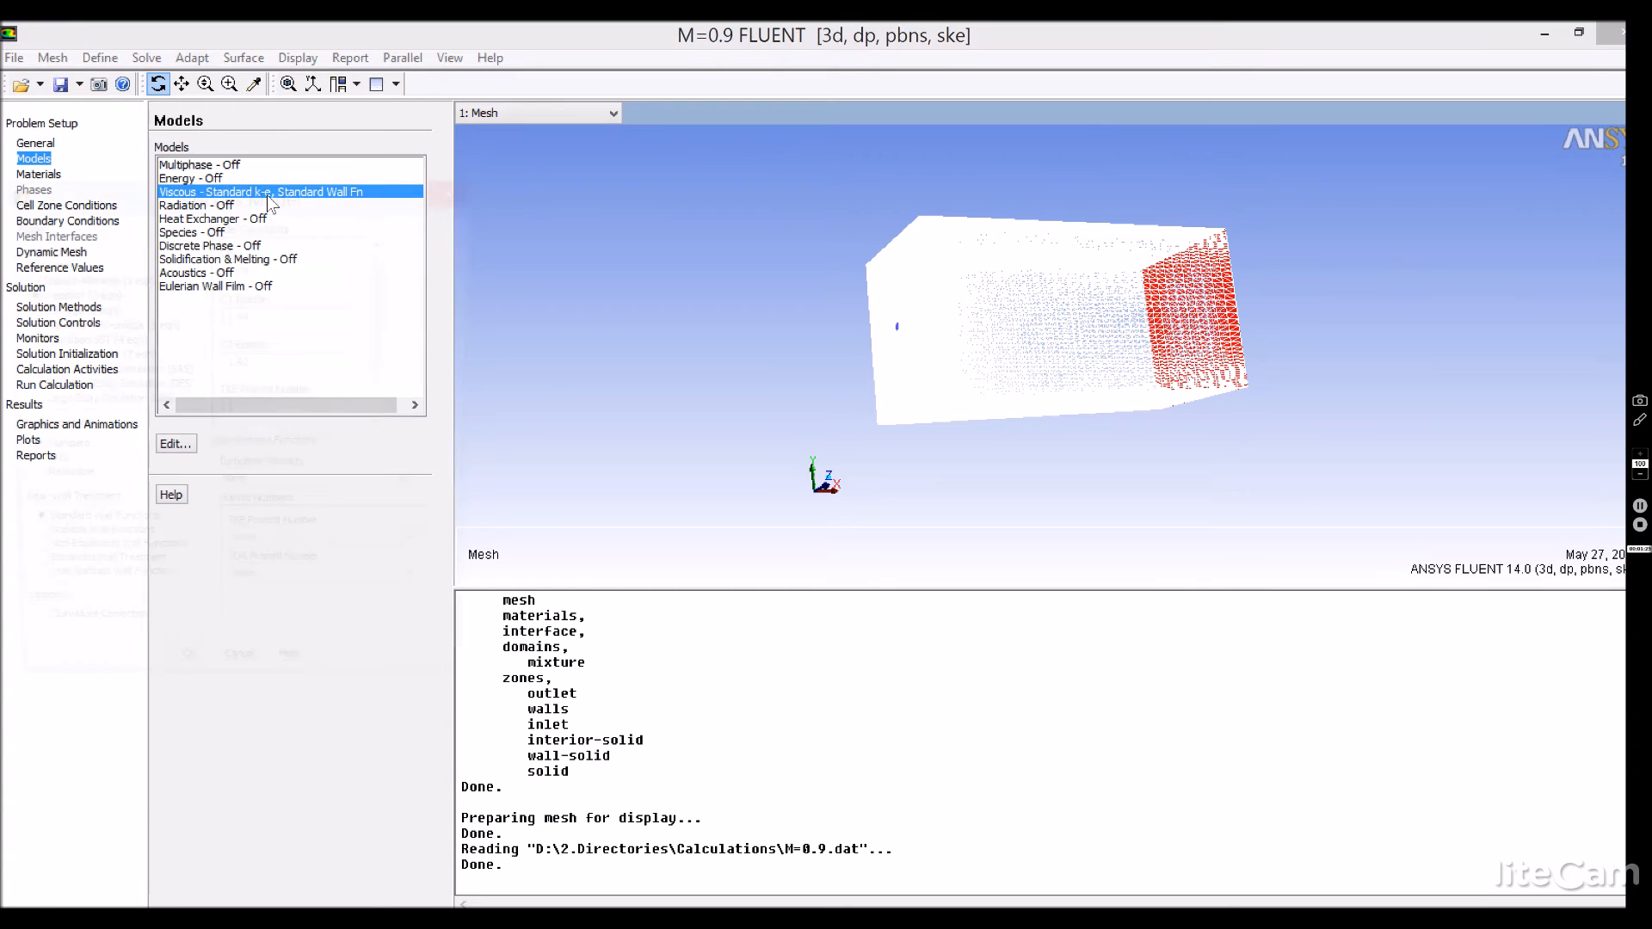
drag(246, 194, 563, 184)
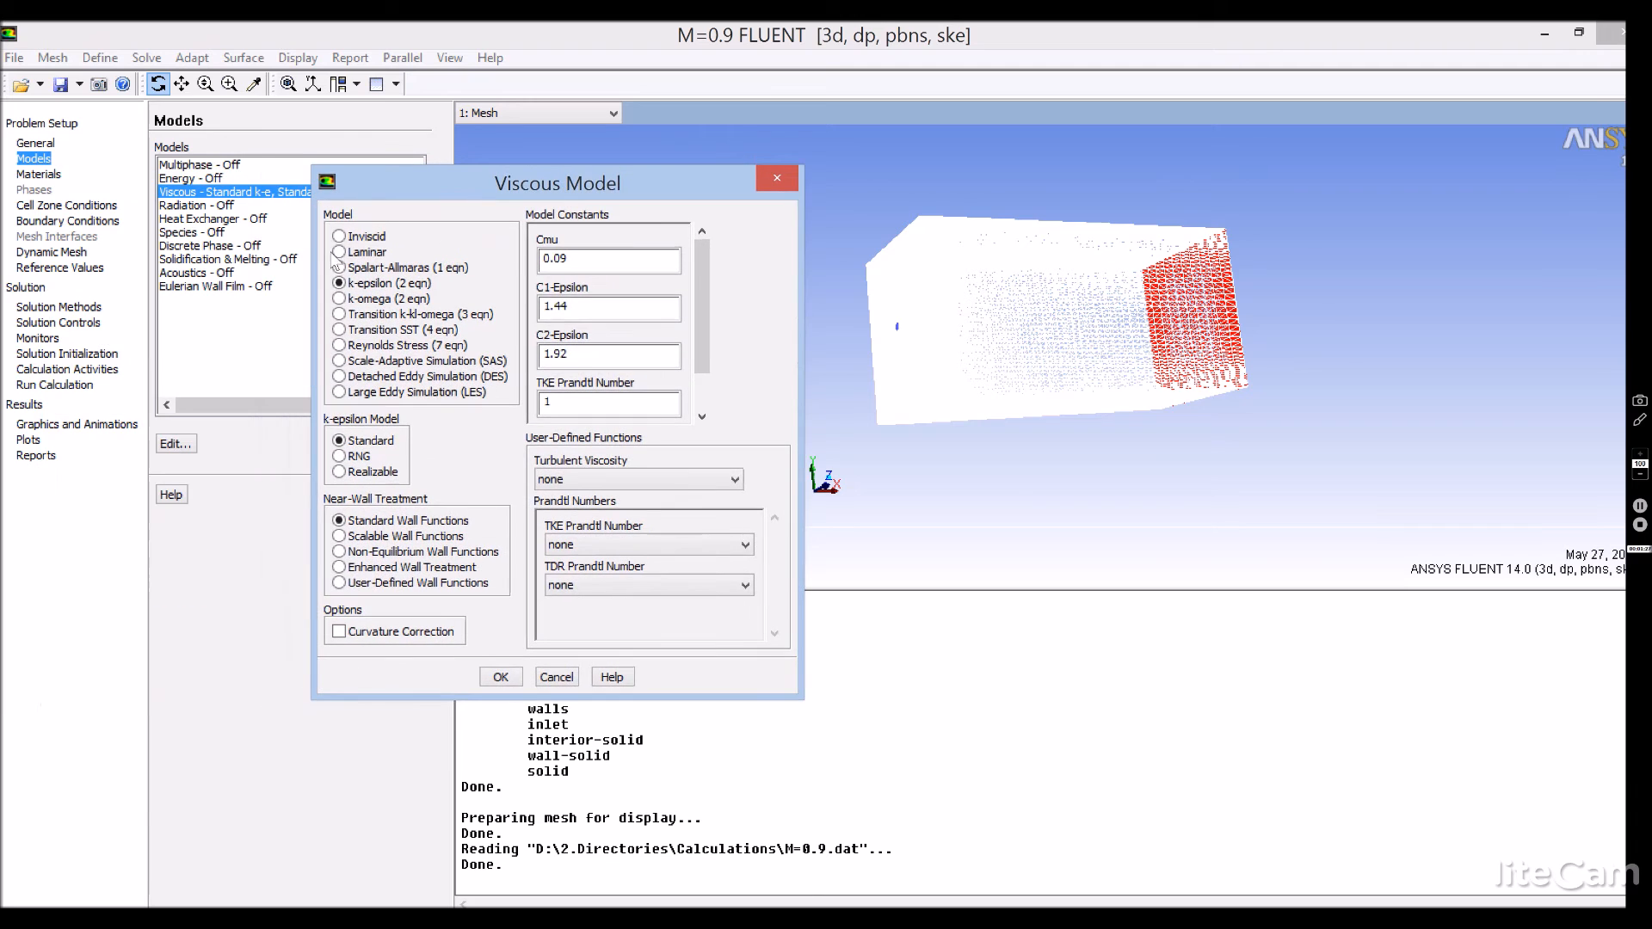
click(368, 251)
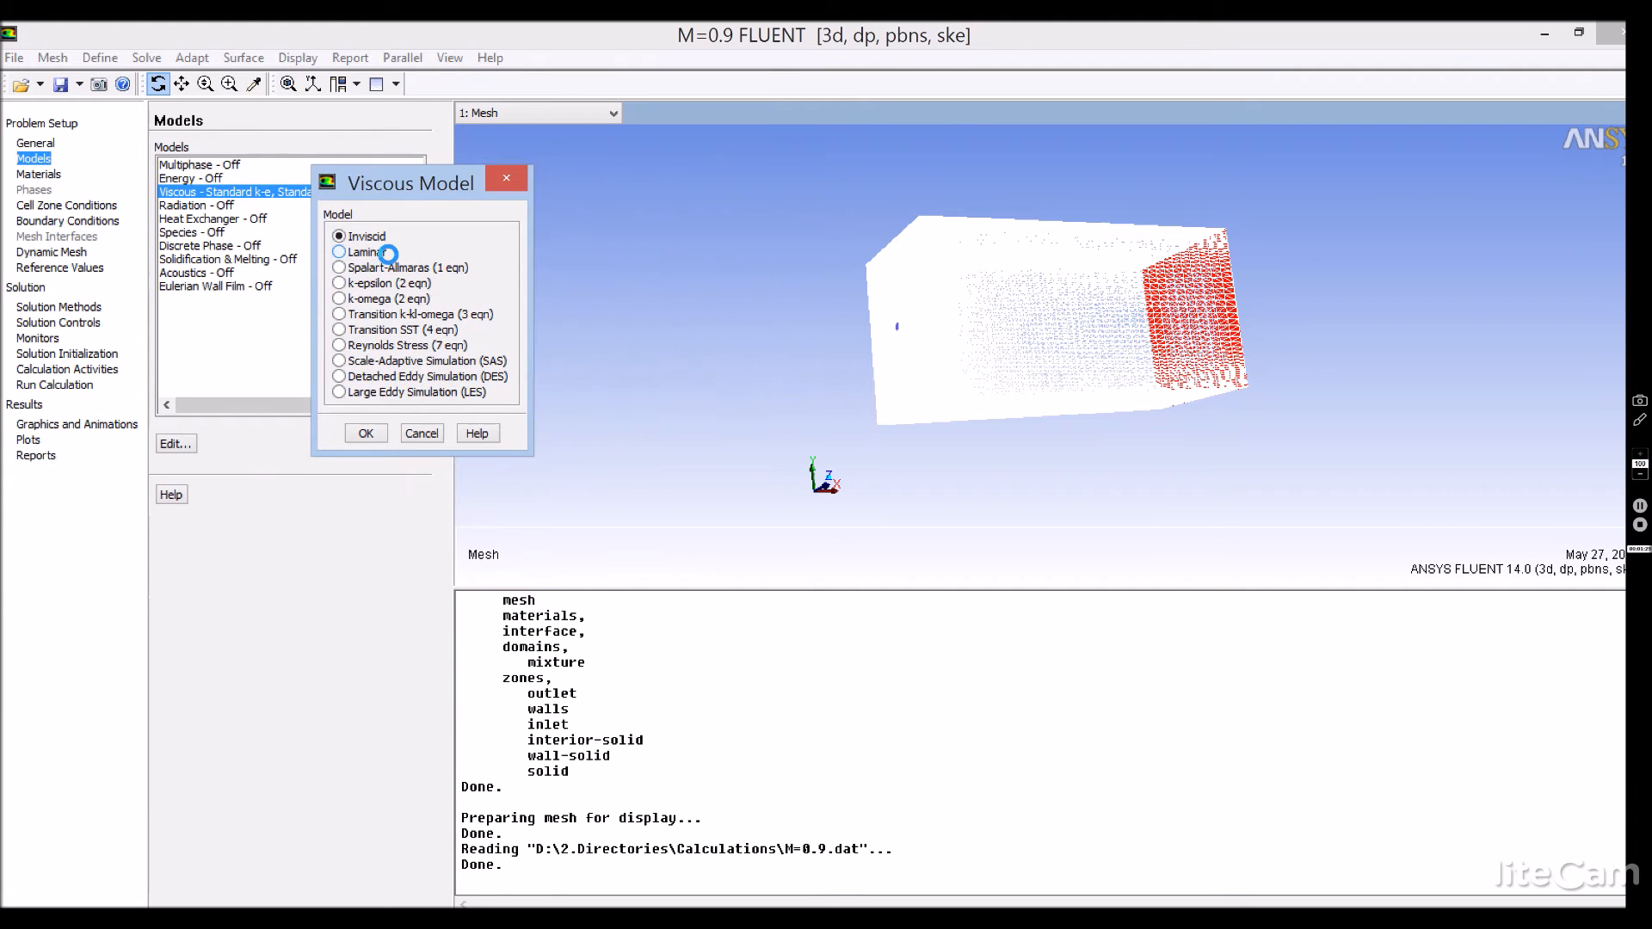
click(387, 267)
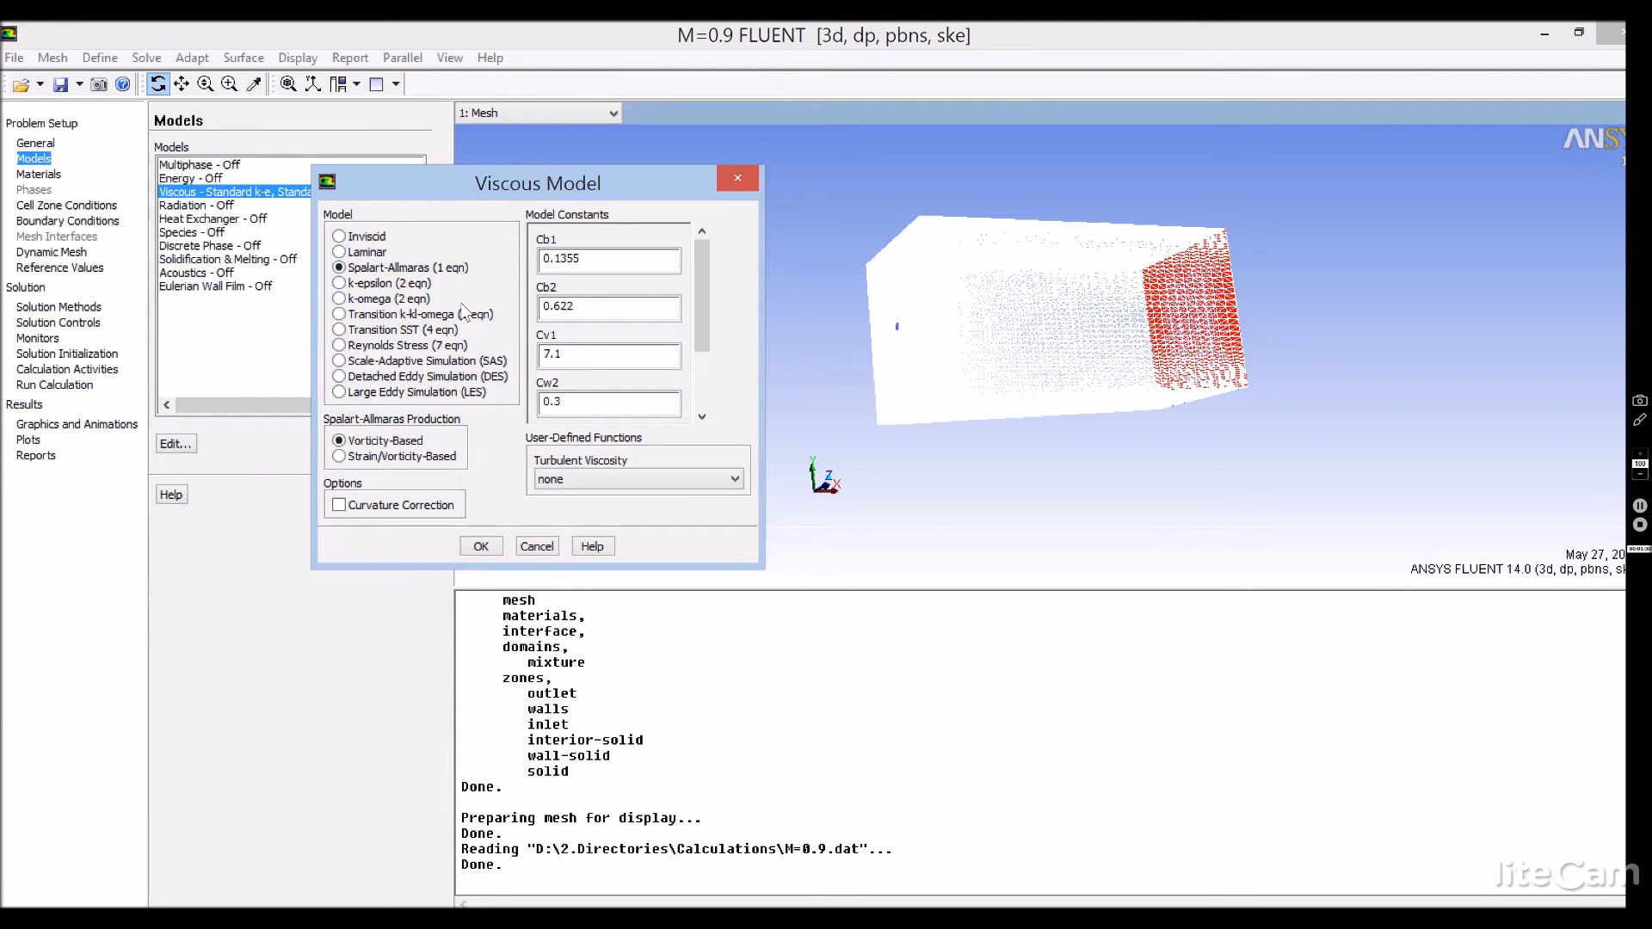
click(365, 285)
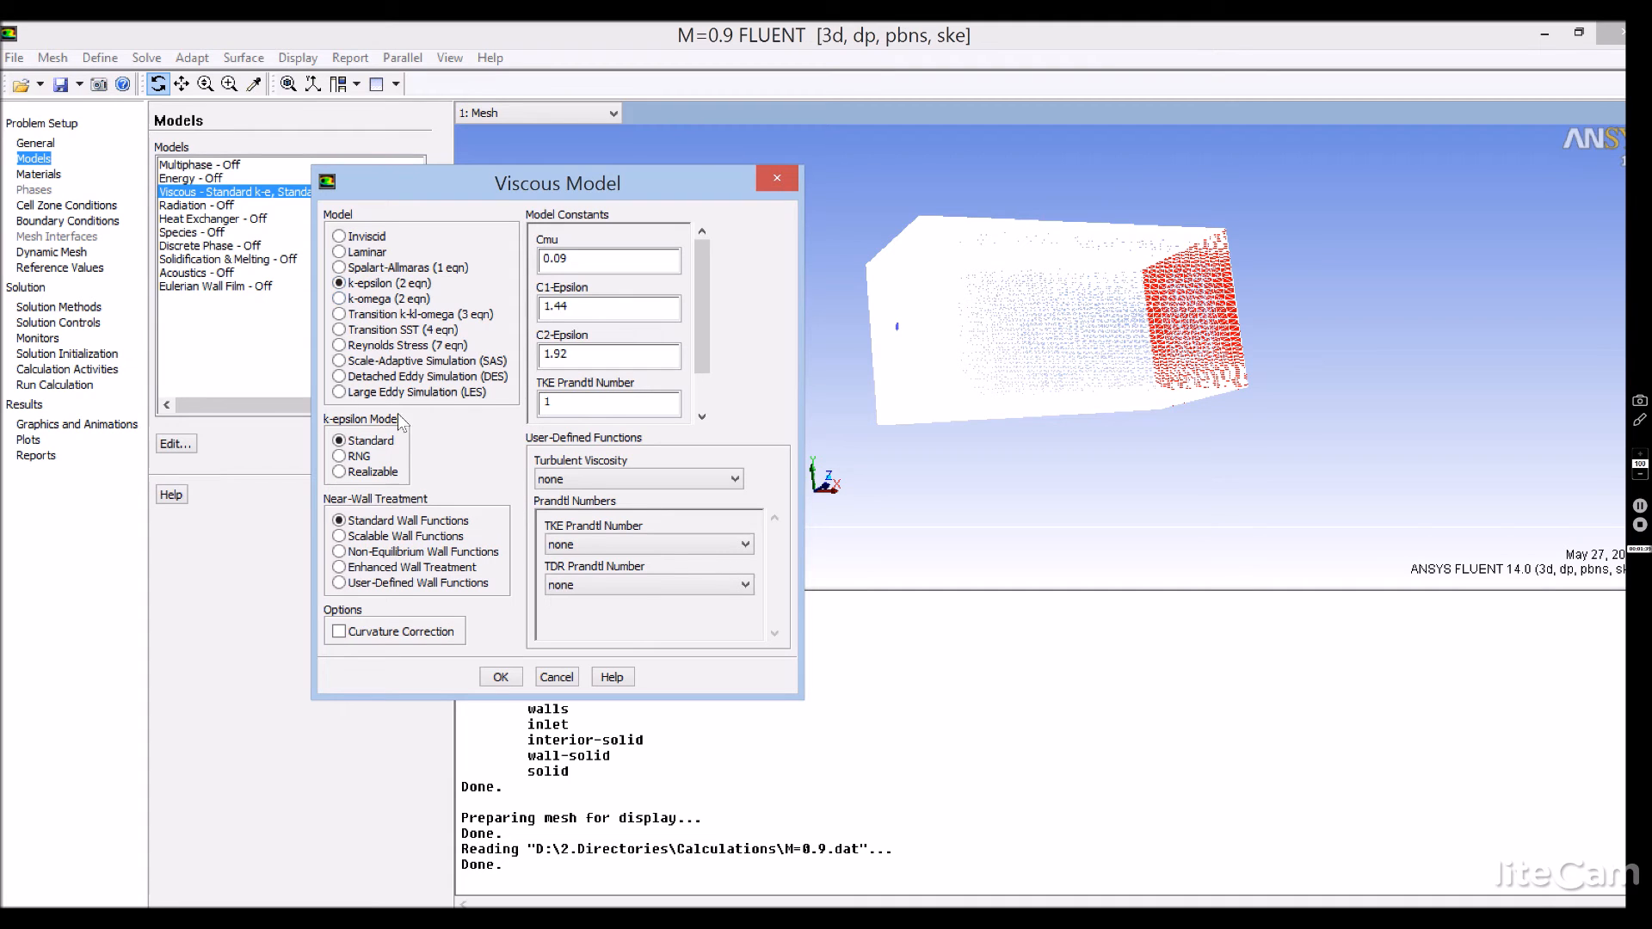
click(358, 471)
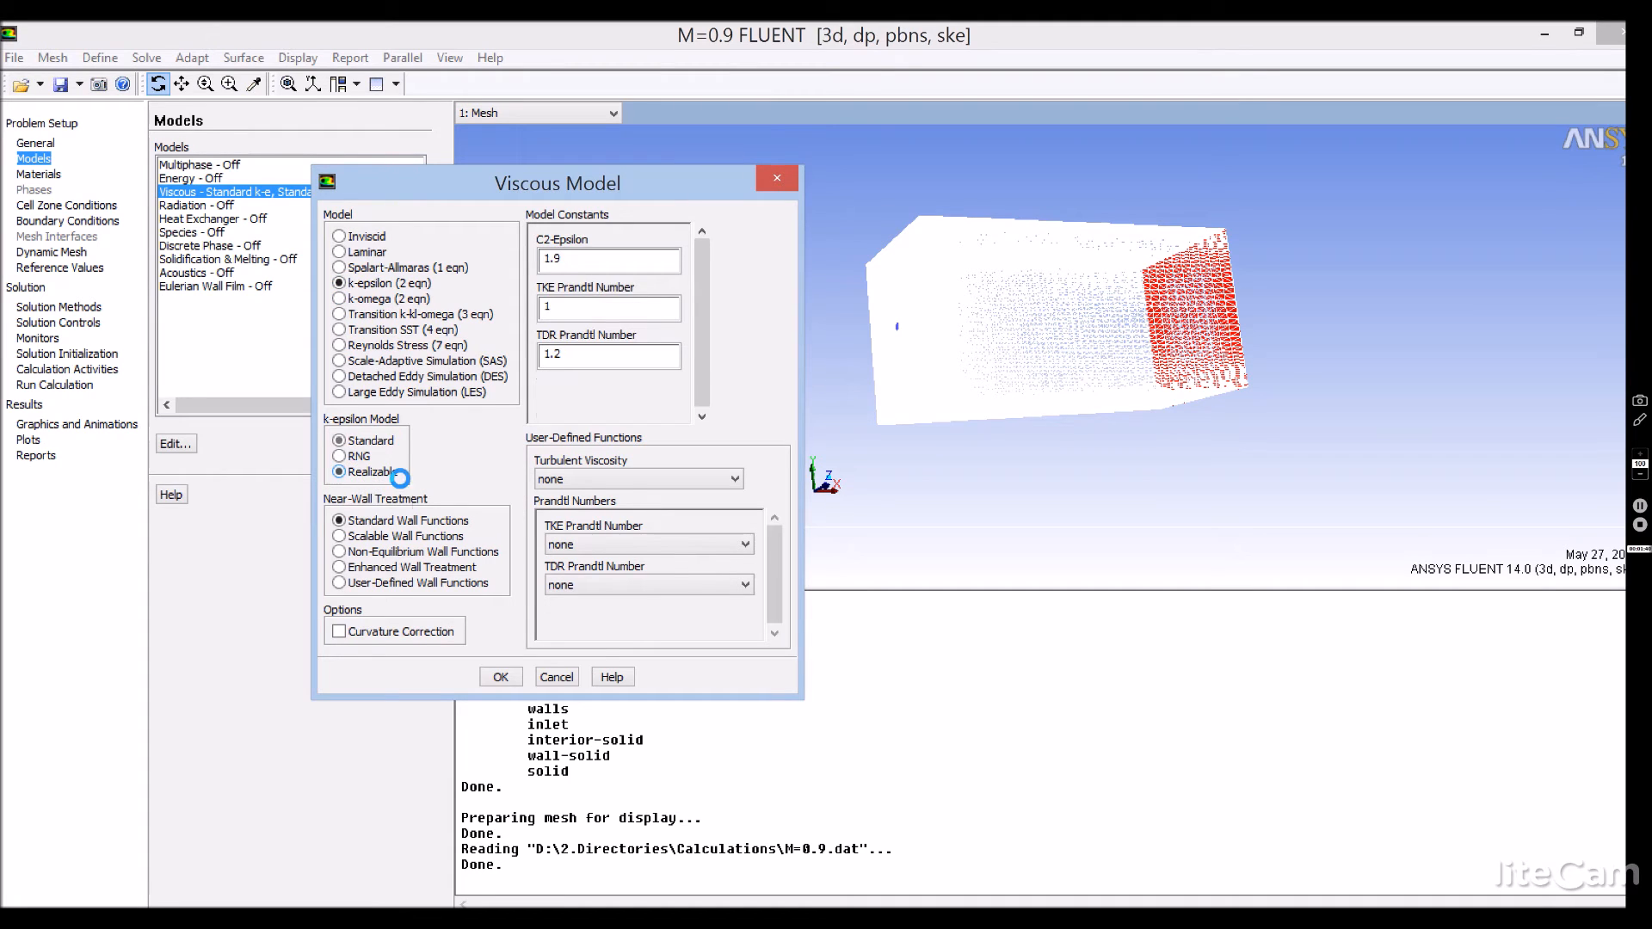
click(364, 444)
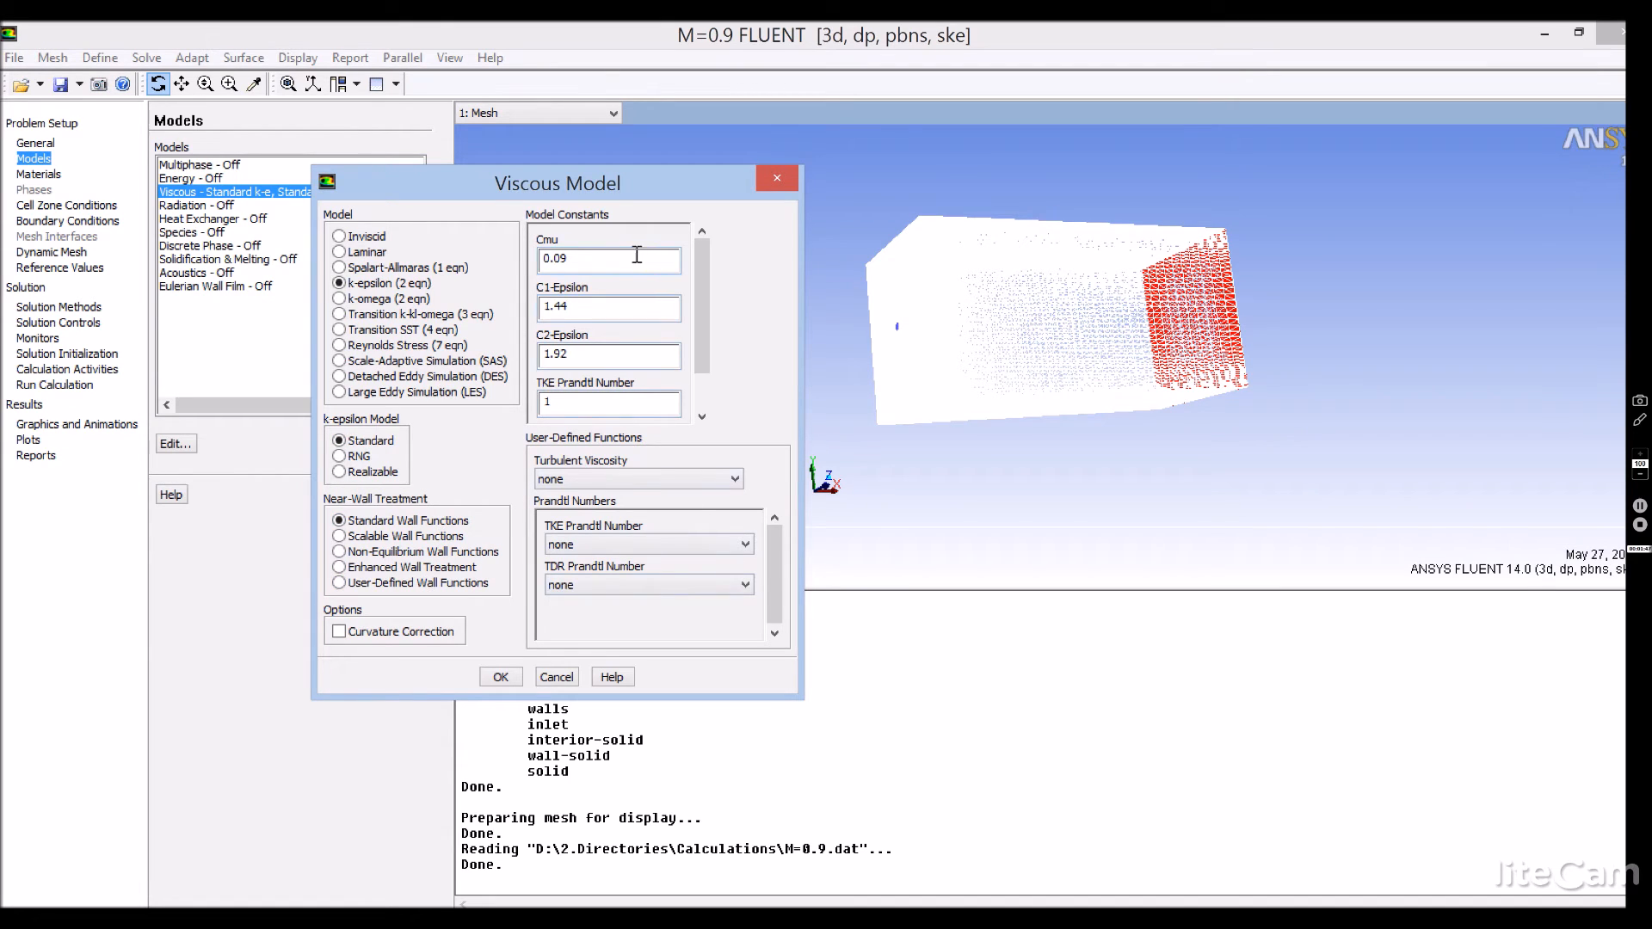
click(619, 306)
click(499, 677)
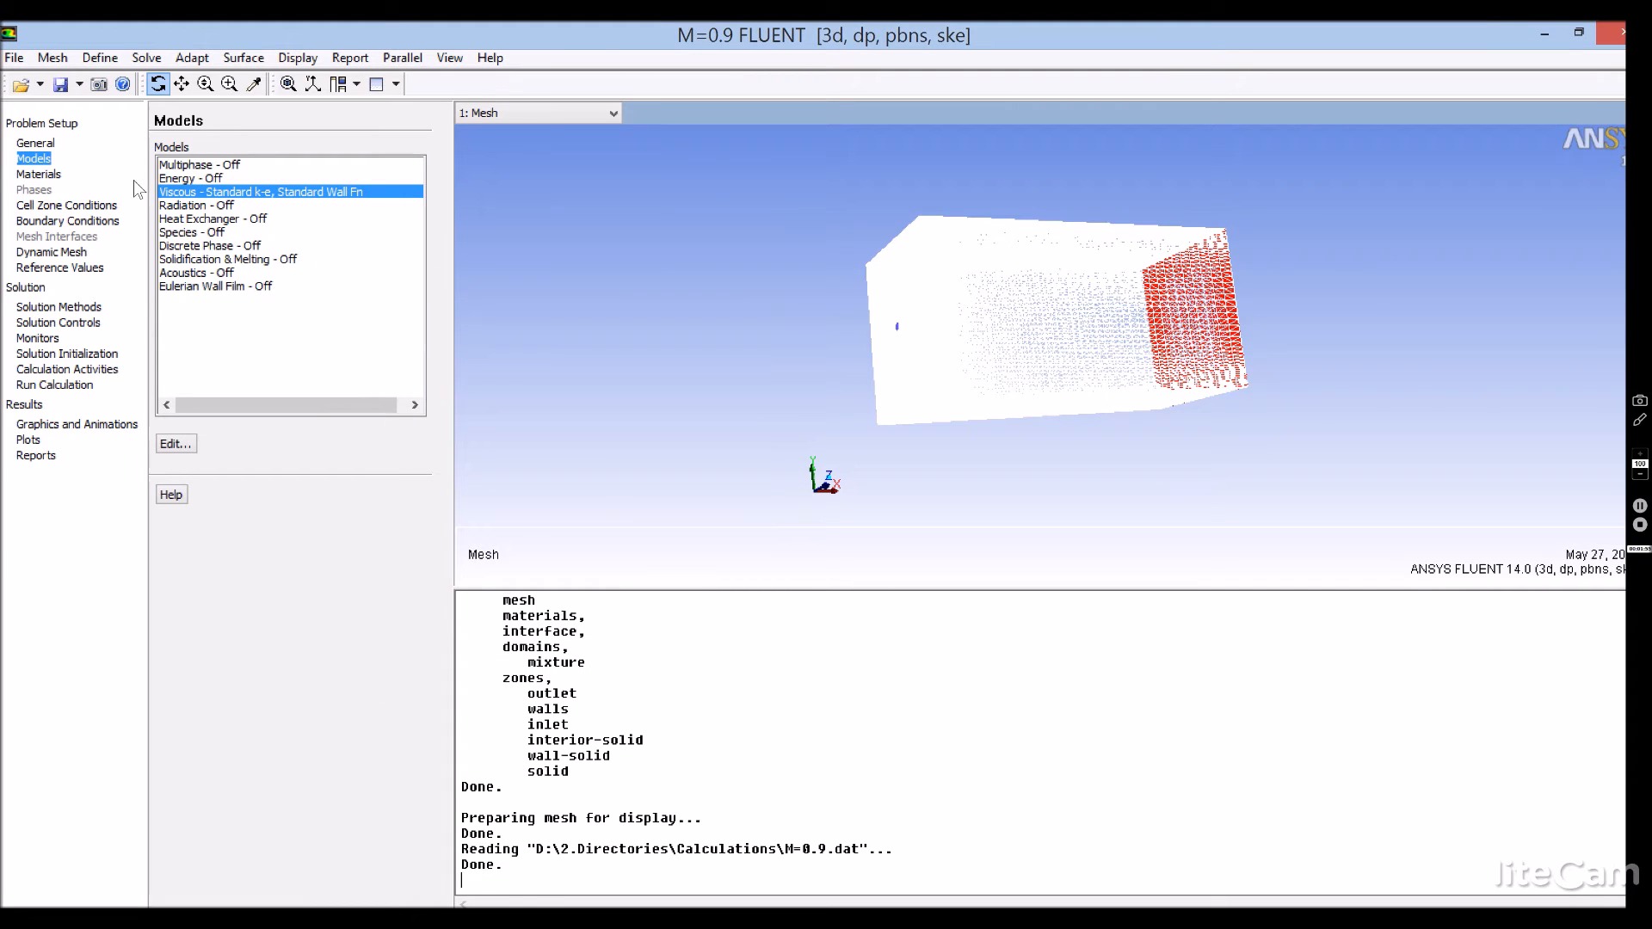
Review the defined fluid and solid materials and the type options of the solid cell zone
click(39, 175)
click(192, 206)
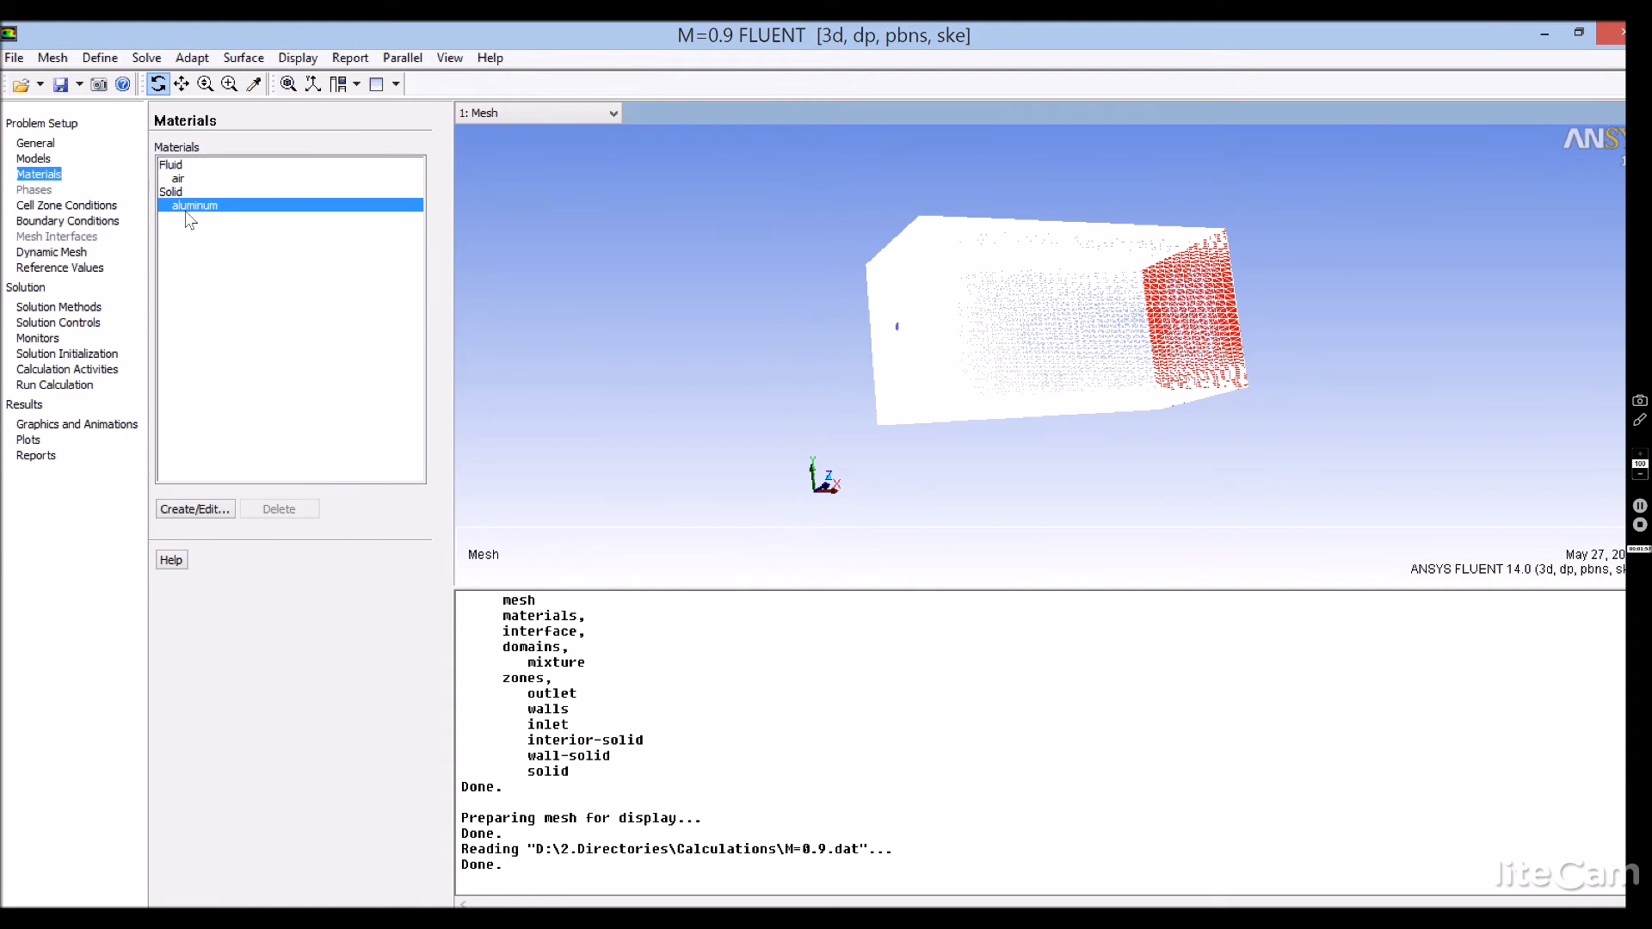
click(83, 208)
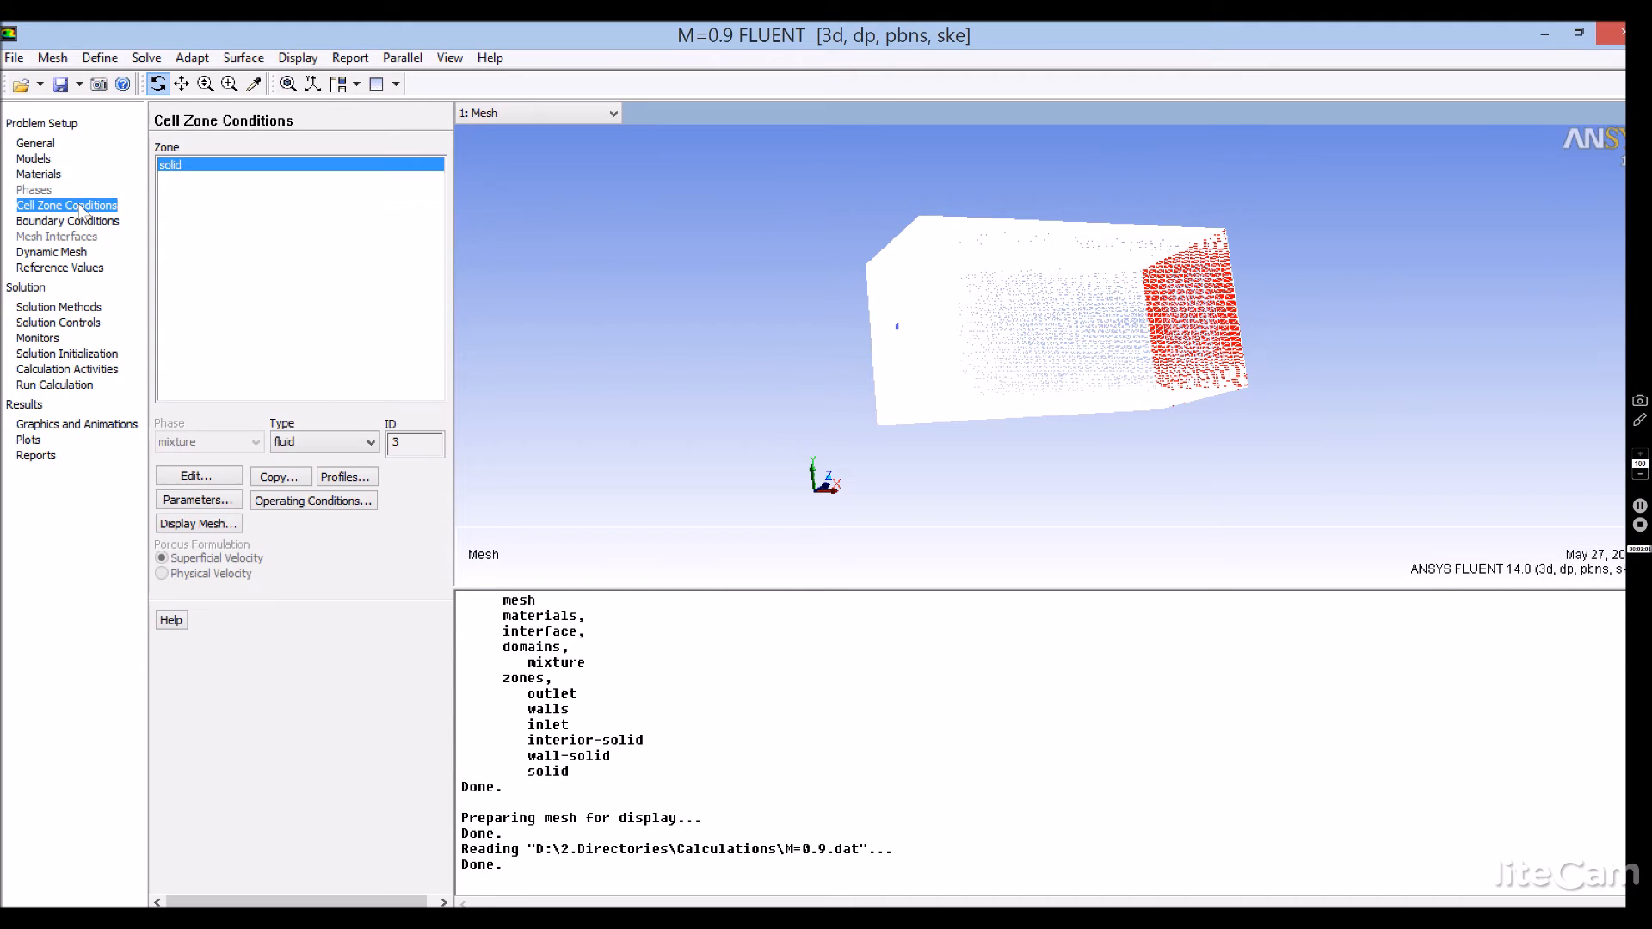
click(333, 439)
click(333, 438)
Try the Magnitude and Direction velocity specification on the inlet boundary, then return it to Components
click(74, 221)
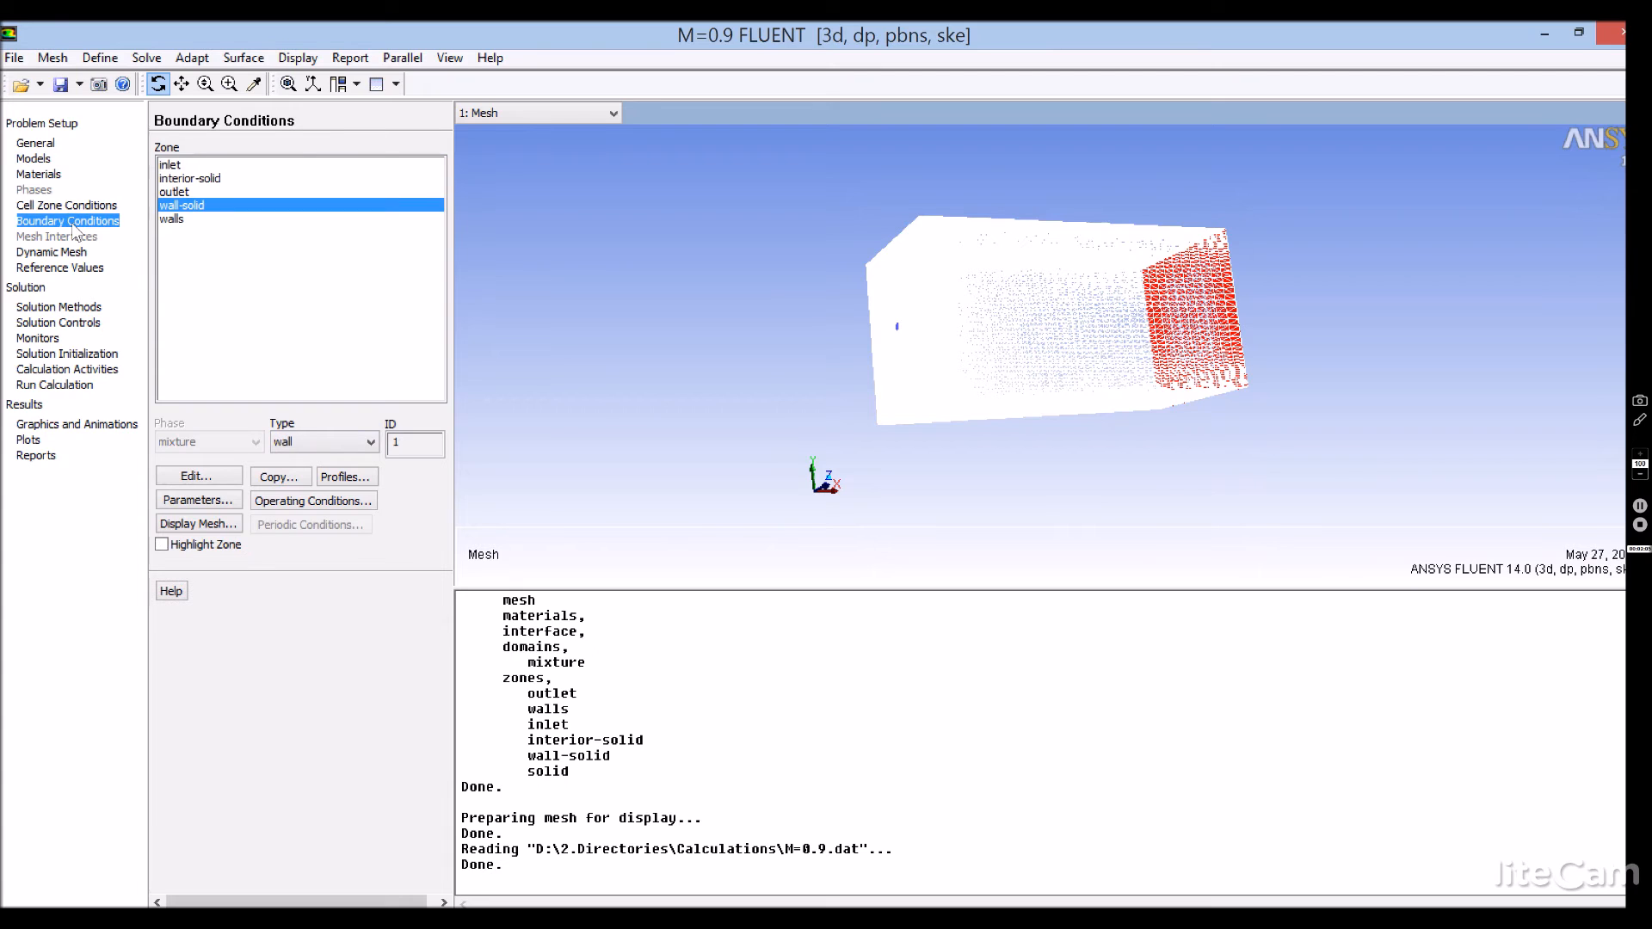
click(179, 165)
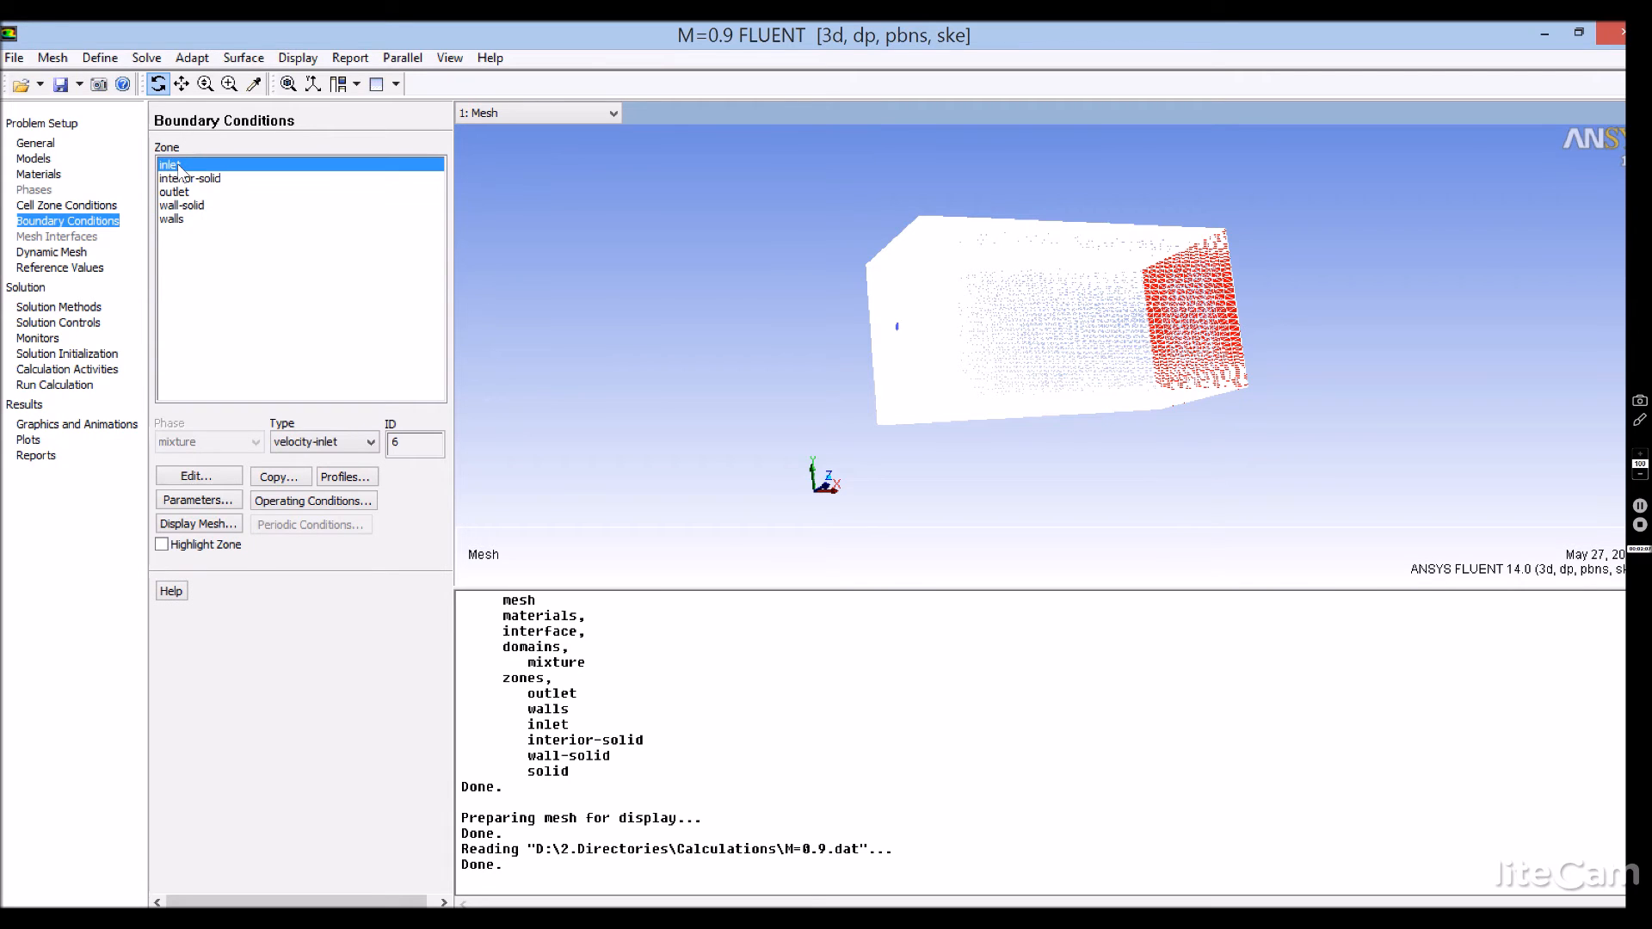
click(197, 475)
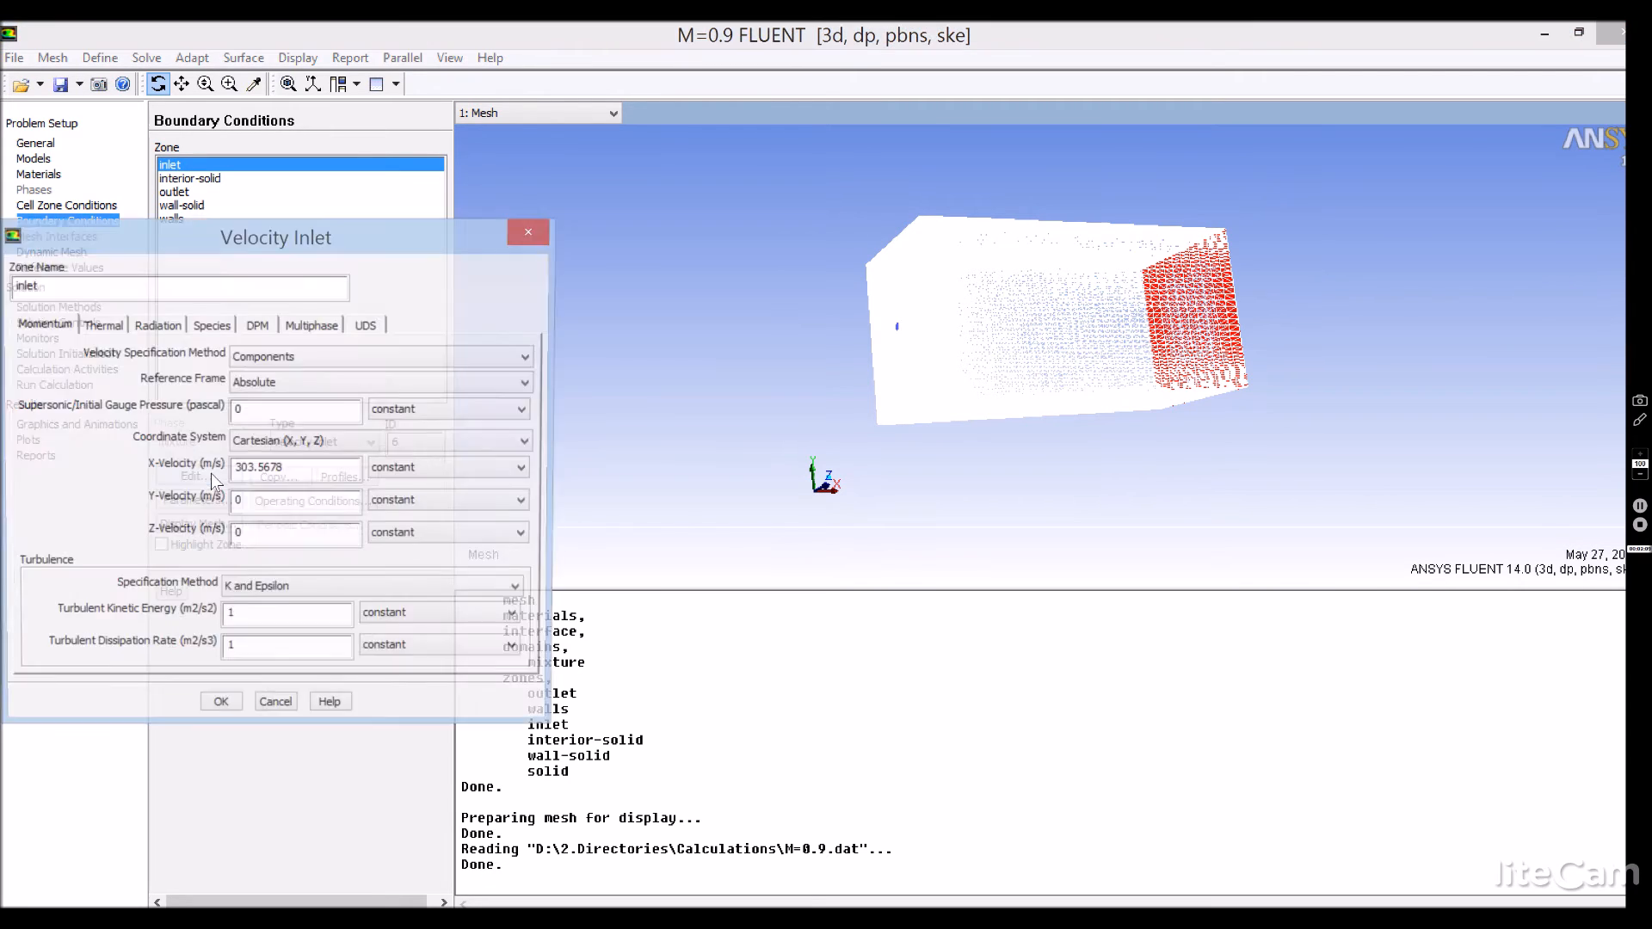
click(359, 358)
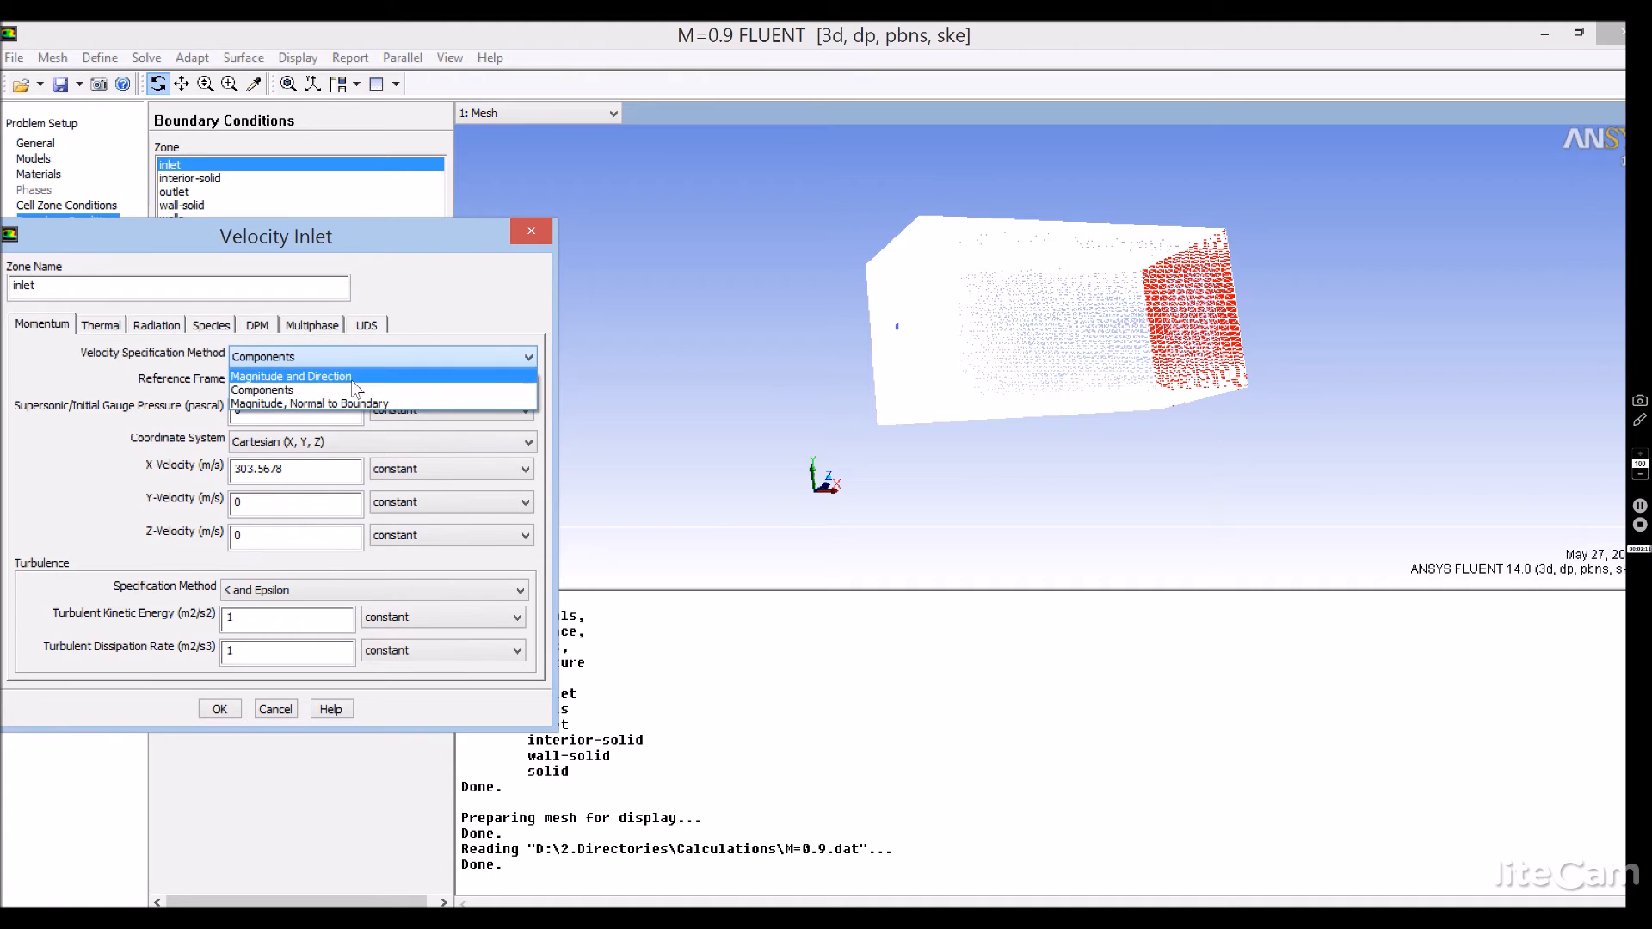
click(352, 376)
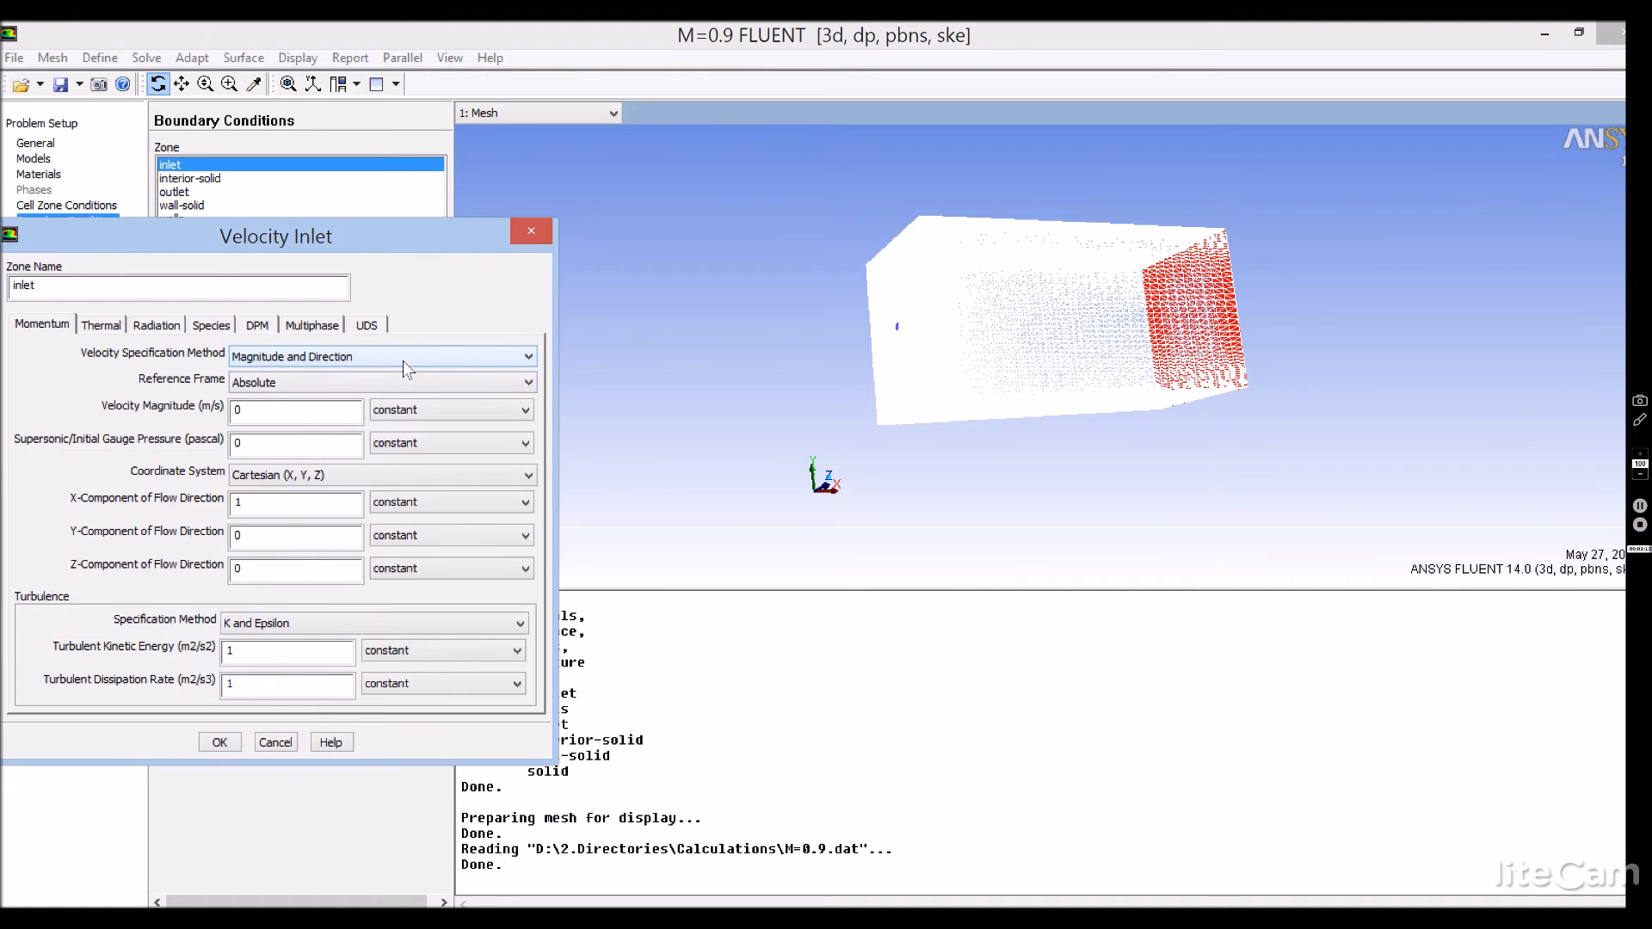
click(403, 359)
click(379, 387)
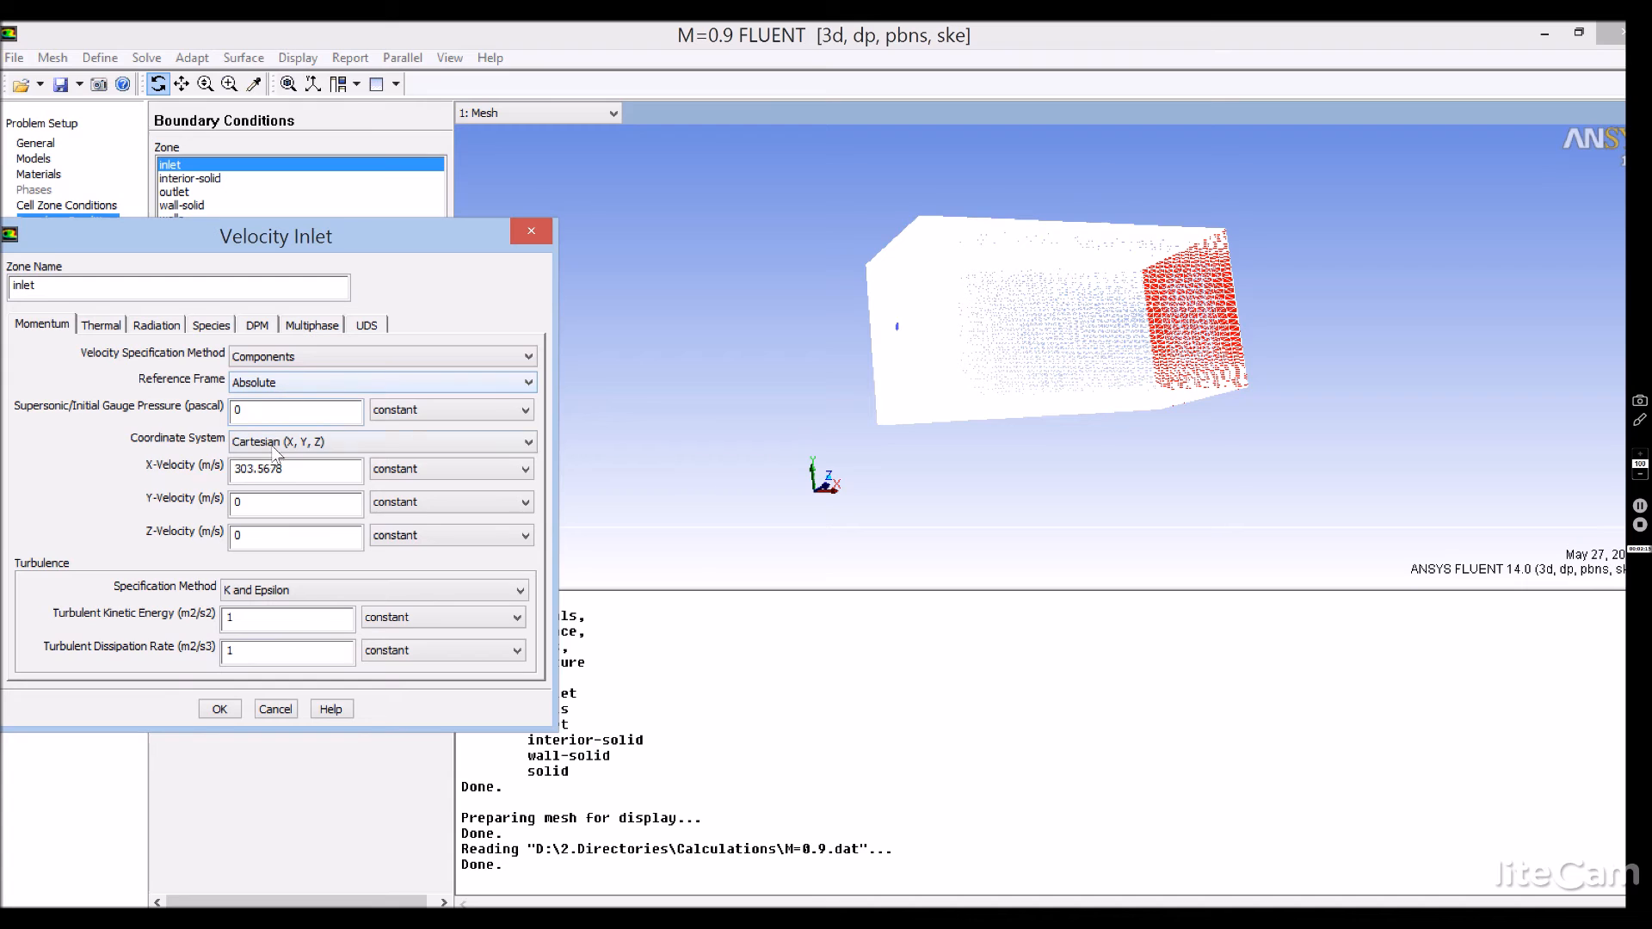
Check the inlet's X-velocity and Y-velocity entries, then close the velocity inlet settings without applying anything
click(273, 505)
drag(324, 468, 236, 468)
click(295, 469)
double_click(283, 469)
drag(284, 469, 172, 479)
double_click(276, 473)
click(280, 472)
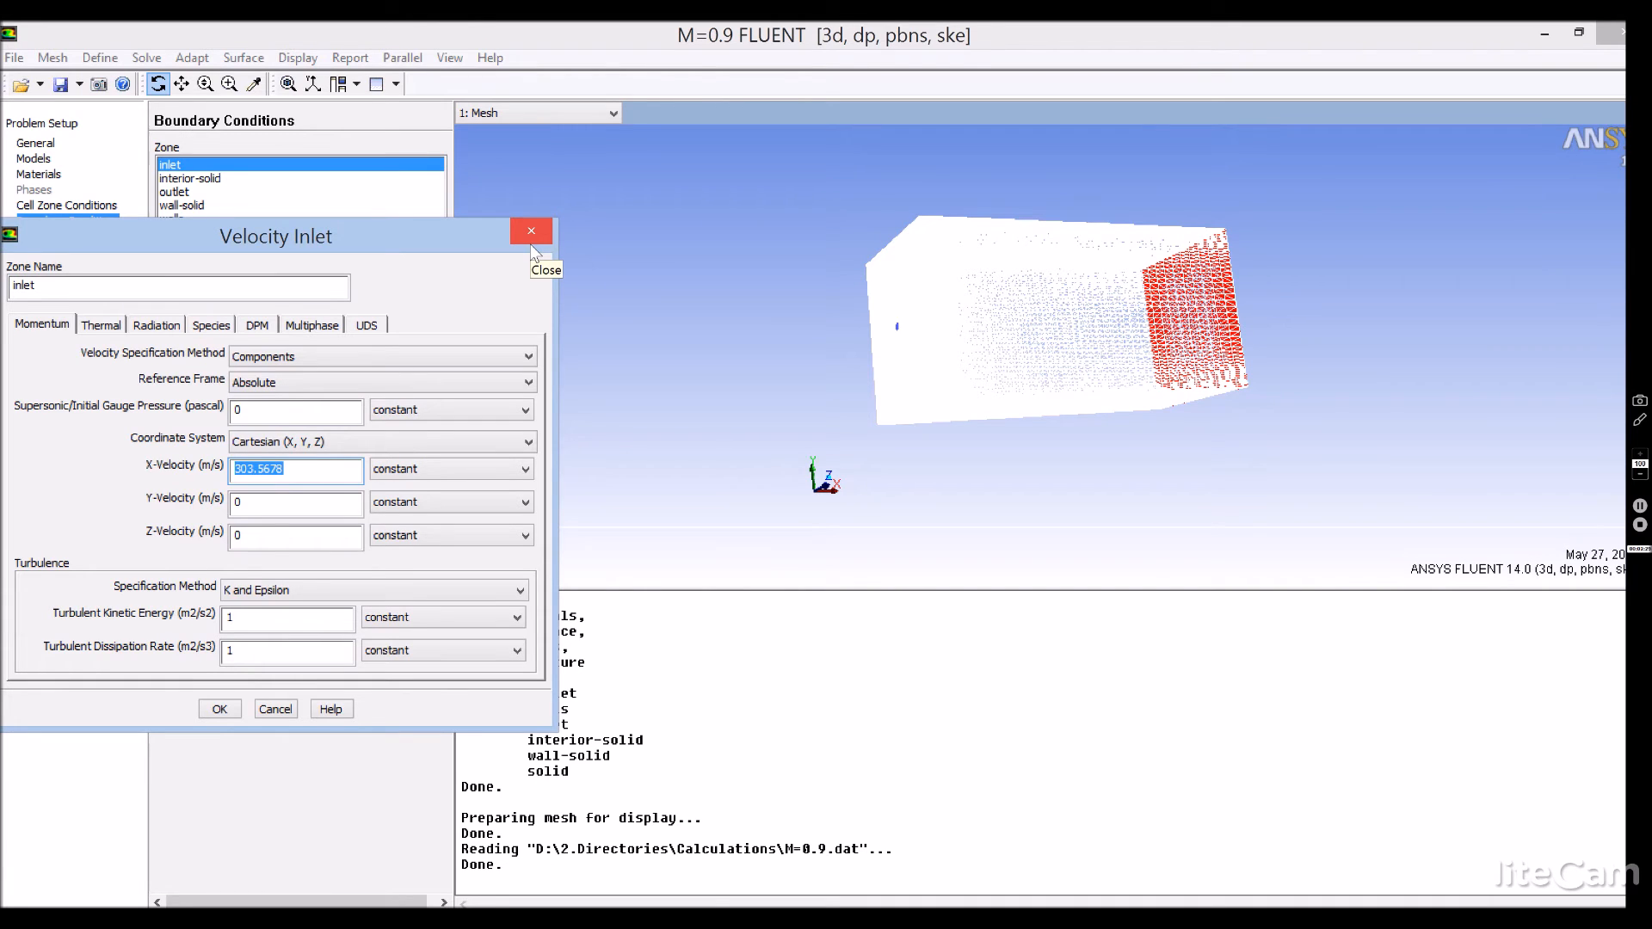
click(530, 242)
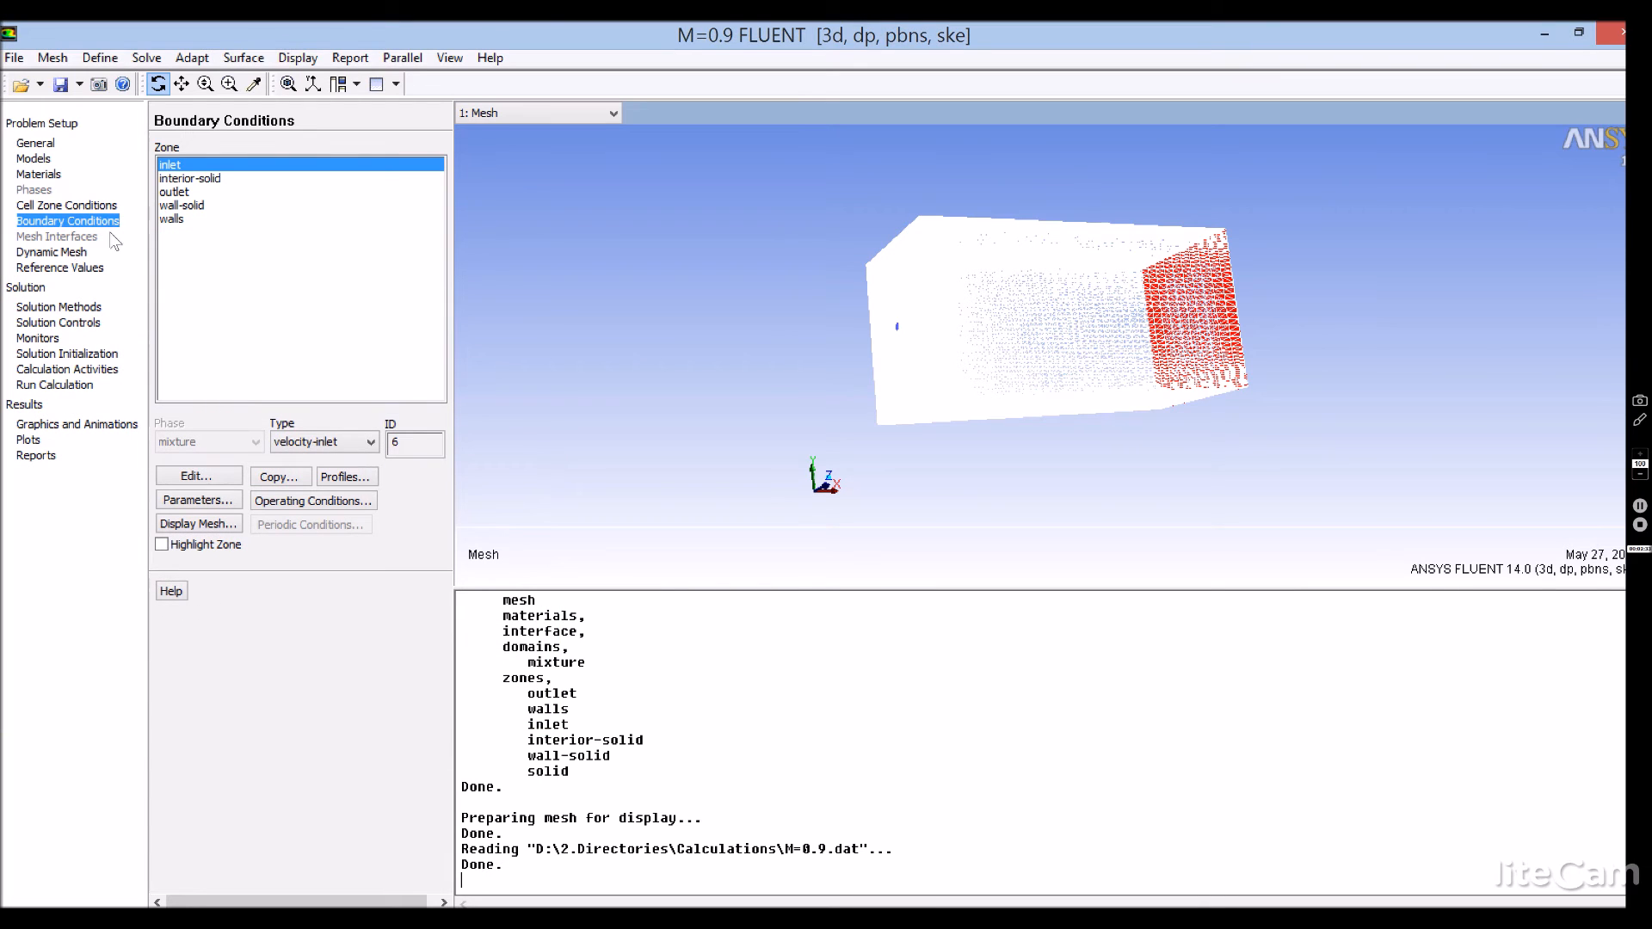
Try the Specified Shear condition on the walls boundary, then close its settings without applying anything
click(180, 207)
click(181, 220)
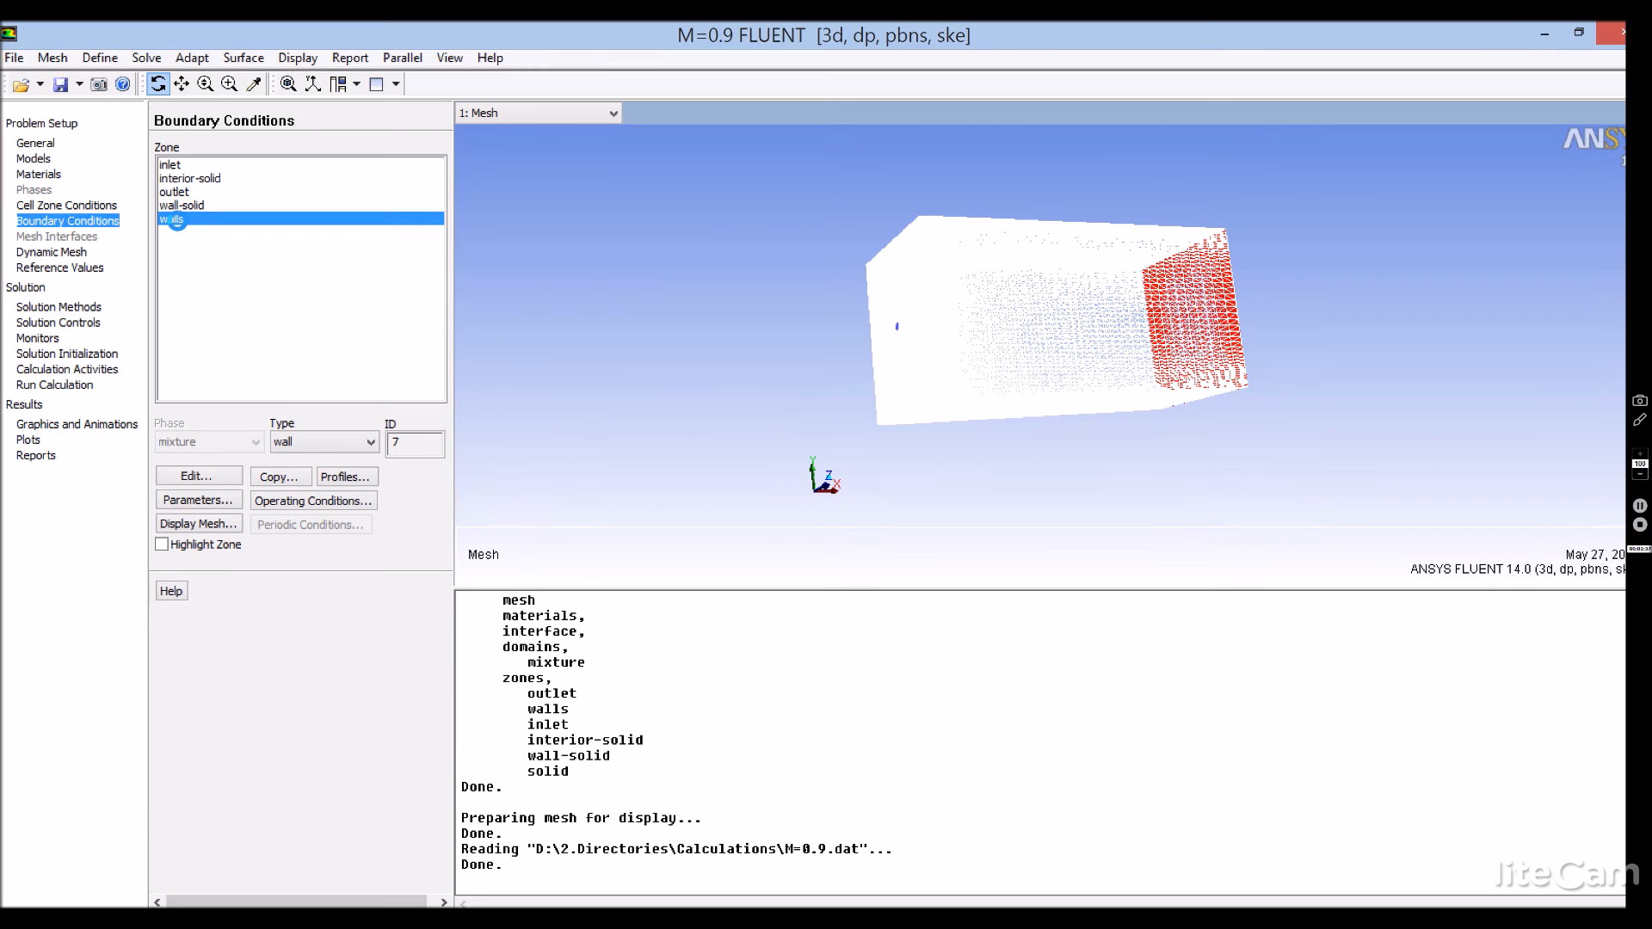
double_click(179, 222)
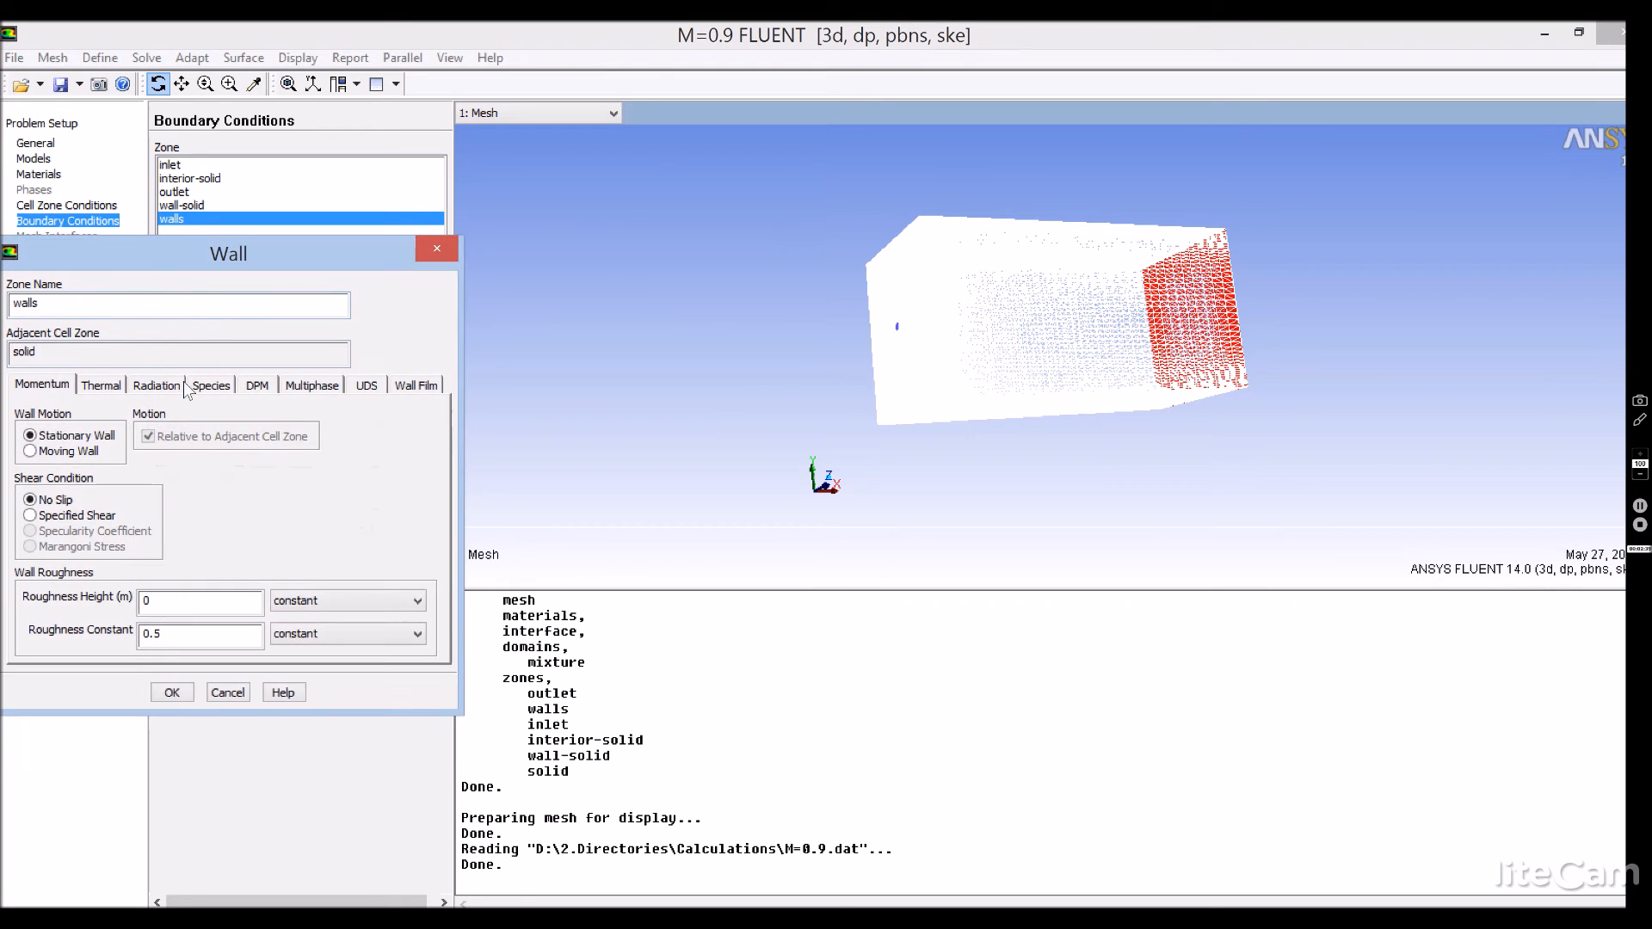
click(76, 516)
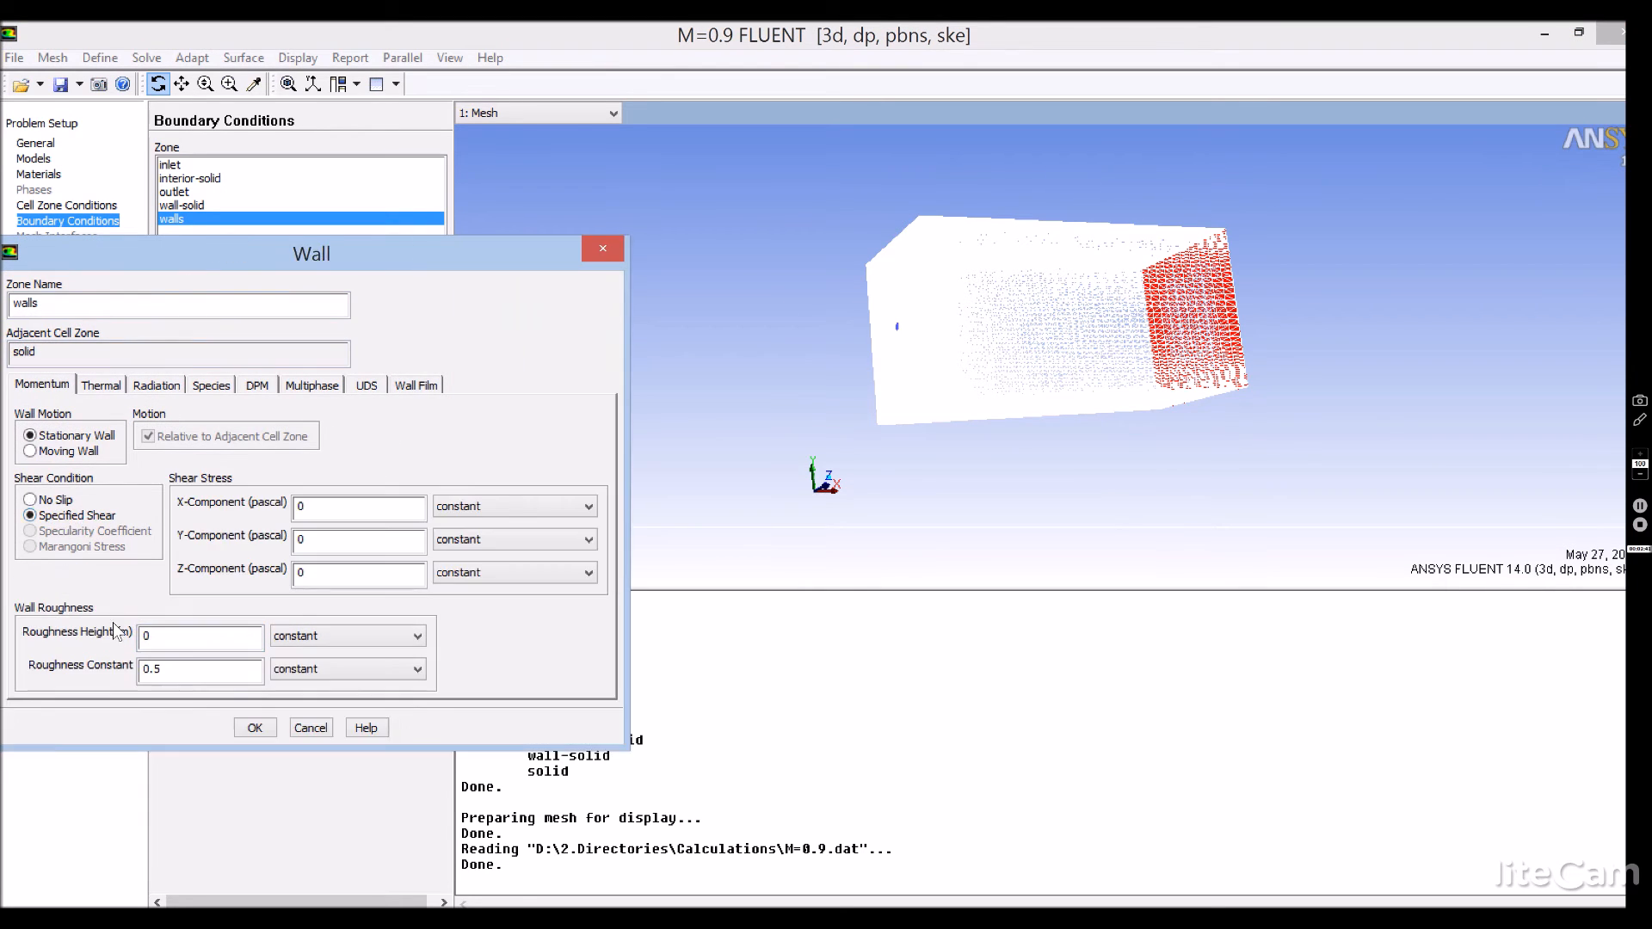
click(179, 636)
click(51, 500)
click(191, 634)
click(104, 514)
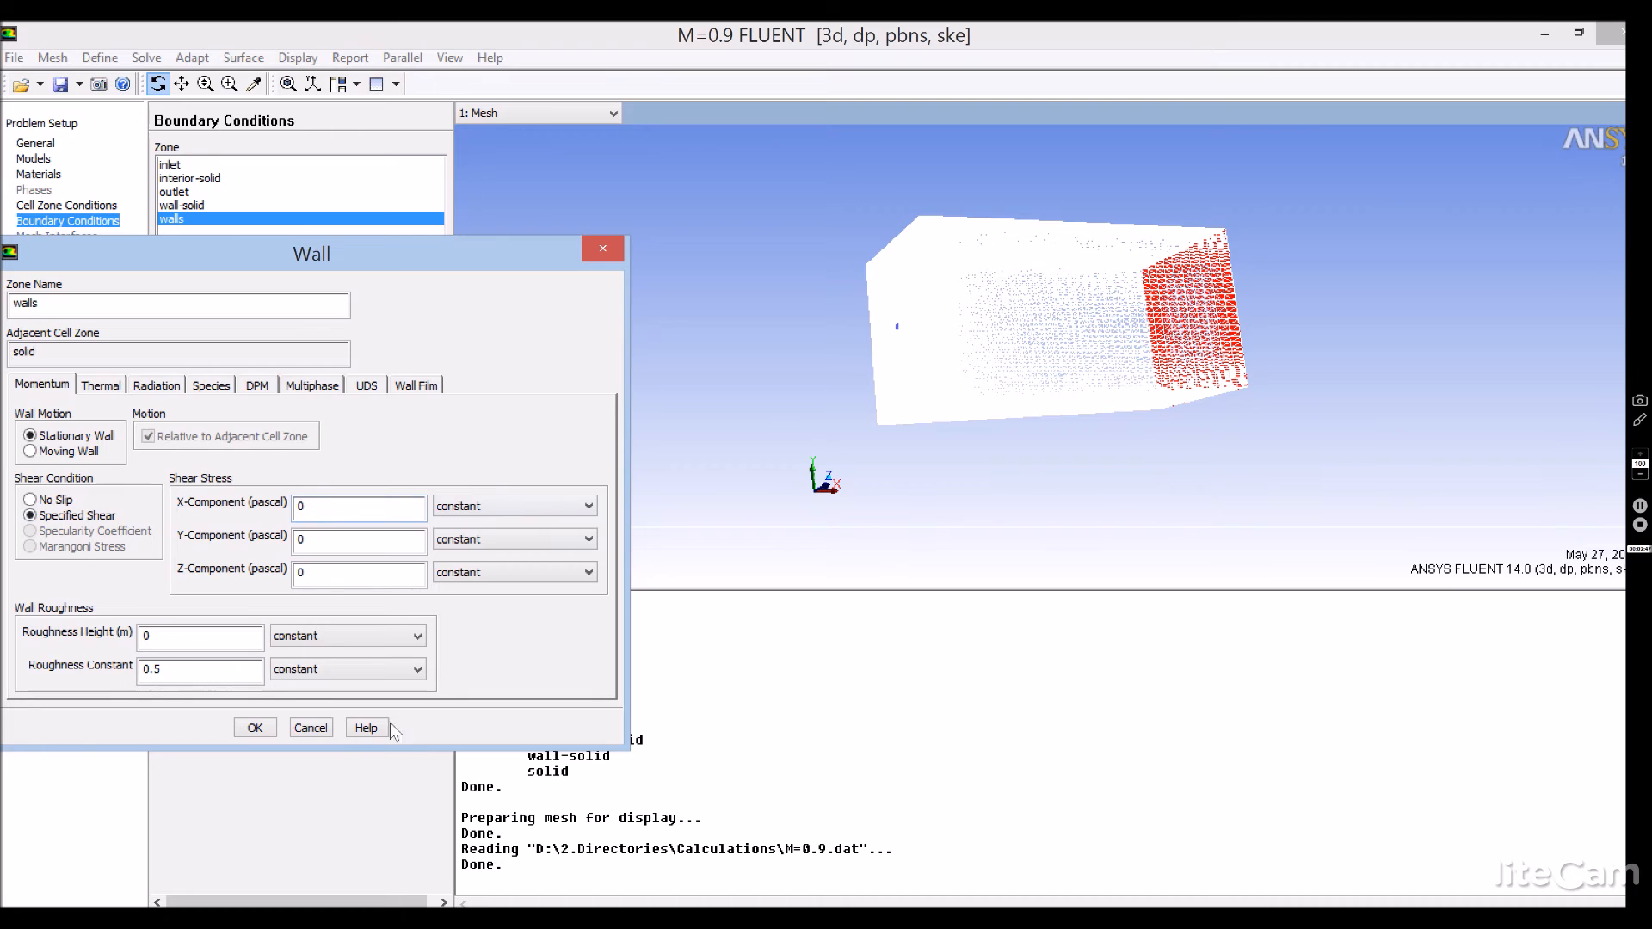
click(318, 727)
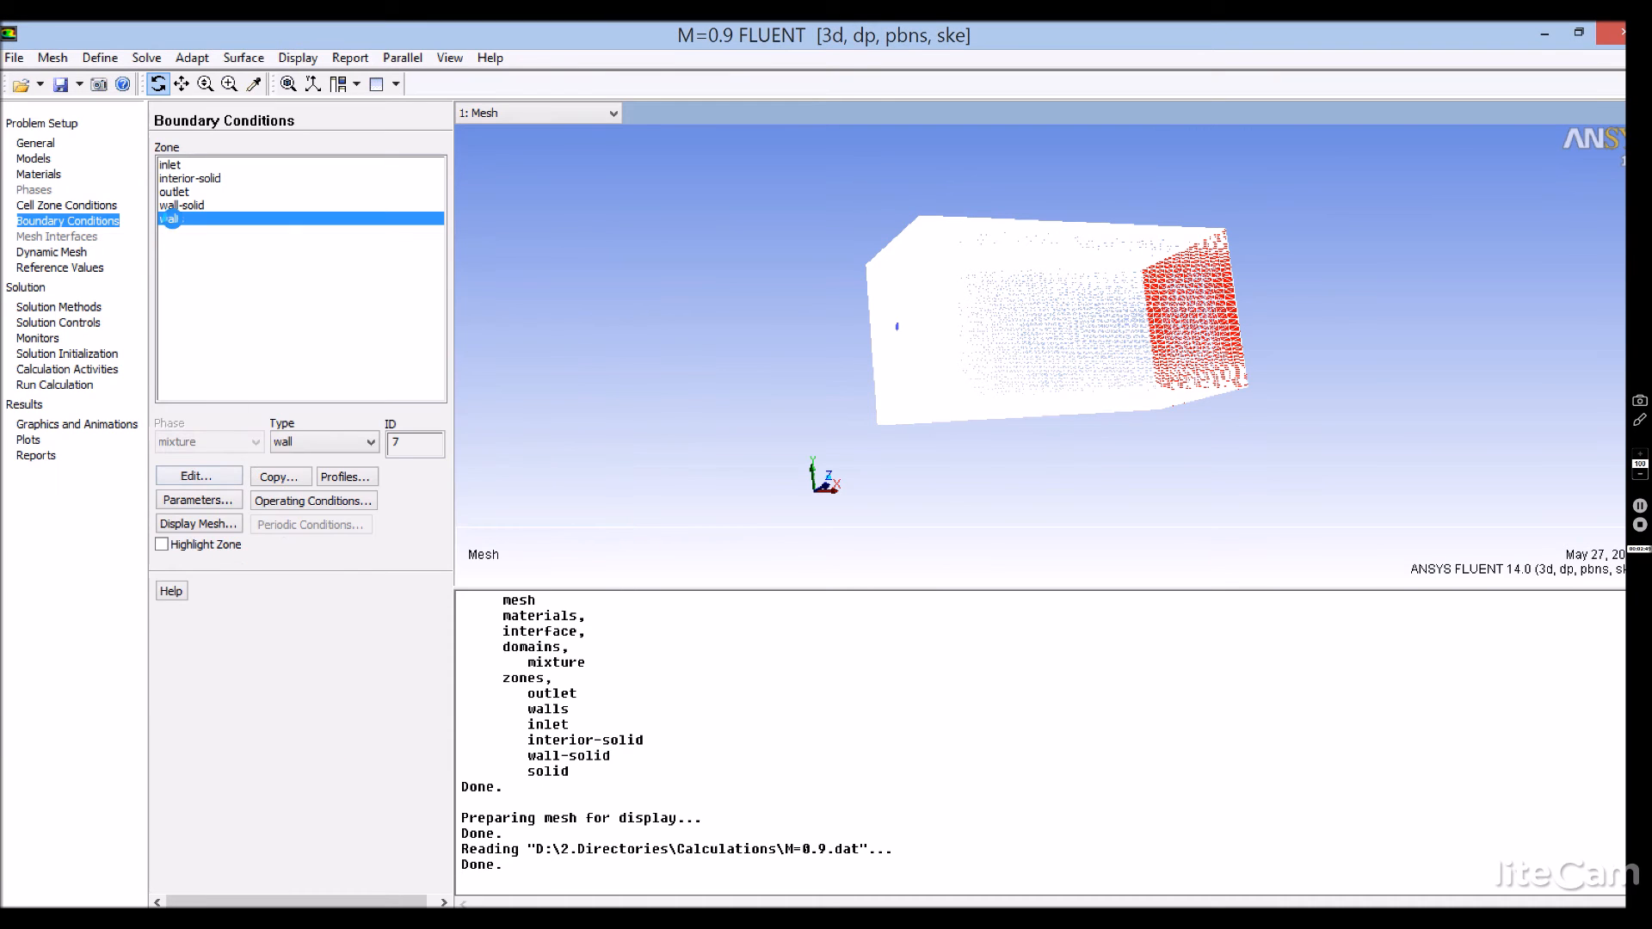
Apply the walls boundary settings as a Stationary Wall with the No Slip shear condition
double_click(172, 219)
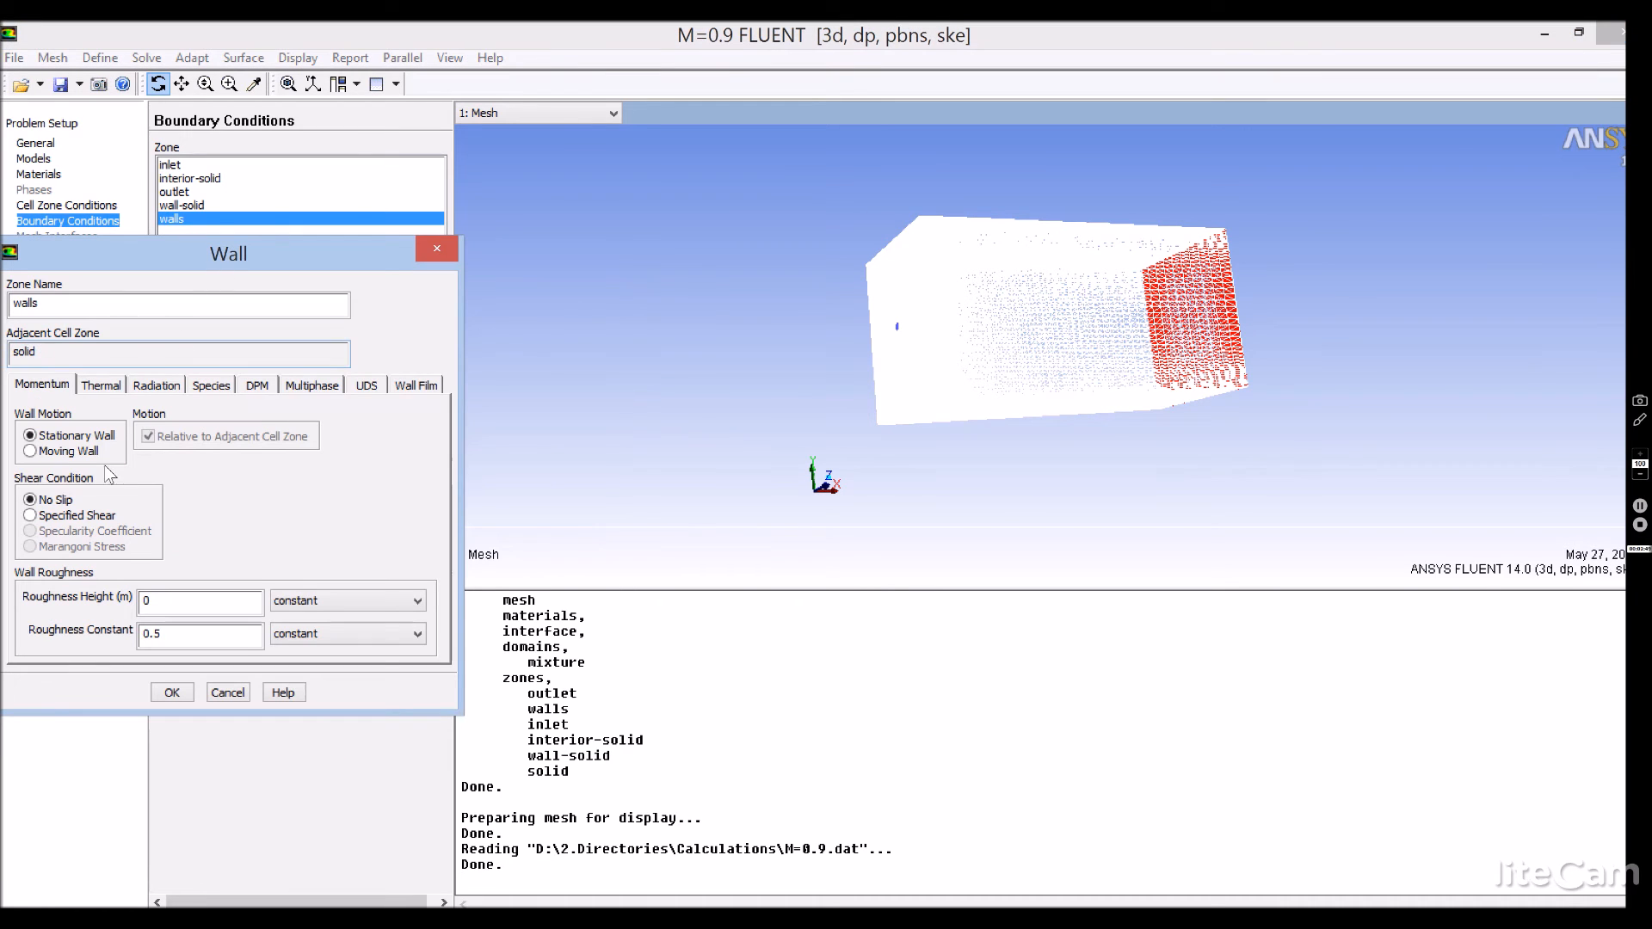
click(168, 693)
Compute the reference values from the inlet zone
click(75, 252)
click(77, 269)
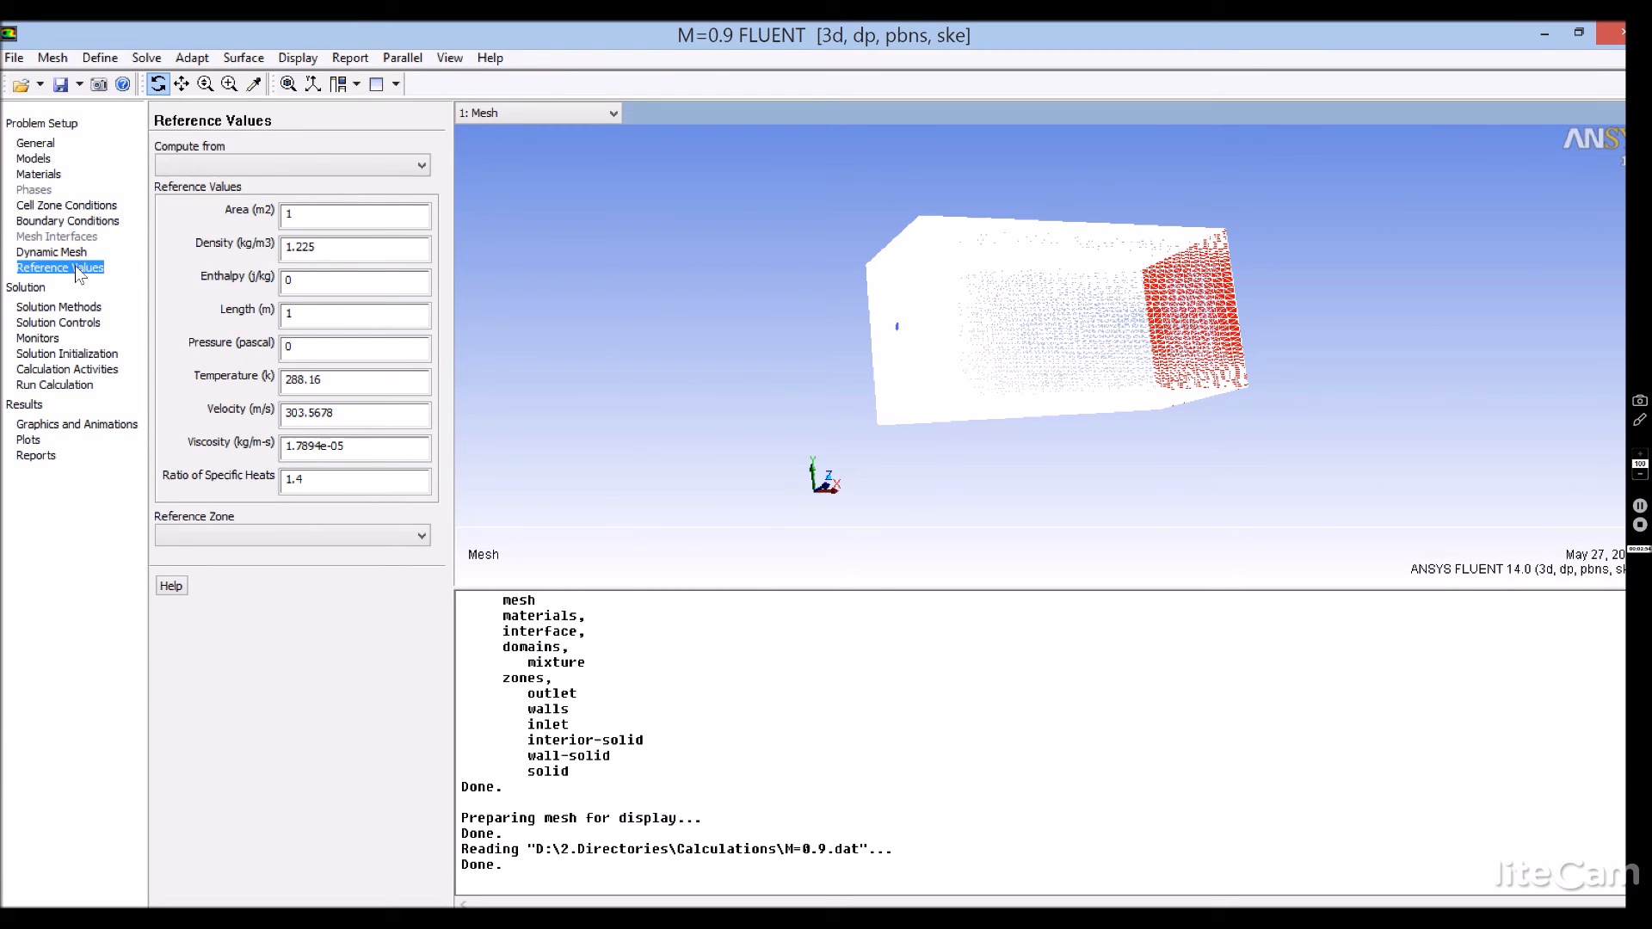
click(323, 165)
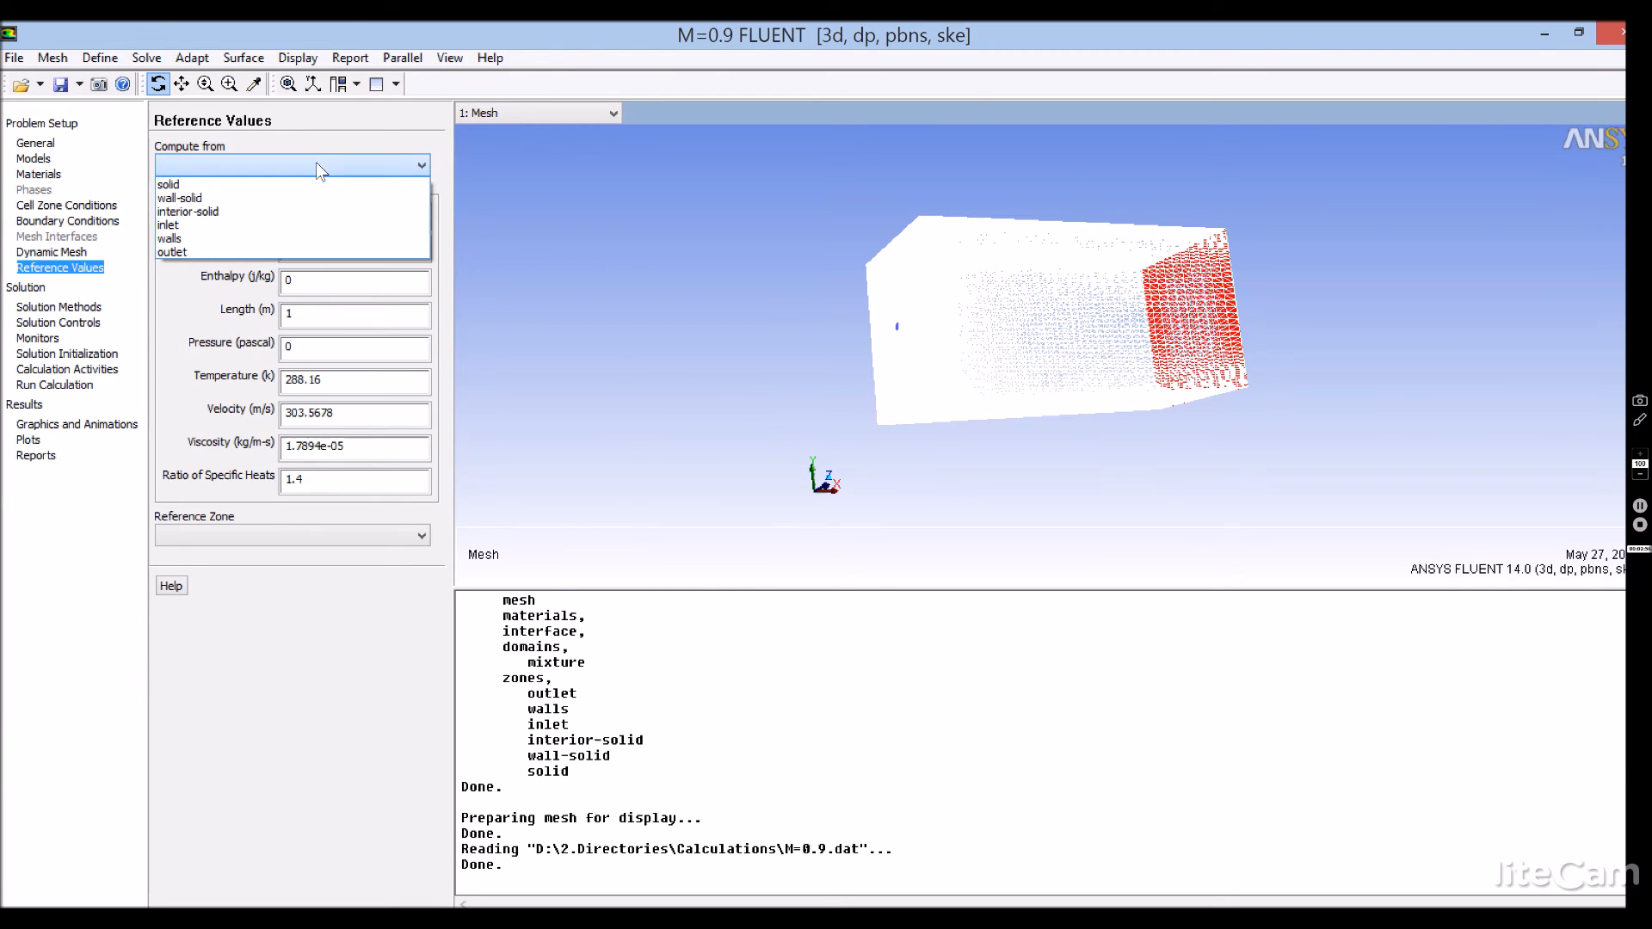
click(336, 225)
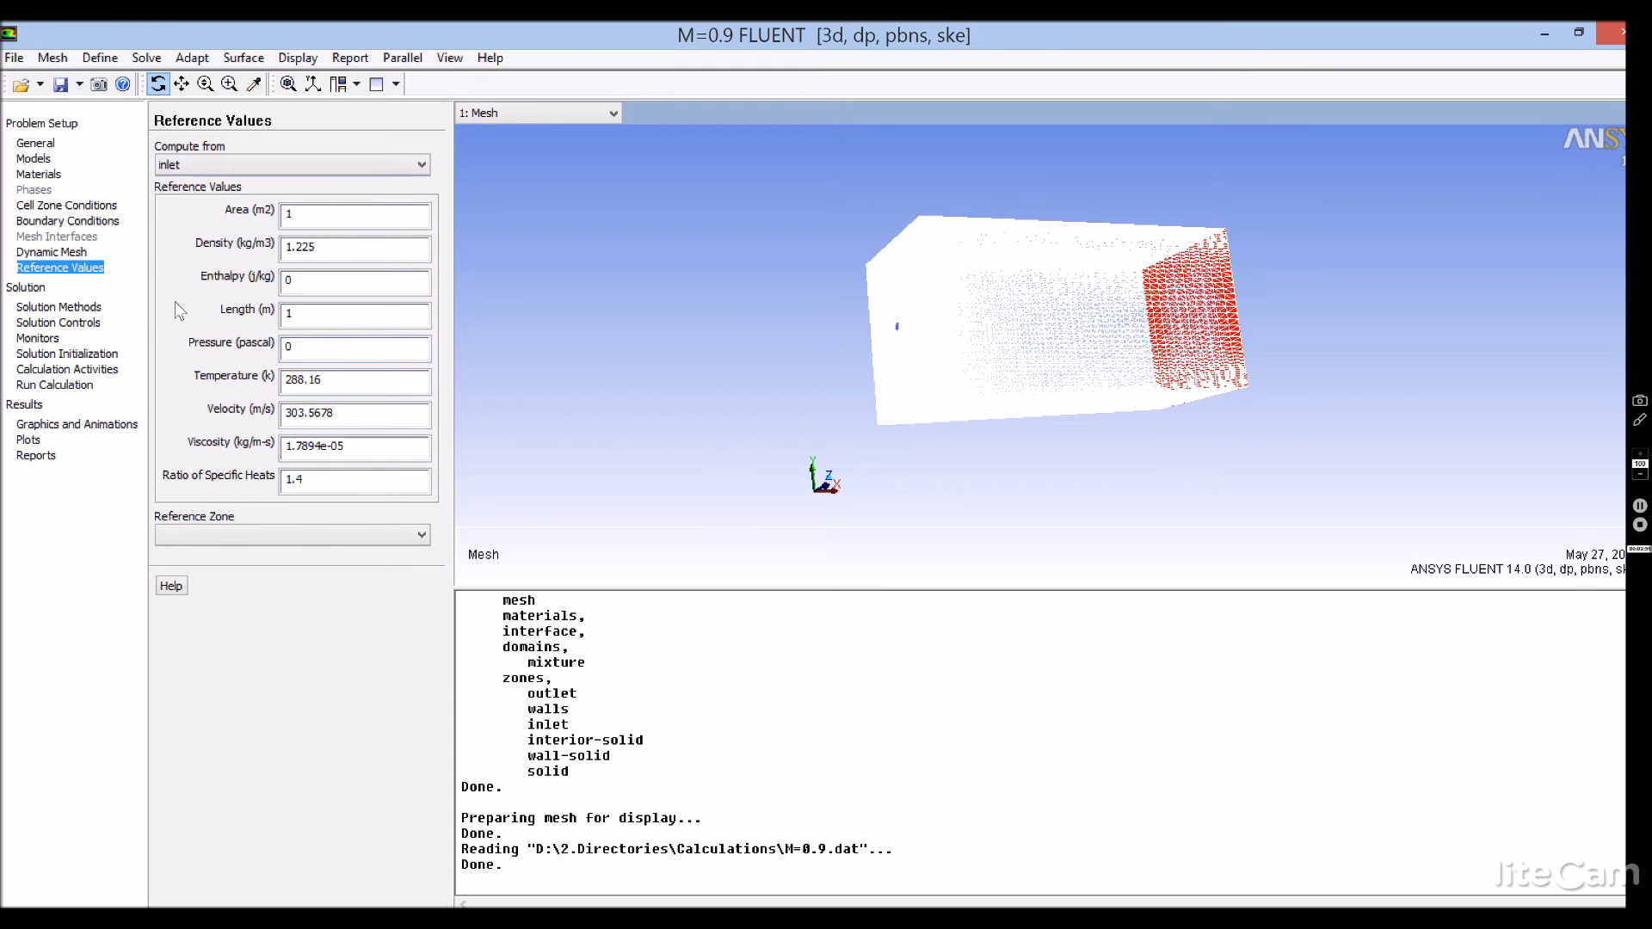
Keep the SIMPLE scheme and set Momentum, Turbulent Kinetic Energy and Turbulent Dissipation Rate to First Order Upwind
click(84, 309)
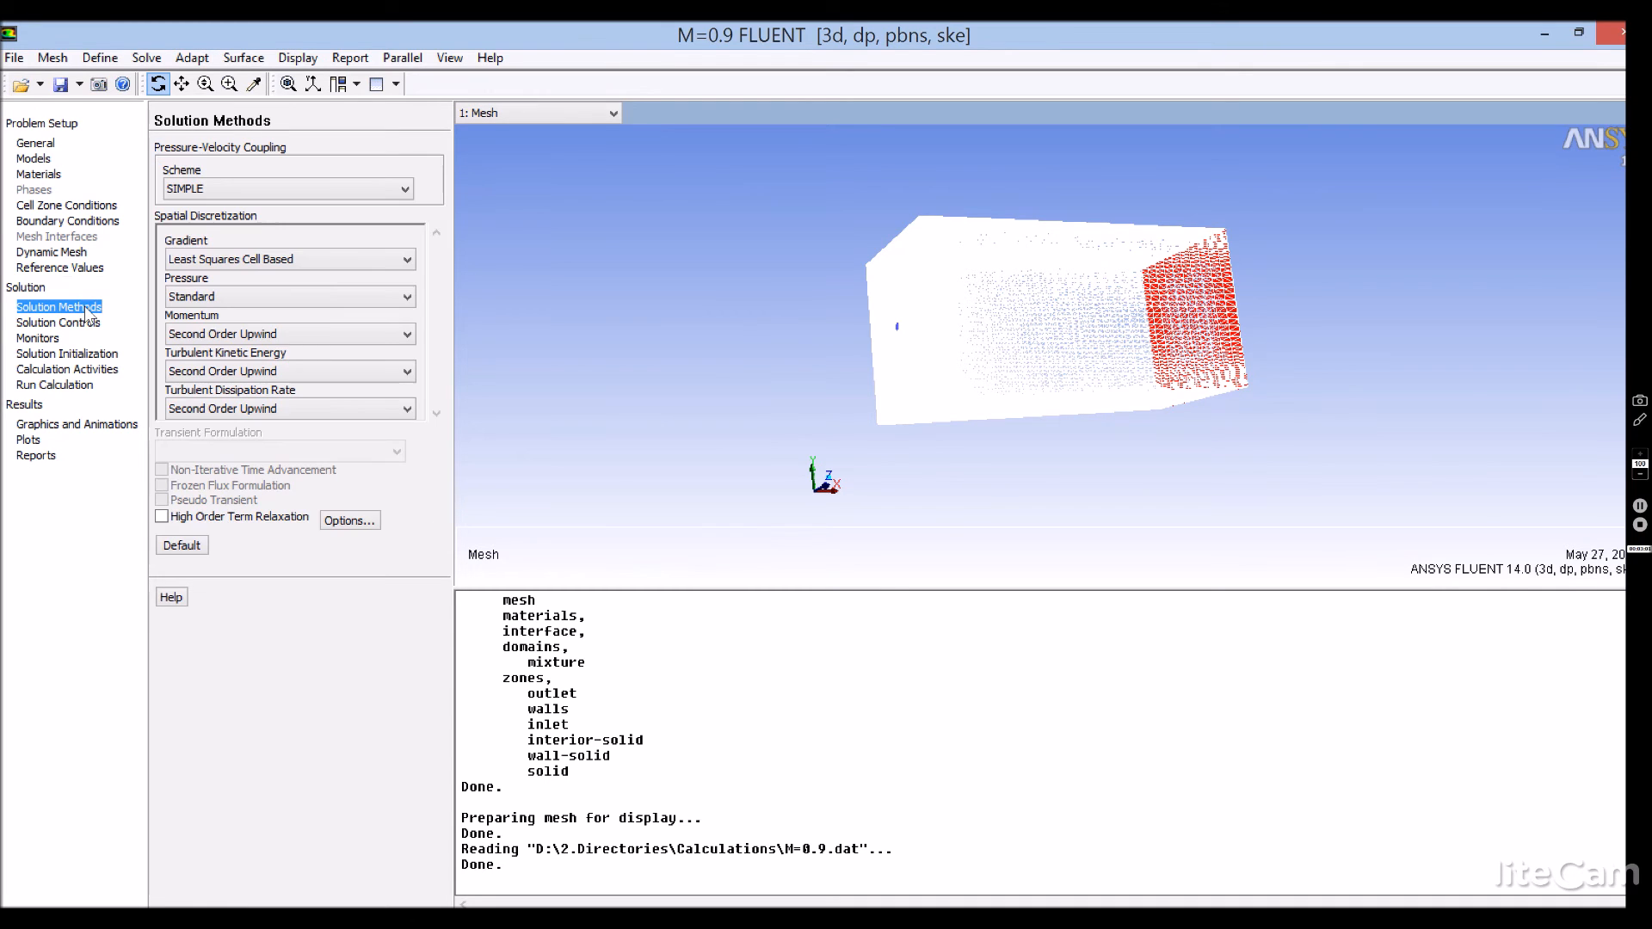
click(265, 188)
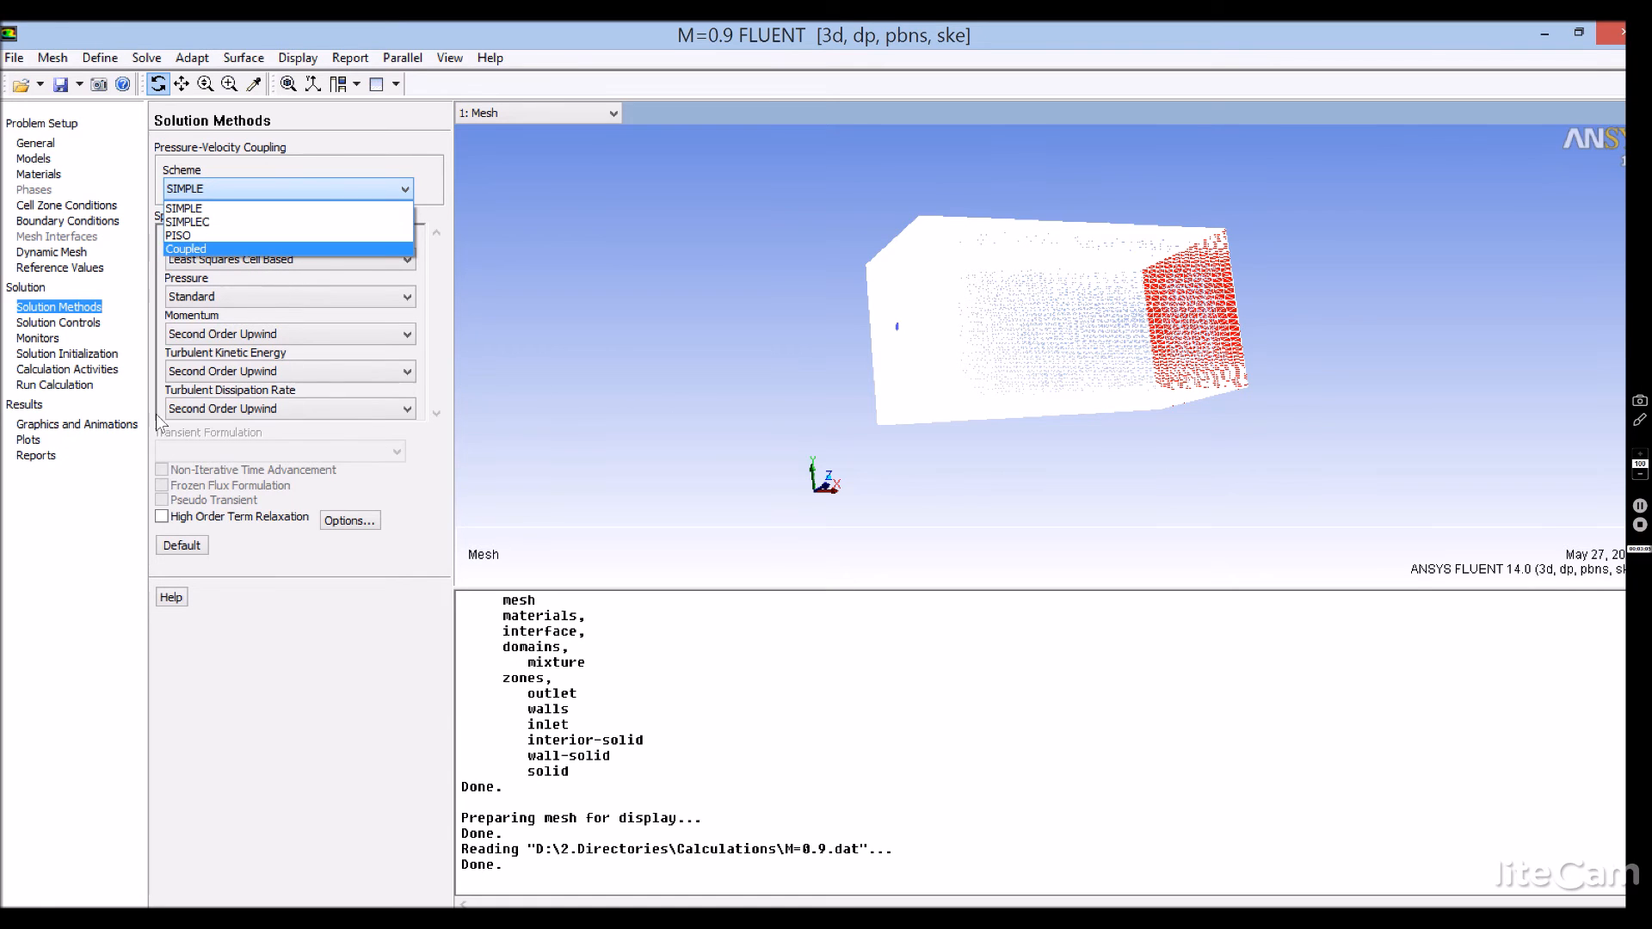
click(226, 472)
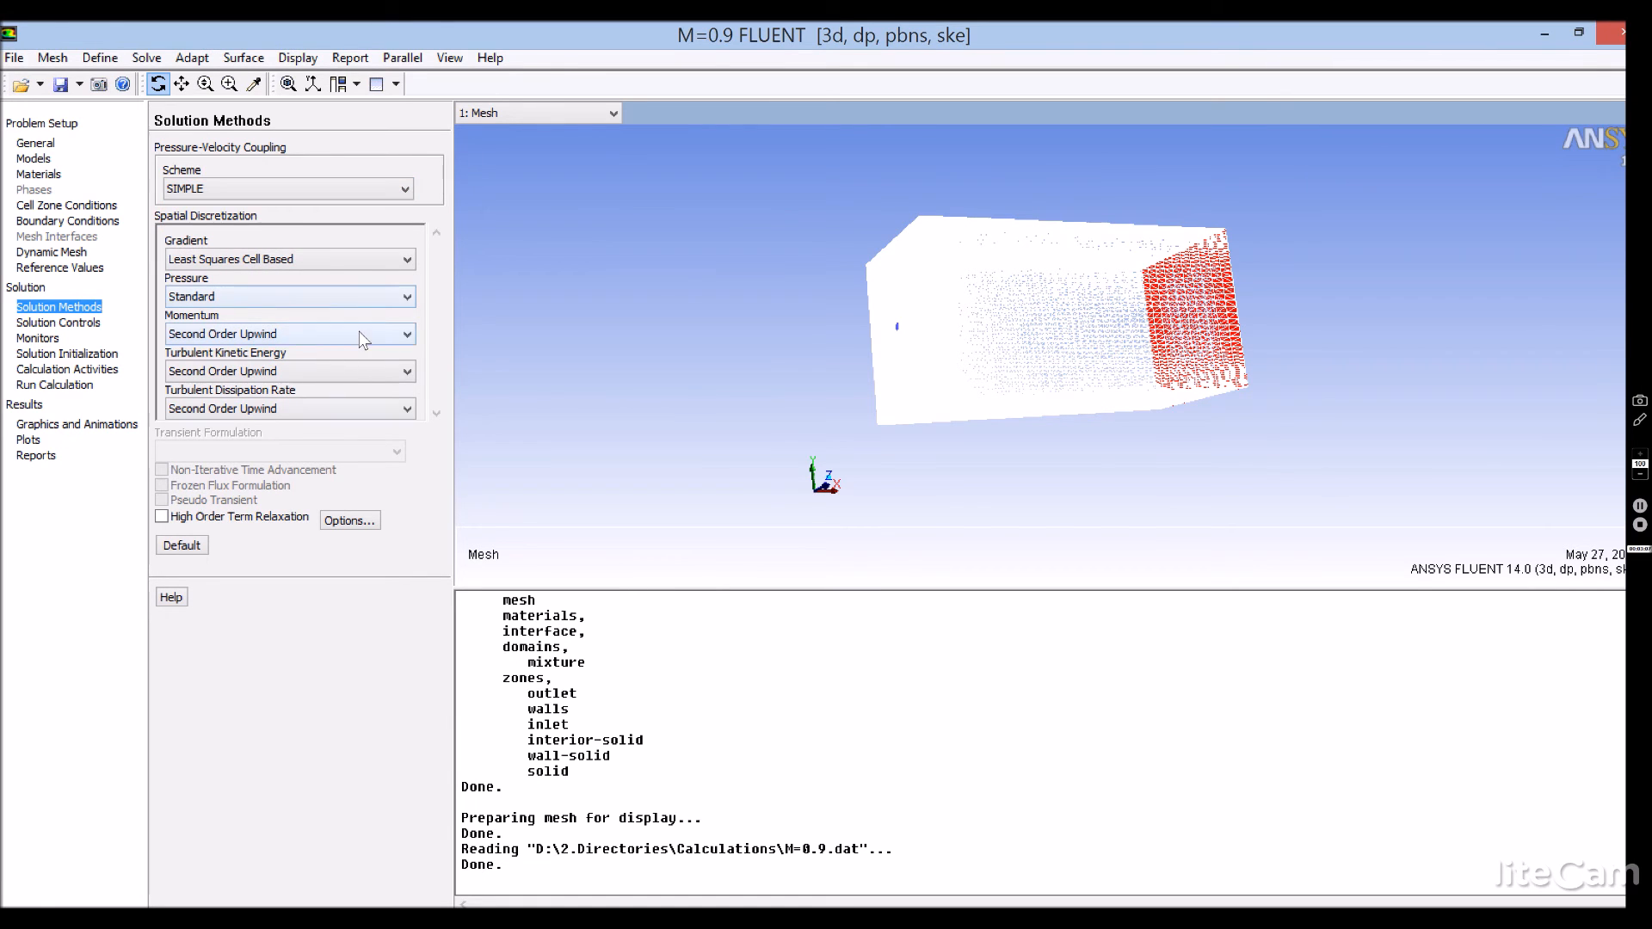
click(361, 338)
click(361, 351)
click(379, 373)
click(355, 392)
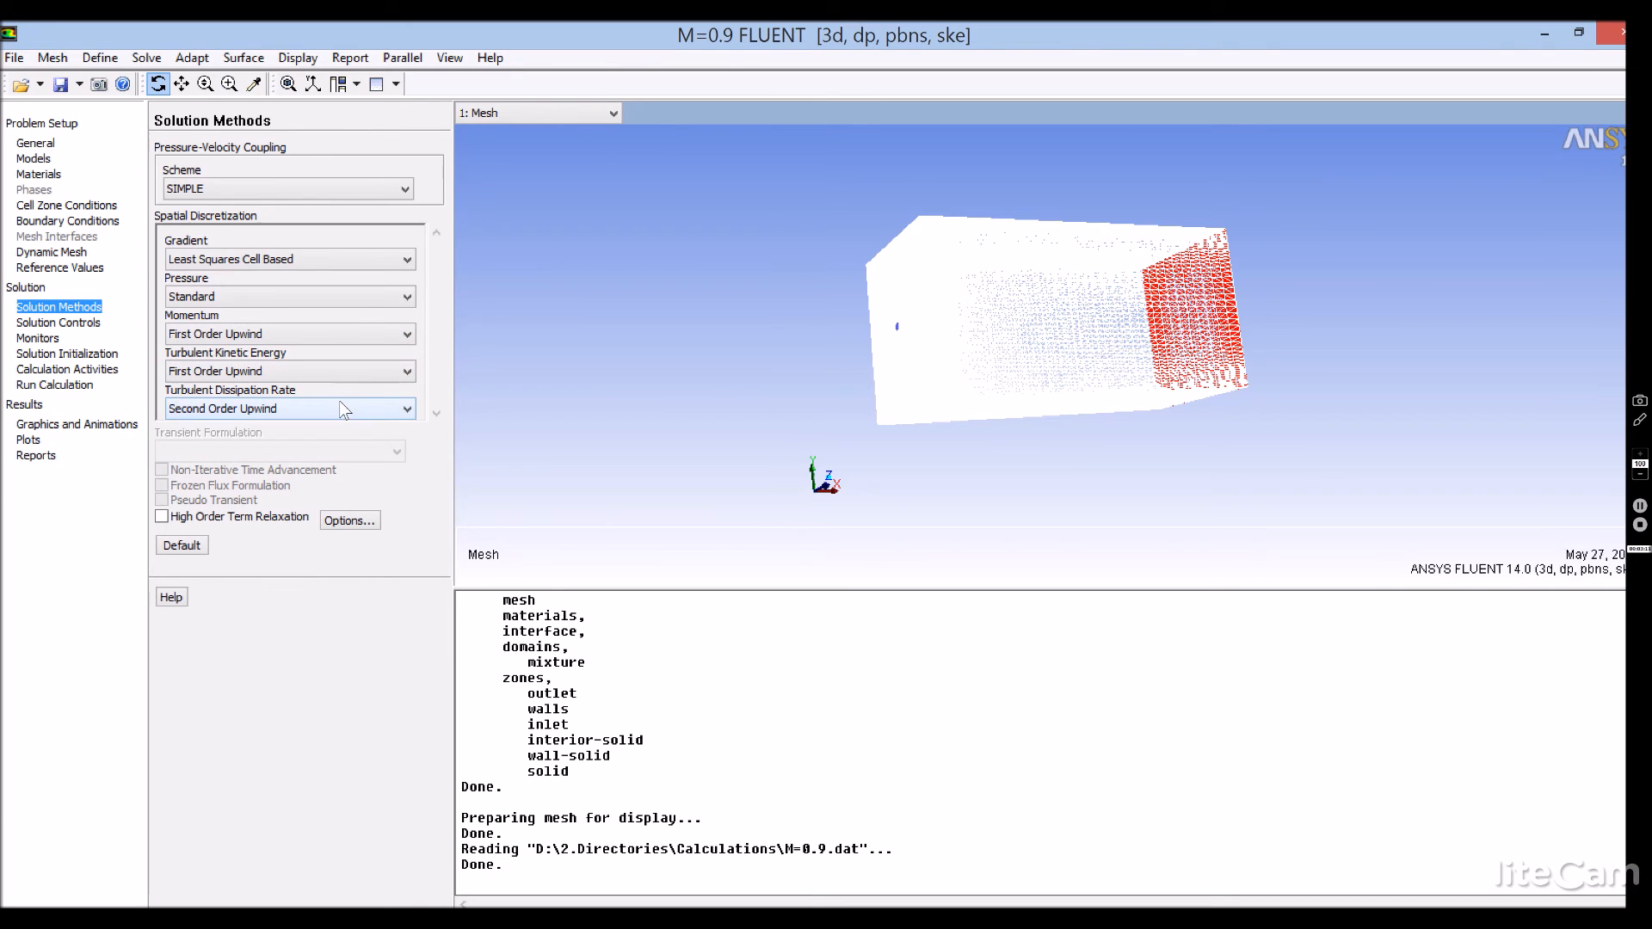
click(342, 409)
click(327, 425)
Initialize the solution with Standard Initialization, computing the initial values from the inlet
click(90, 323)
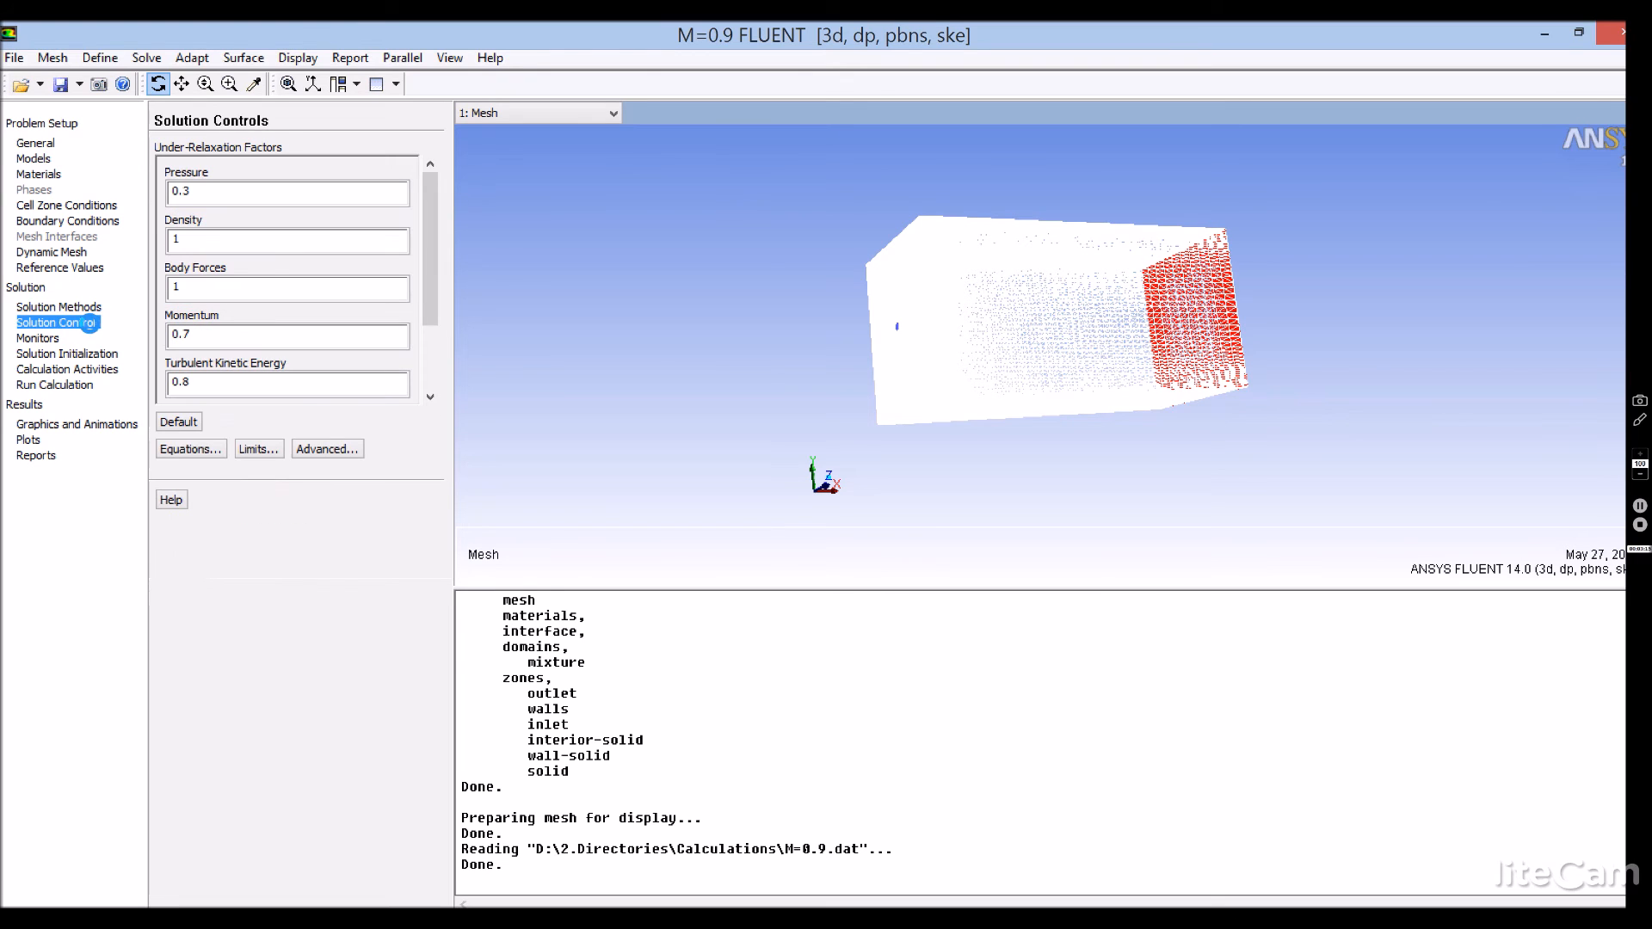
click(36, 338)
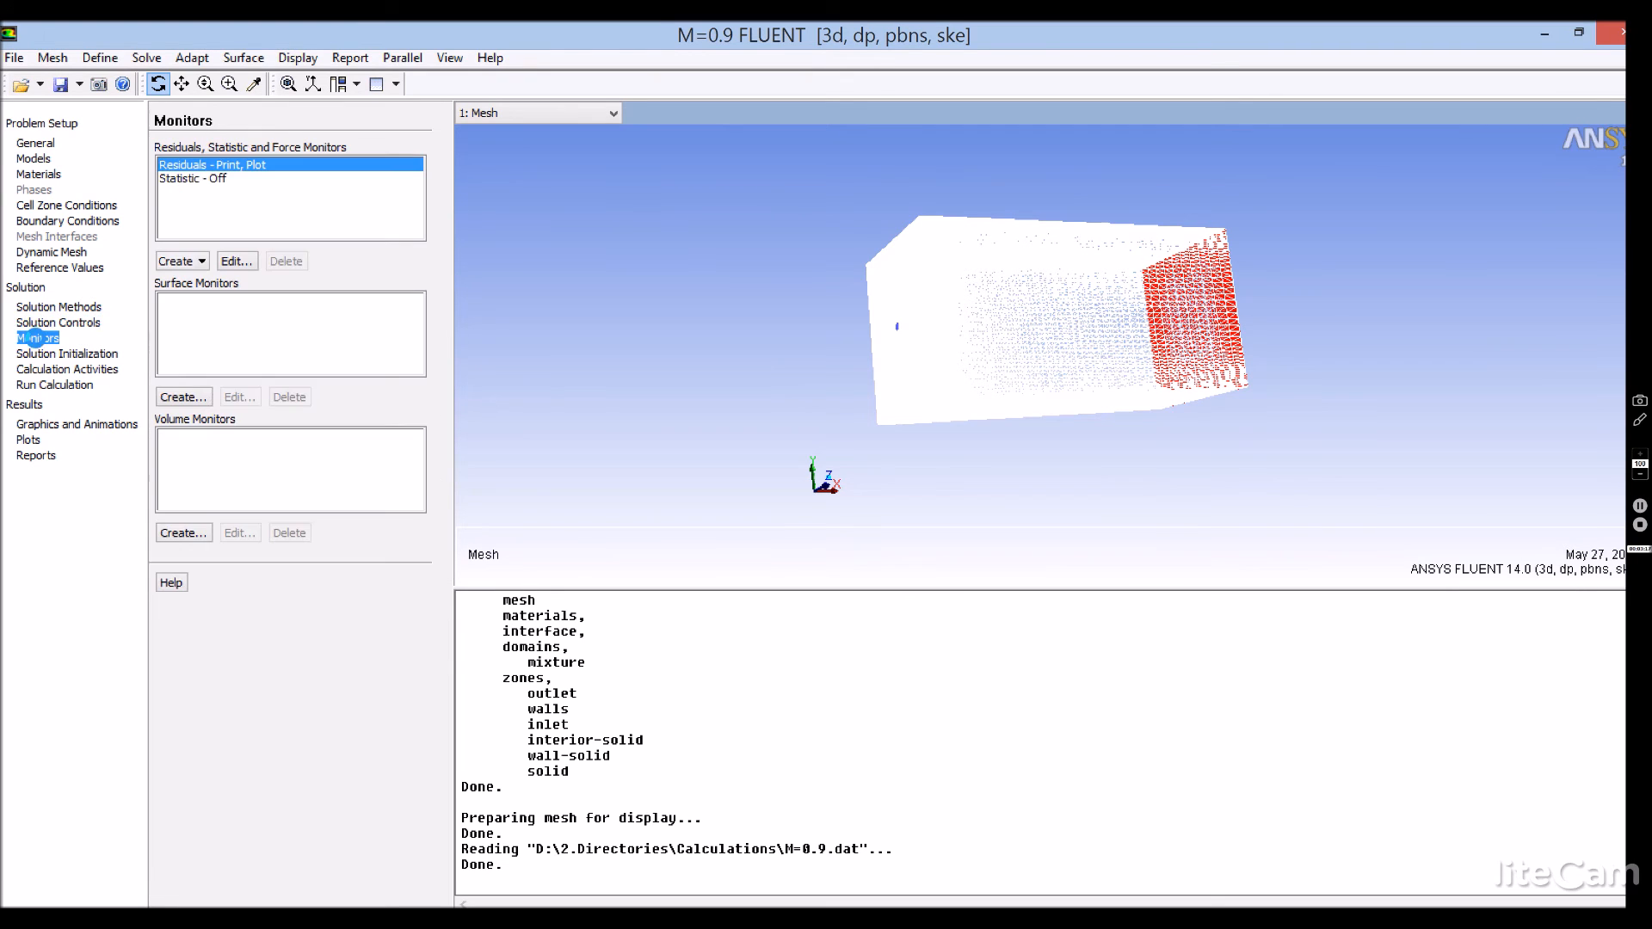
click(71, 354)
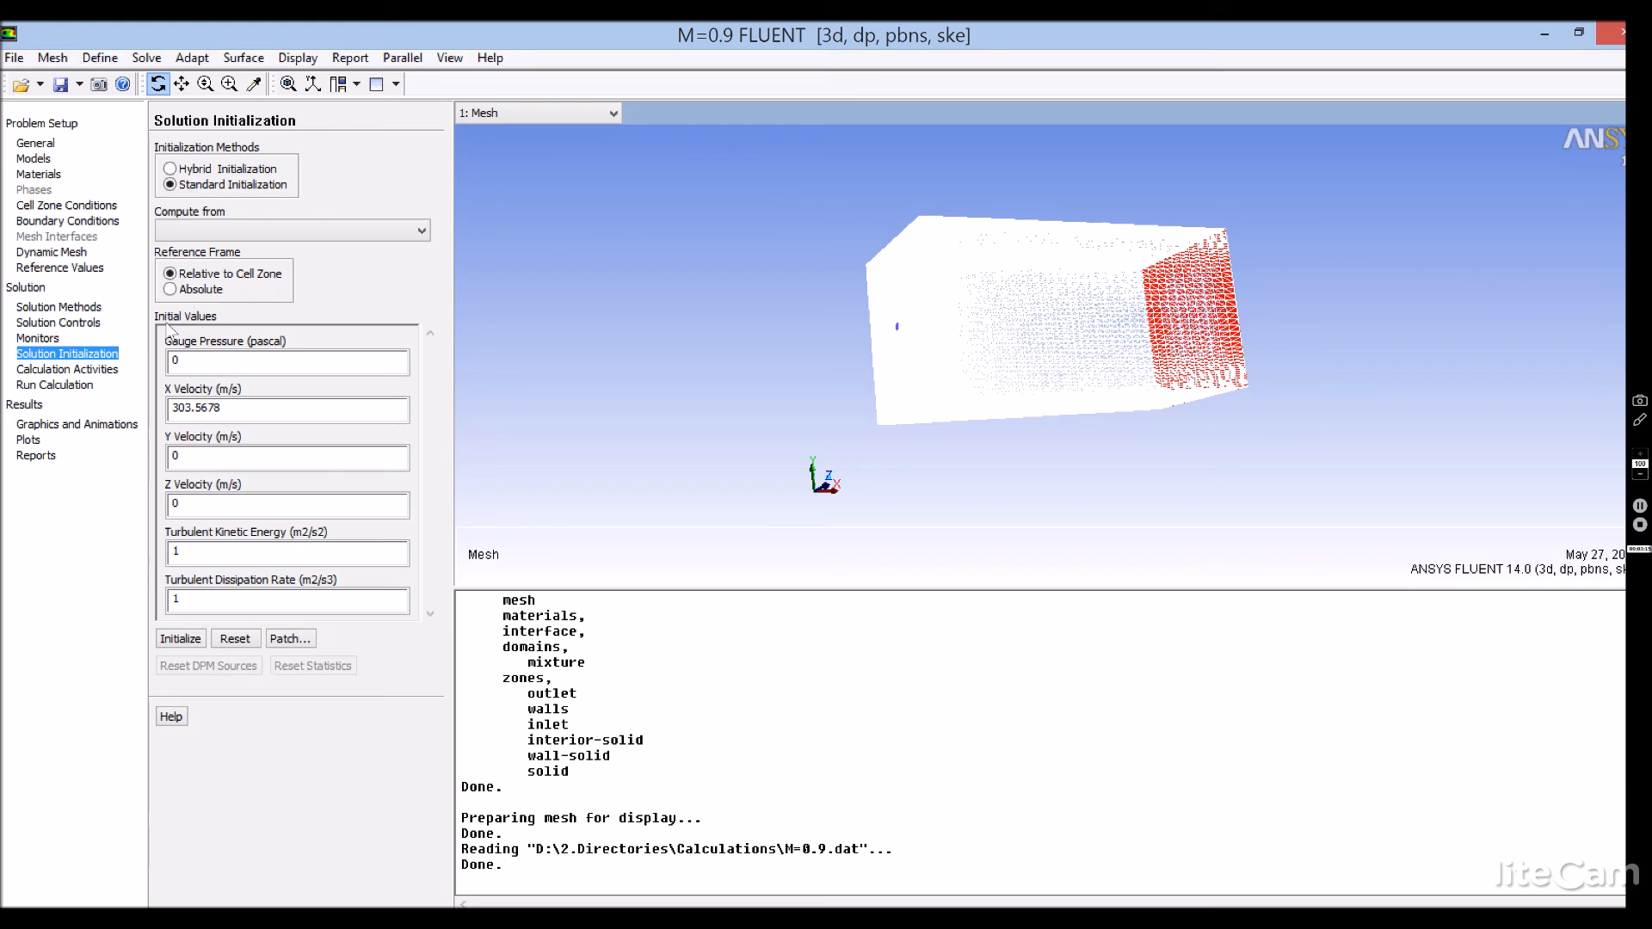
click(225, 171)
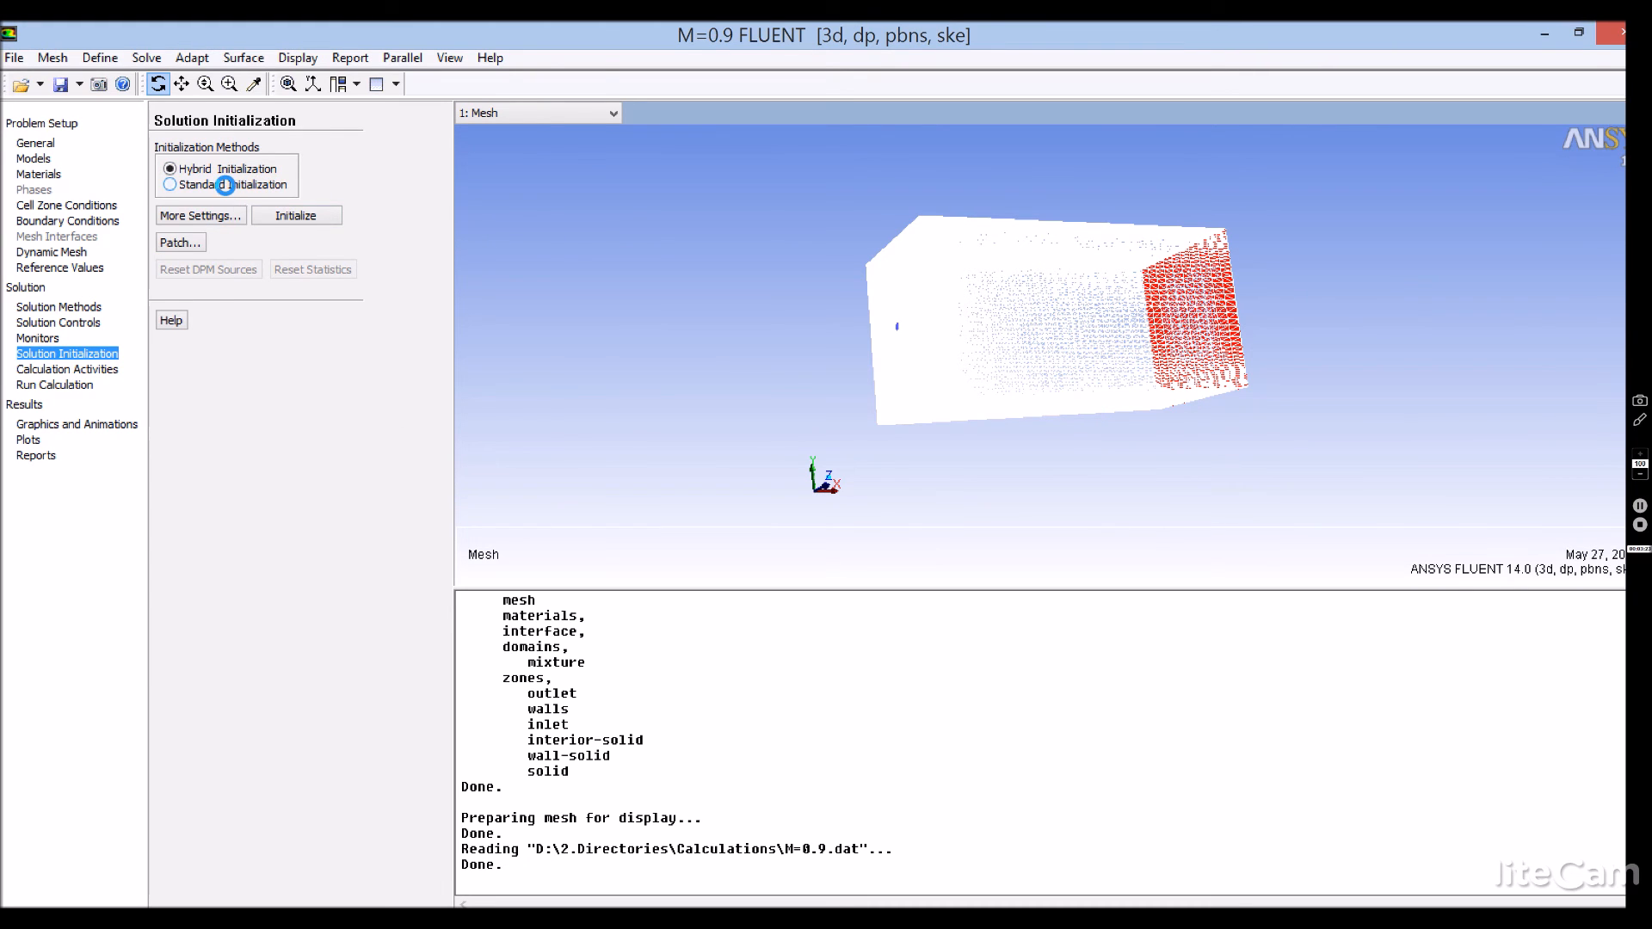
click(226, 184)
click(300, 229)
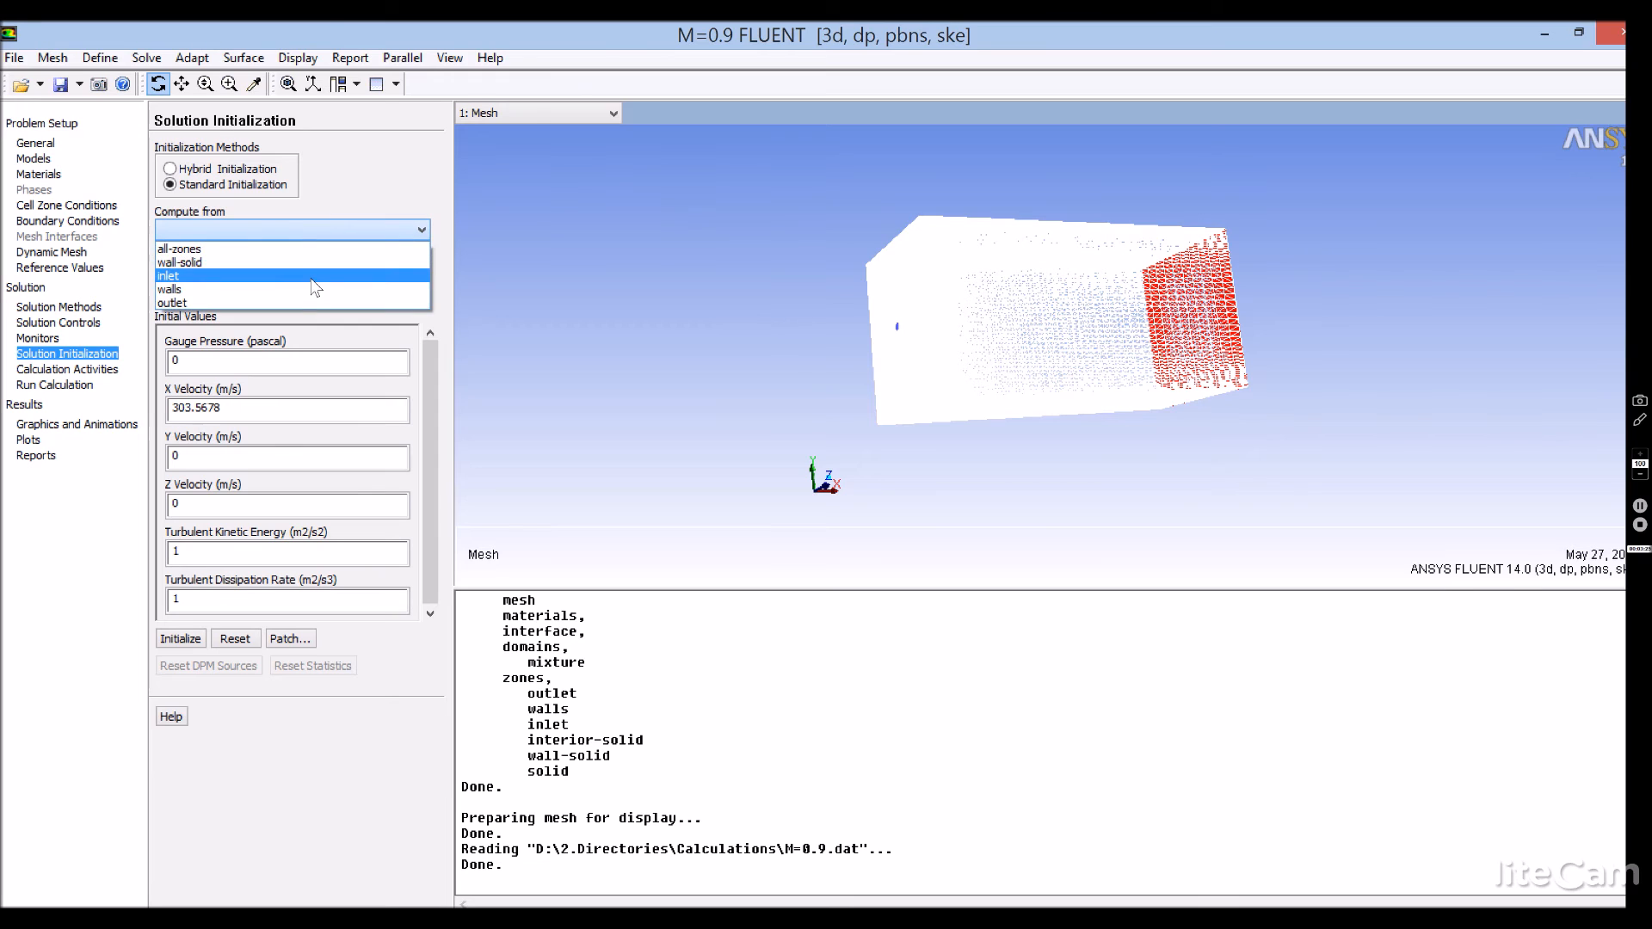
click(311, 276)
drag(261, 403, 155, 508)
click(180, 640)
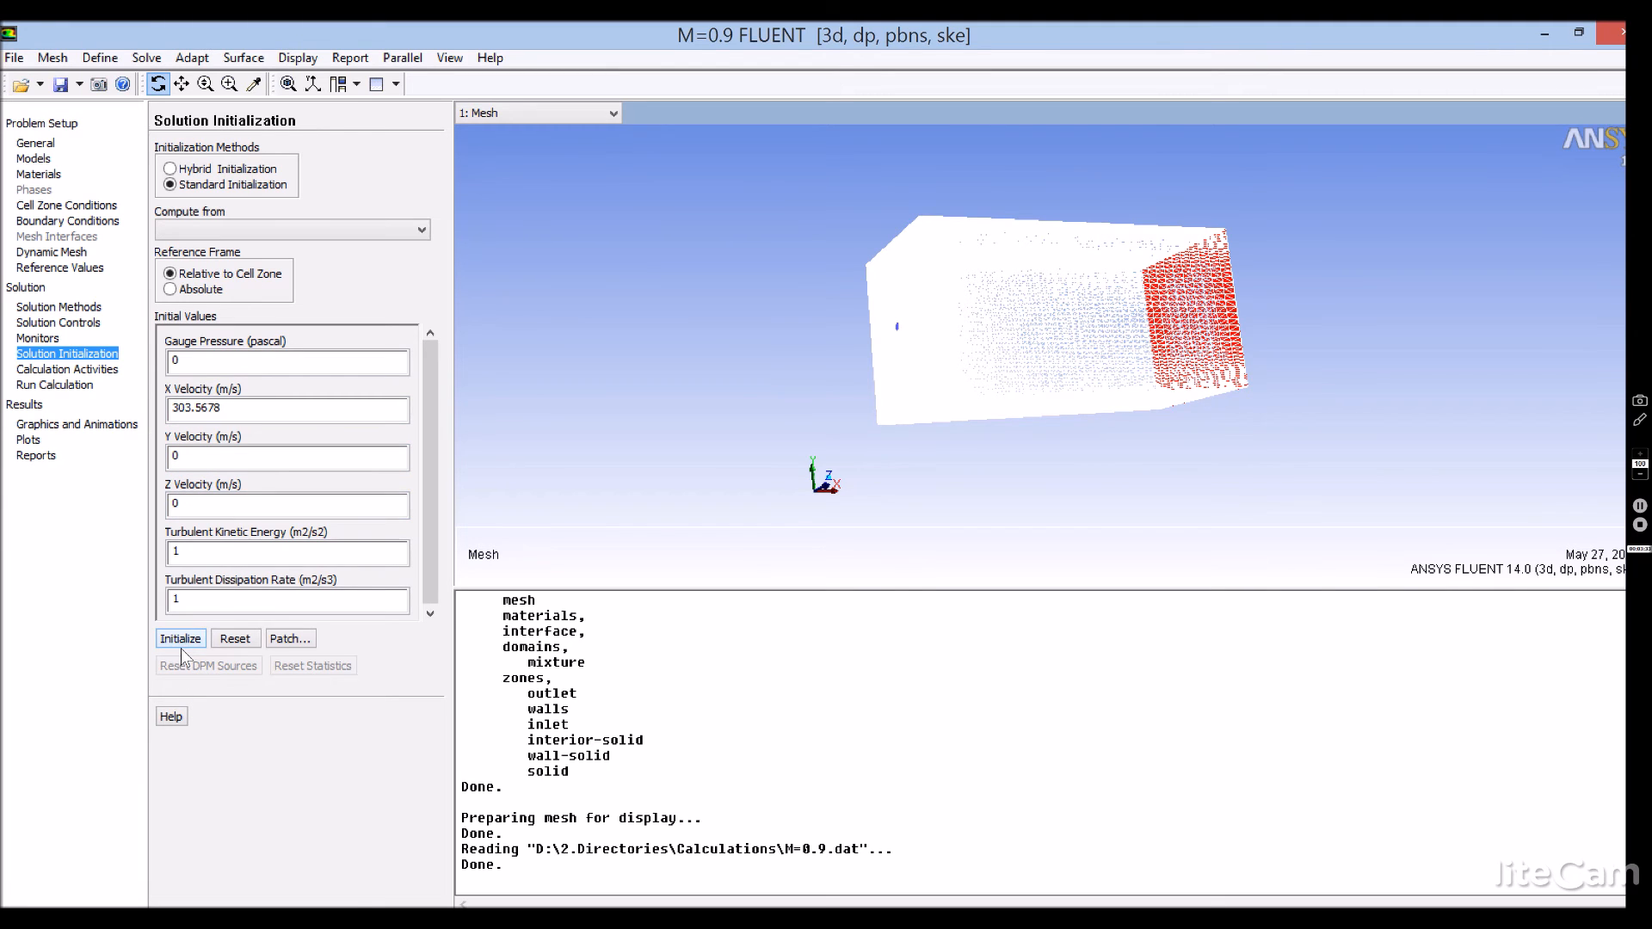
Set the number of iterations to 20, run the calculation and acknowledge its completion
click(56, 370)
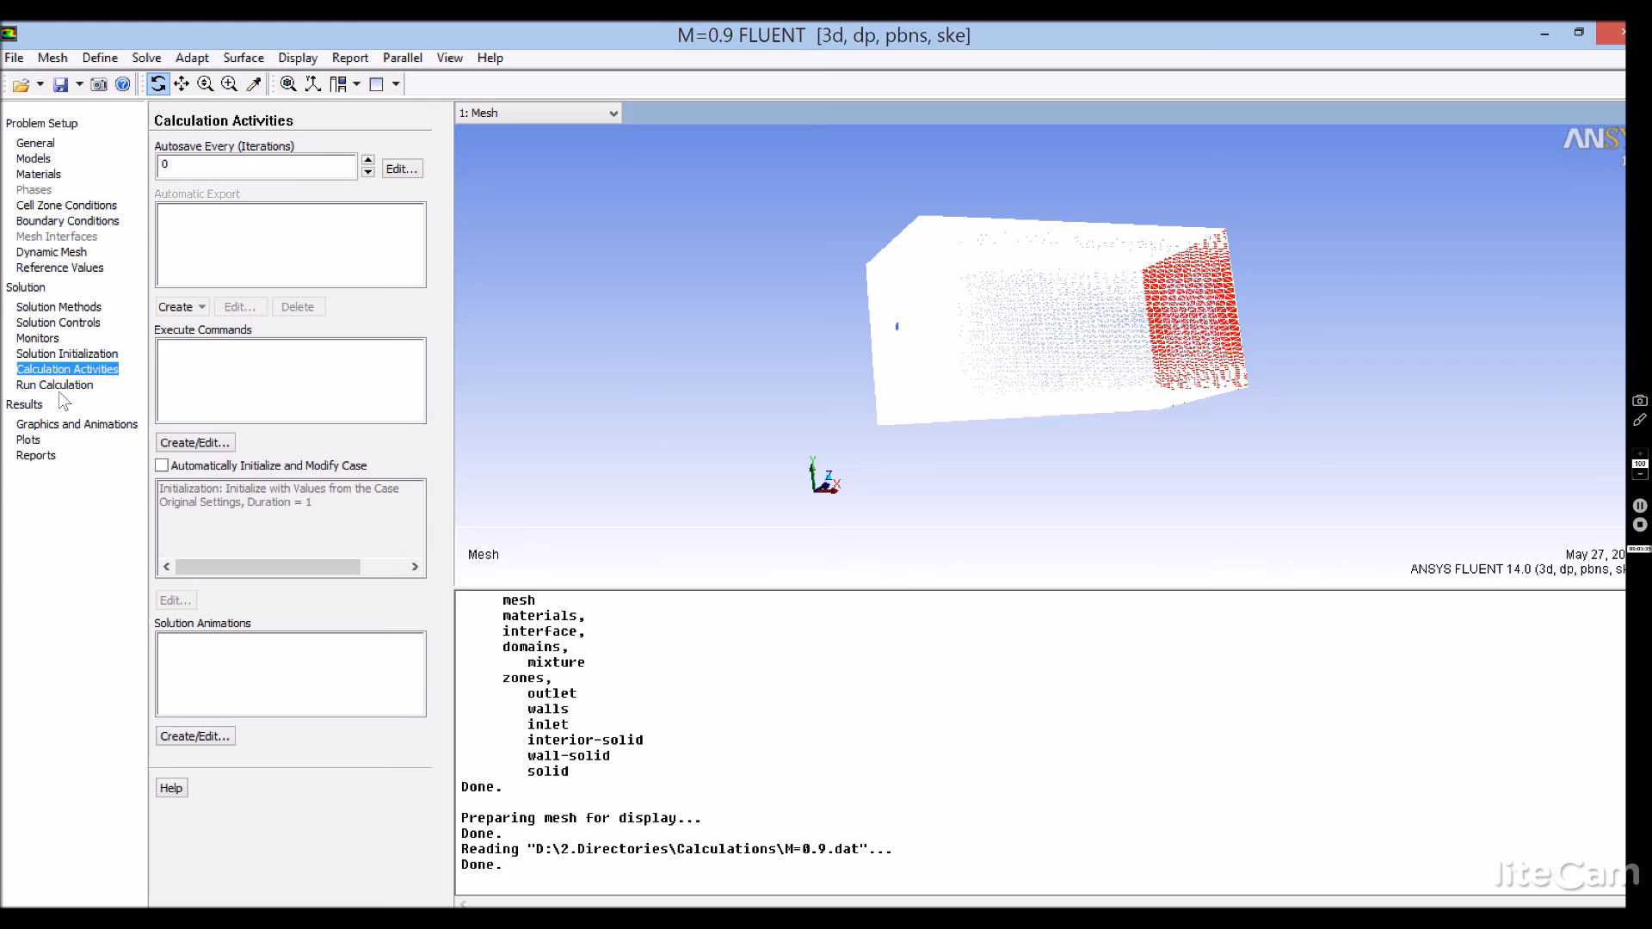
click(75, 385)
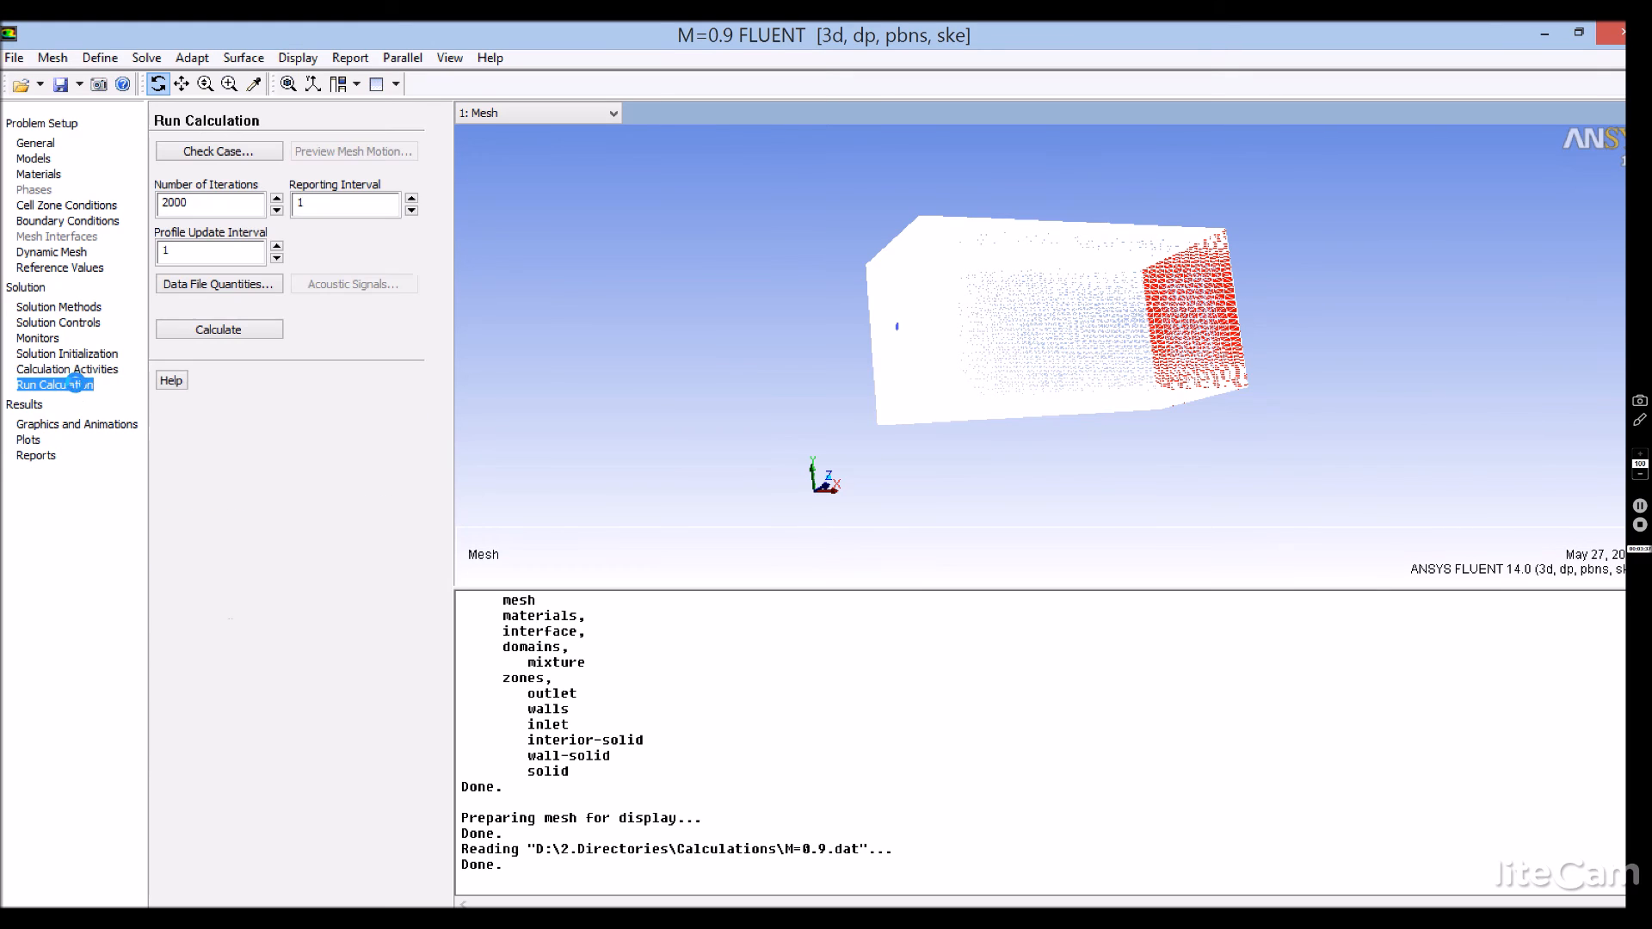
drag(199, 207, 156, 212)
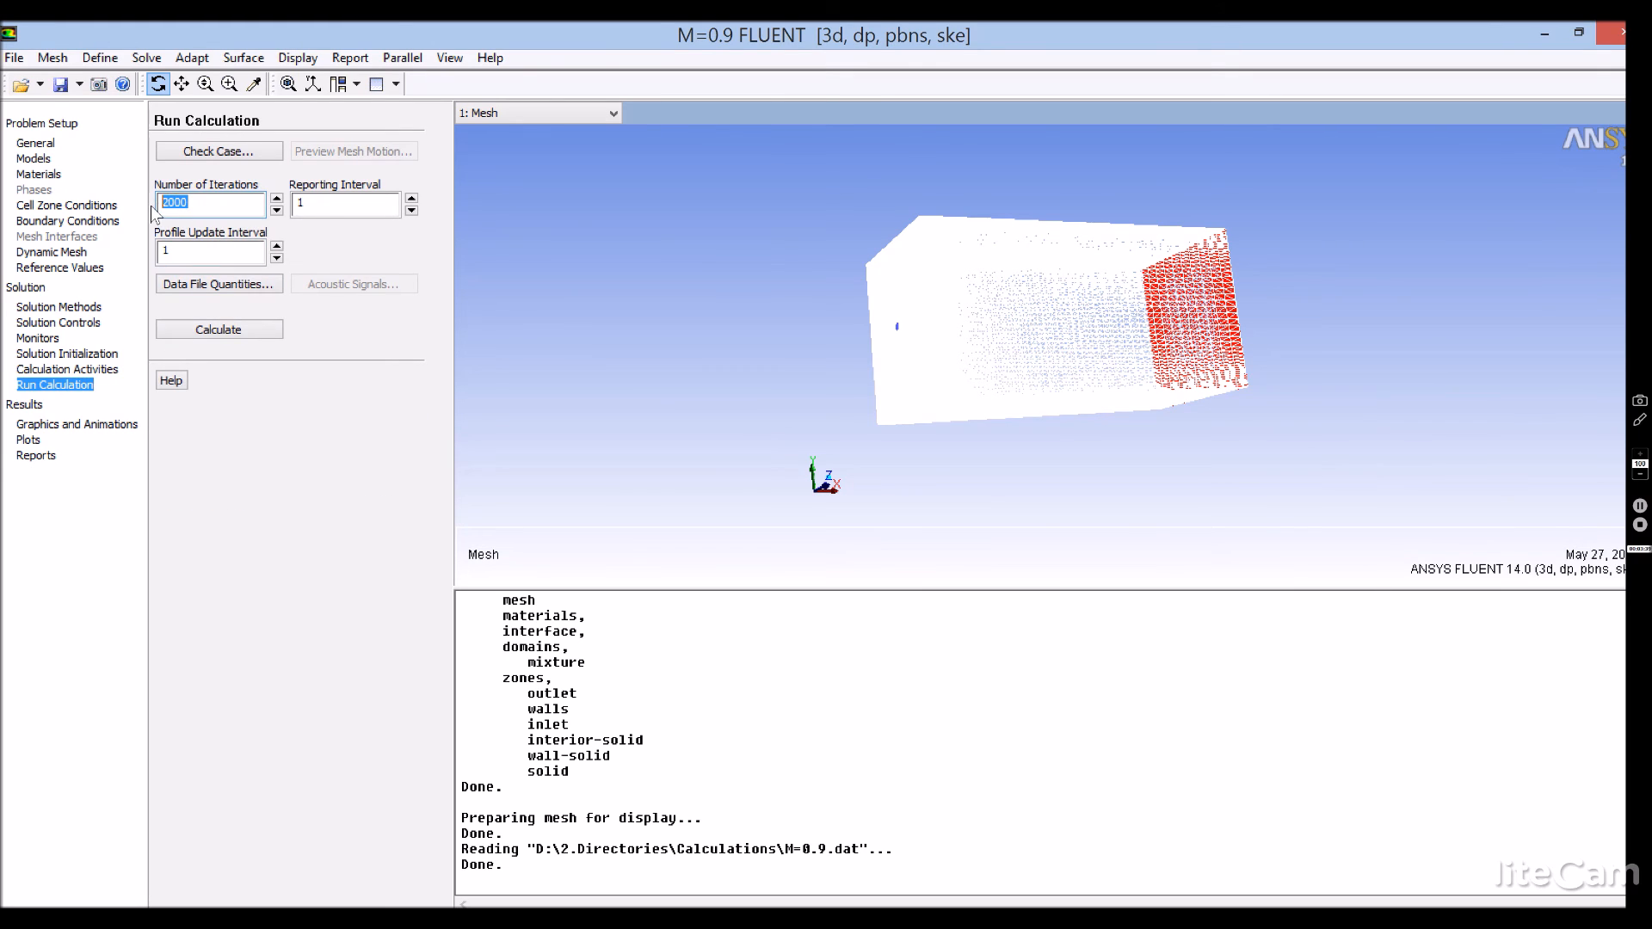
text(20)
click(237, 331)
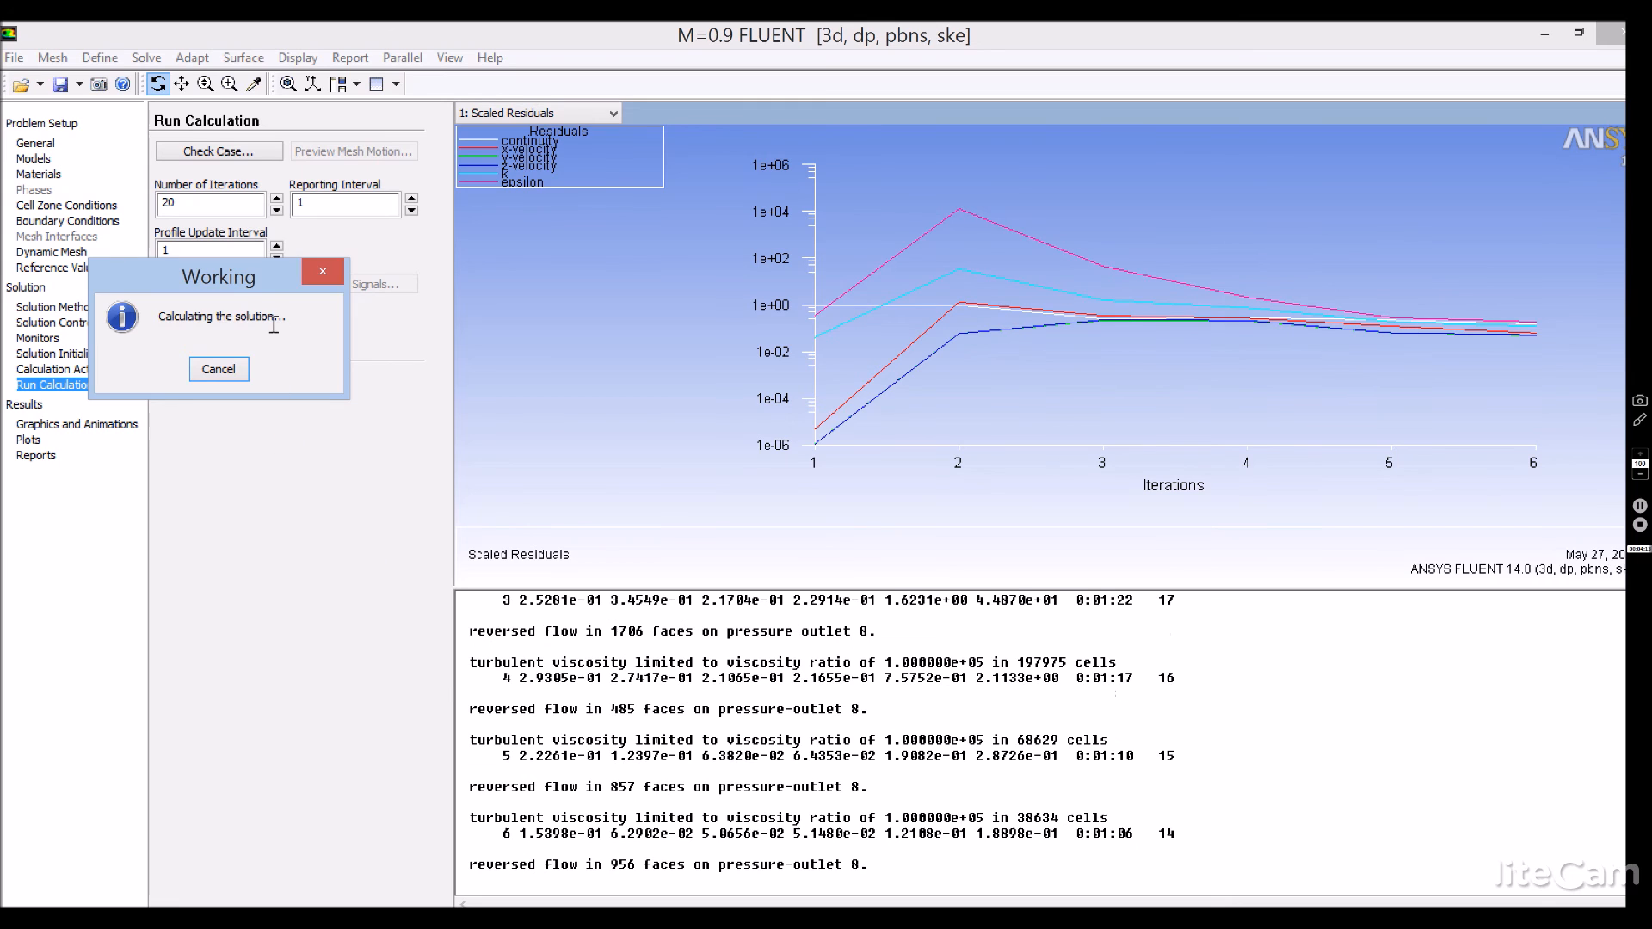
drag(235, 273, 340, 277)
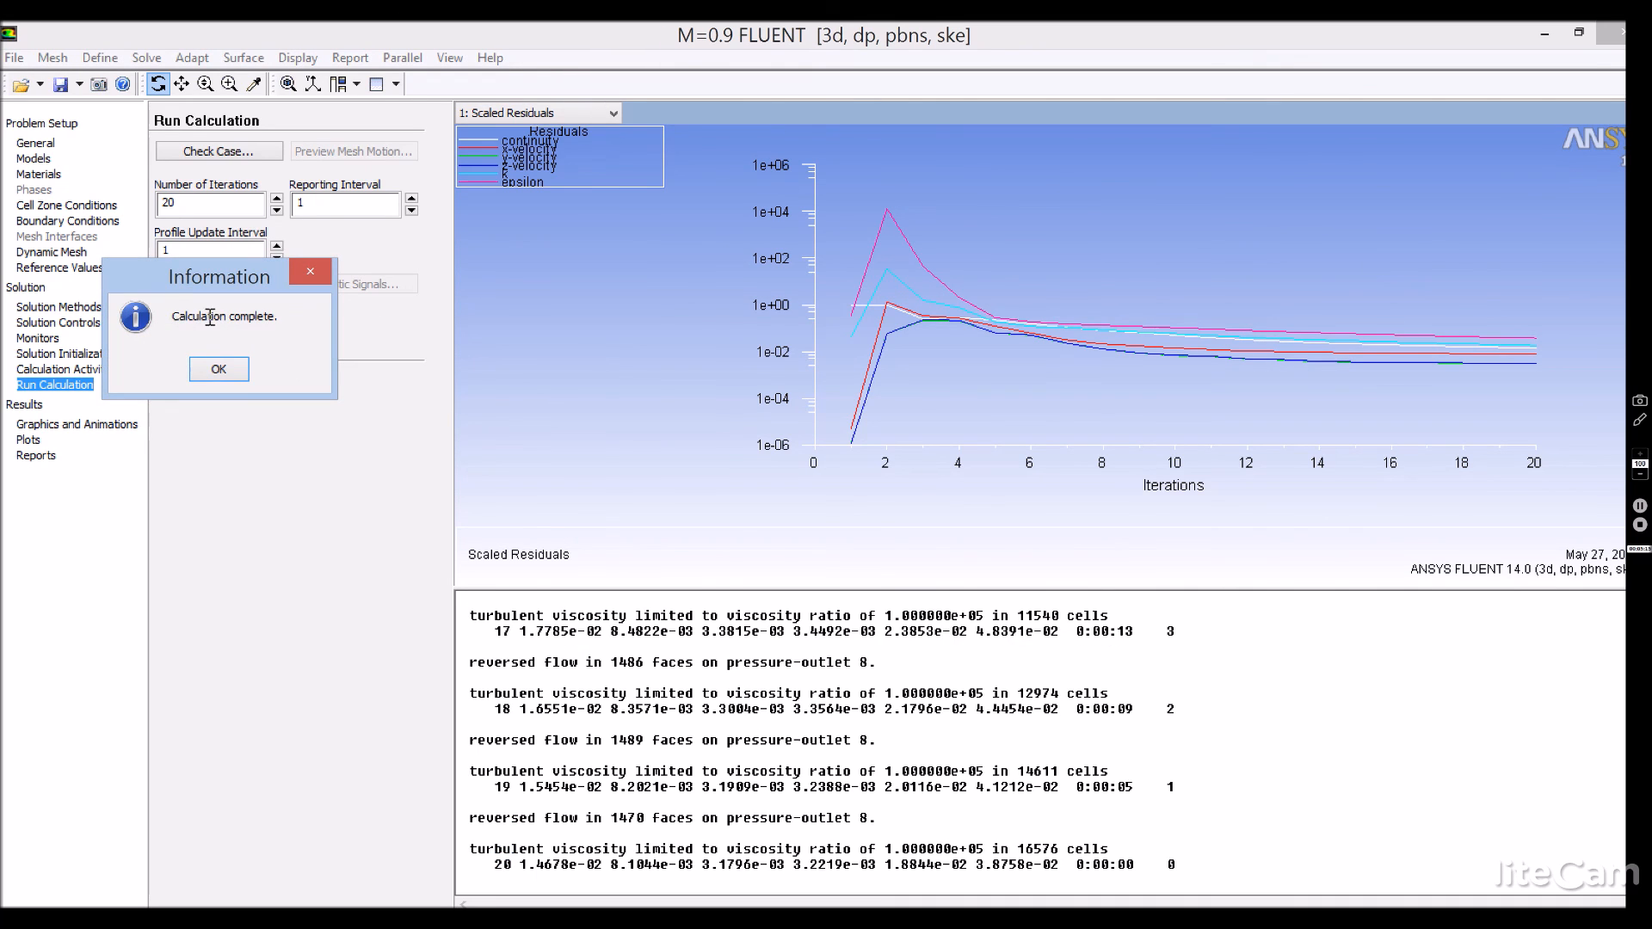
click(217, 368)
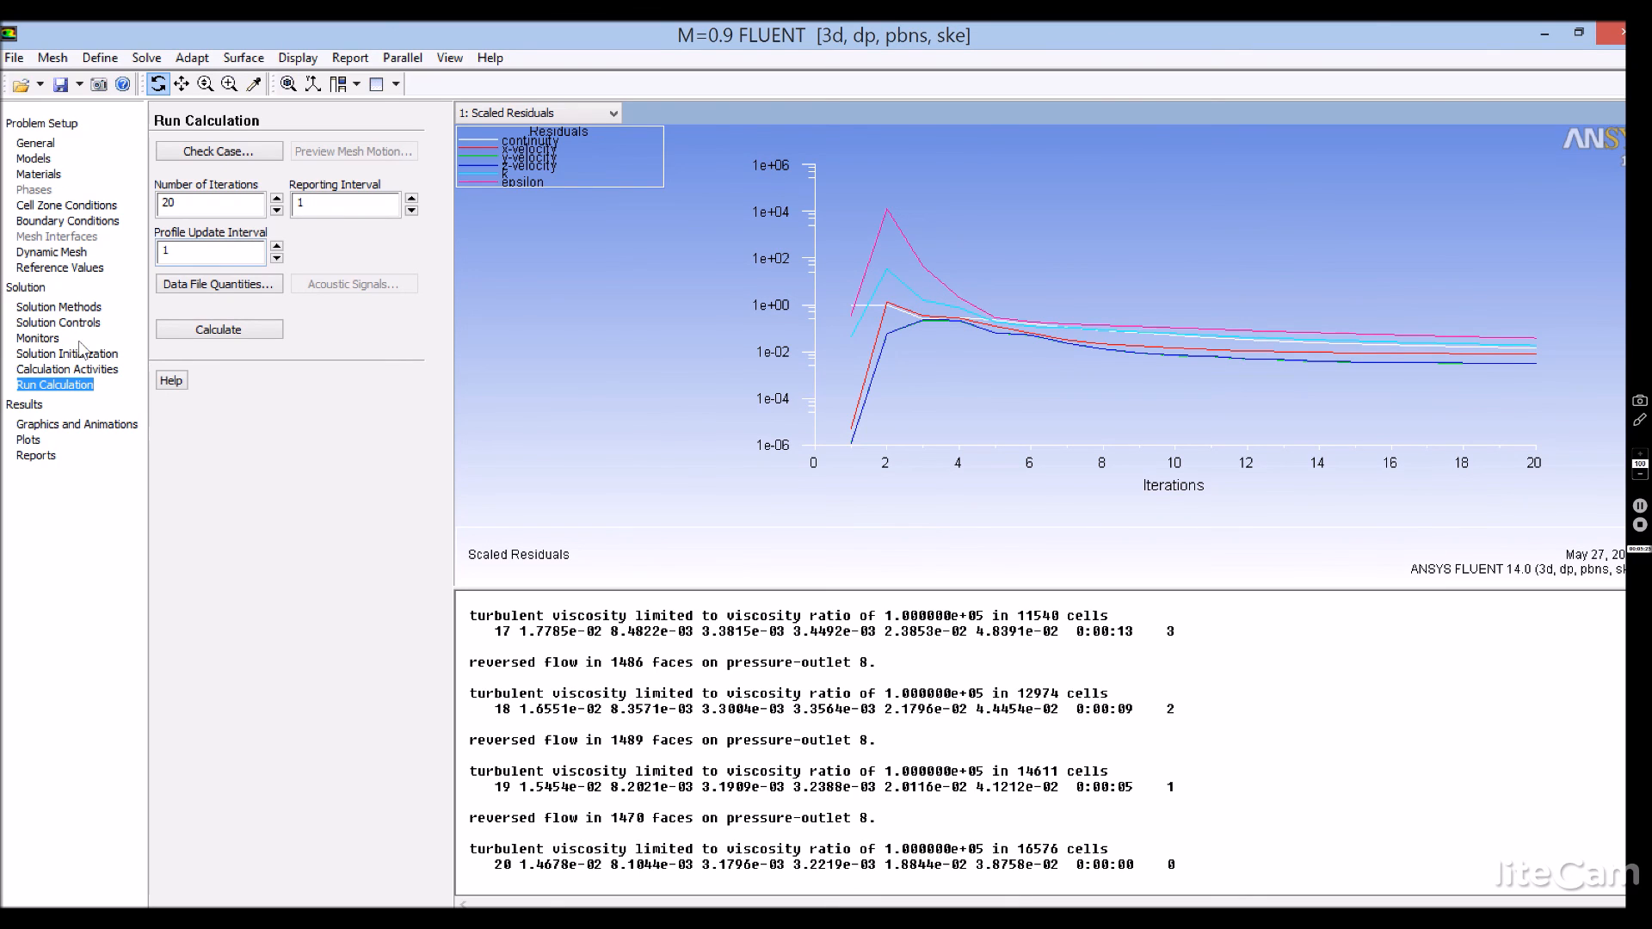
Switch Momentum, Turbulent Kinetic Energy and Turbulent Dissipation Rate to Second Order Upwind in the solution methods
double_click(203, 204)
click(76, 354)
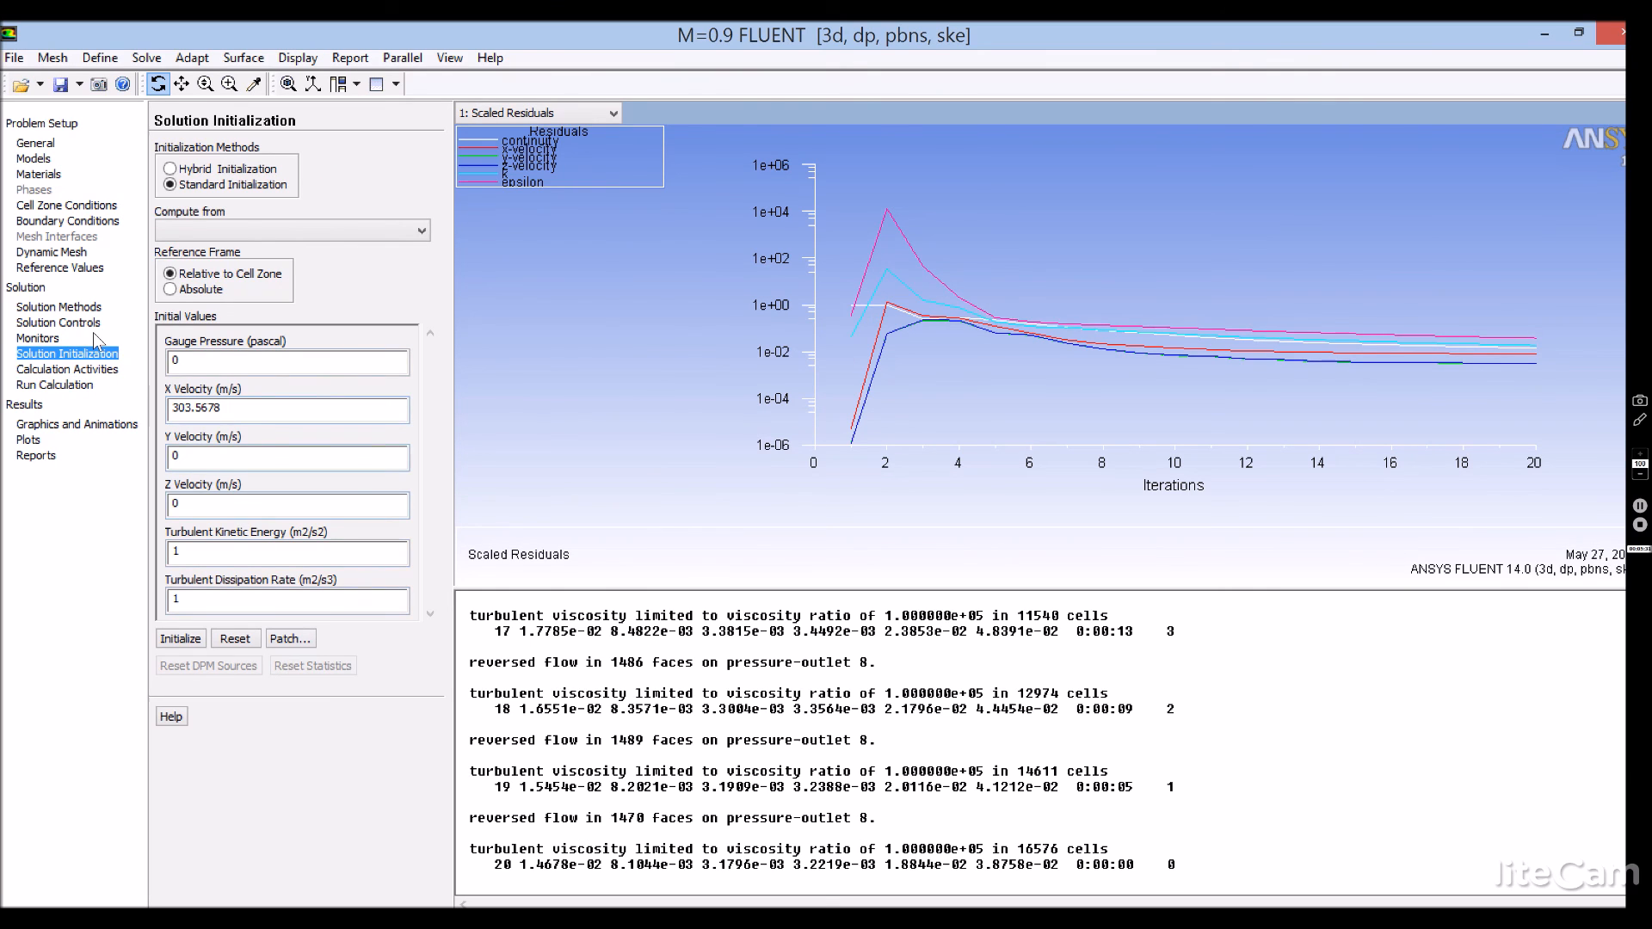
click(71, 322)
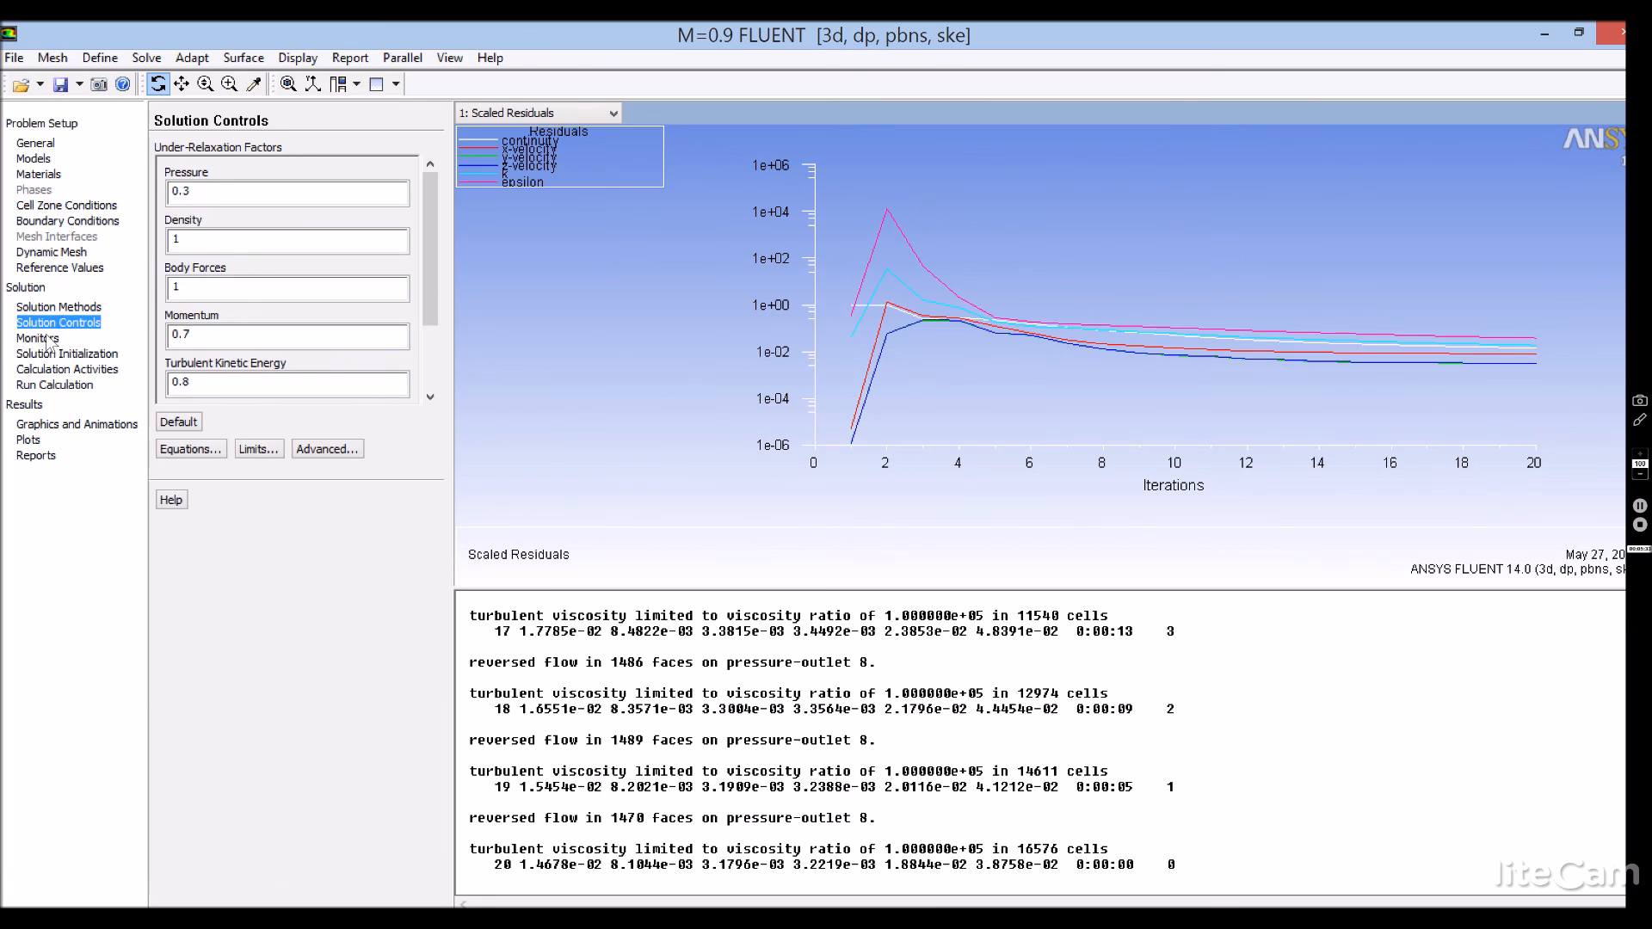
click(52, 338)
click(72, 307)
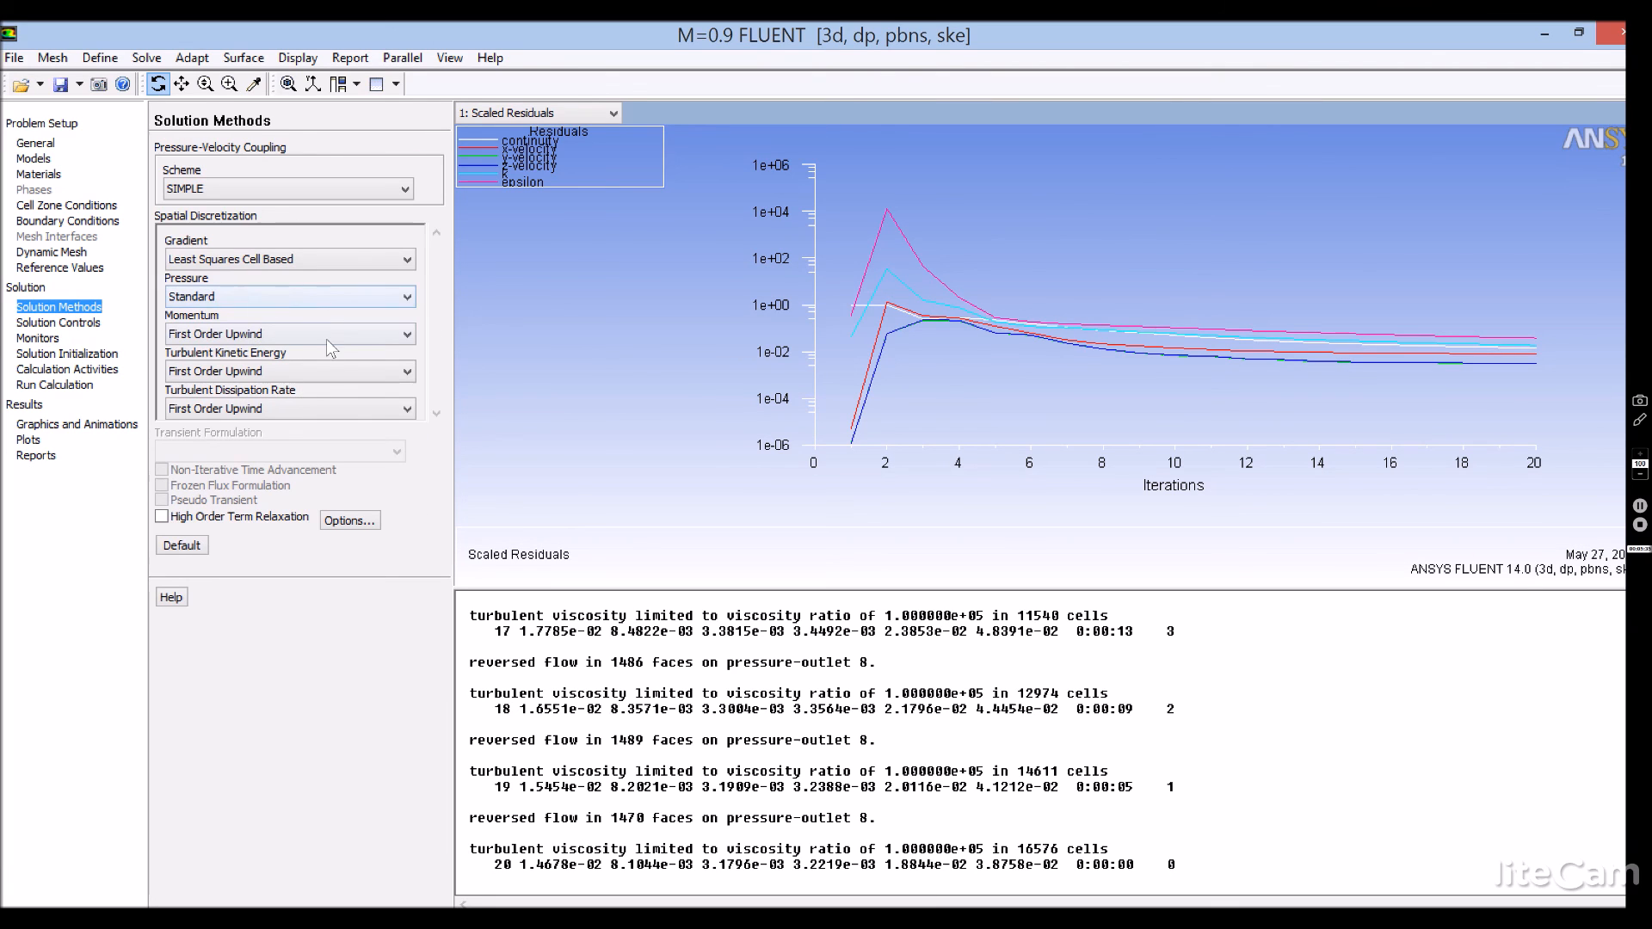
click(334, 336)
click(302, 370)
click(334, 371)
click(334, 402)
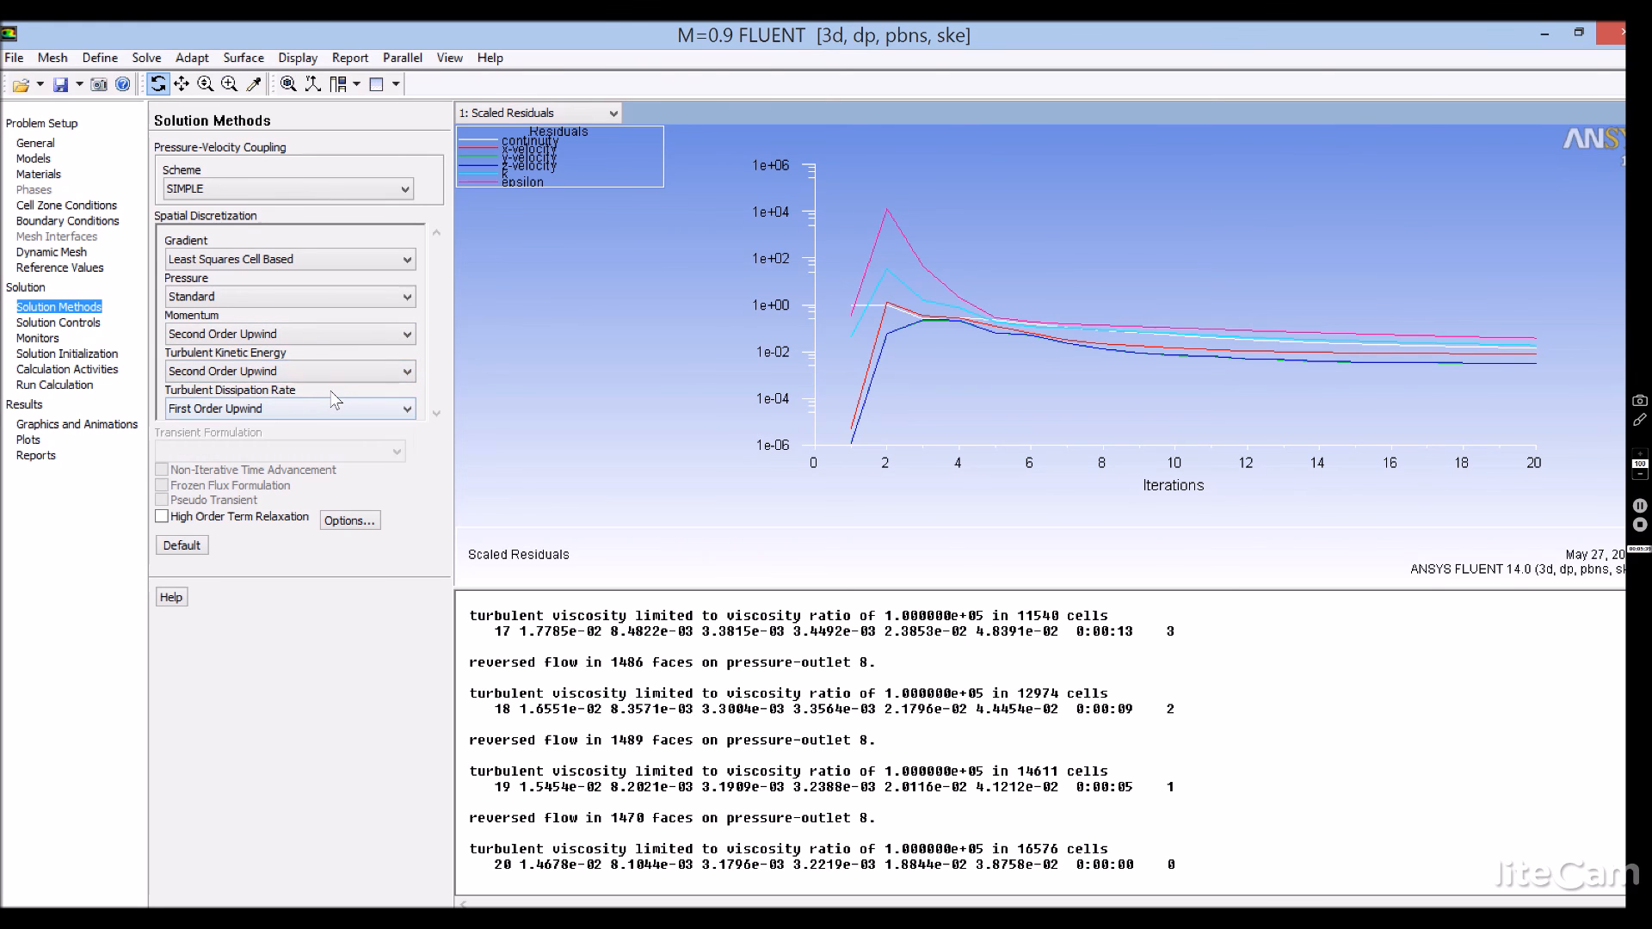
click(328, 402)
click(262, 431)
Reinitialize the solution from the inlet values, discarding the unsaved data
click(86, 354)
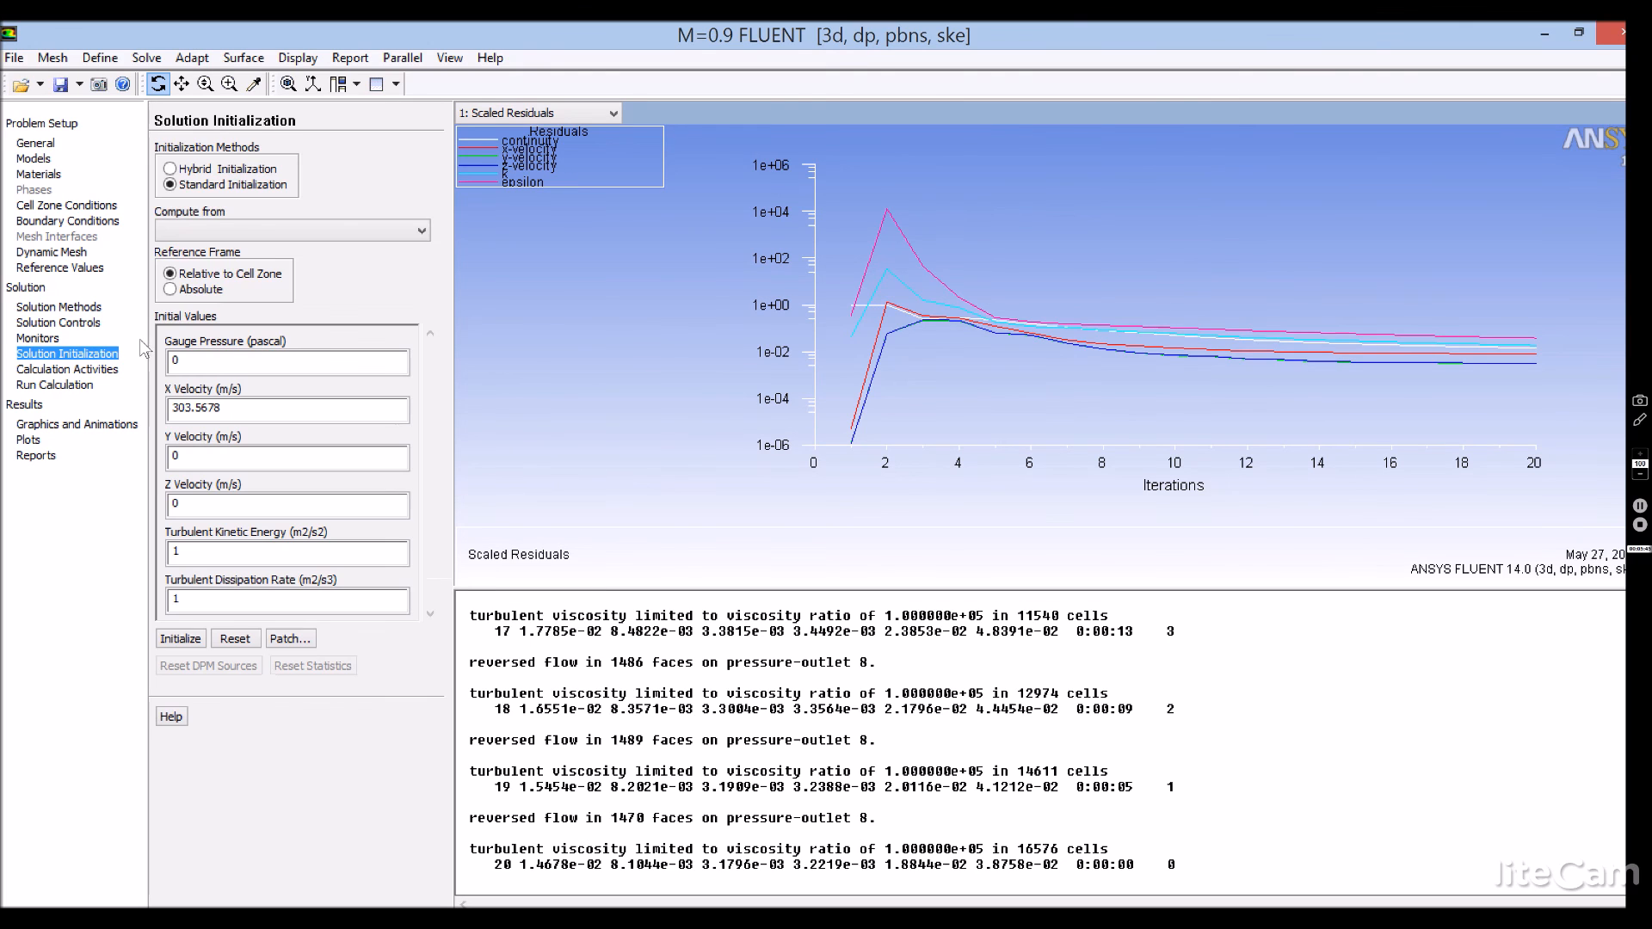
click(293, 229)
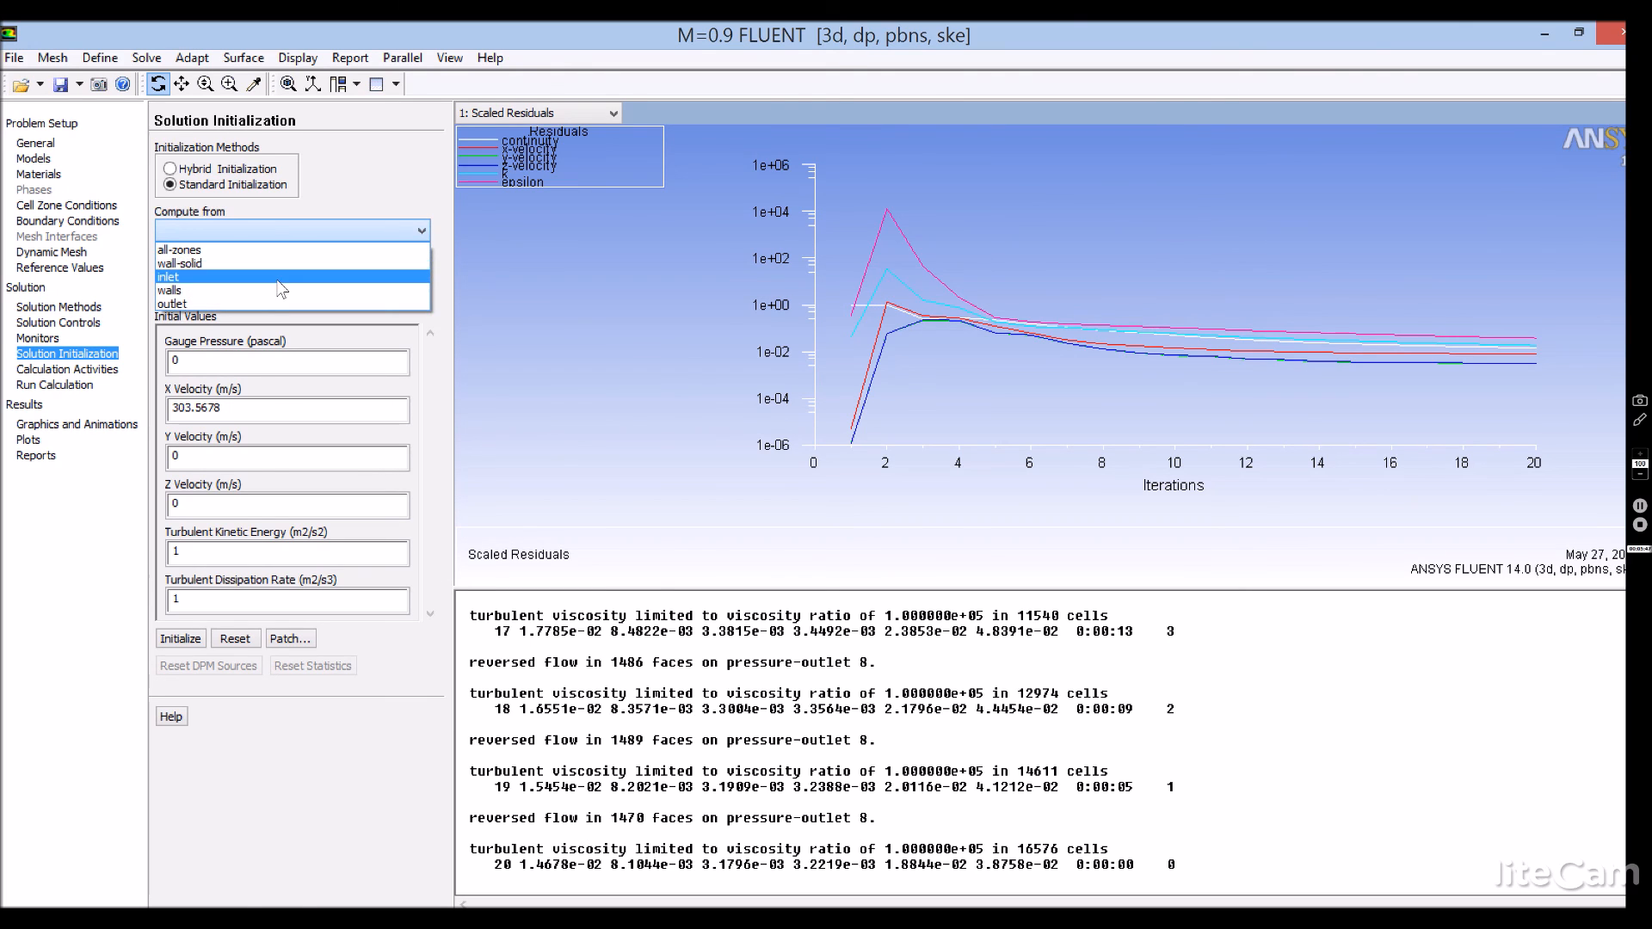
click(284, 263)
click(187, 641)
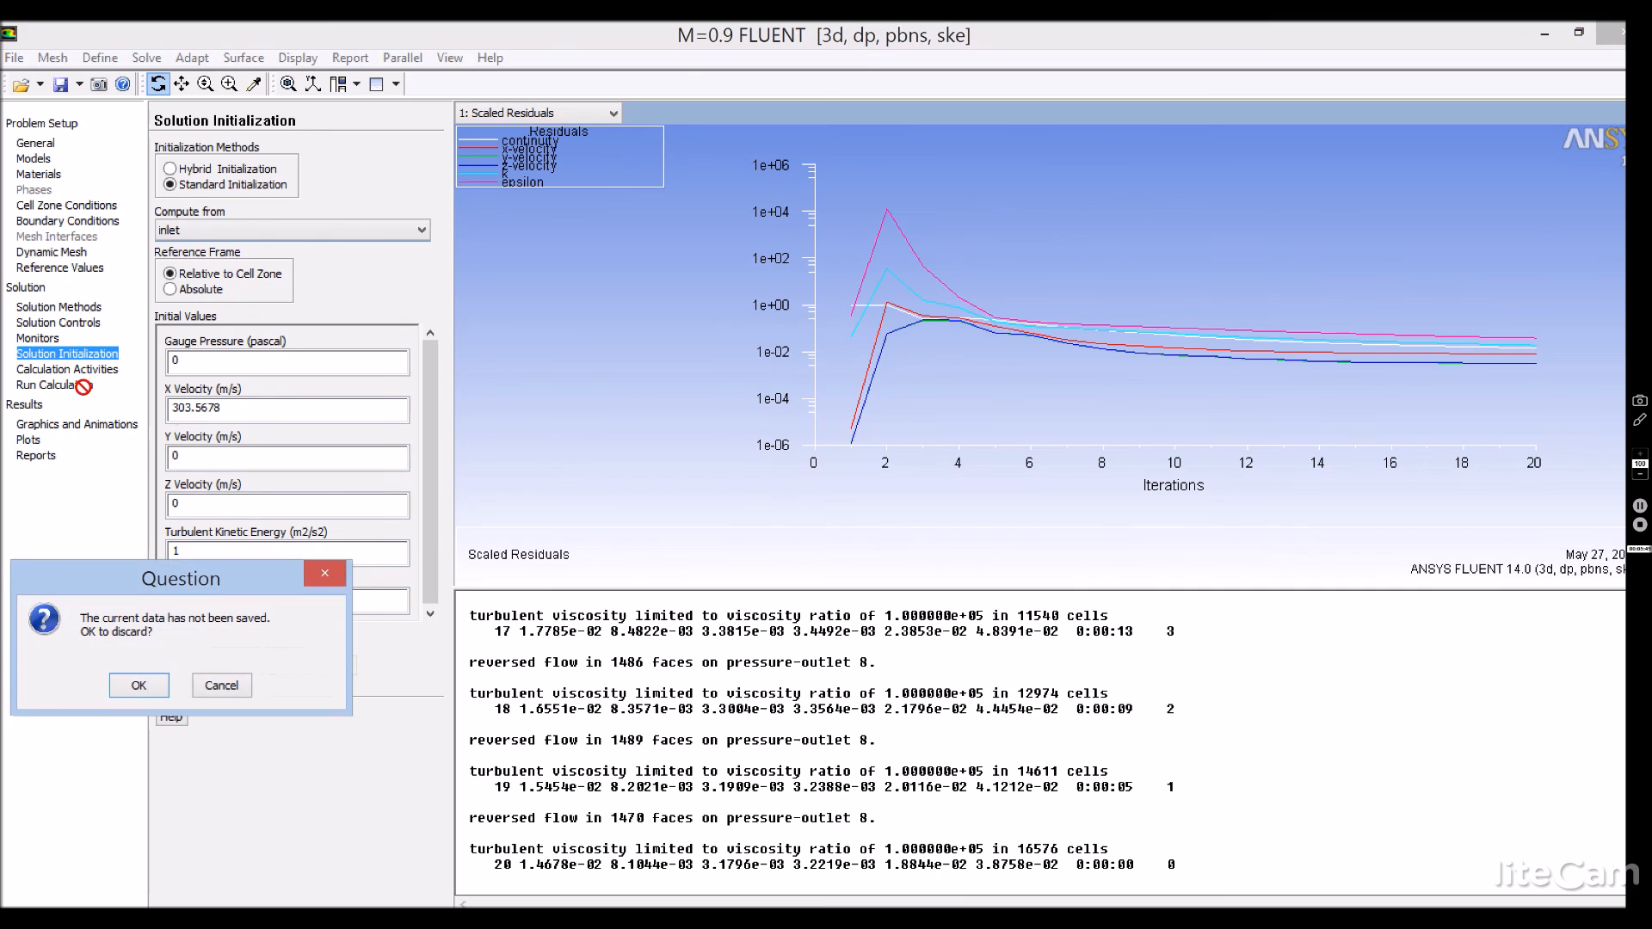
click(147, 689)
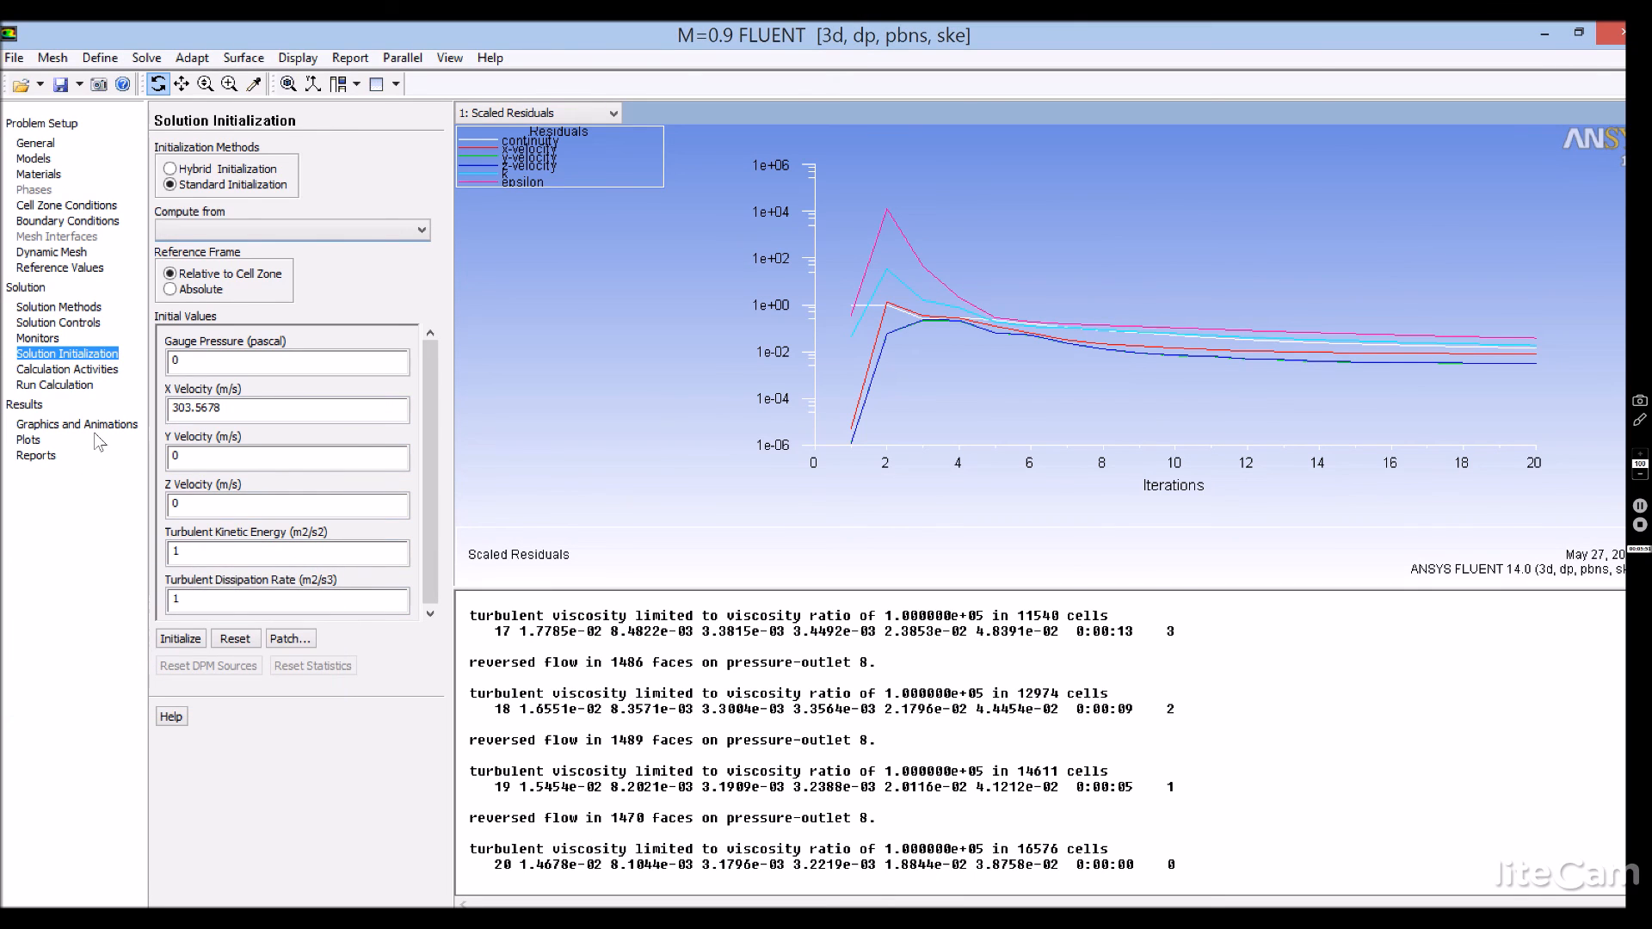
Open the run calculation settings for the second-order solution
click(67, 385)
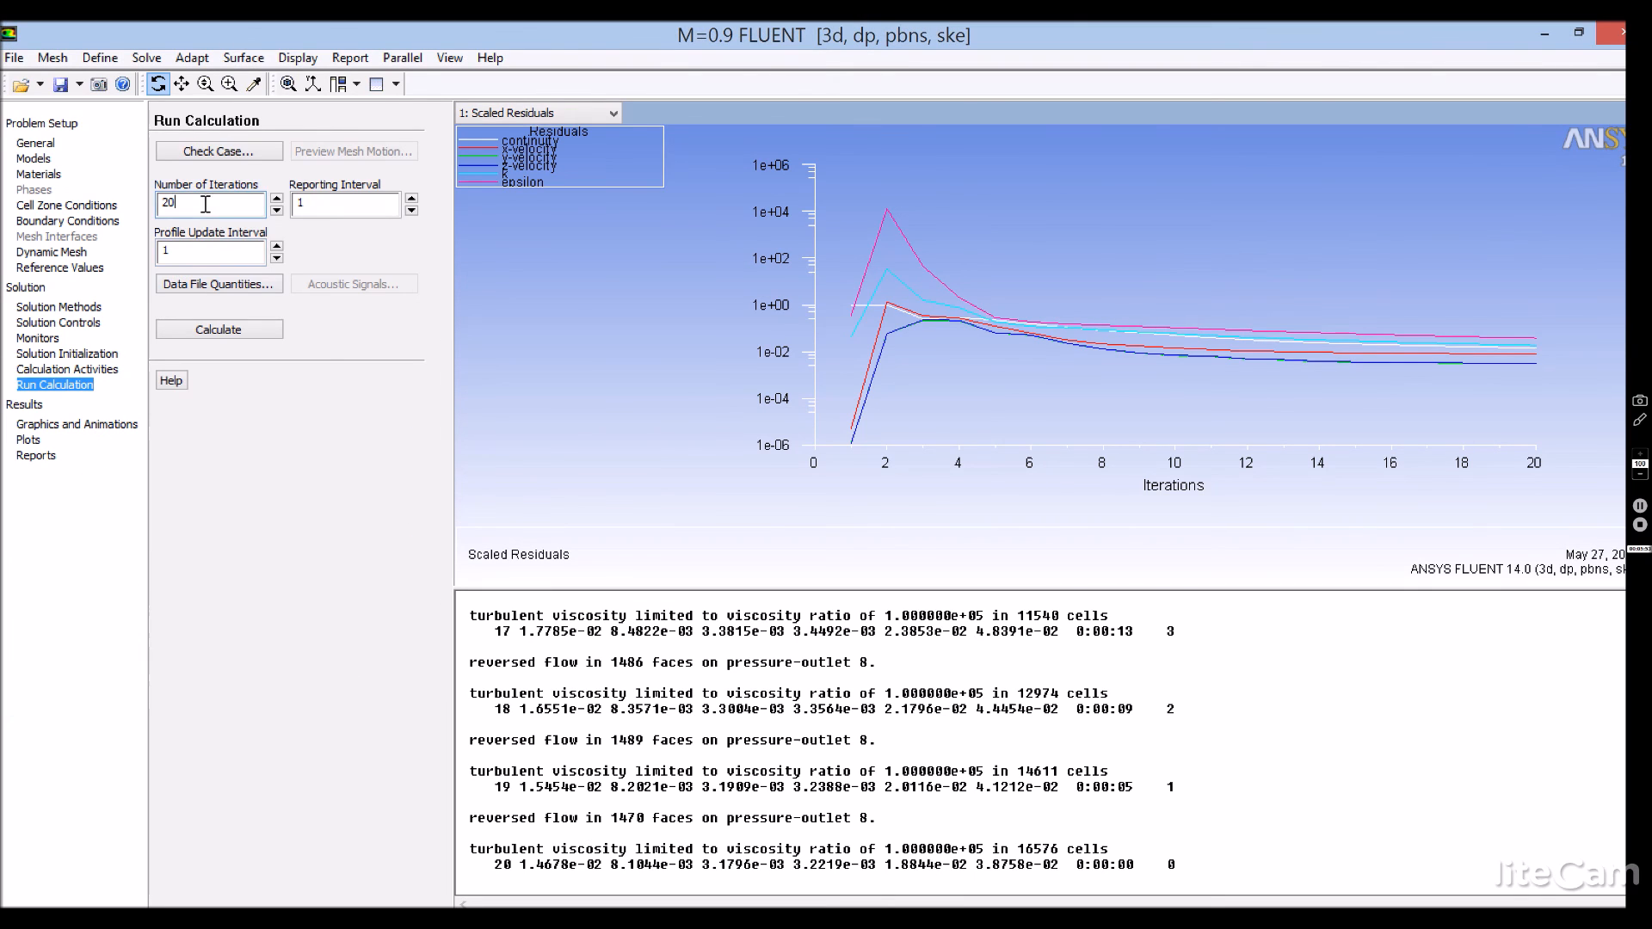